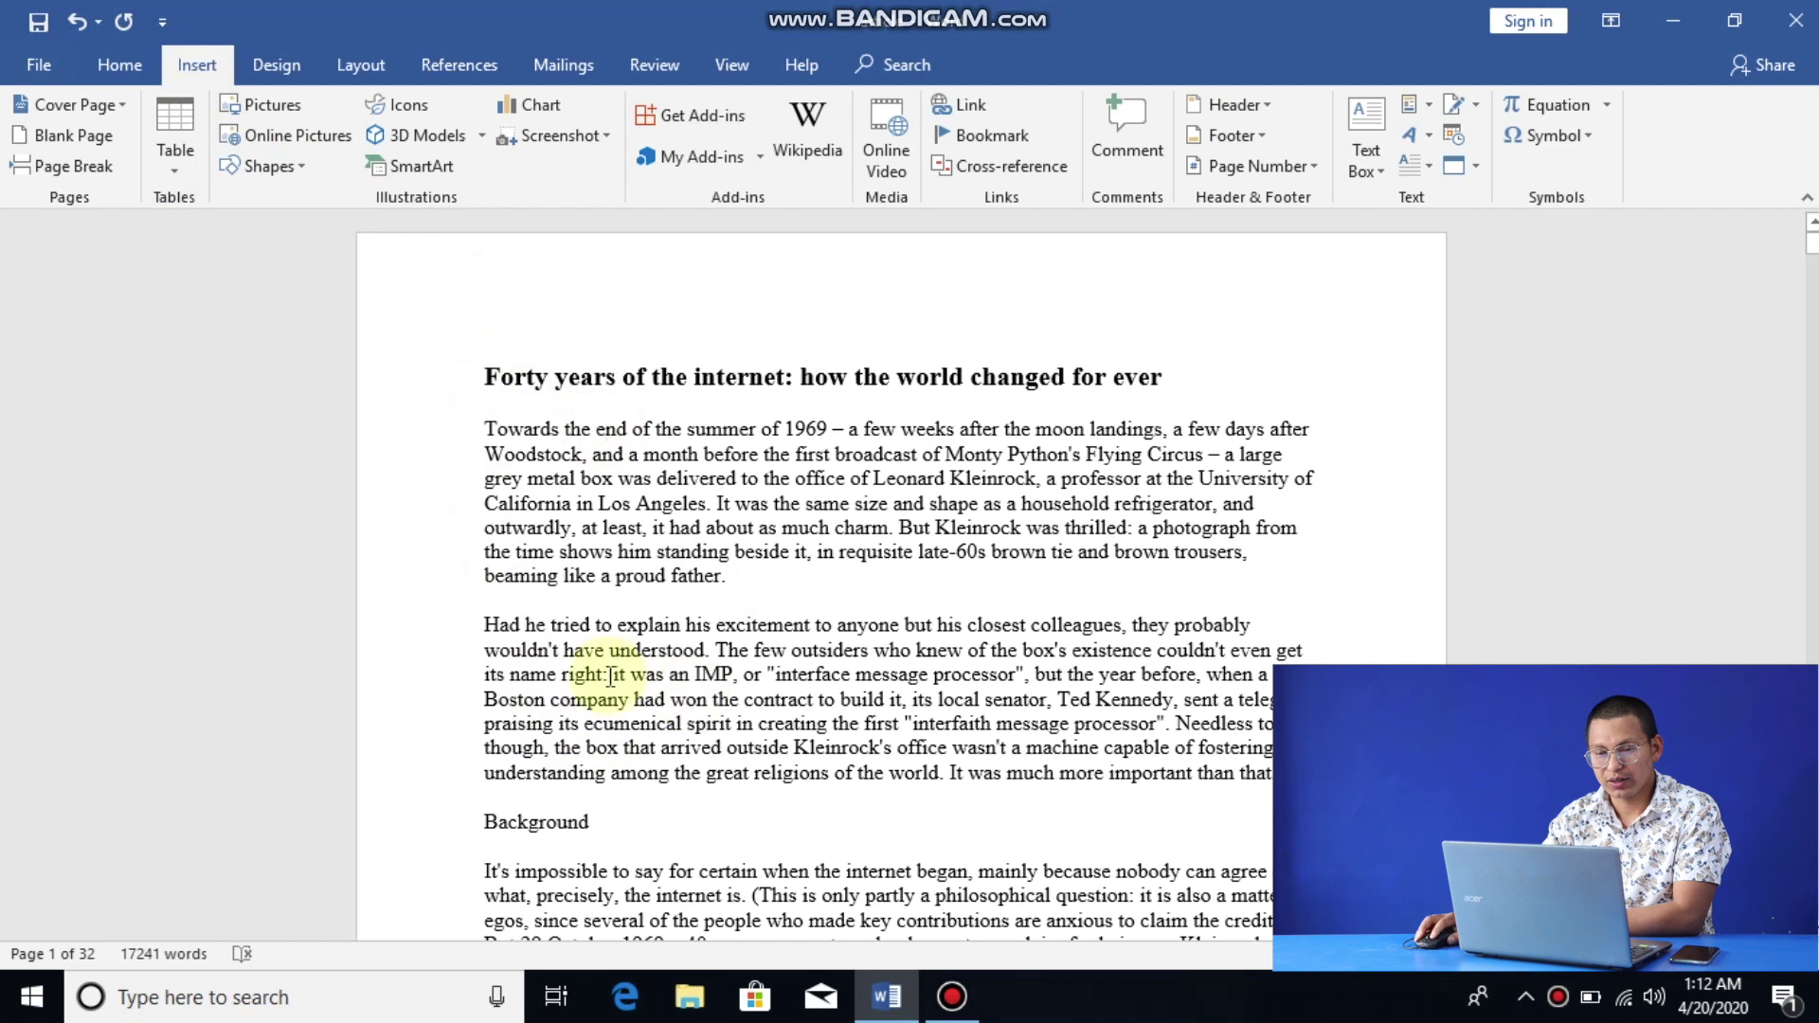
Step: Create a one-row, eight-column table below the first paragraph from a line of nine plus signs separated by tabs
left_click(763, 580)
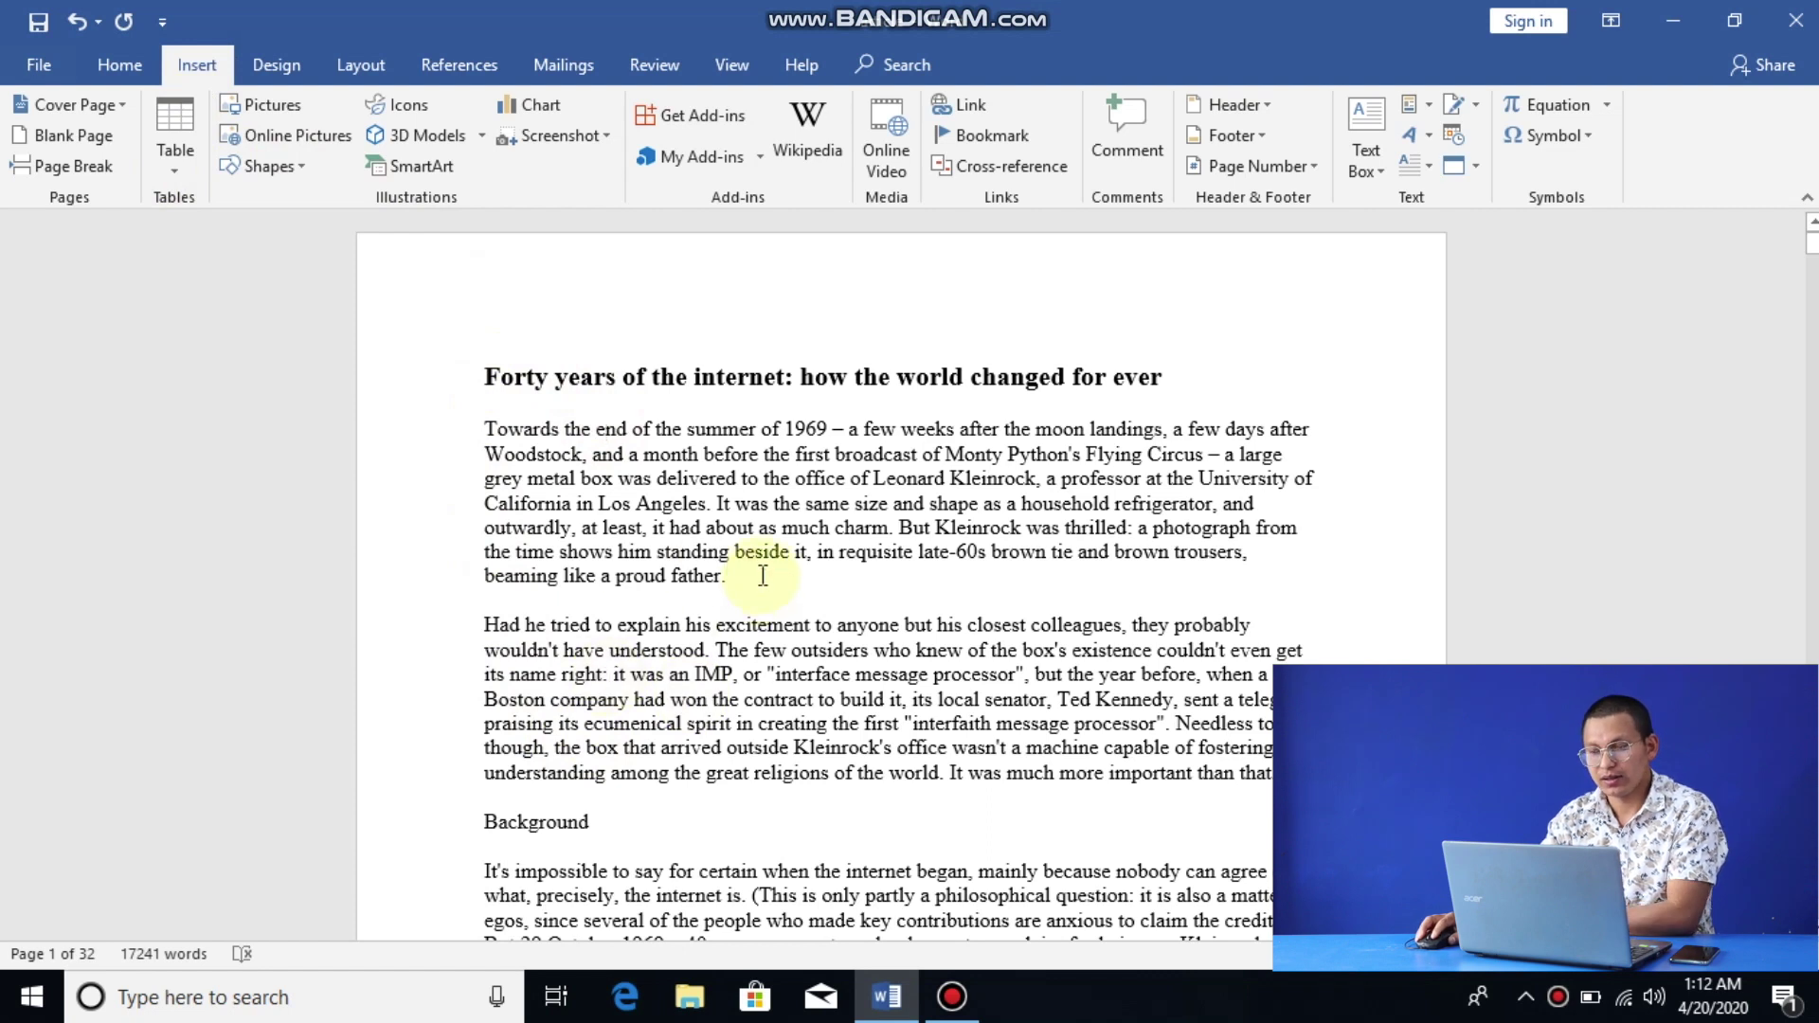
key("Return")
key("Return")
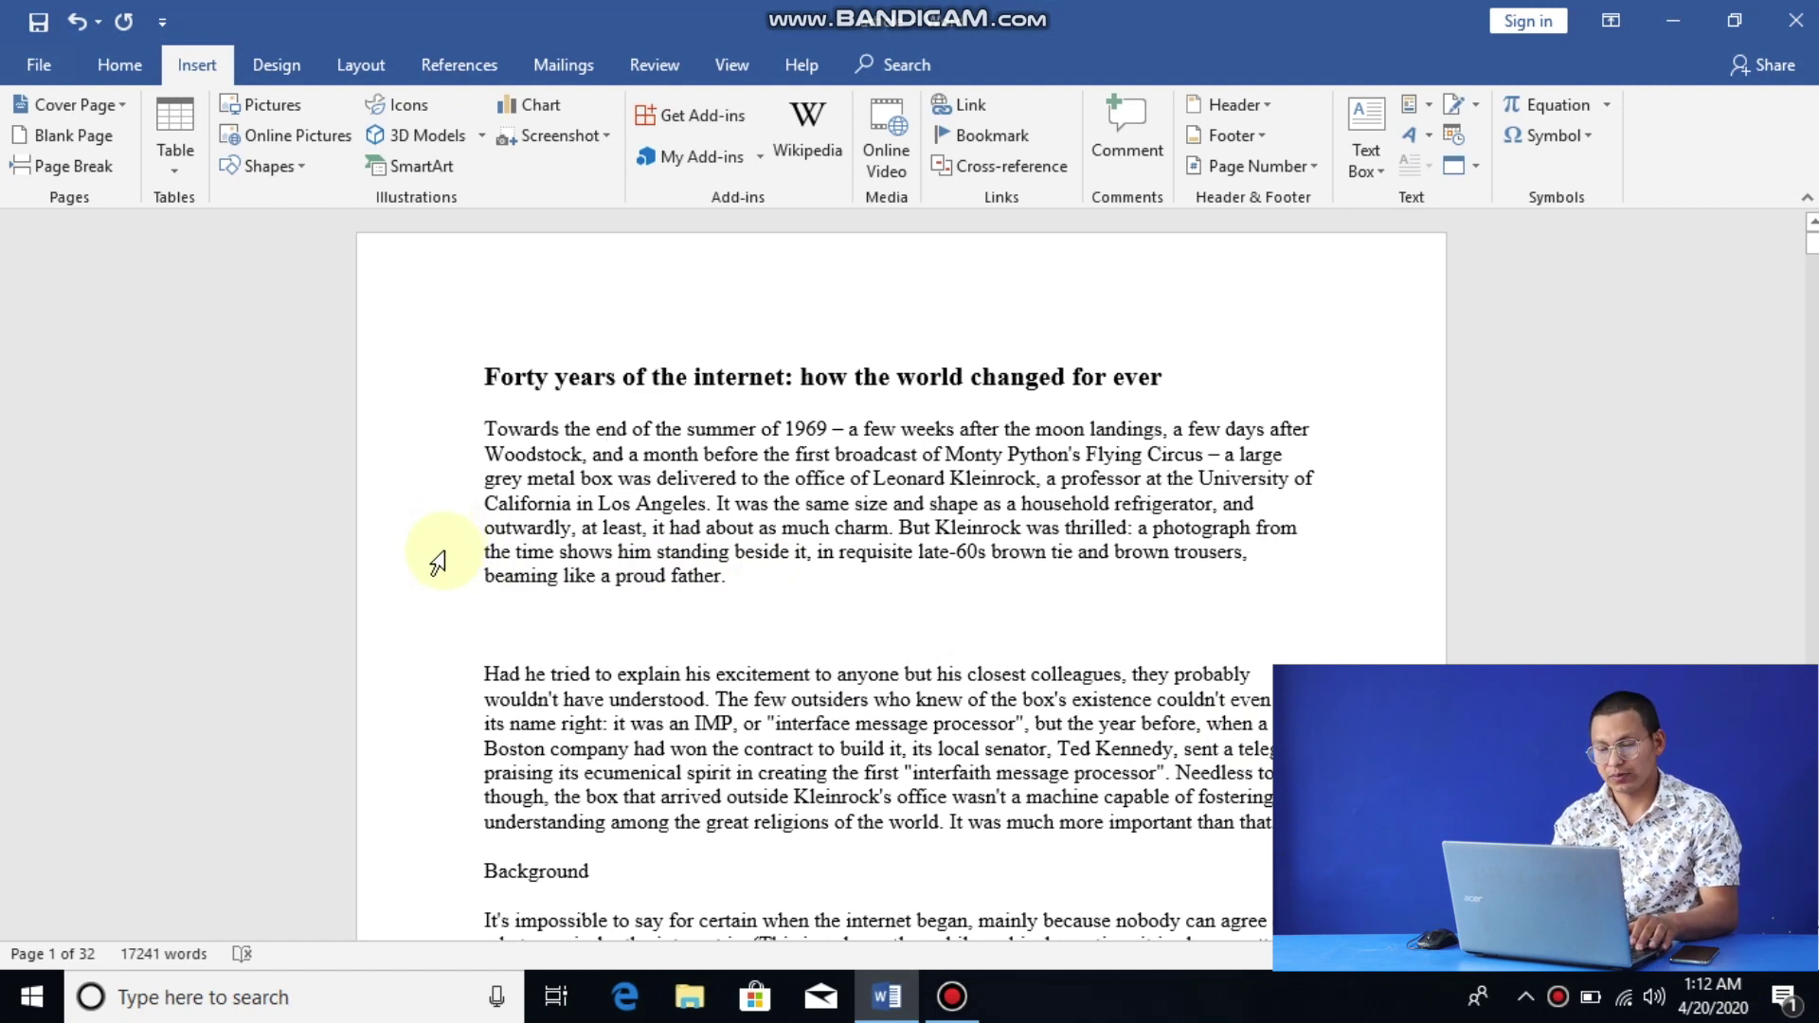
type("+")
key("Tab")
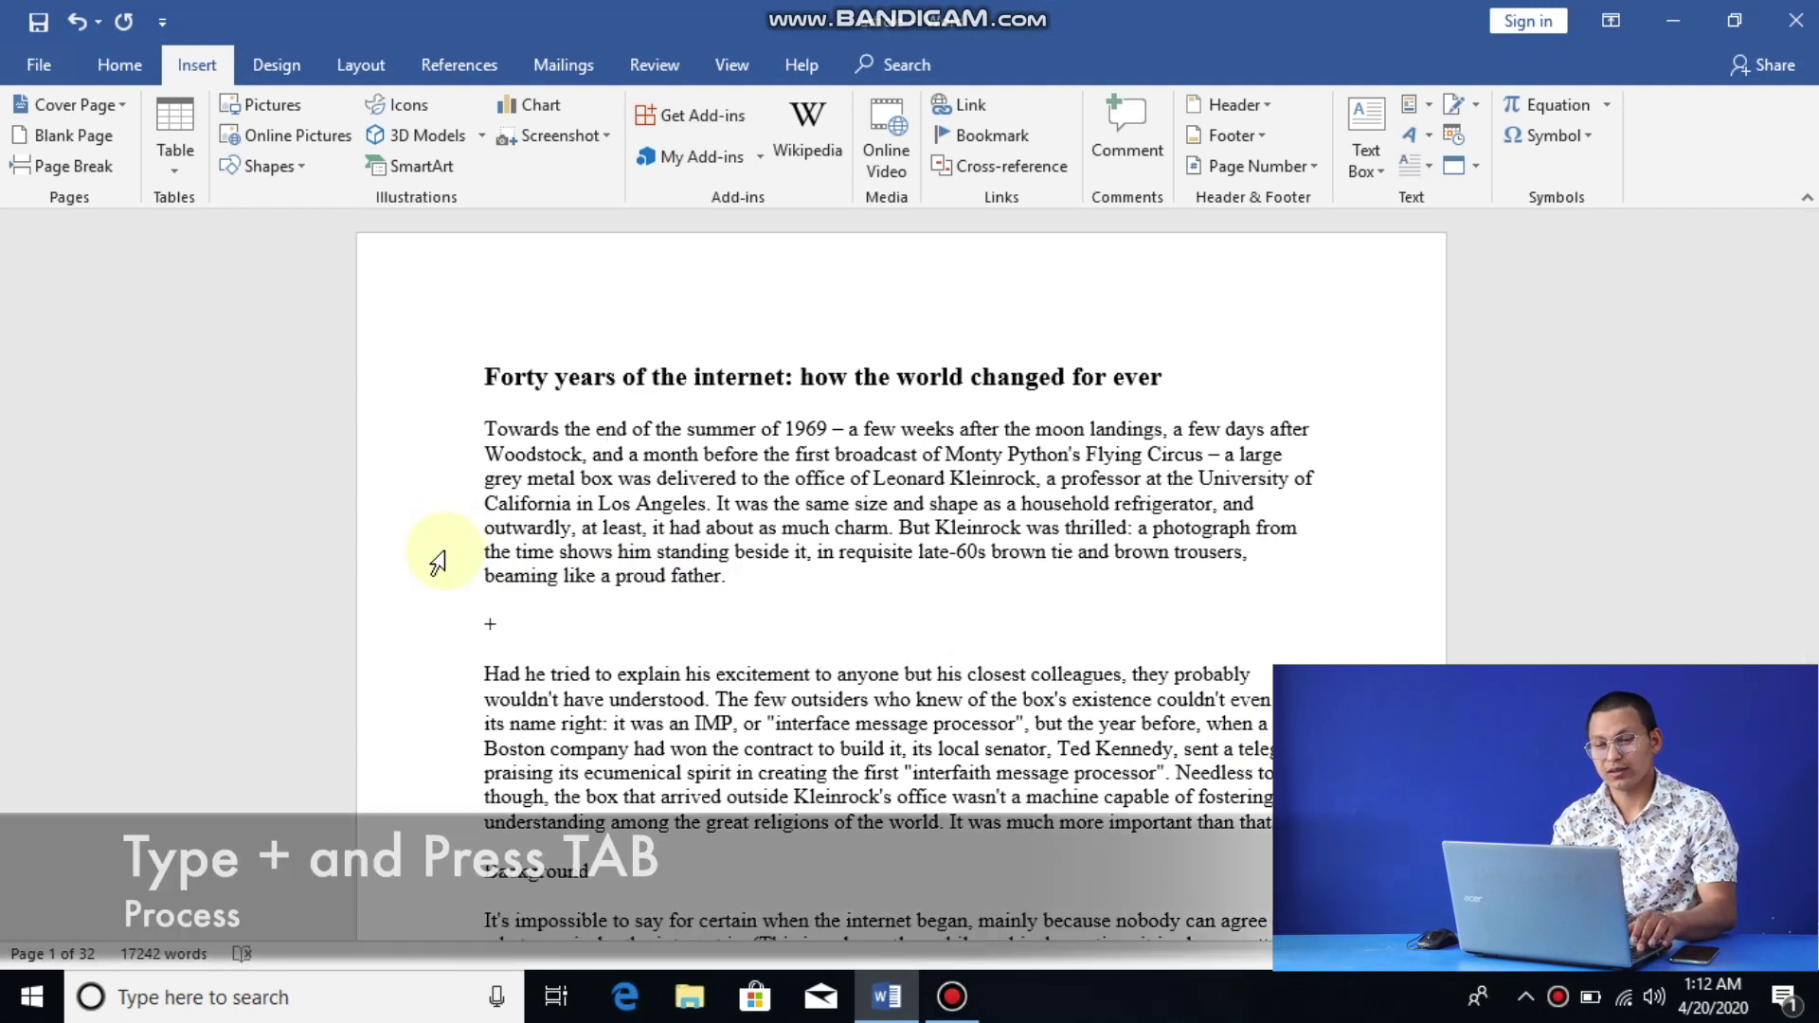
type("+")
key("Tab")
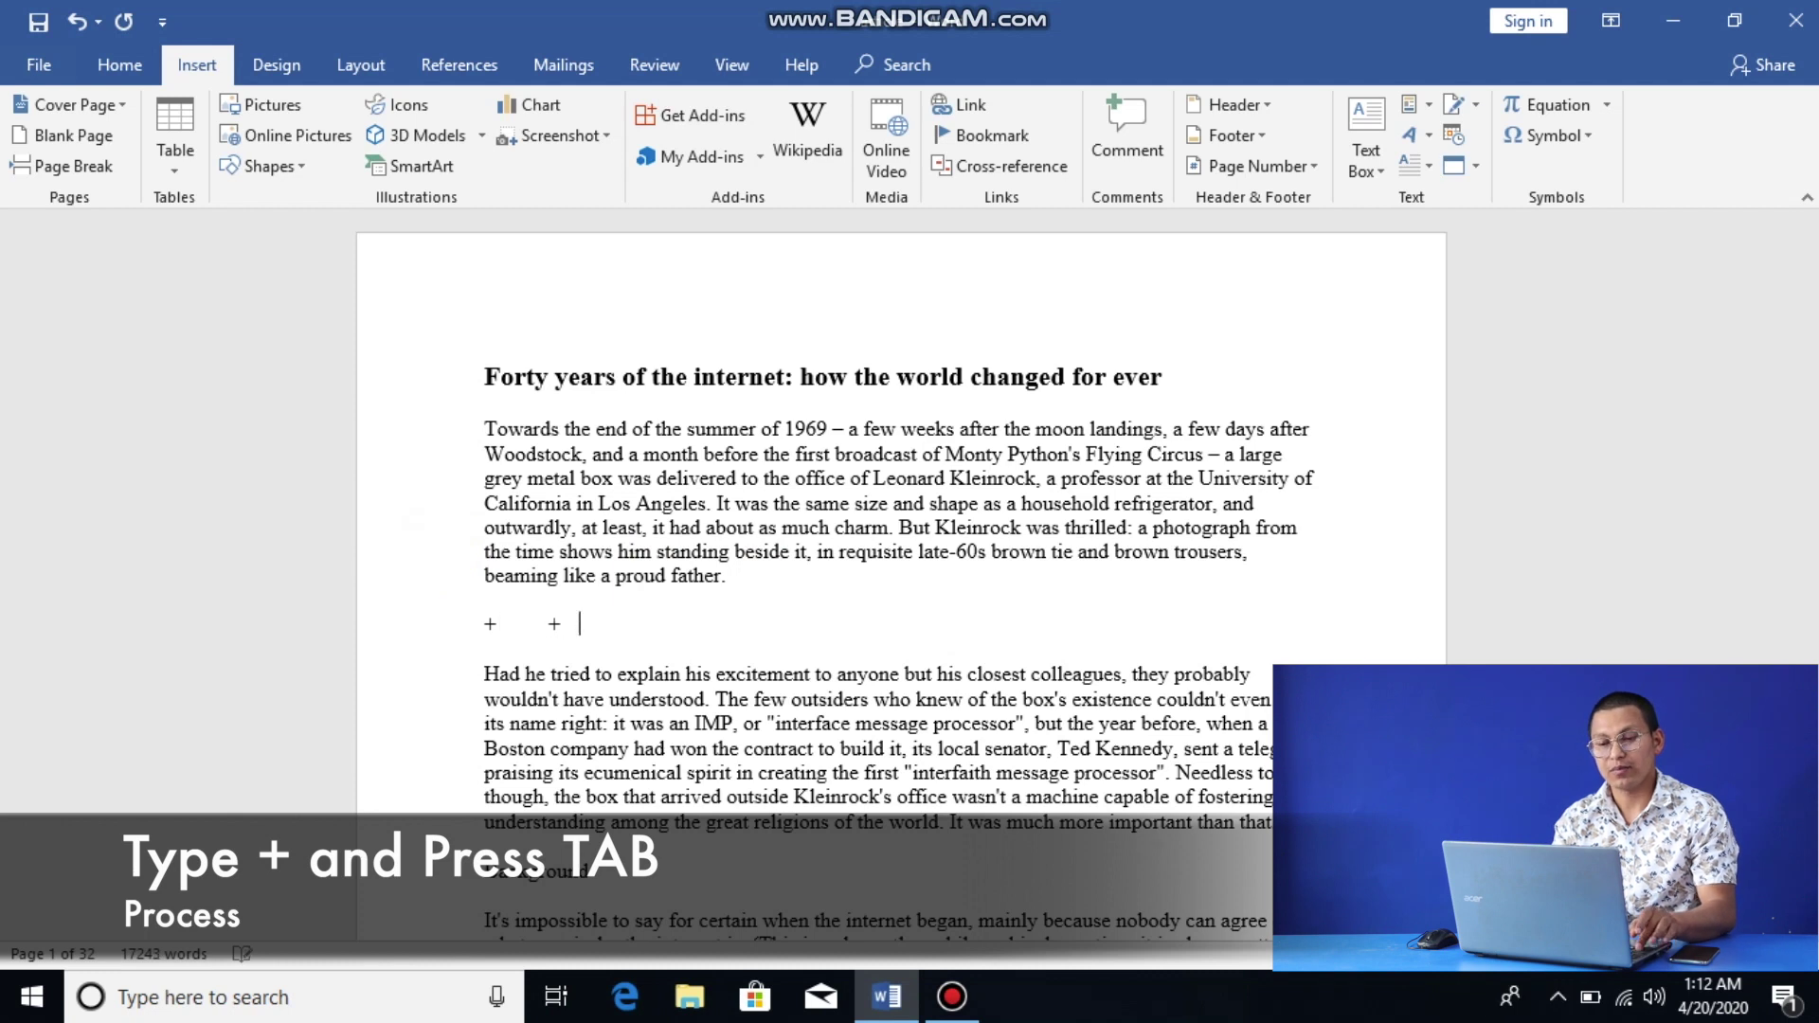
type("+")
key("Tab")
type("+")
key("Tab")
type("+\t")
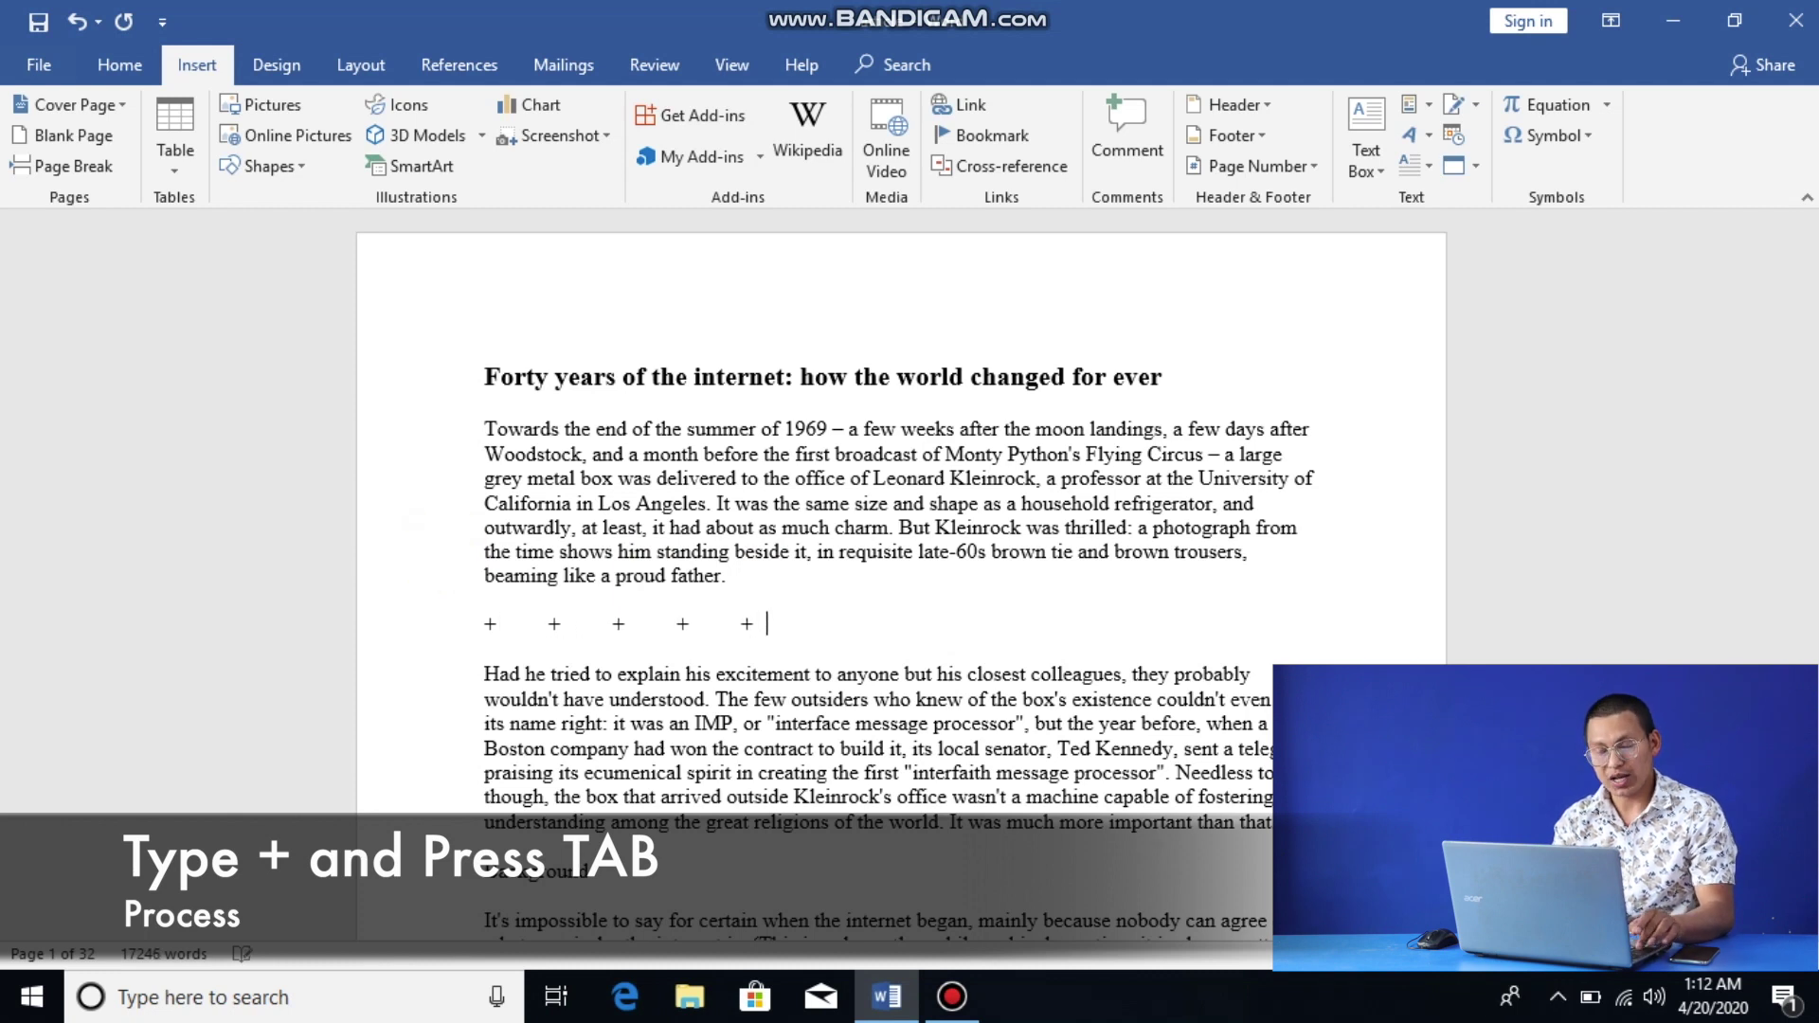
type("+")
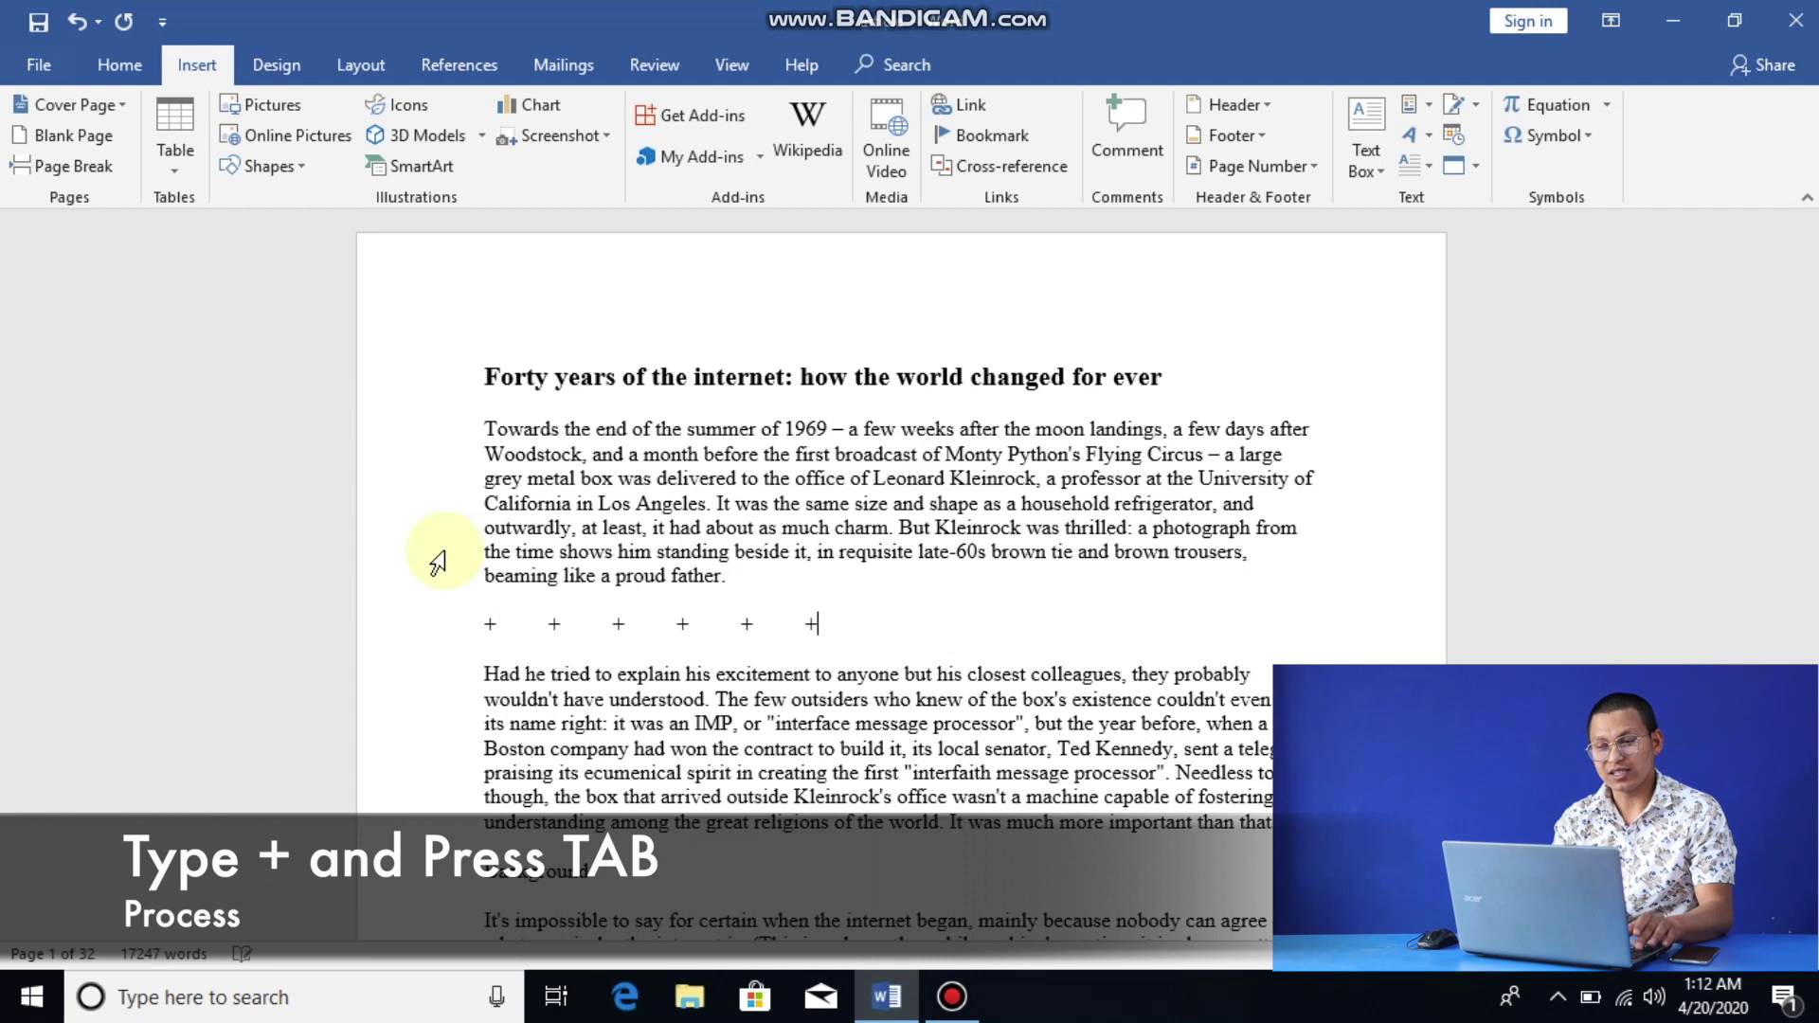
key("Tab")
type("+")
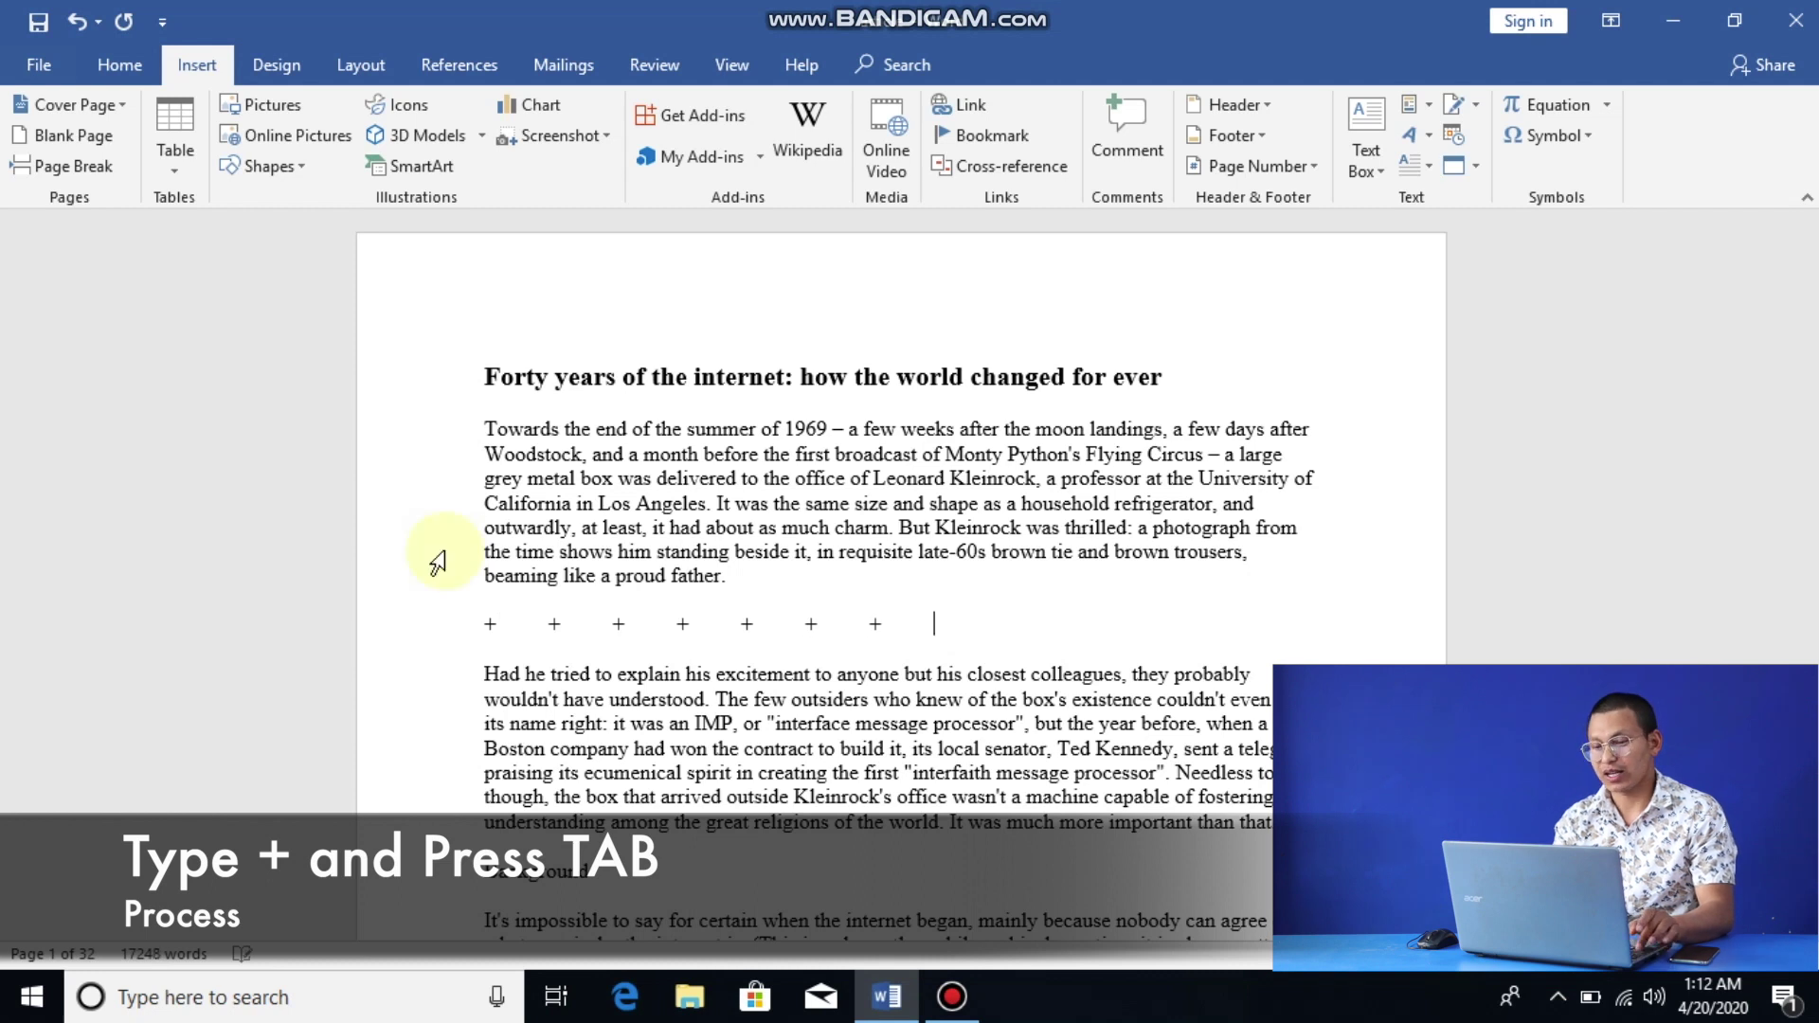
key("Tab")
type("+")
key("Tab")
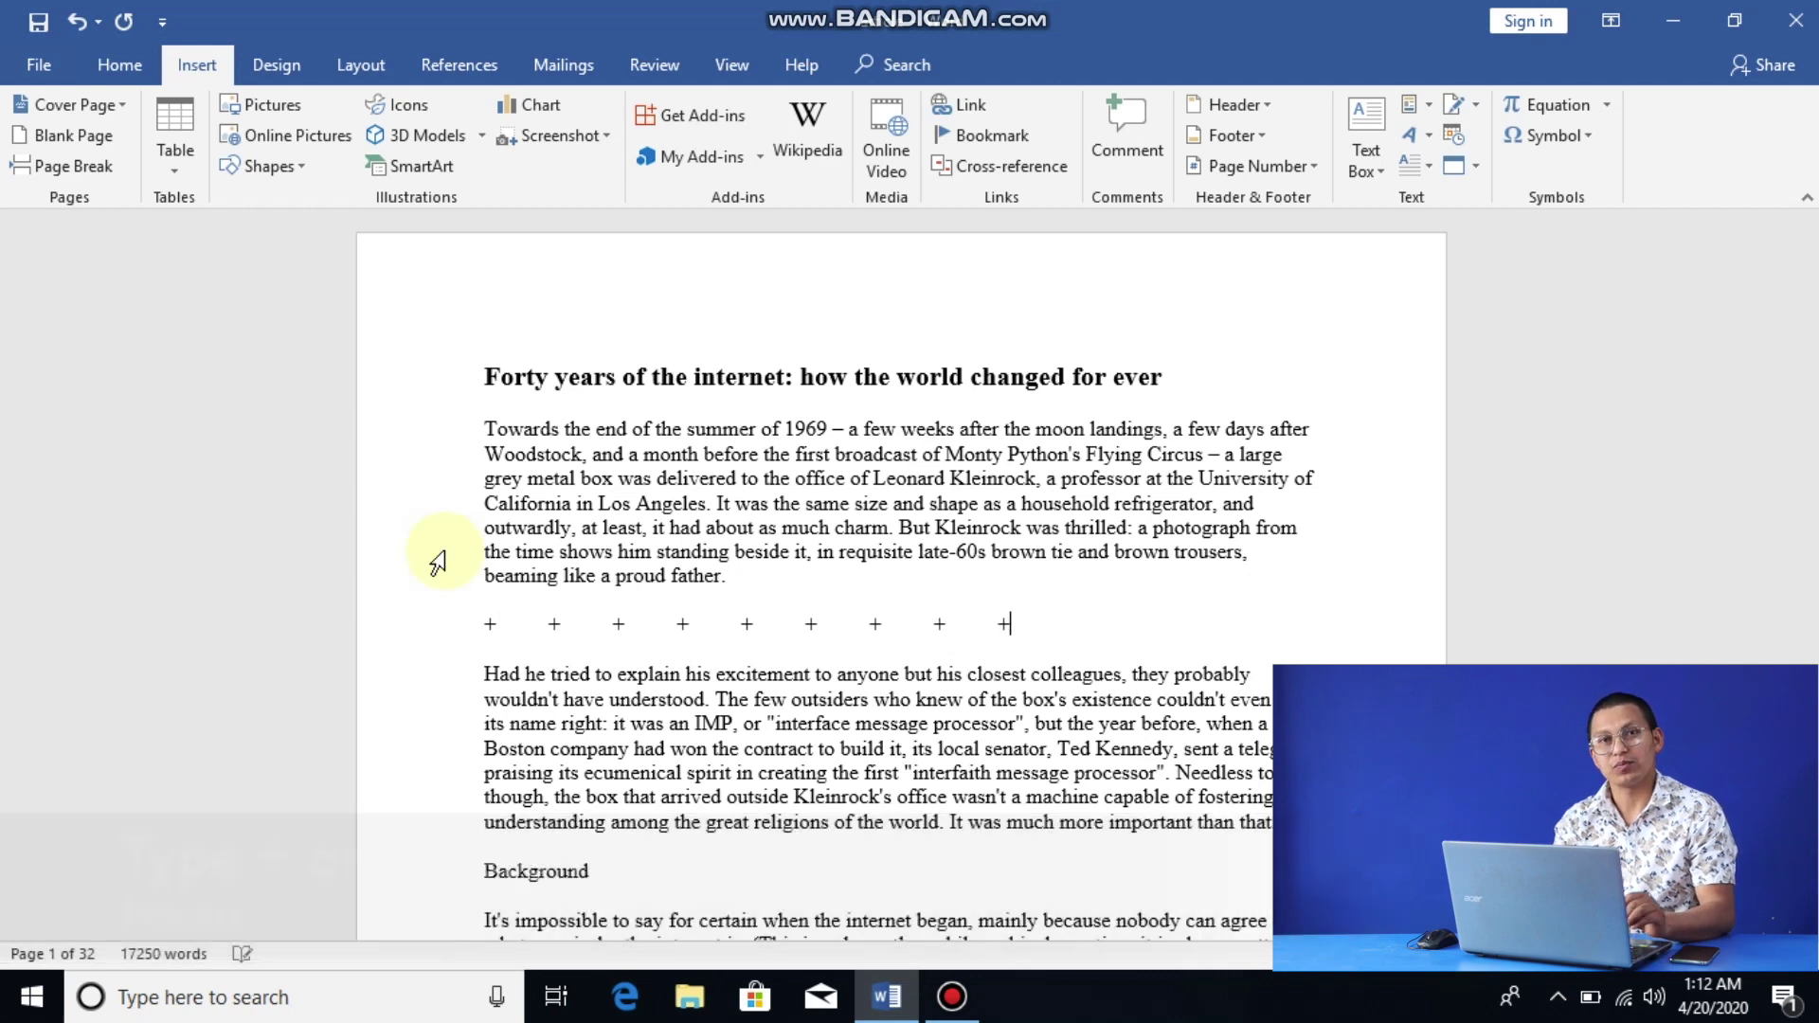
type("+")
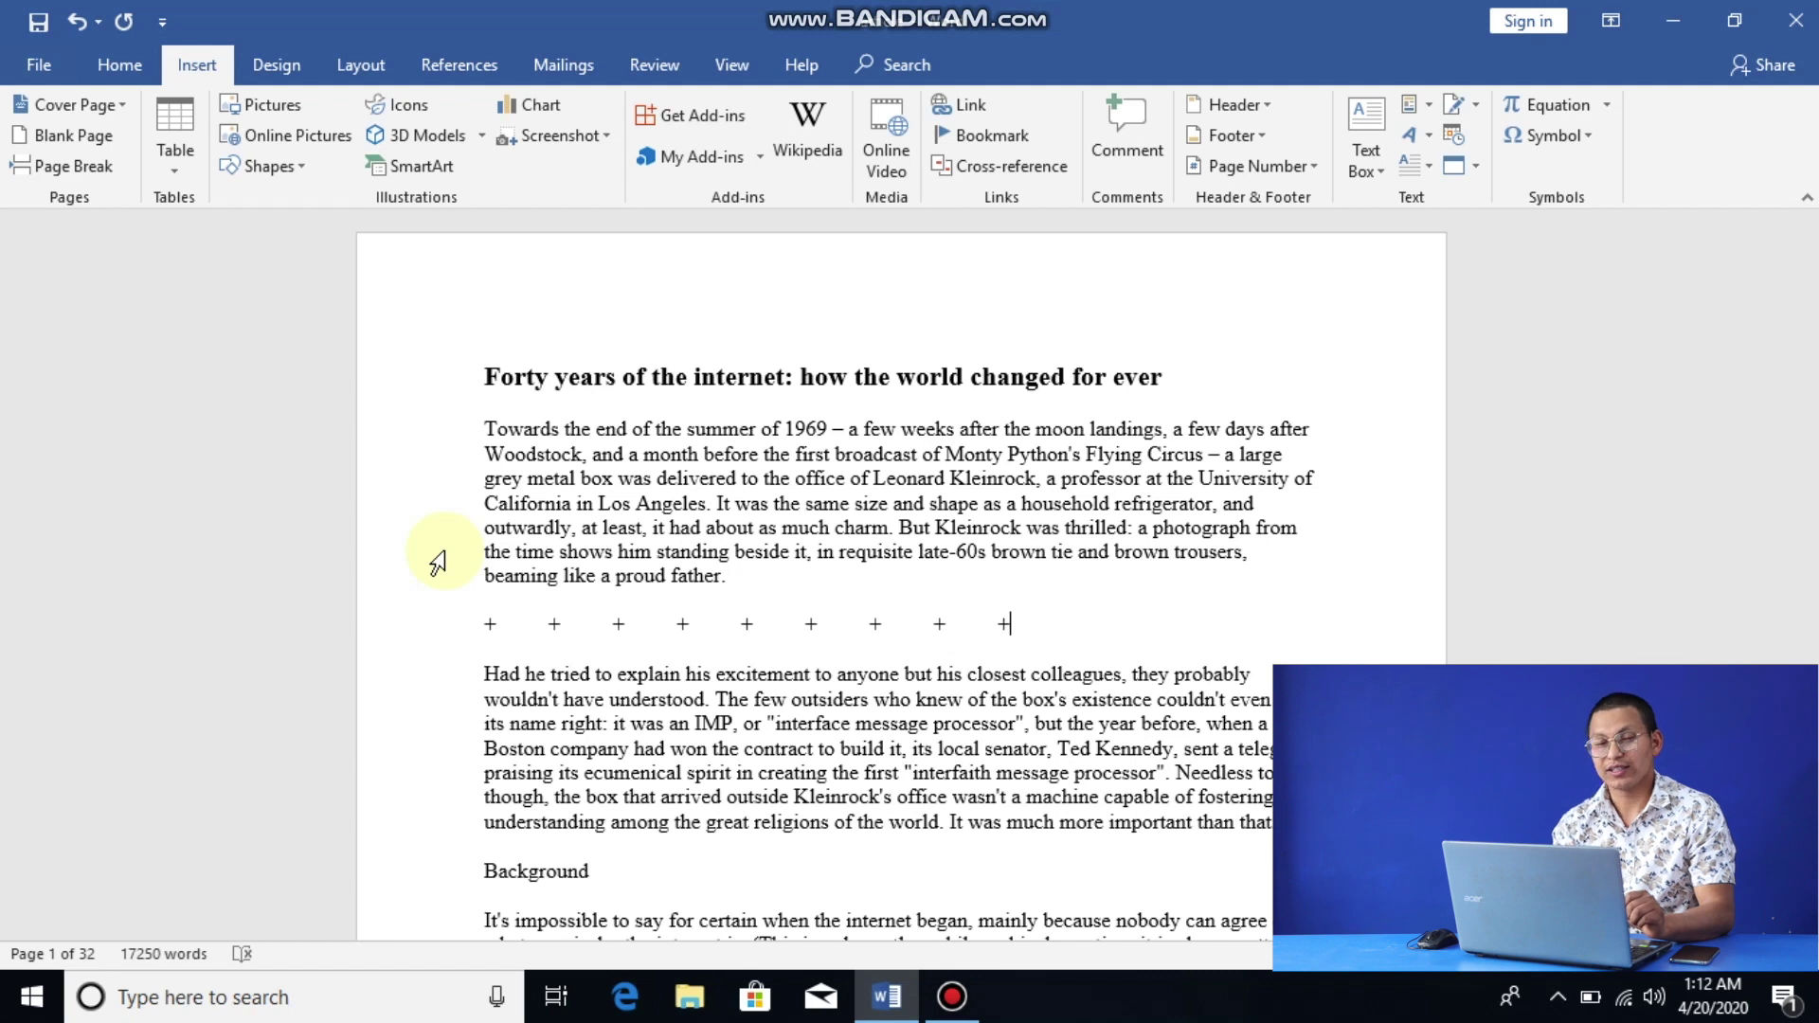
key("Return")
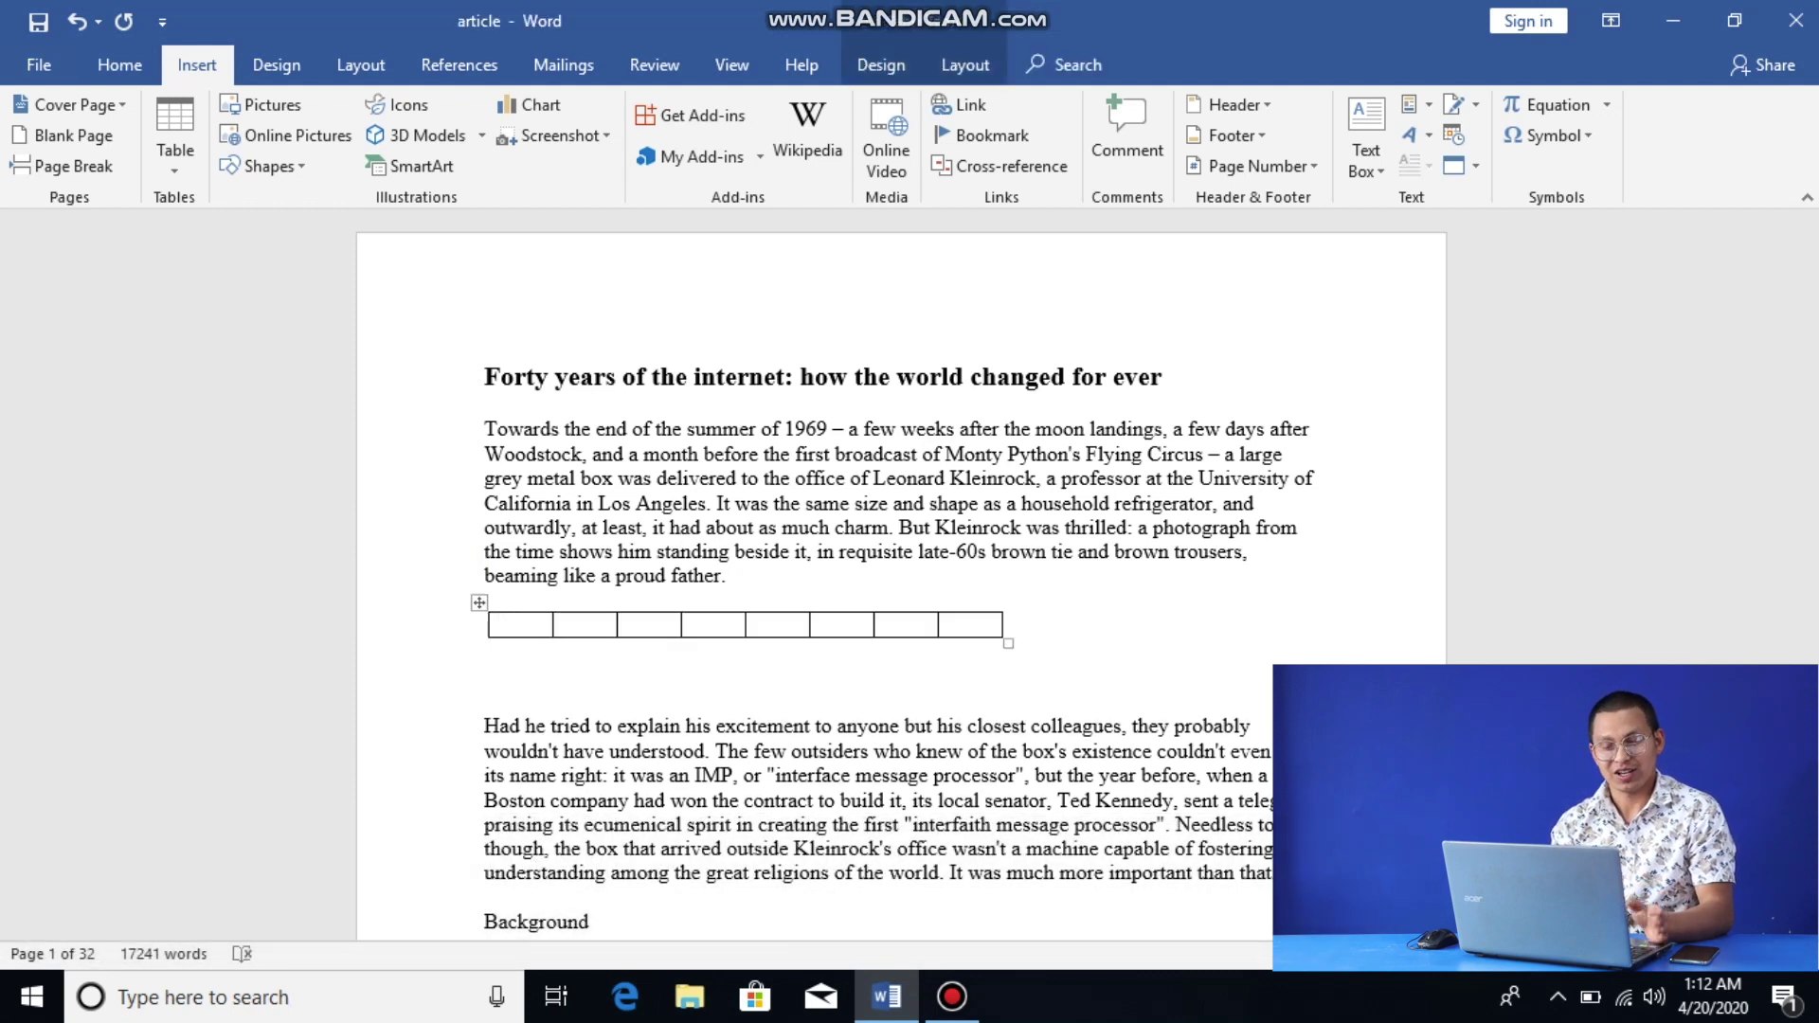
Step: Extend the new table to six rows by moving through its cells
key("Tab")
key("Tab")
key("Tab")
key("Tab")
key("Tab")
key("Tab")
key("Tab")
key("Tab")
key("Tab")
key("Tab")
key("Tab")
key("Tab")
key("Tab")
key("Tab")
key("Tab")
key("Tab")
key("Tab")
key("Tab")
key("Tab")
key("Tab")
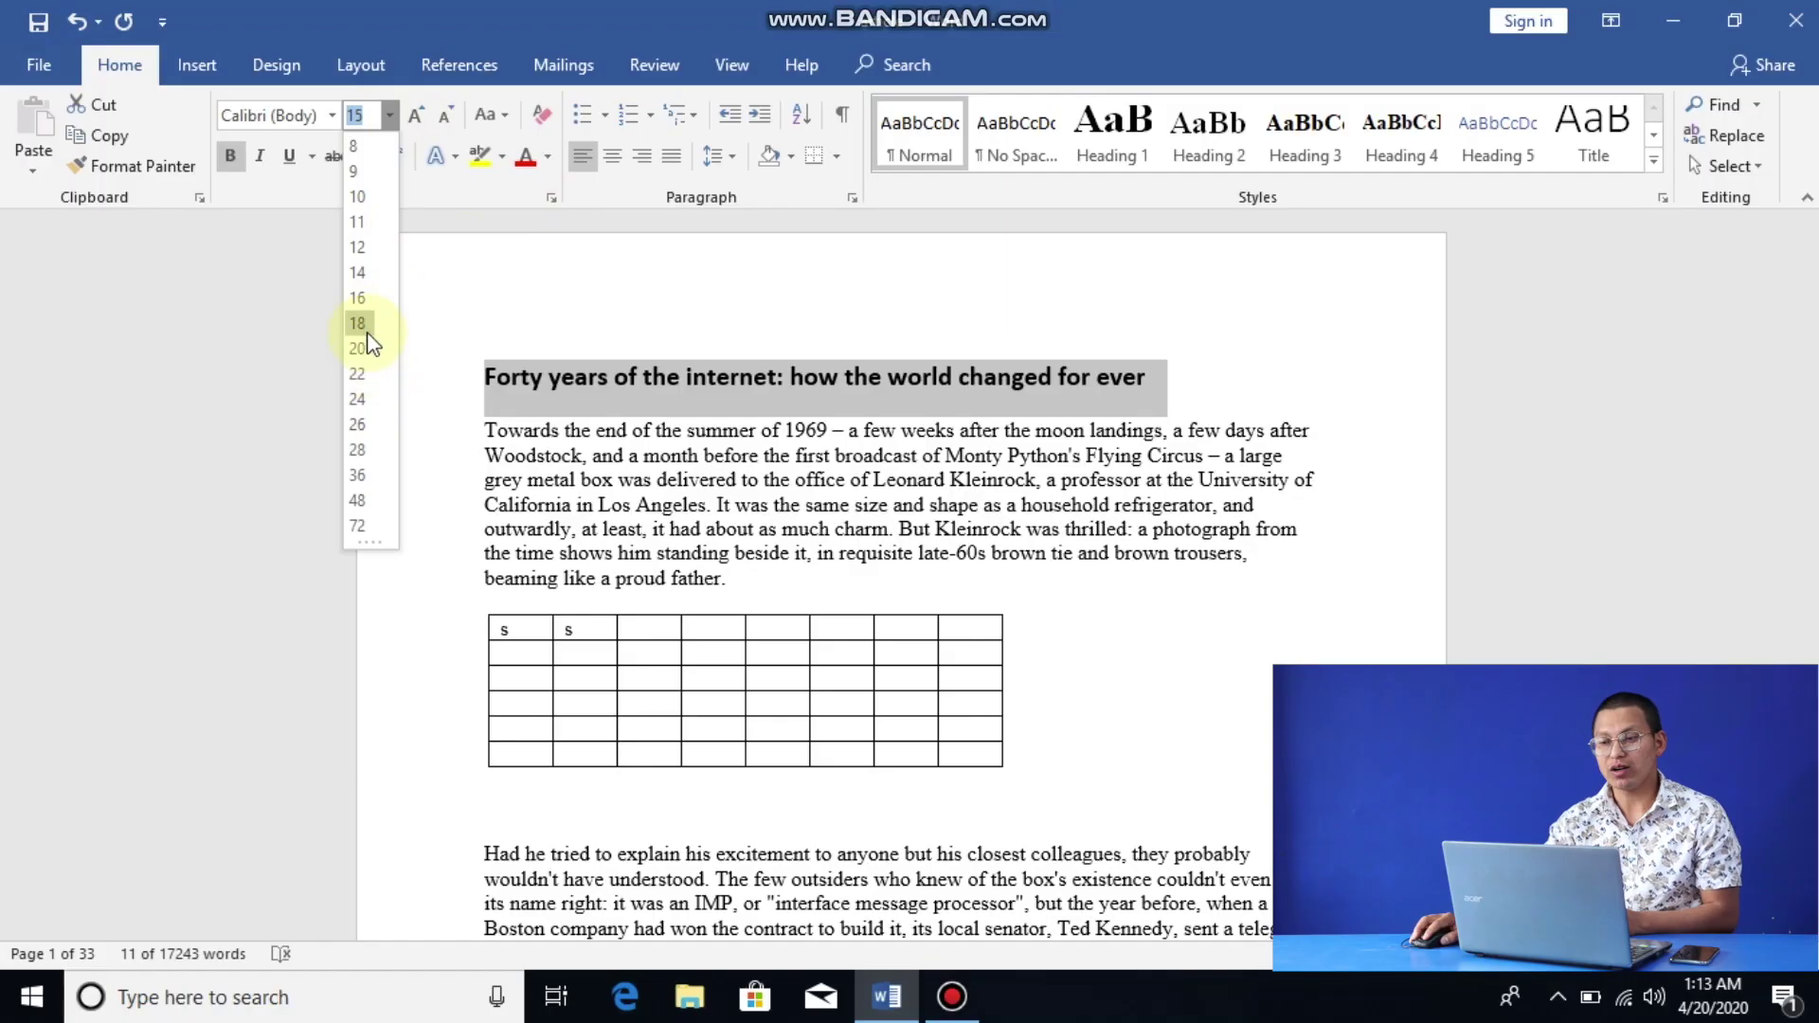
Step: Set the article title's font size to 18 and copy the title's formatting
left_click(367, 325)
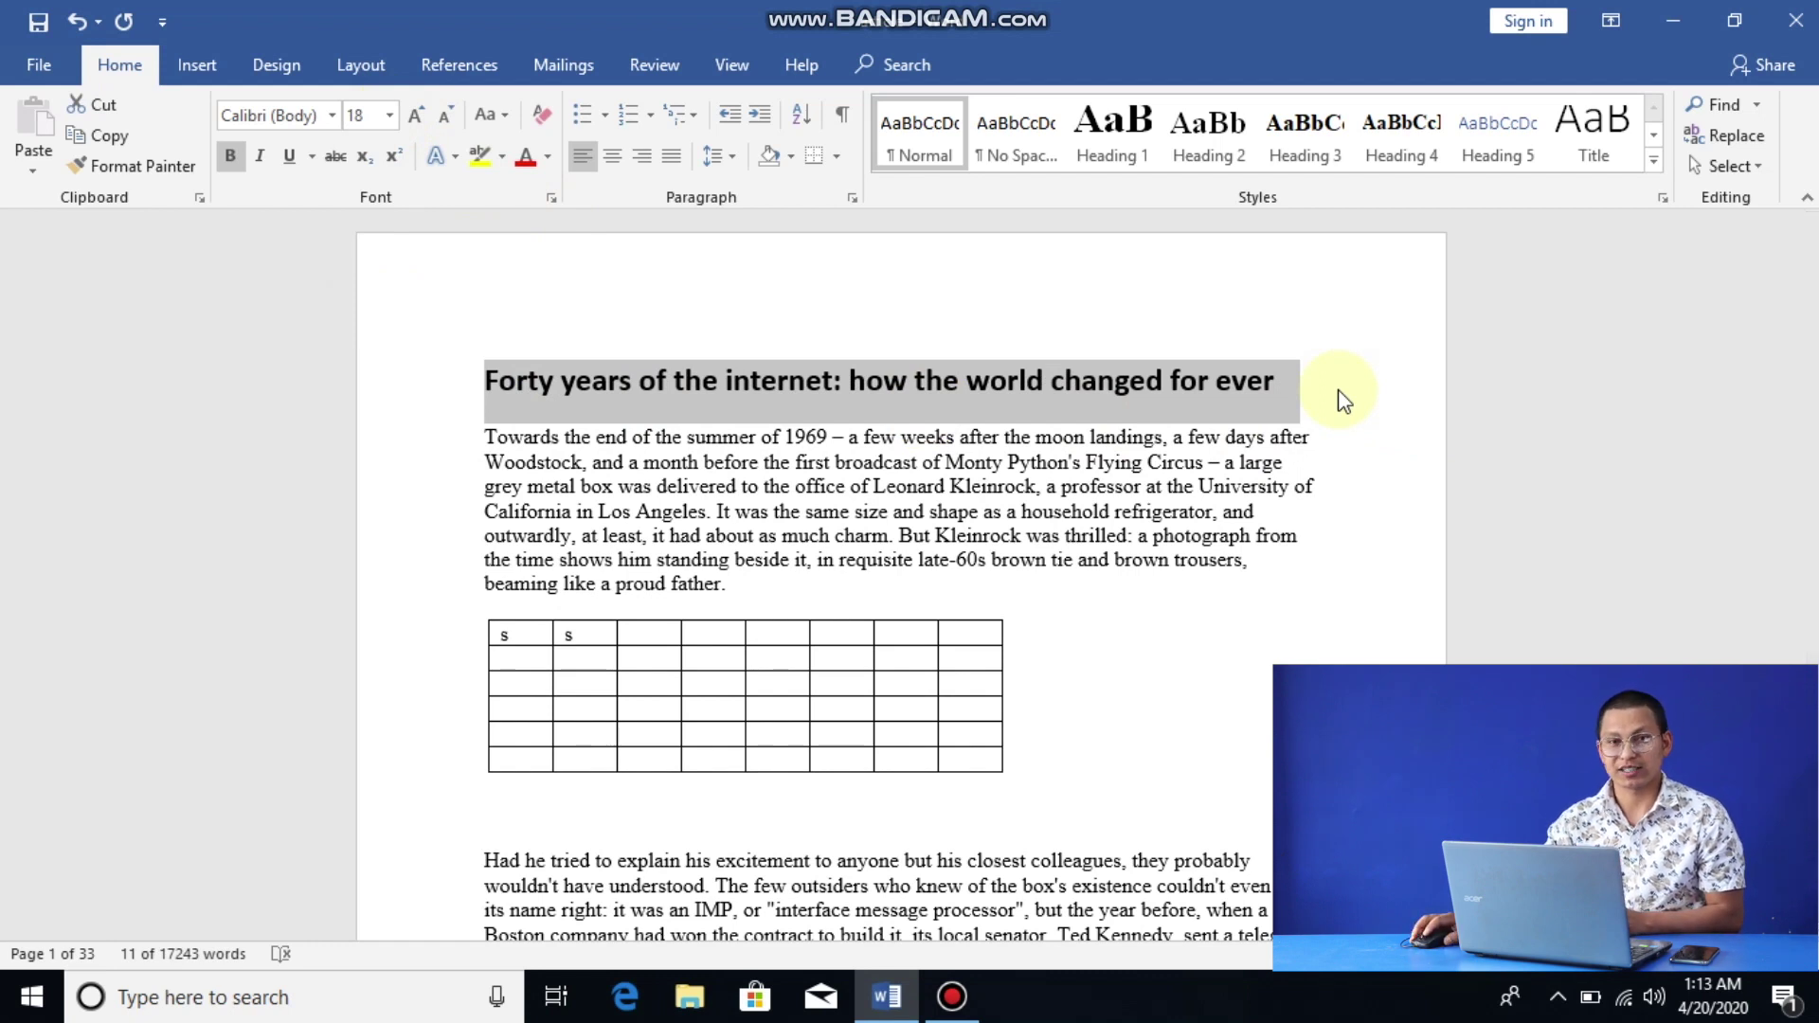
left_click(1027, 379)
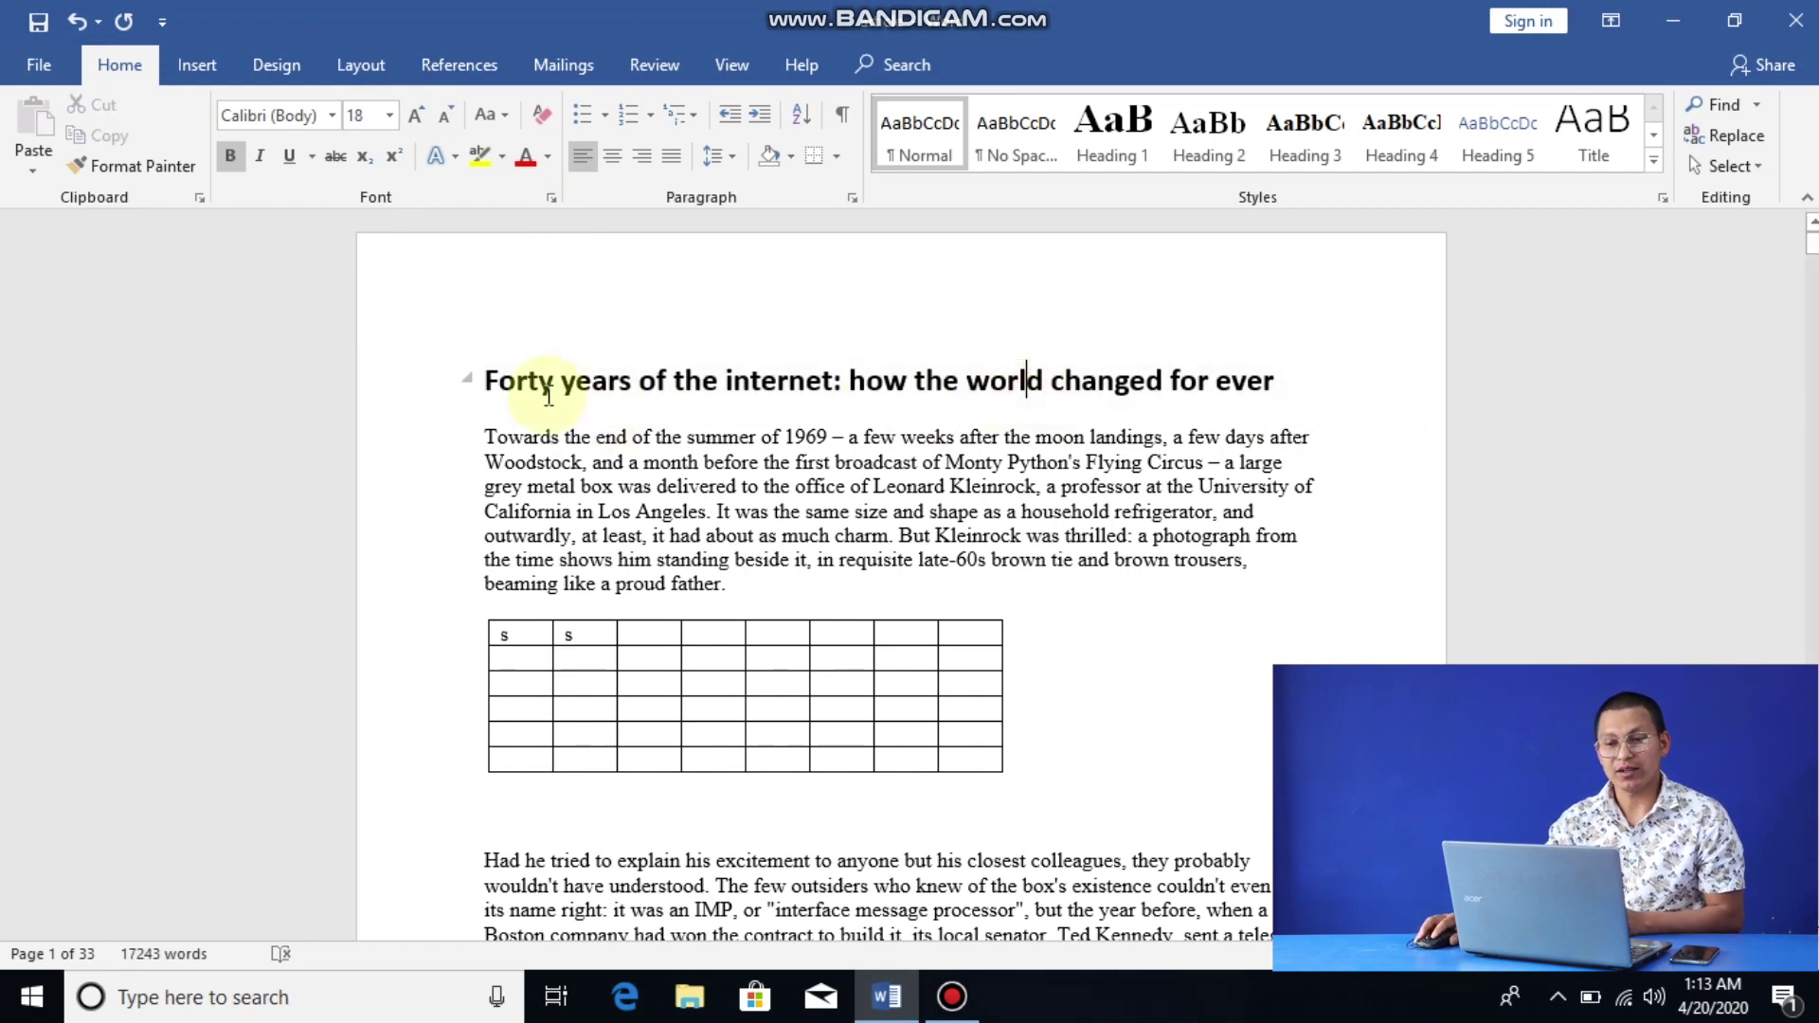
left_click(500, 378)
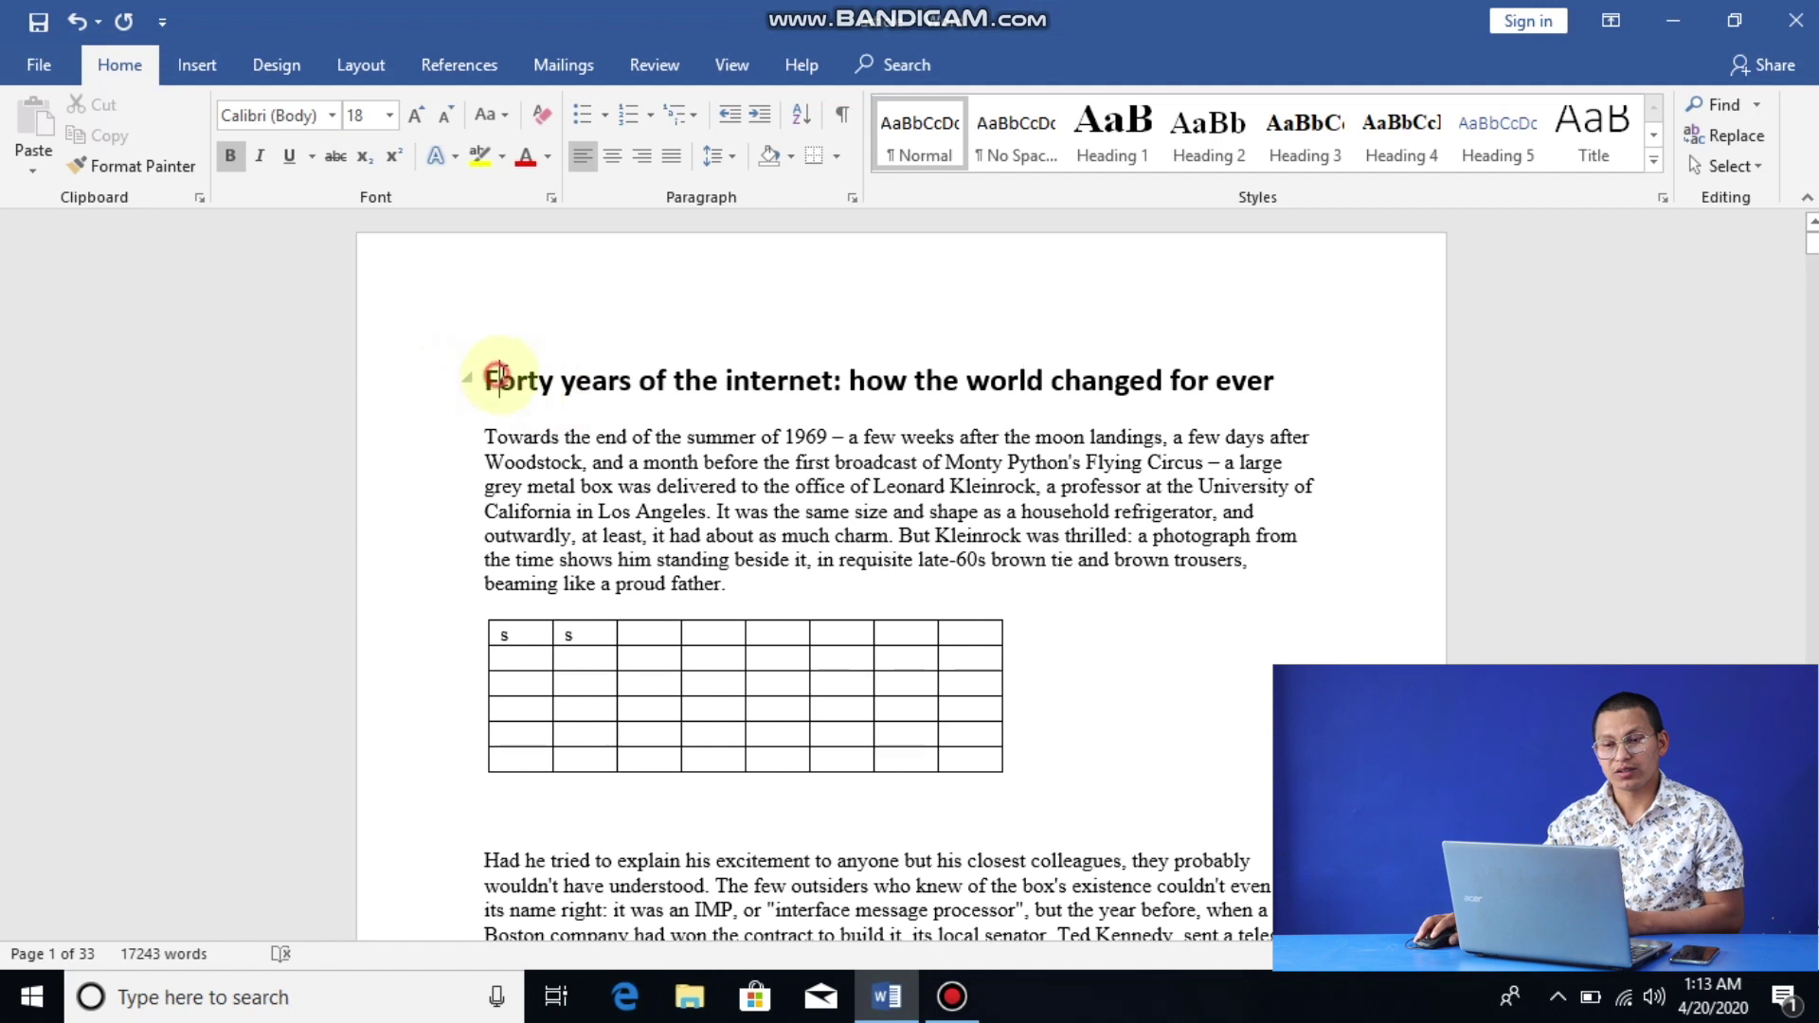
left_click(592, 381)
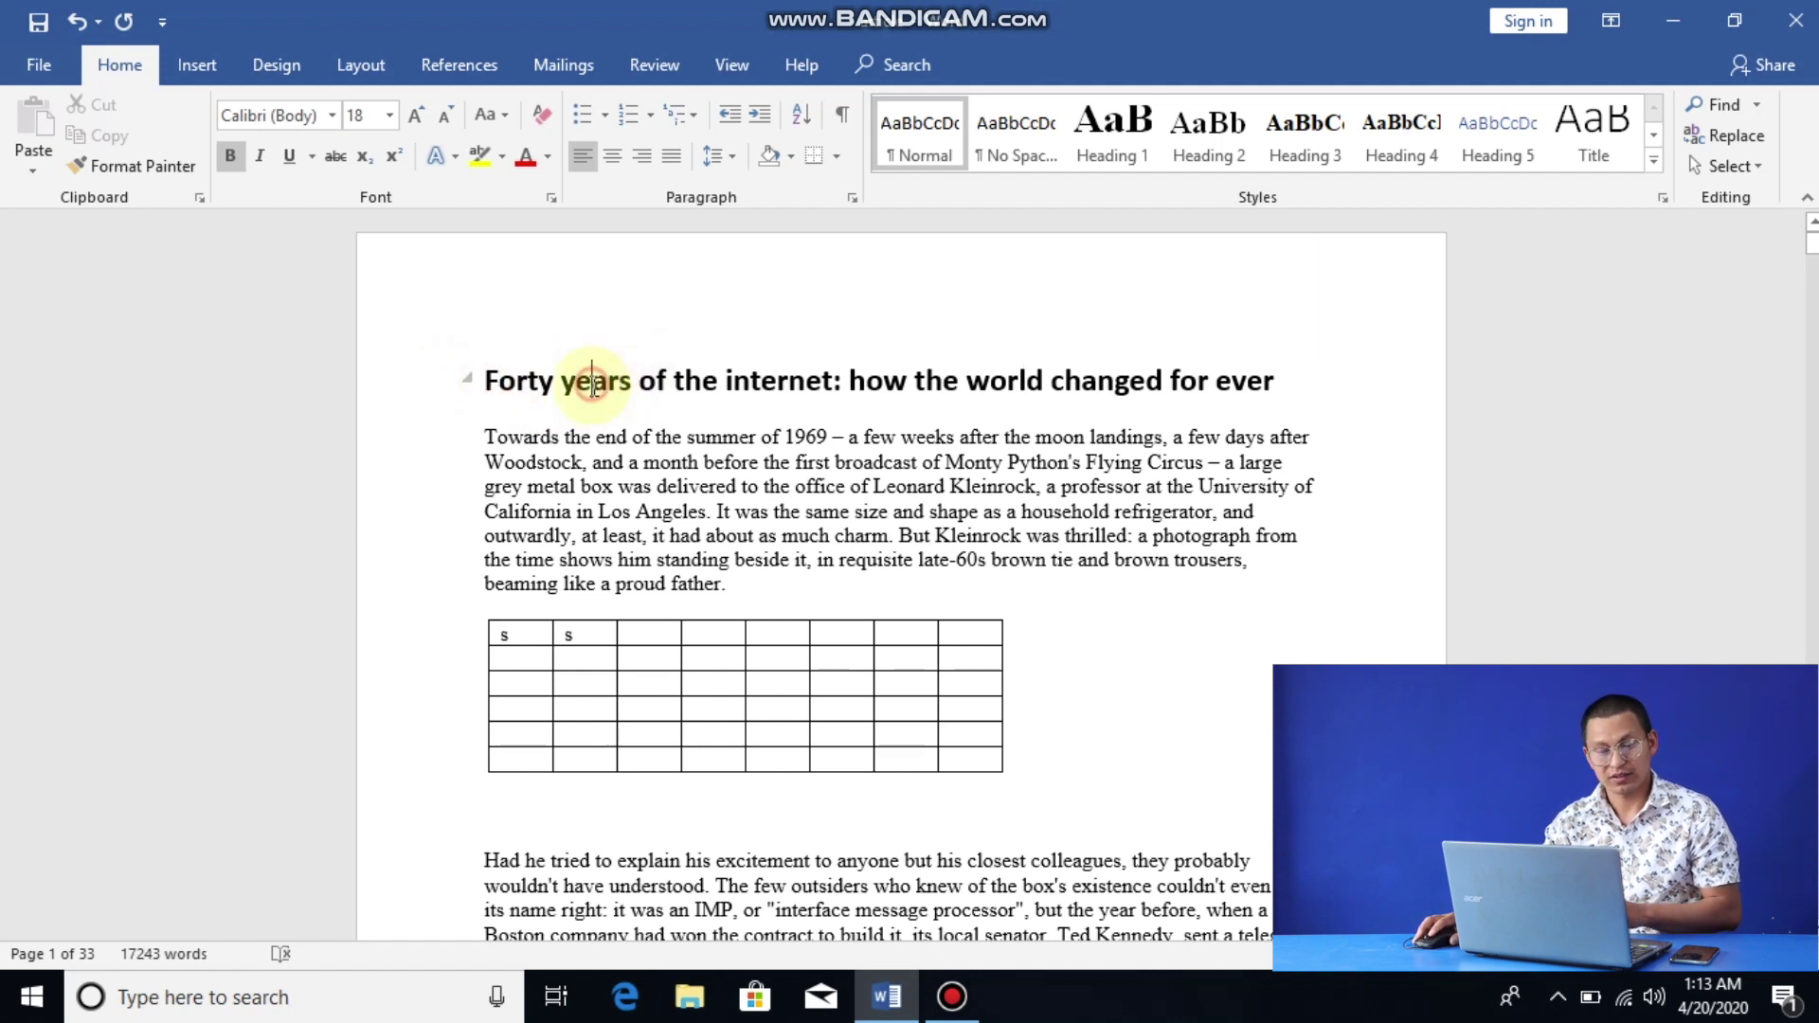
key("ctrl+shift+c")
left_click(716, 388)
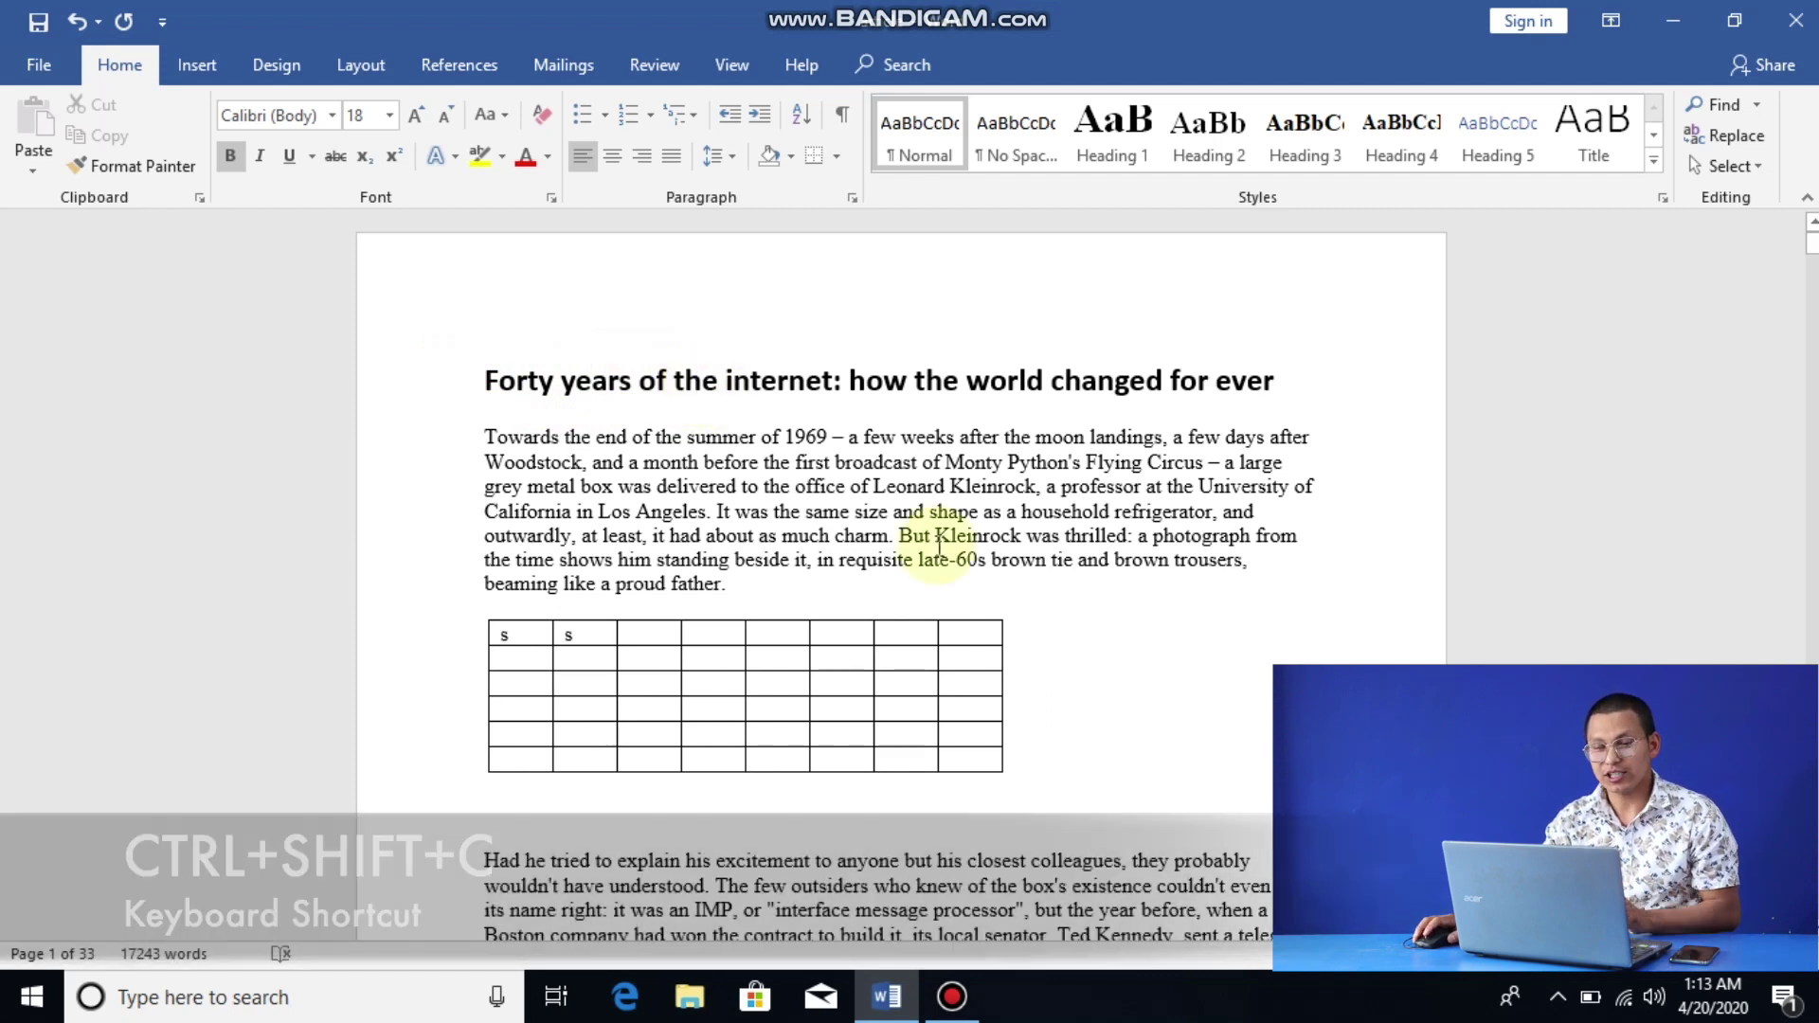
Step: Apply the copied title formatting to the "Background" heading
scroll(963, 568, "down", 5)
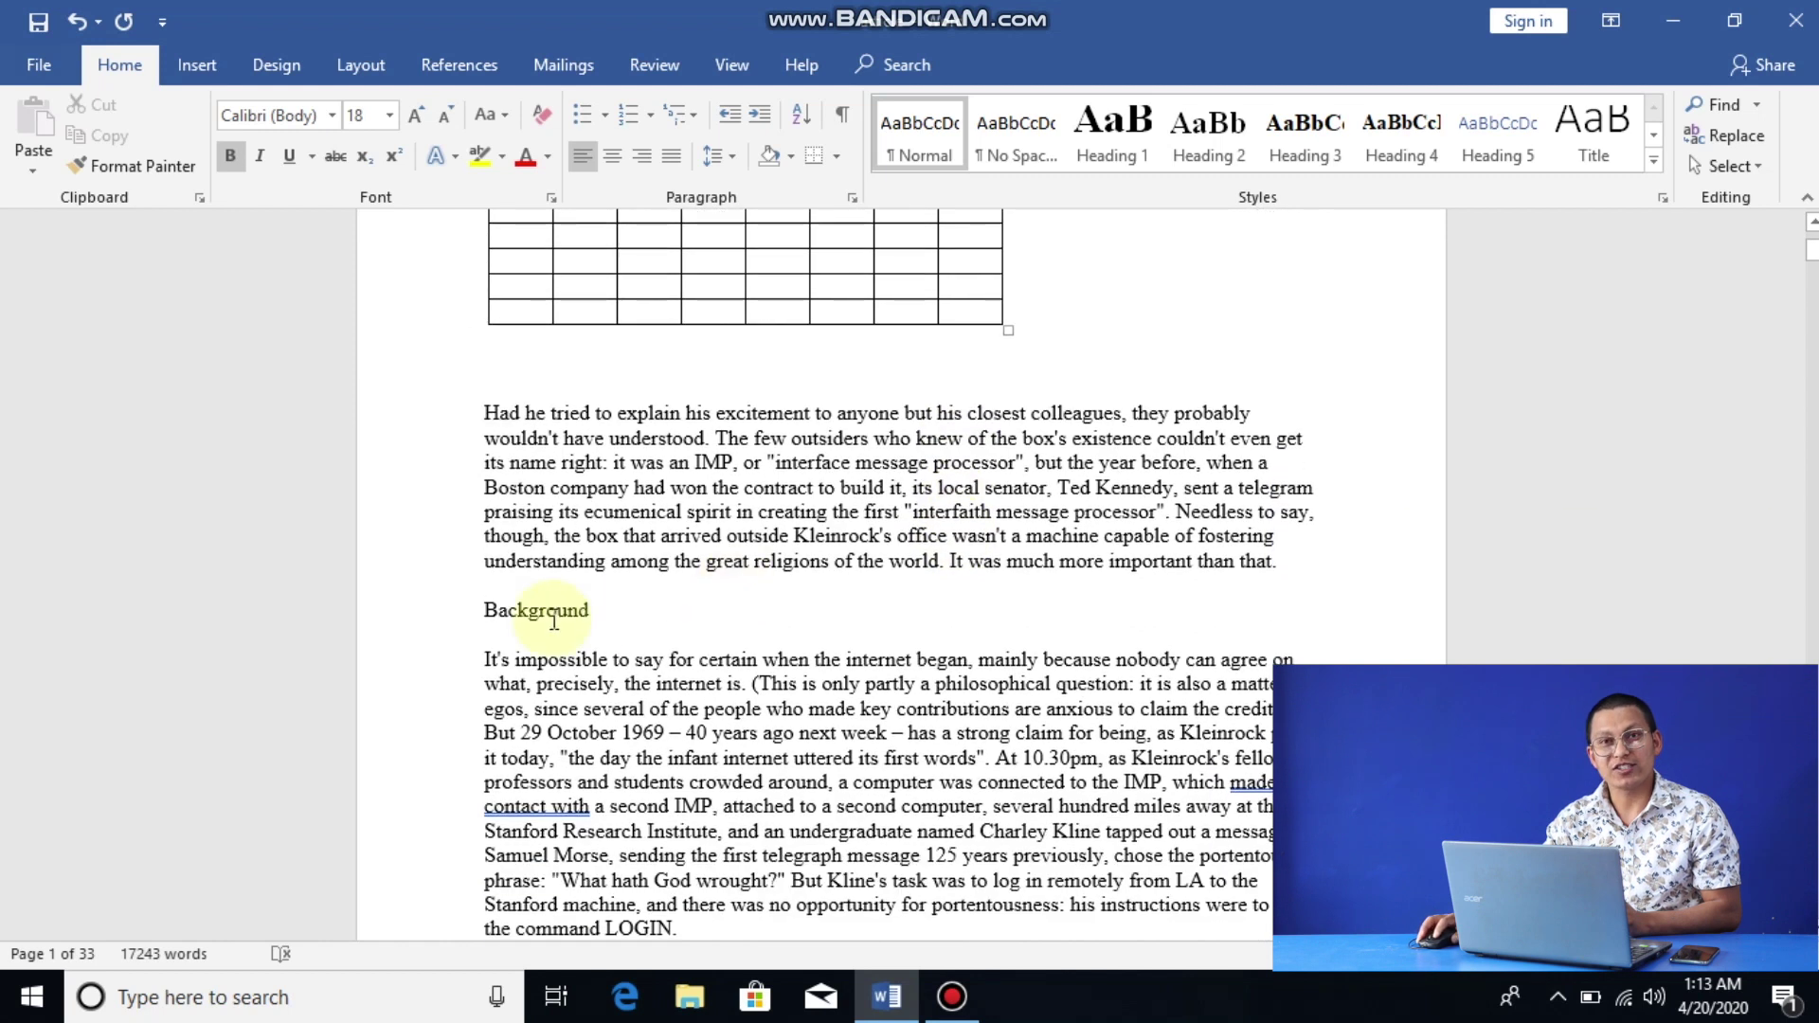
double_click(551, 607)
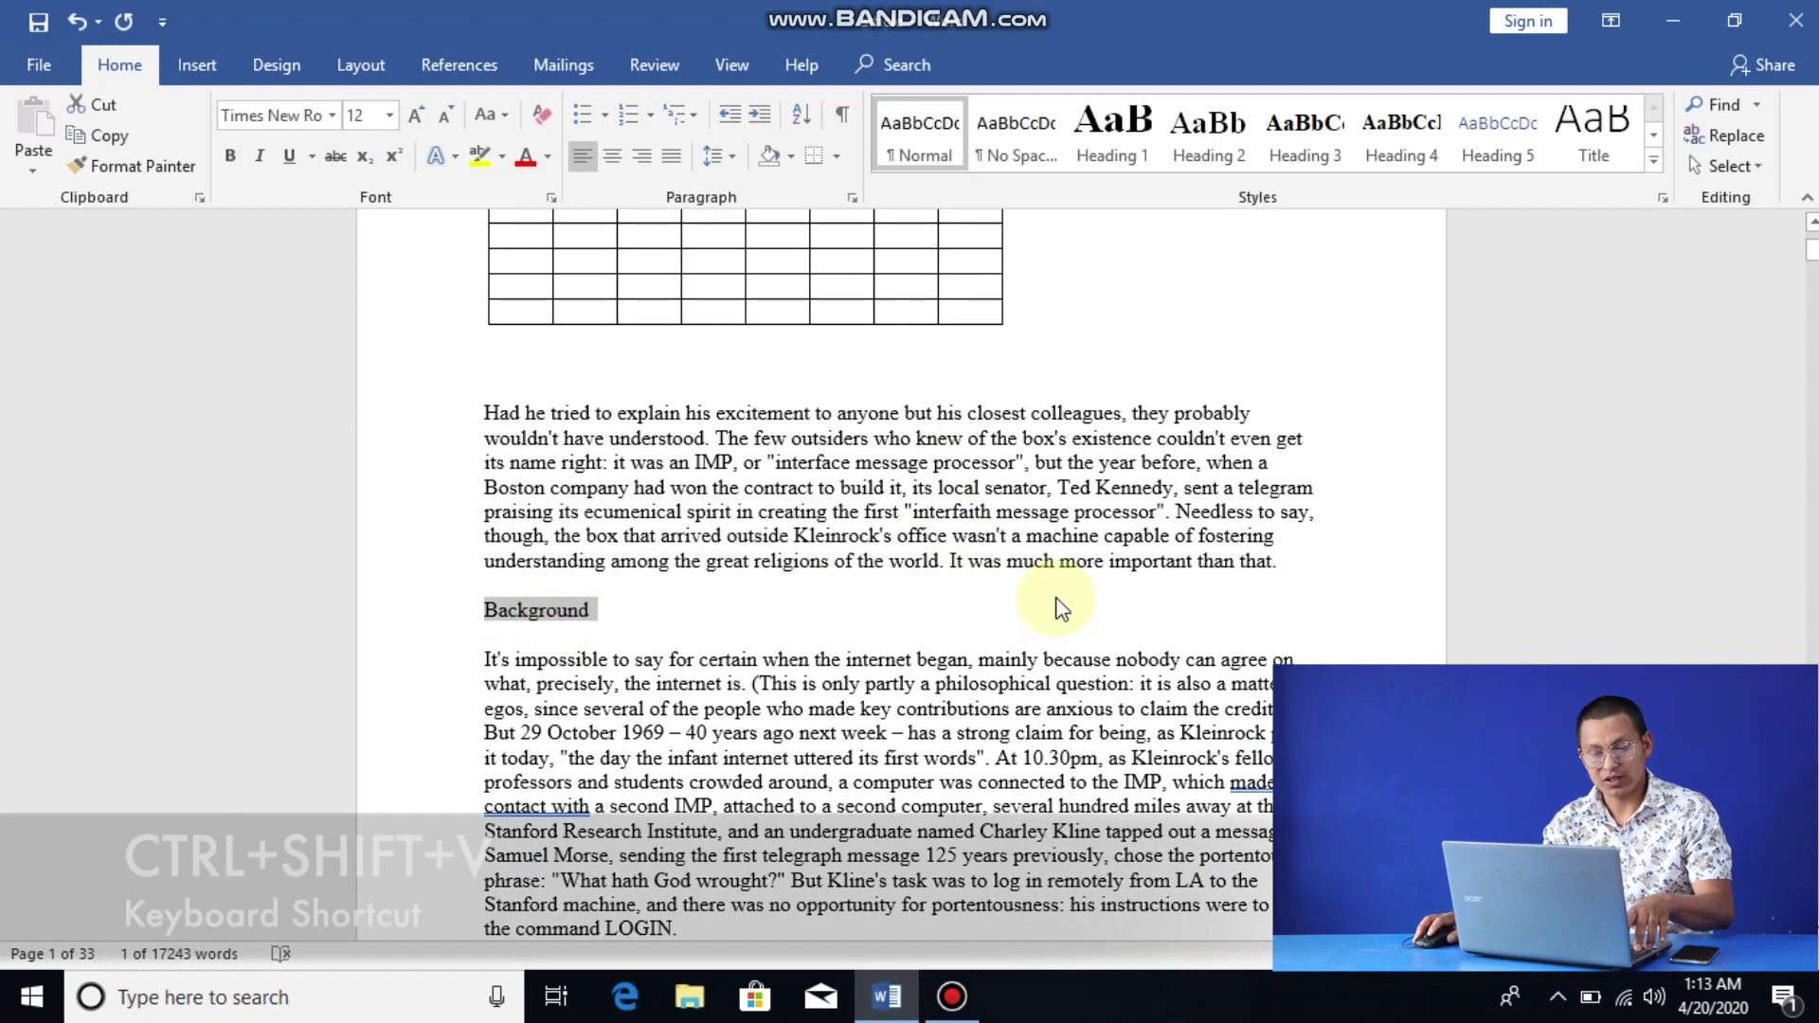
key("ctrl+shift+v")
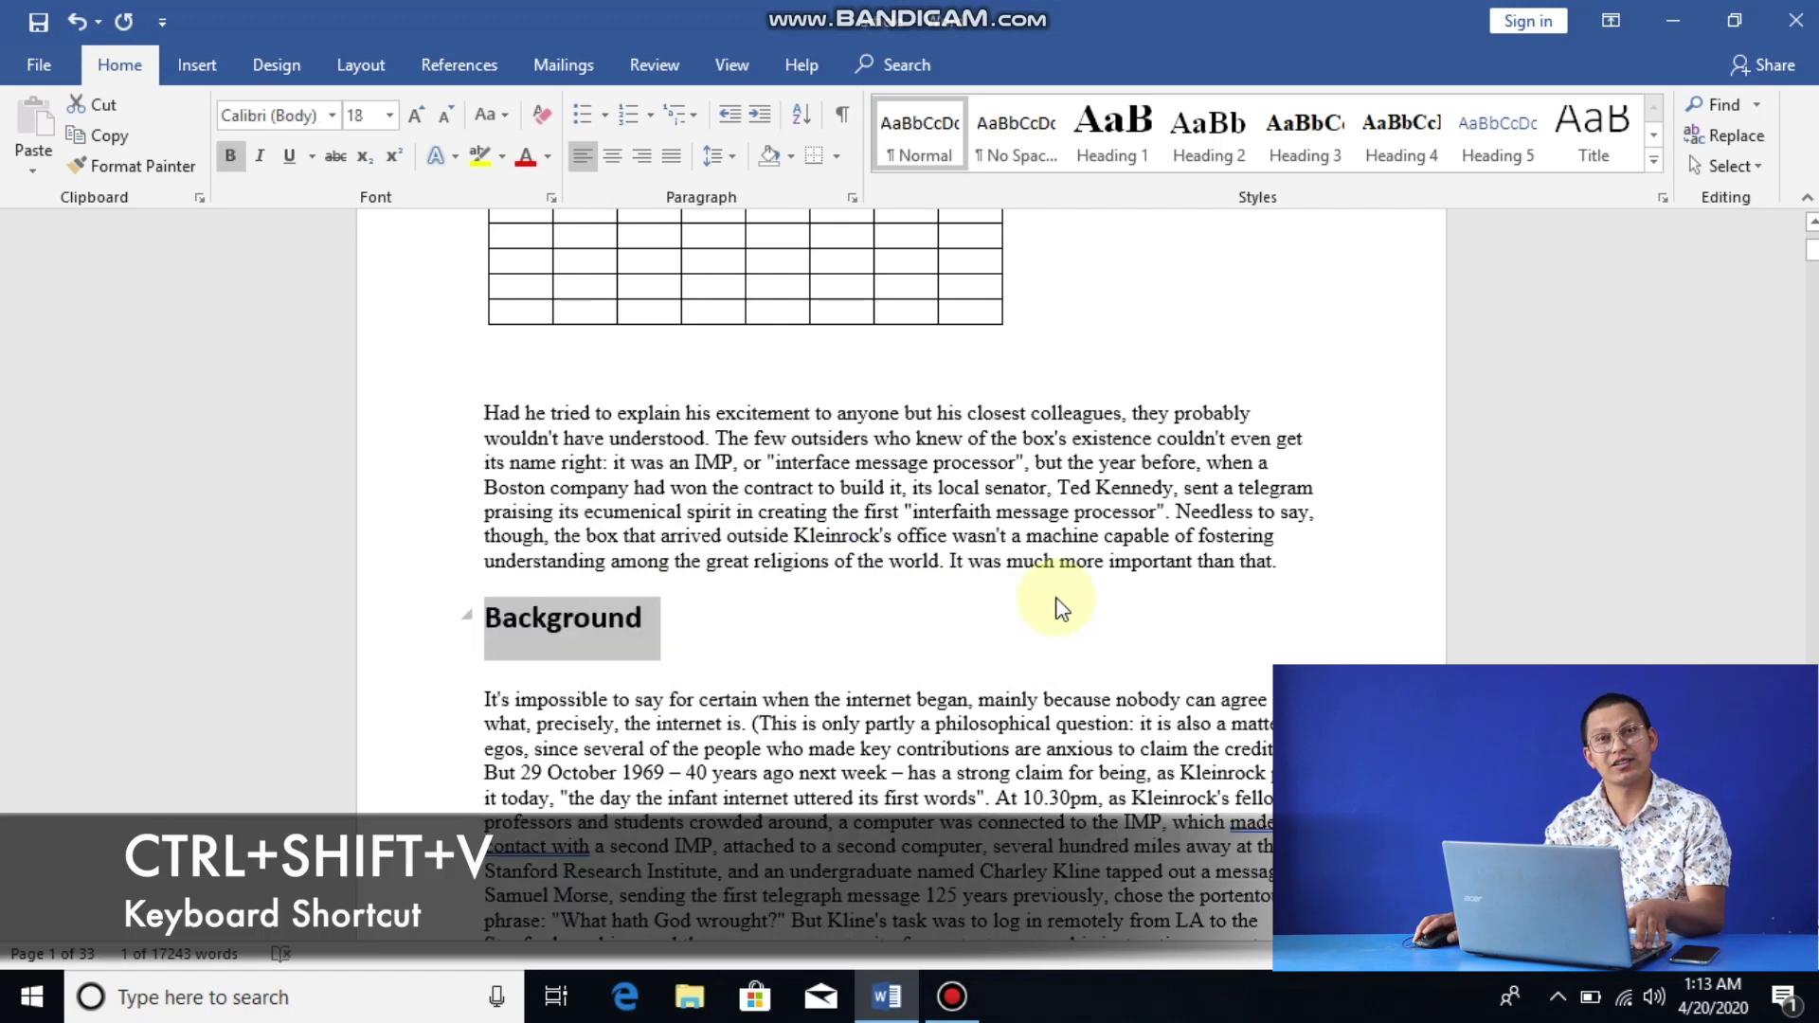
Step: Apply the copied title formatting to the "Advertisement" heading
scroll(1059, 608, "down", 15)
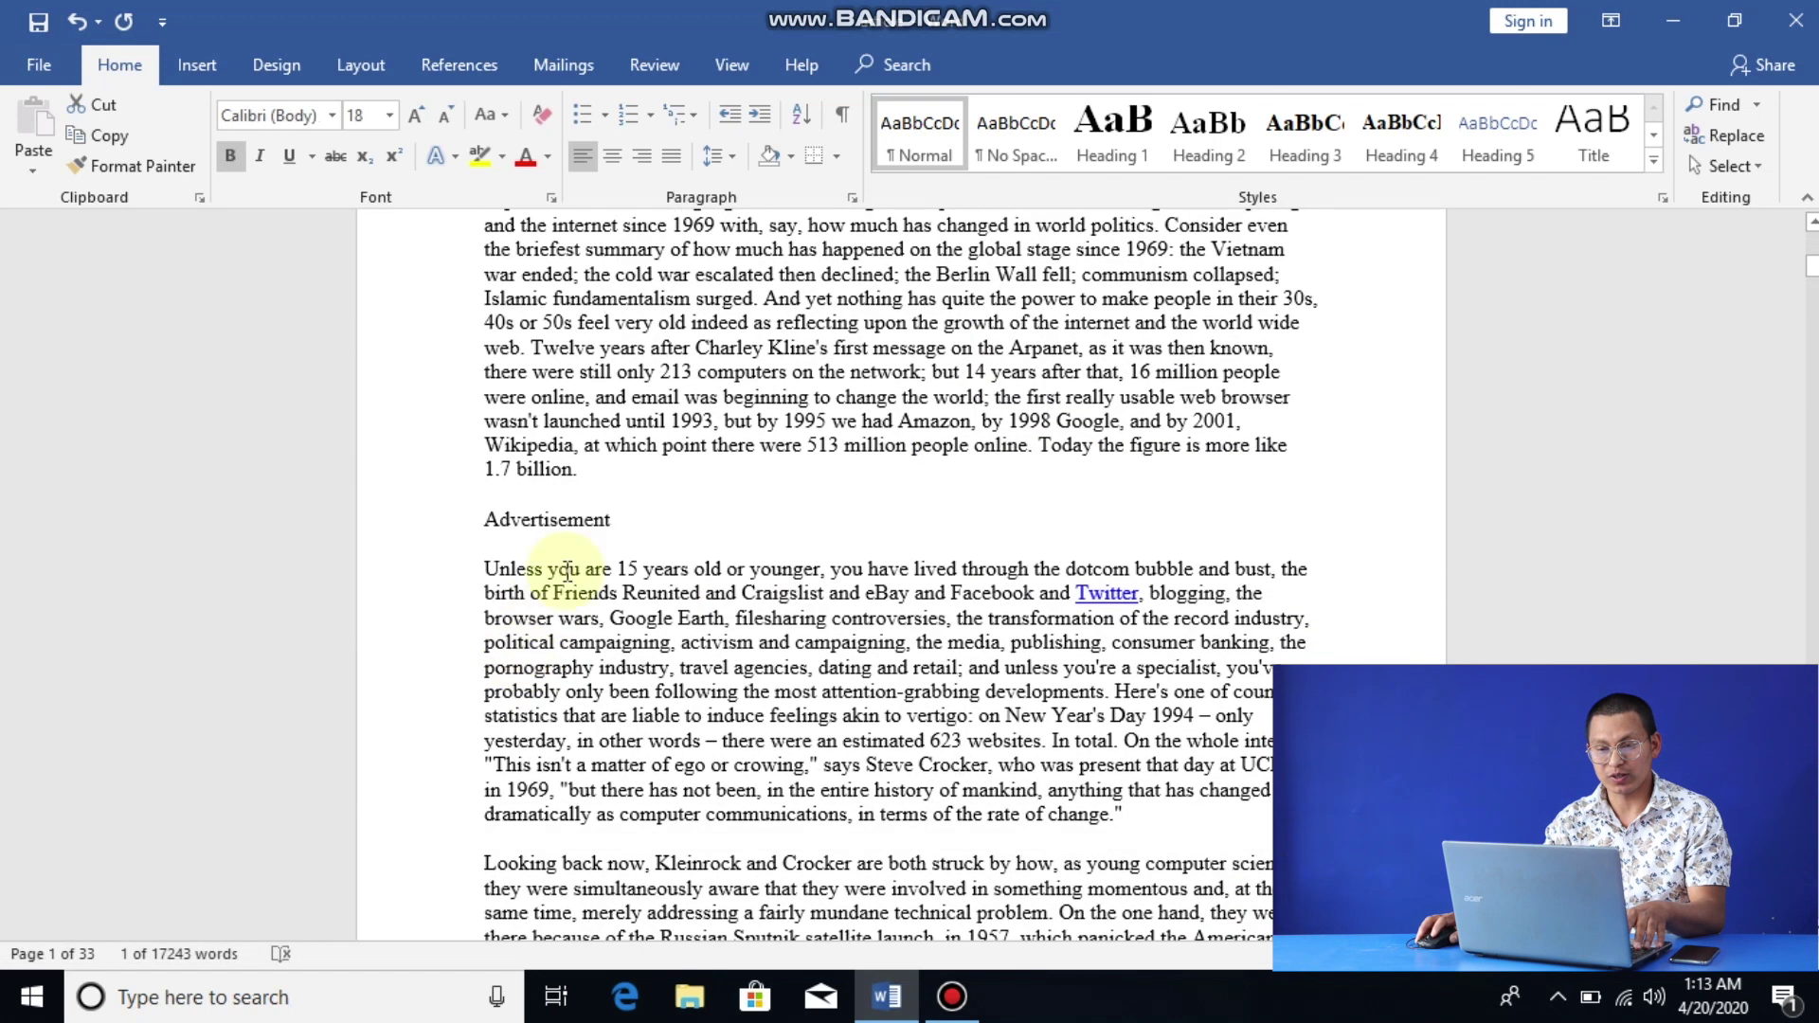
double_click(566, 516)
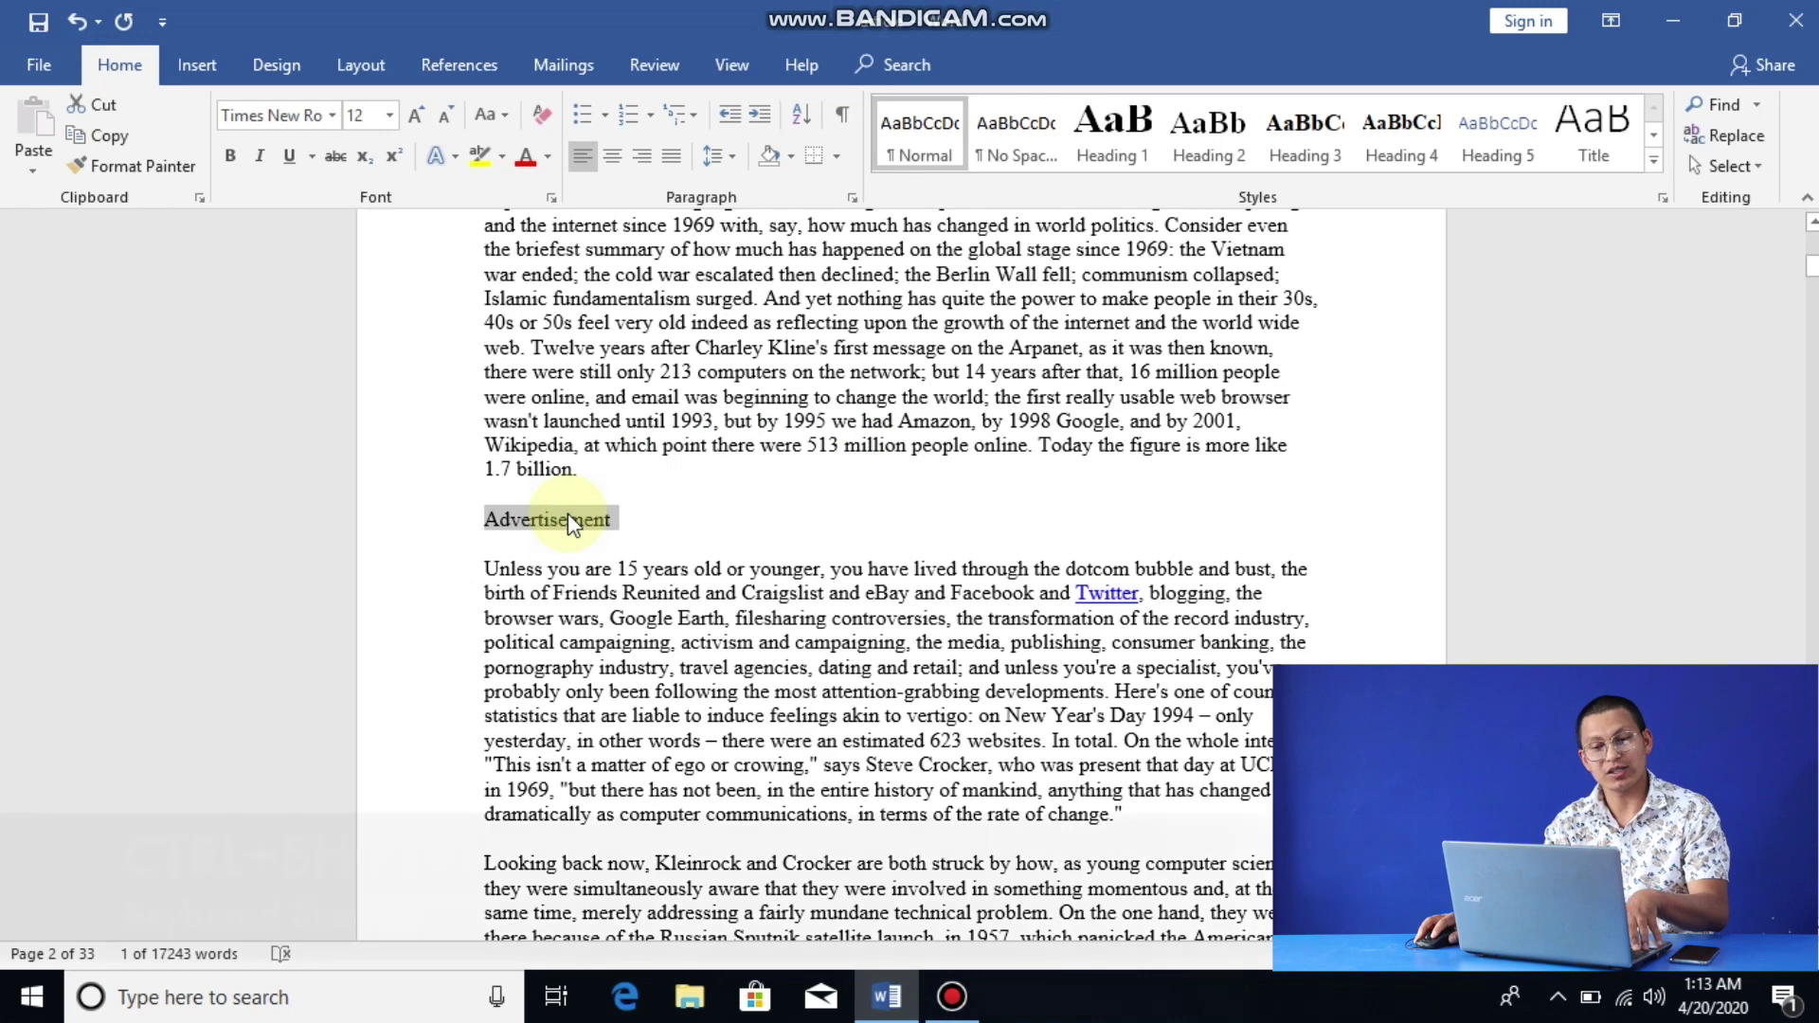
key("ctrl+shift+v")
Step: Apply the copied title formatting to the "Past" heading on page 3
scroll(654, 640, "down", 15)
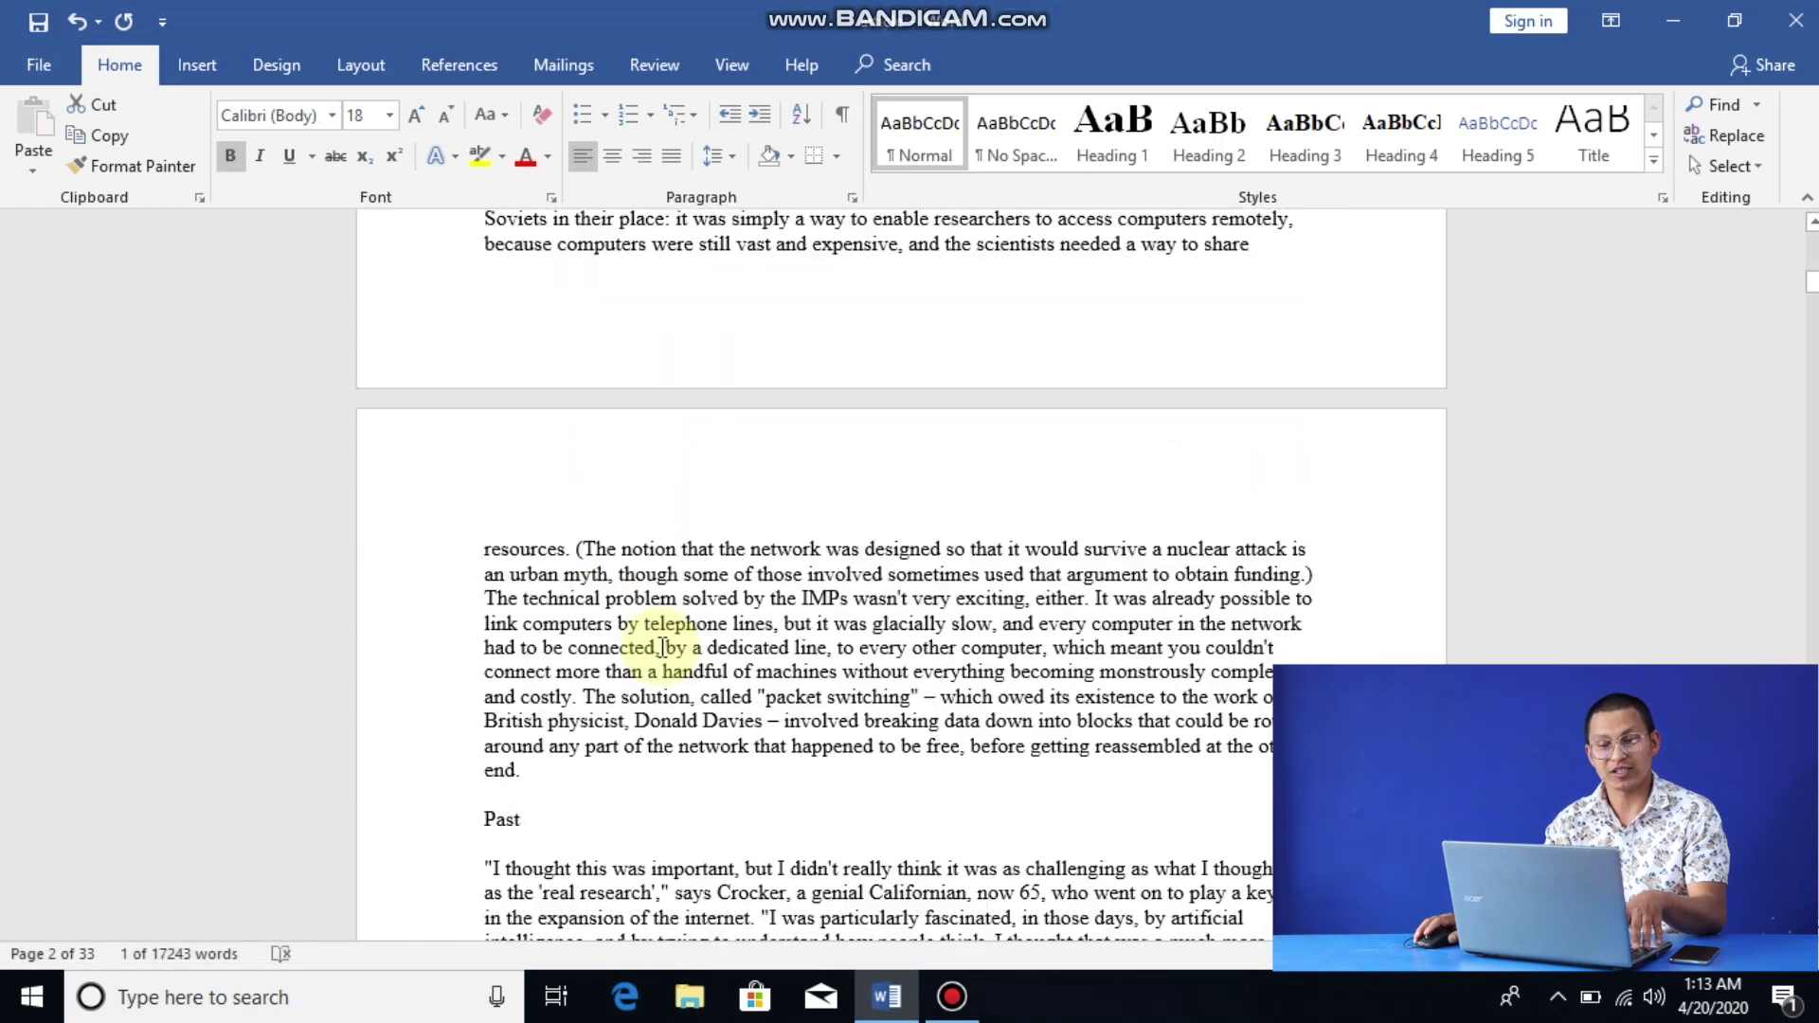
scroll(662, 648, "down", 5)
double_click(500, 426)
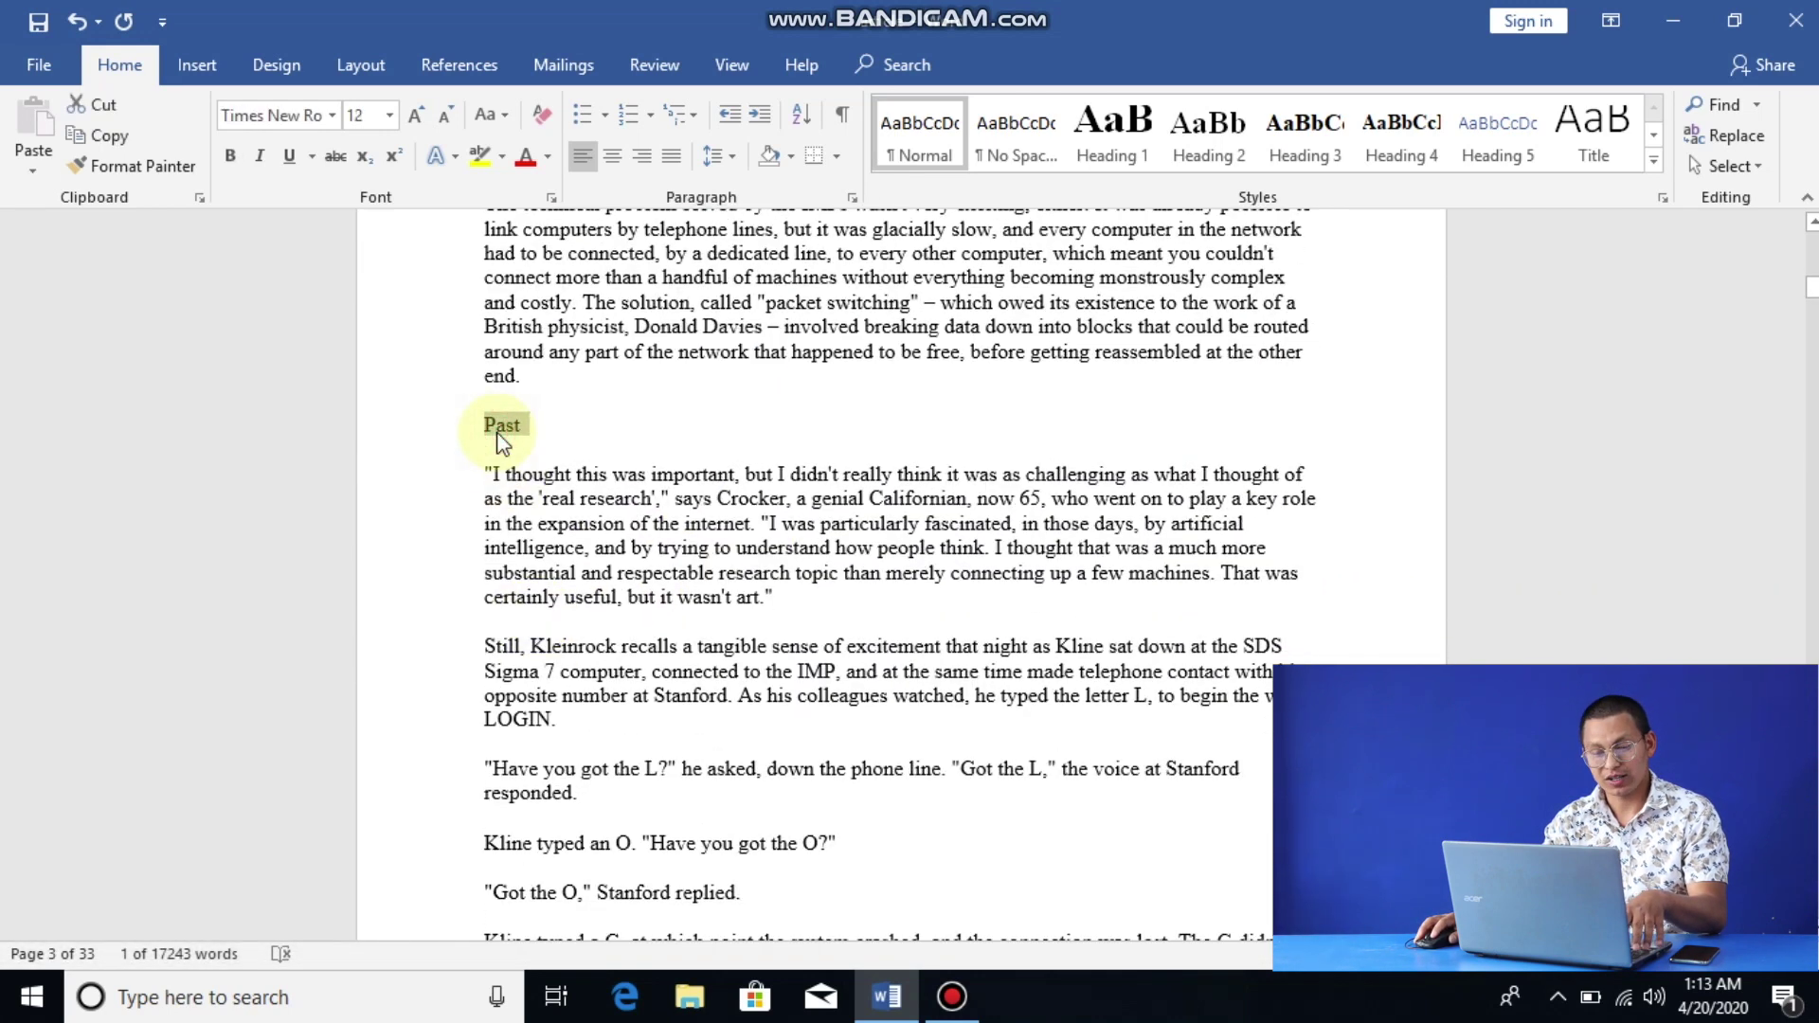
key("ctrl+shift+v")
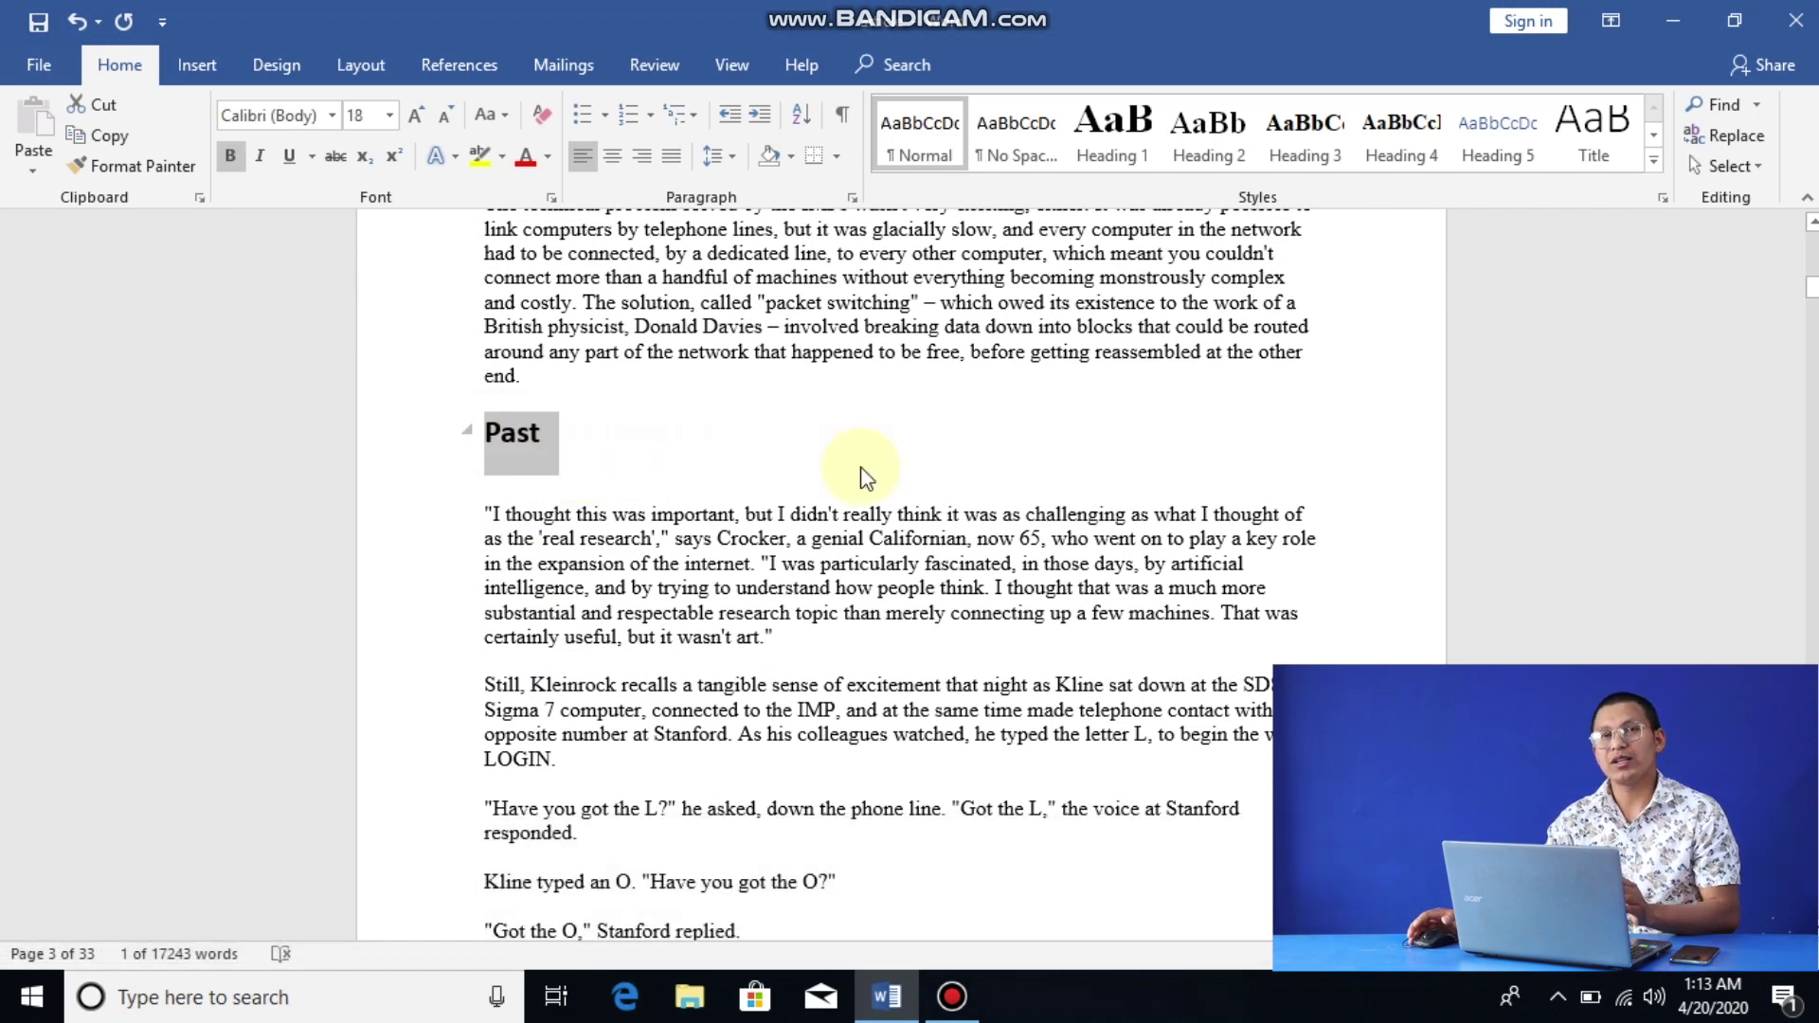
Step: Enter the word "Aple" on the empty line directly below the table
scroll(854, 530, "down", 3)
scroll(855, 566, "up", 15)
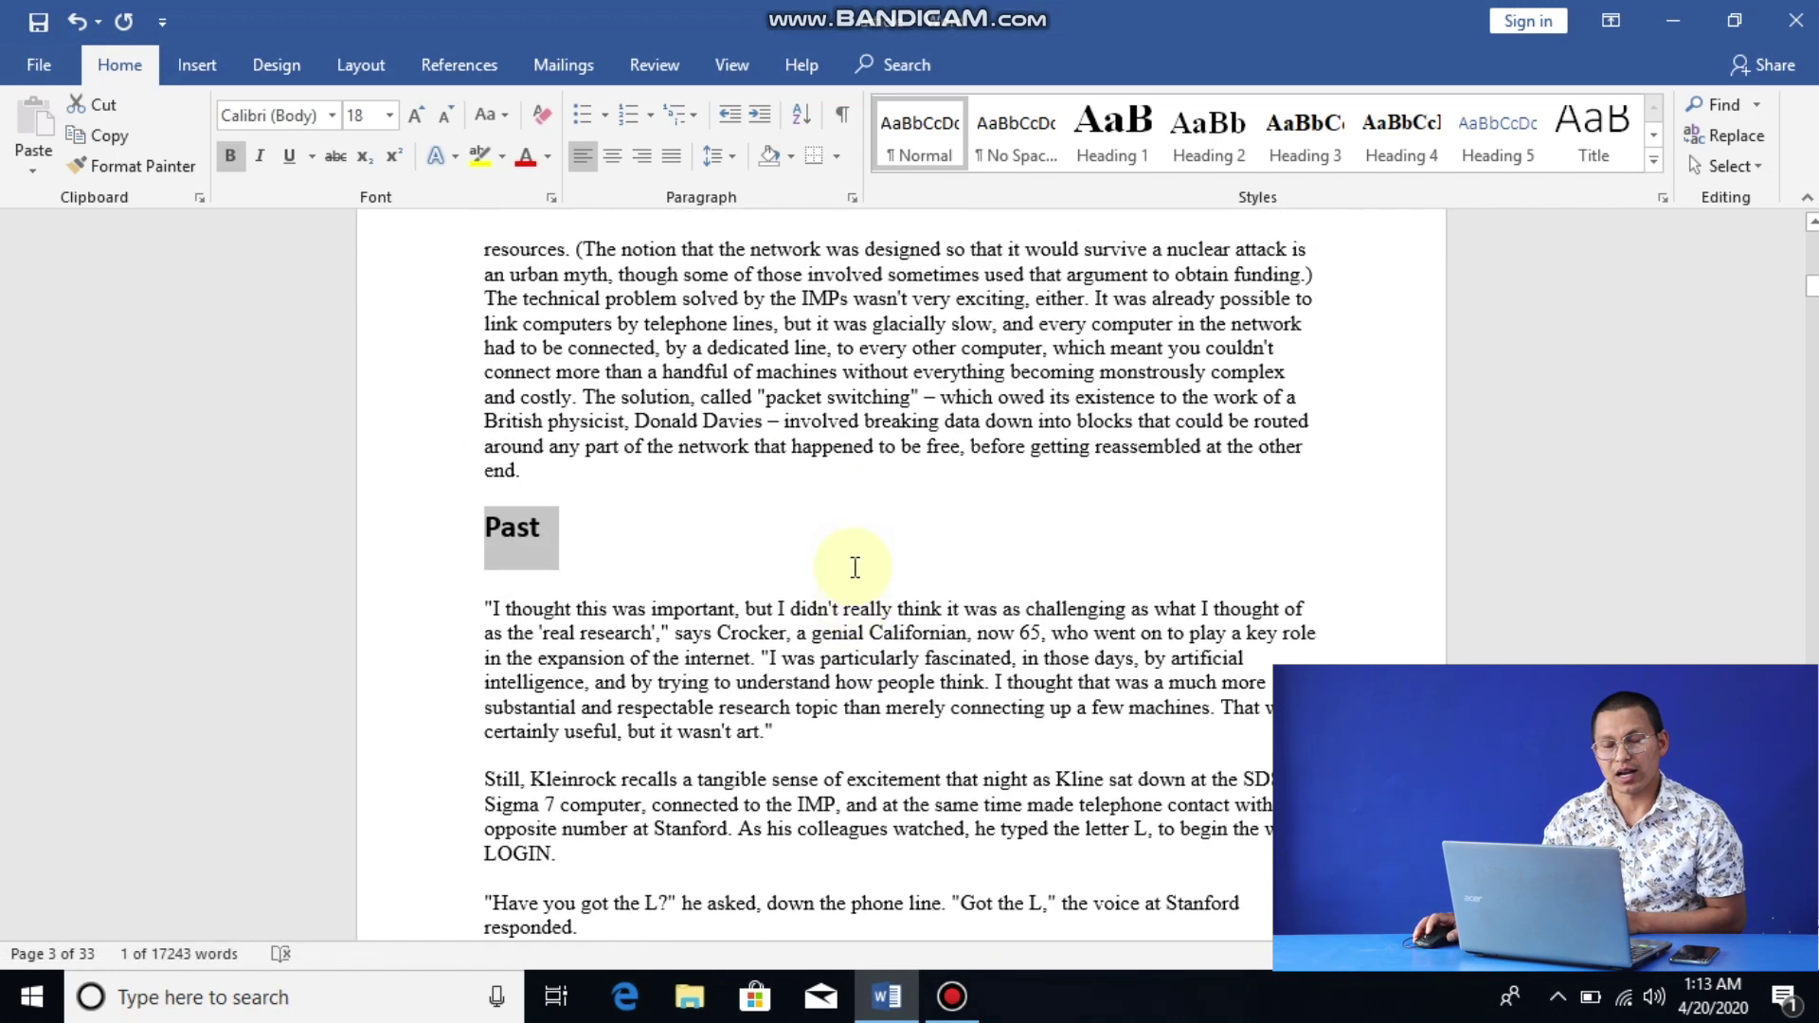
scroll(858, 565, "up", 15)
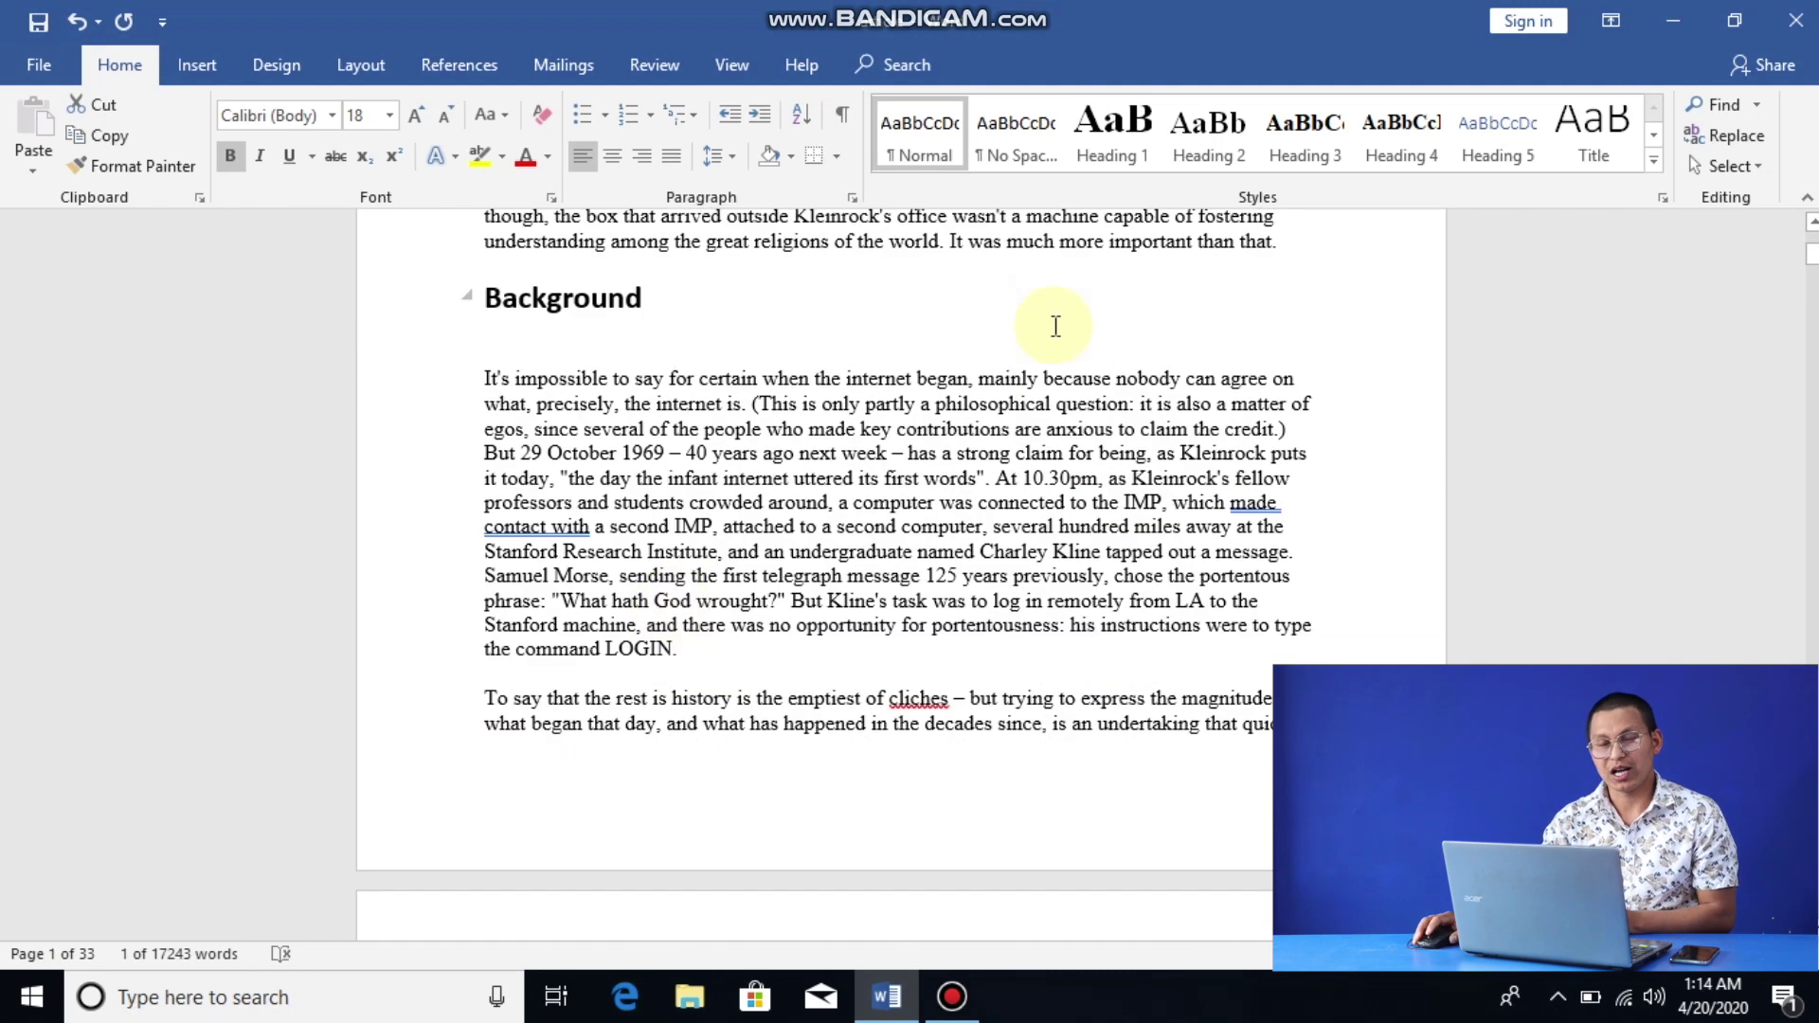
scroll(873, 507, "up", 5)
left_click(664, 489)
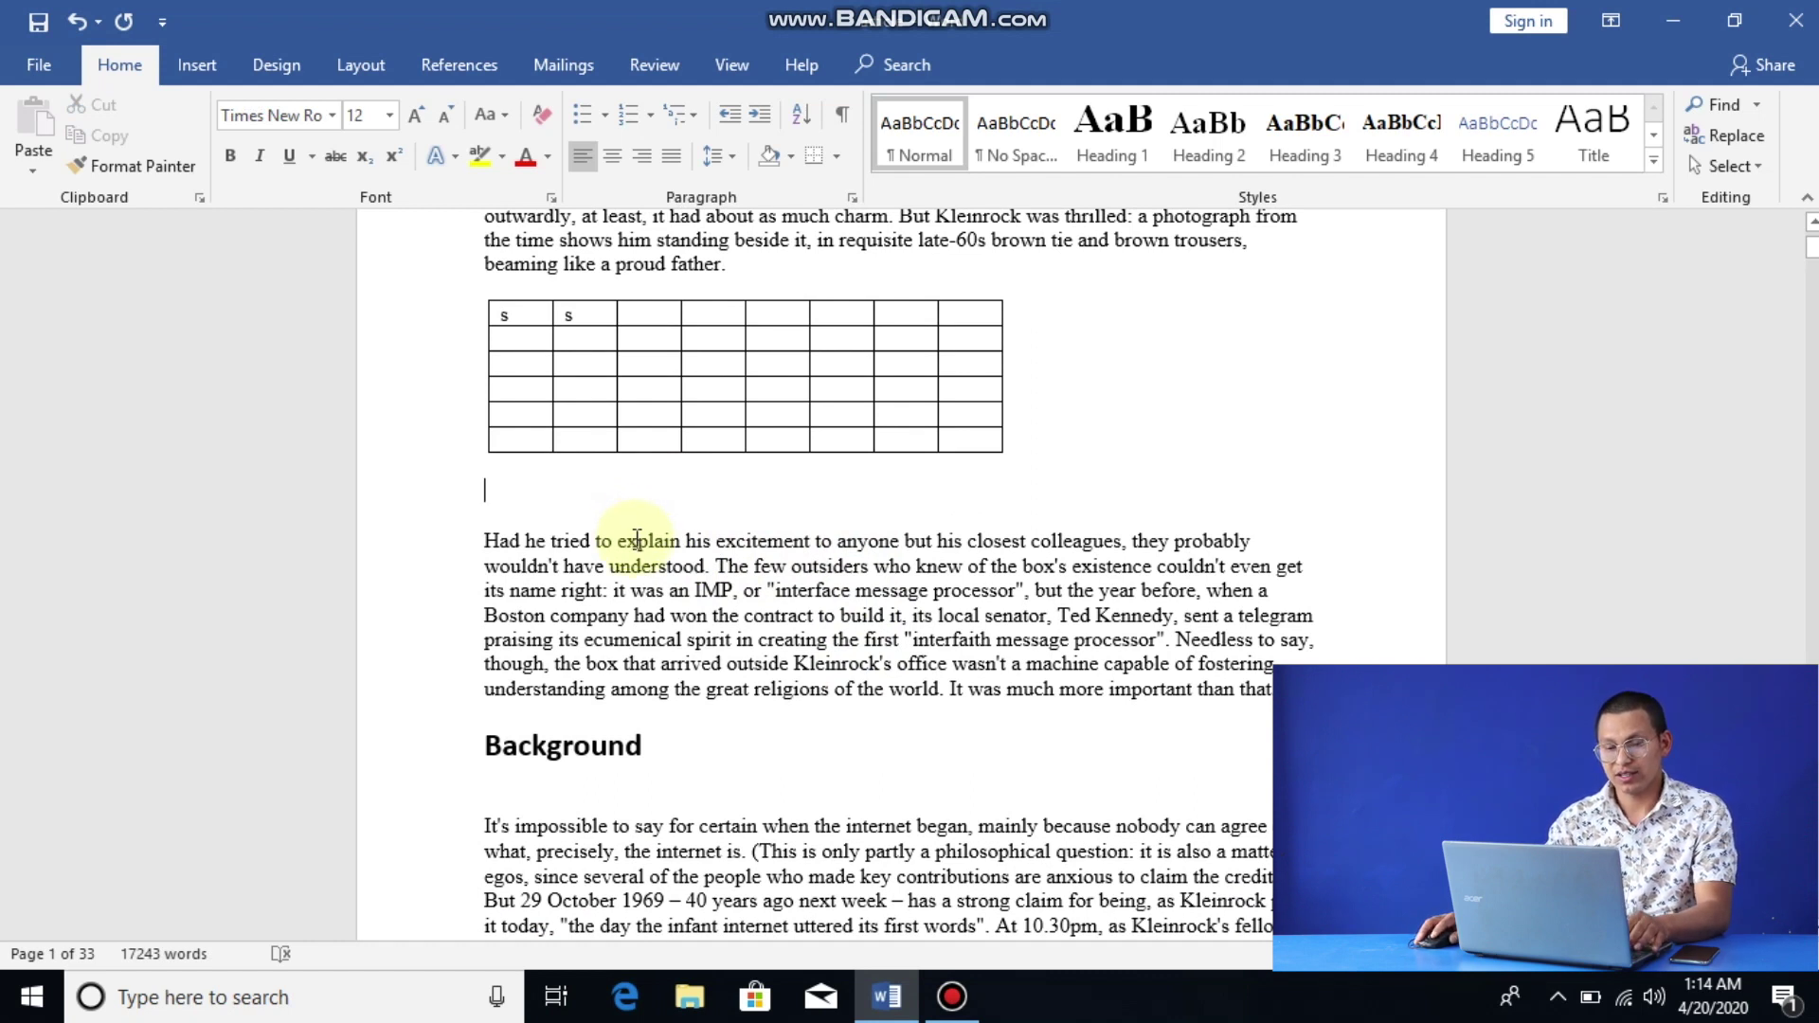
type("aple")
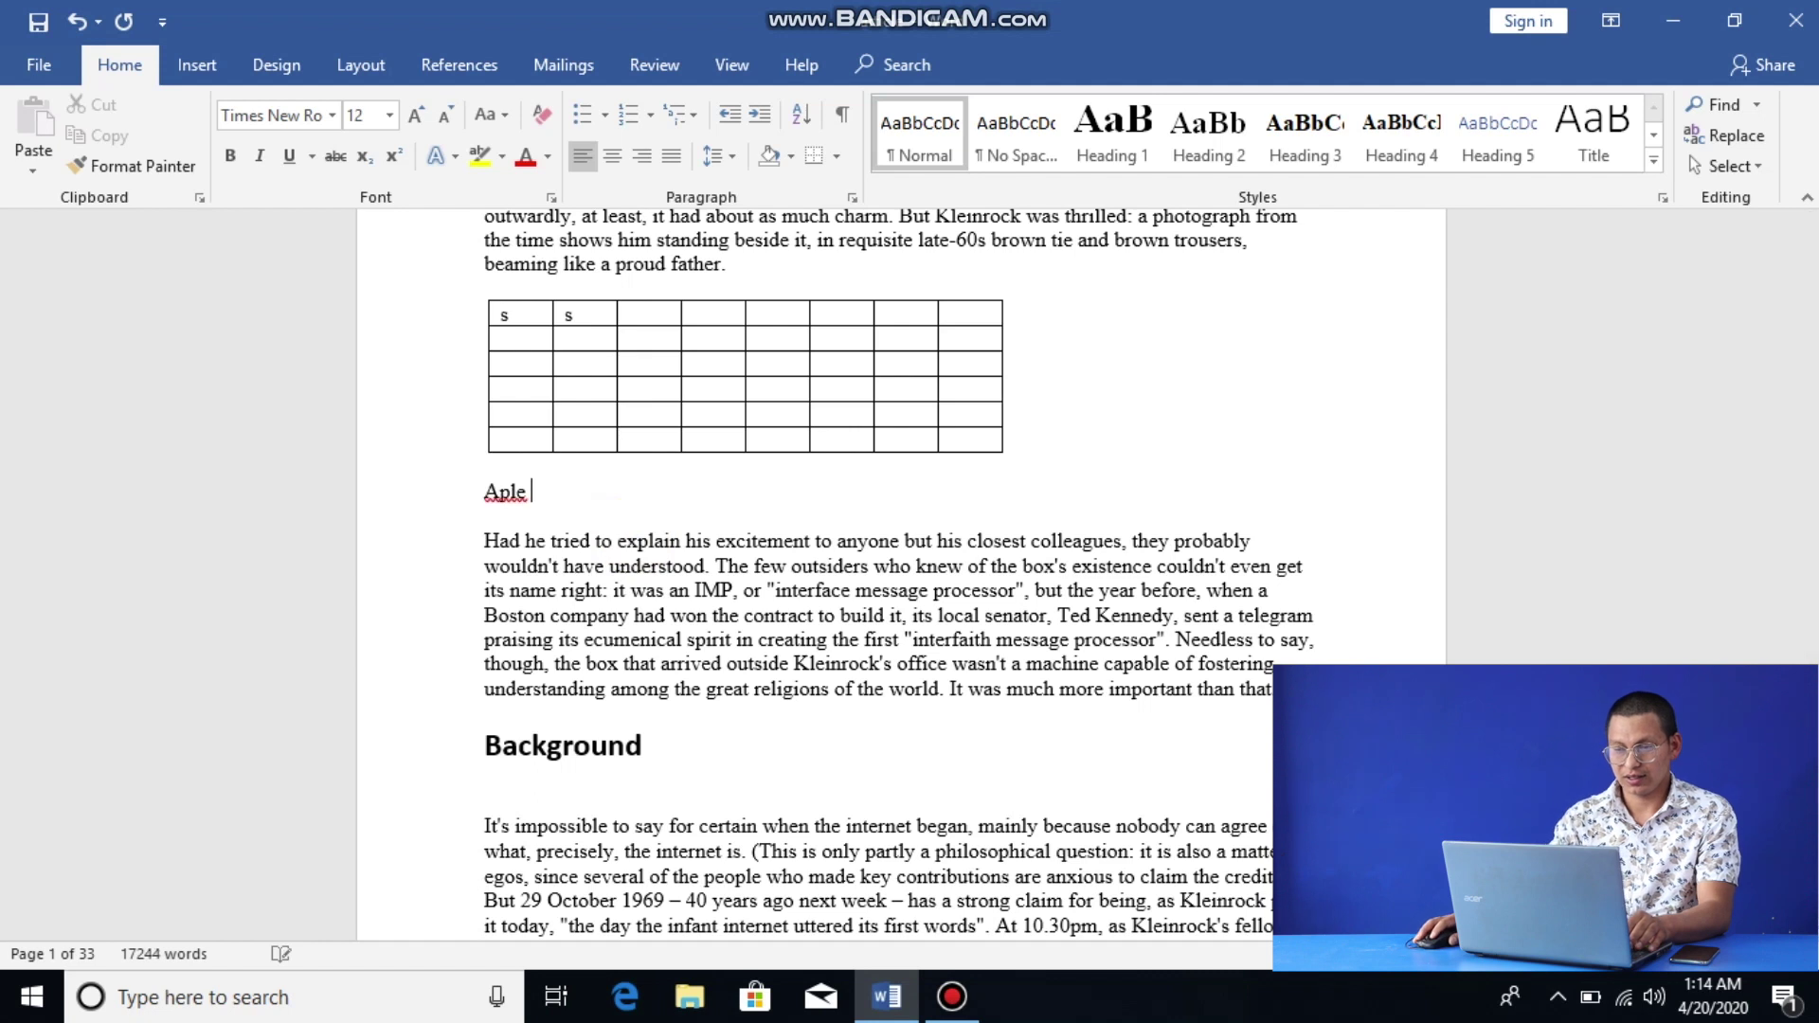
Step: Copy the "Aple" line and paste it inside the word "impossible" in the first paragraph under "Background"
left_click(566, 829)
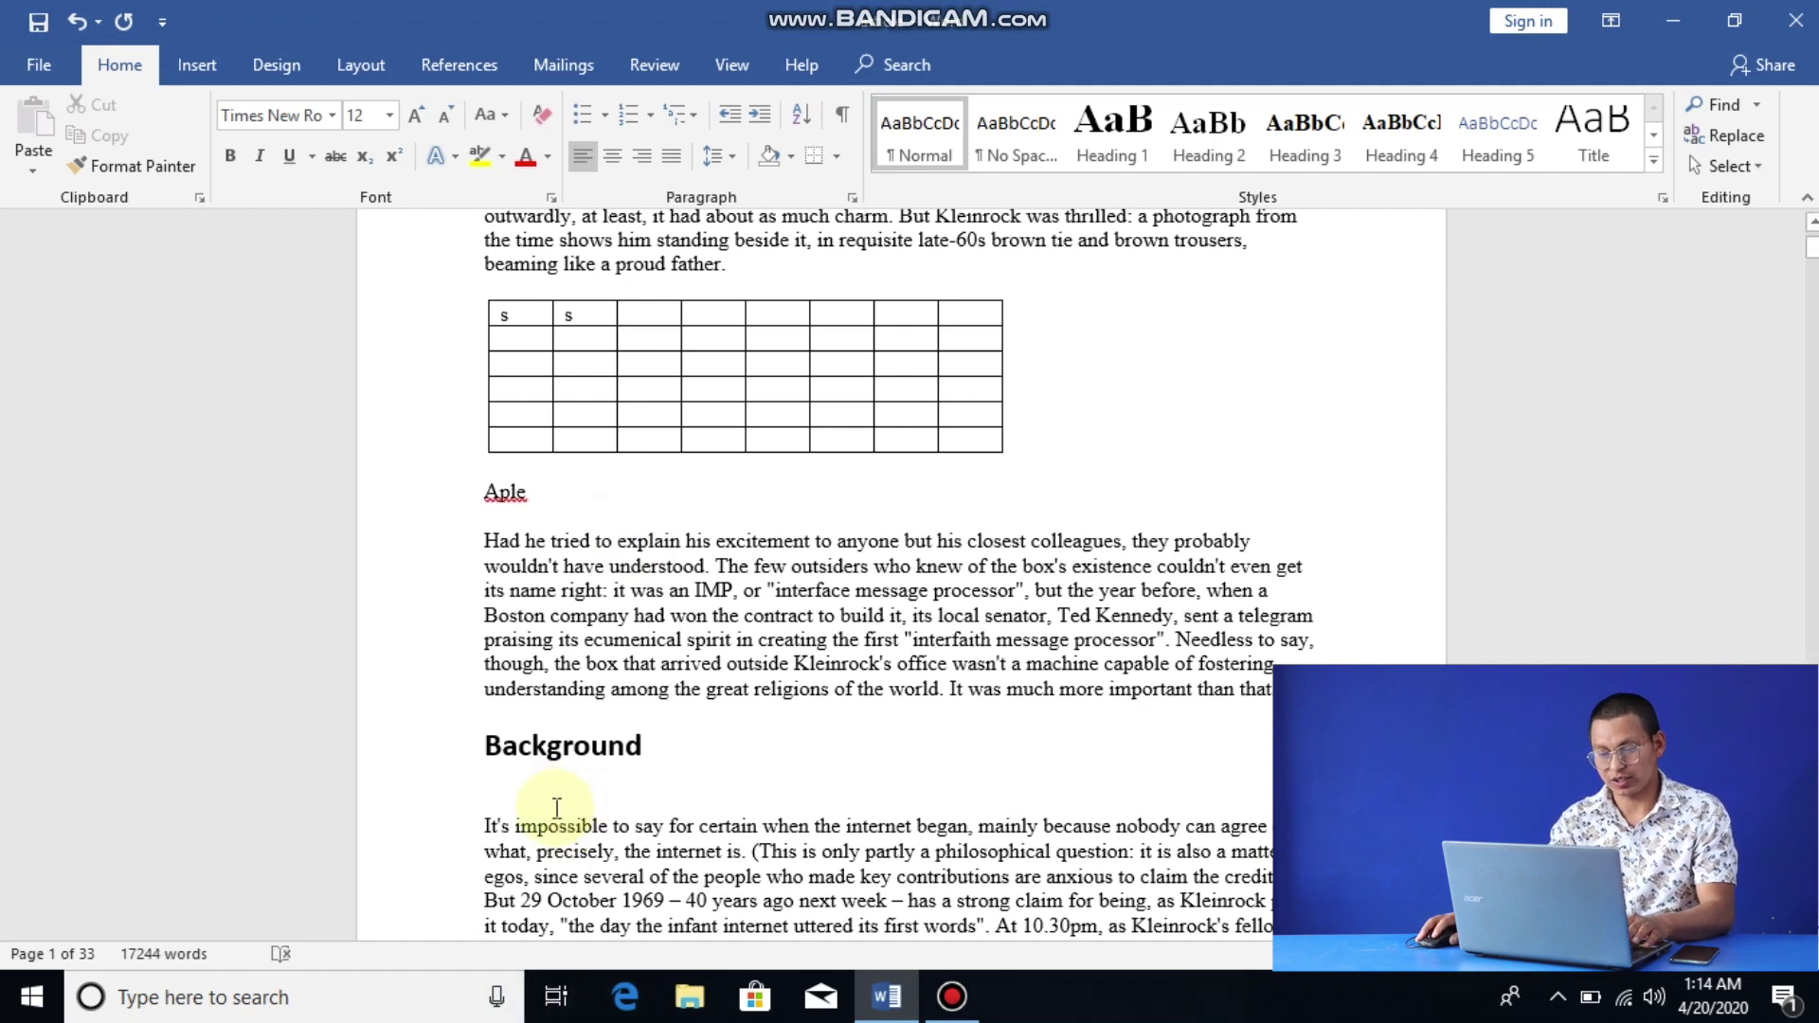
left_click(477, 491)
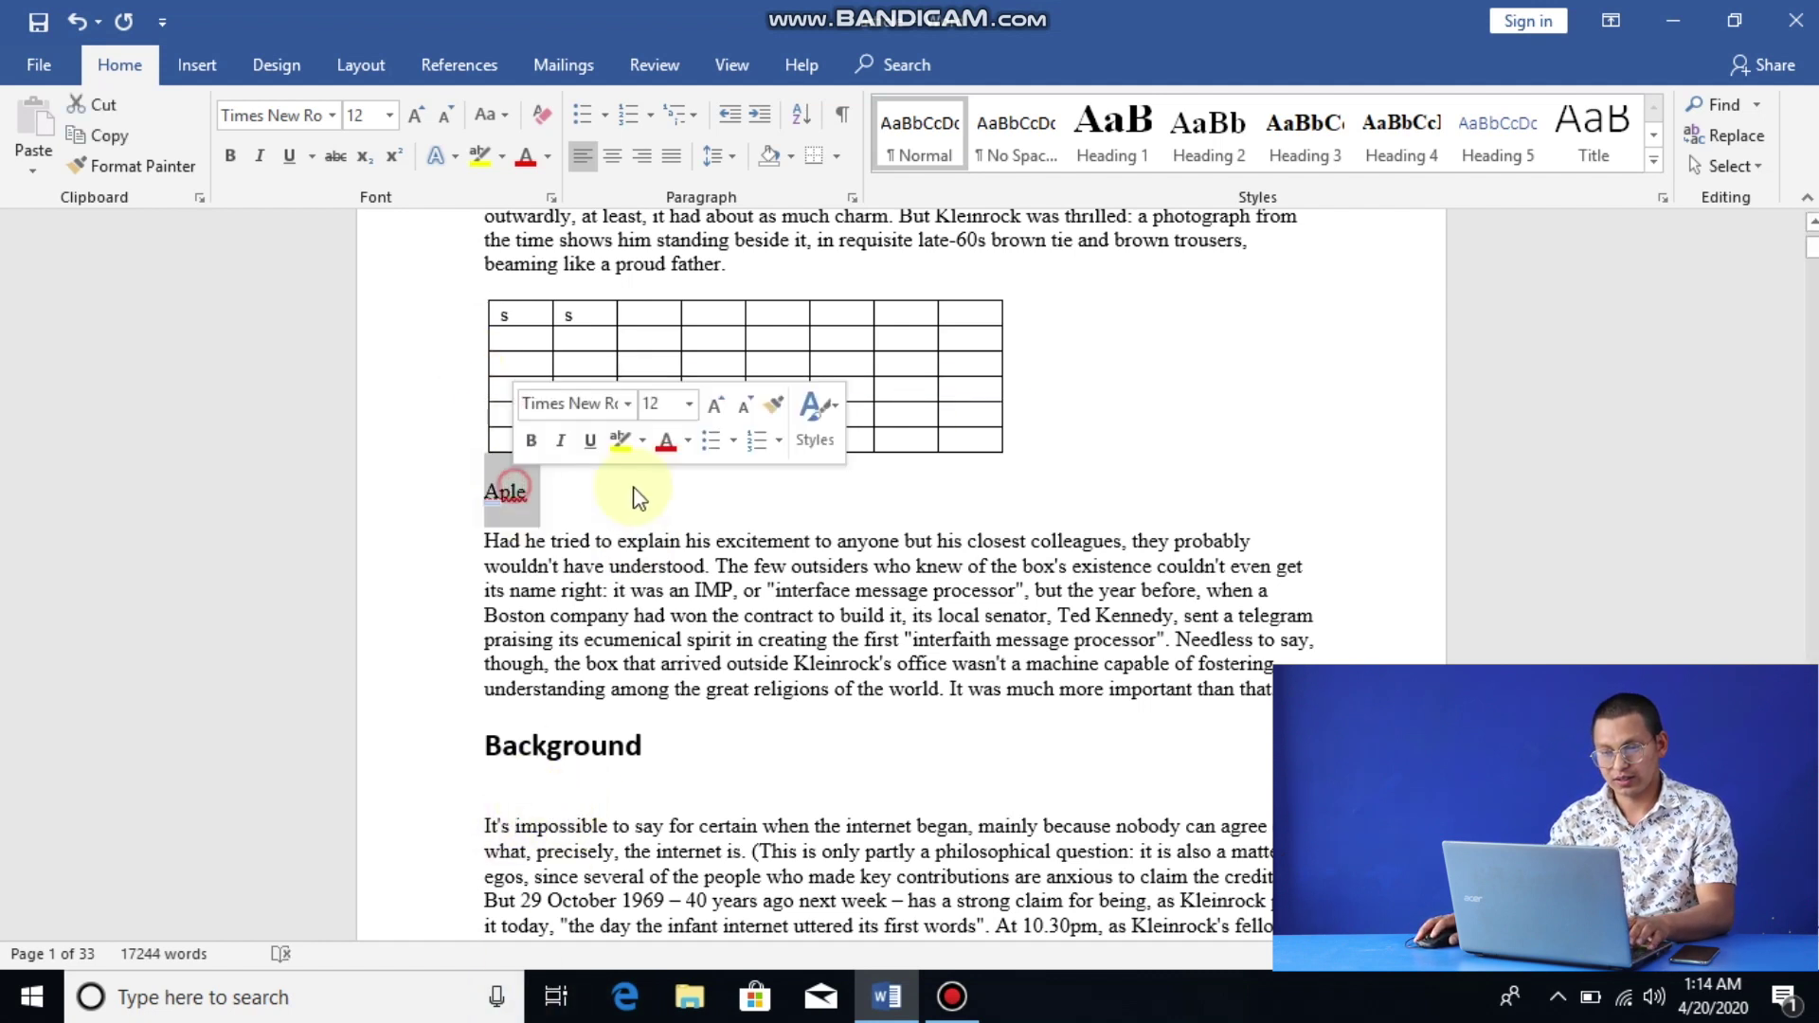
key("ctrl+c")
left_click(604, 827)
key("ctrl+v")
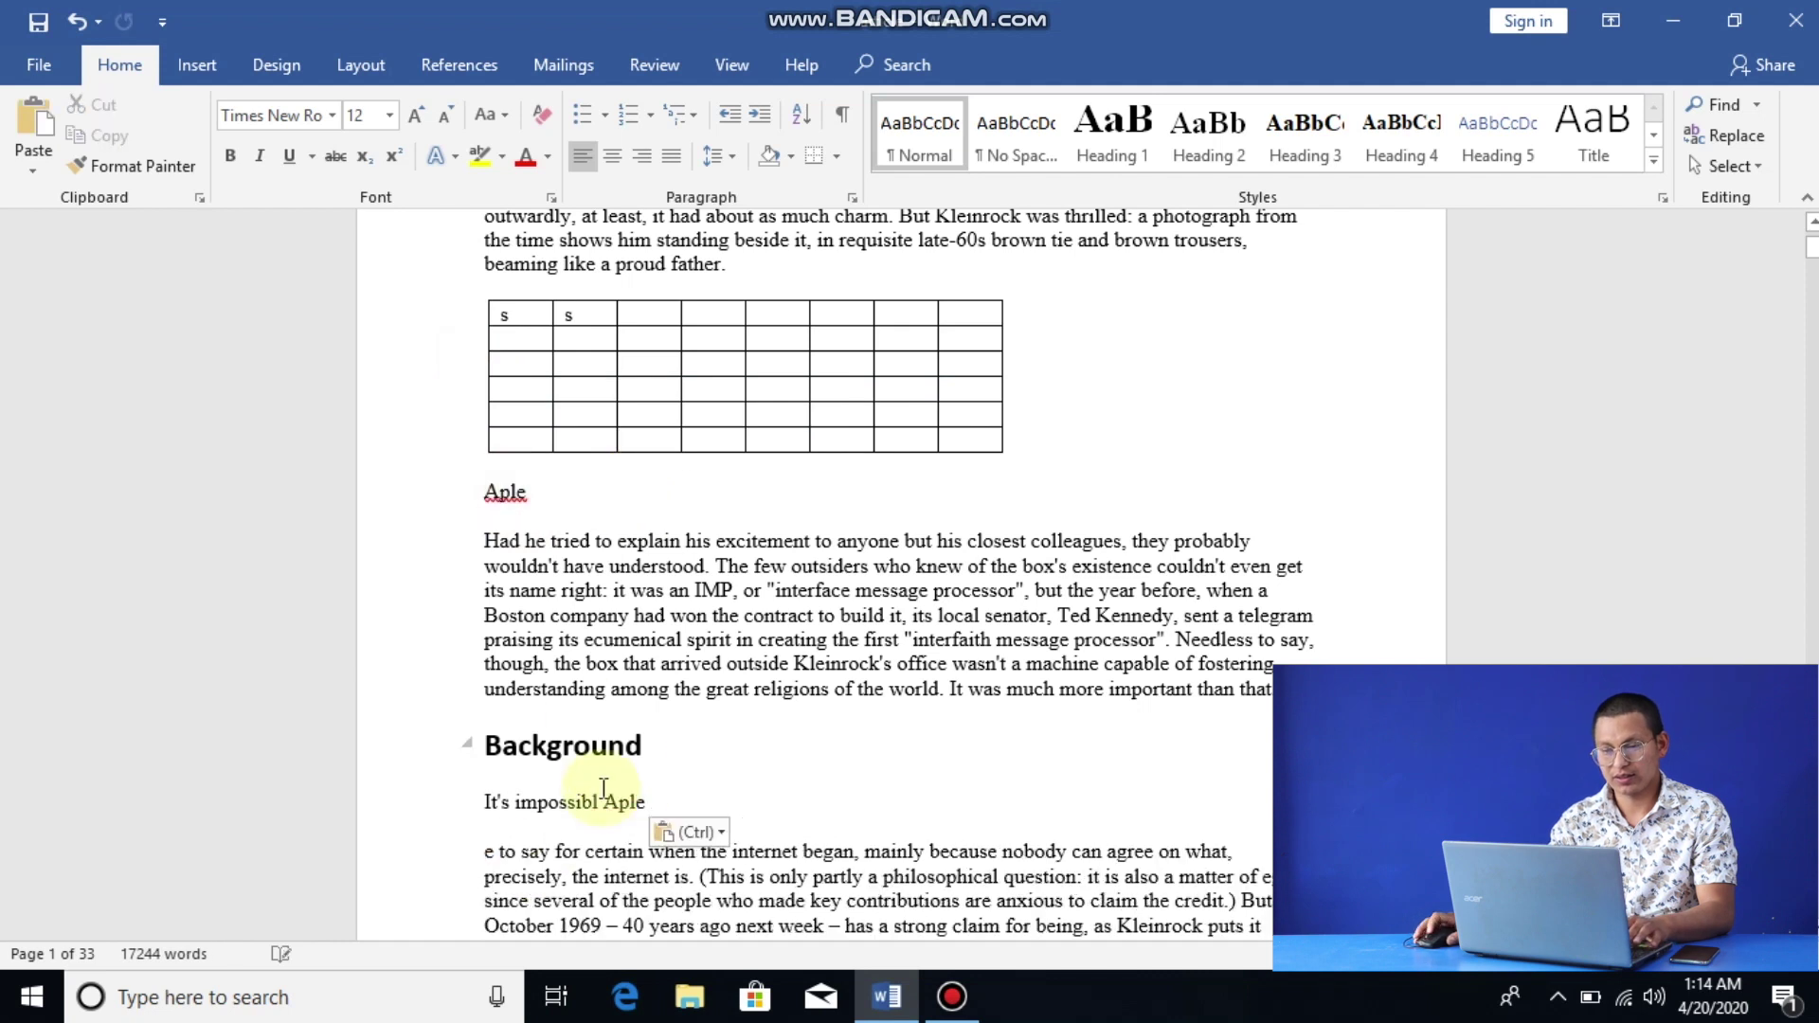
Step: Copy the "Aple" line below the table and paste it on a new line directly under the "Advertisement" heading
triple_click(503, 492)
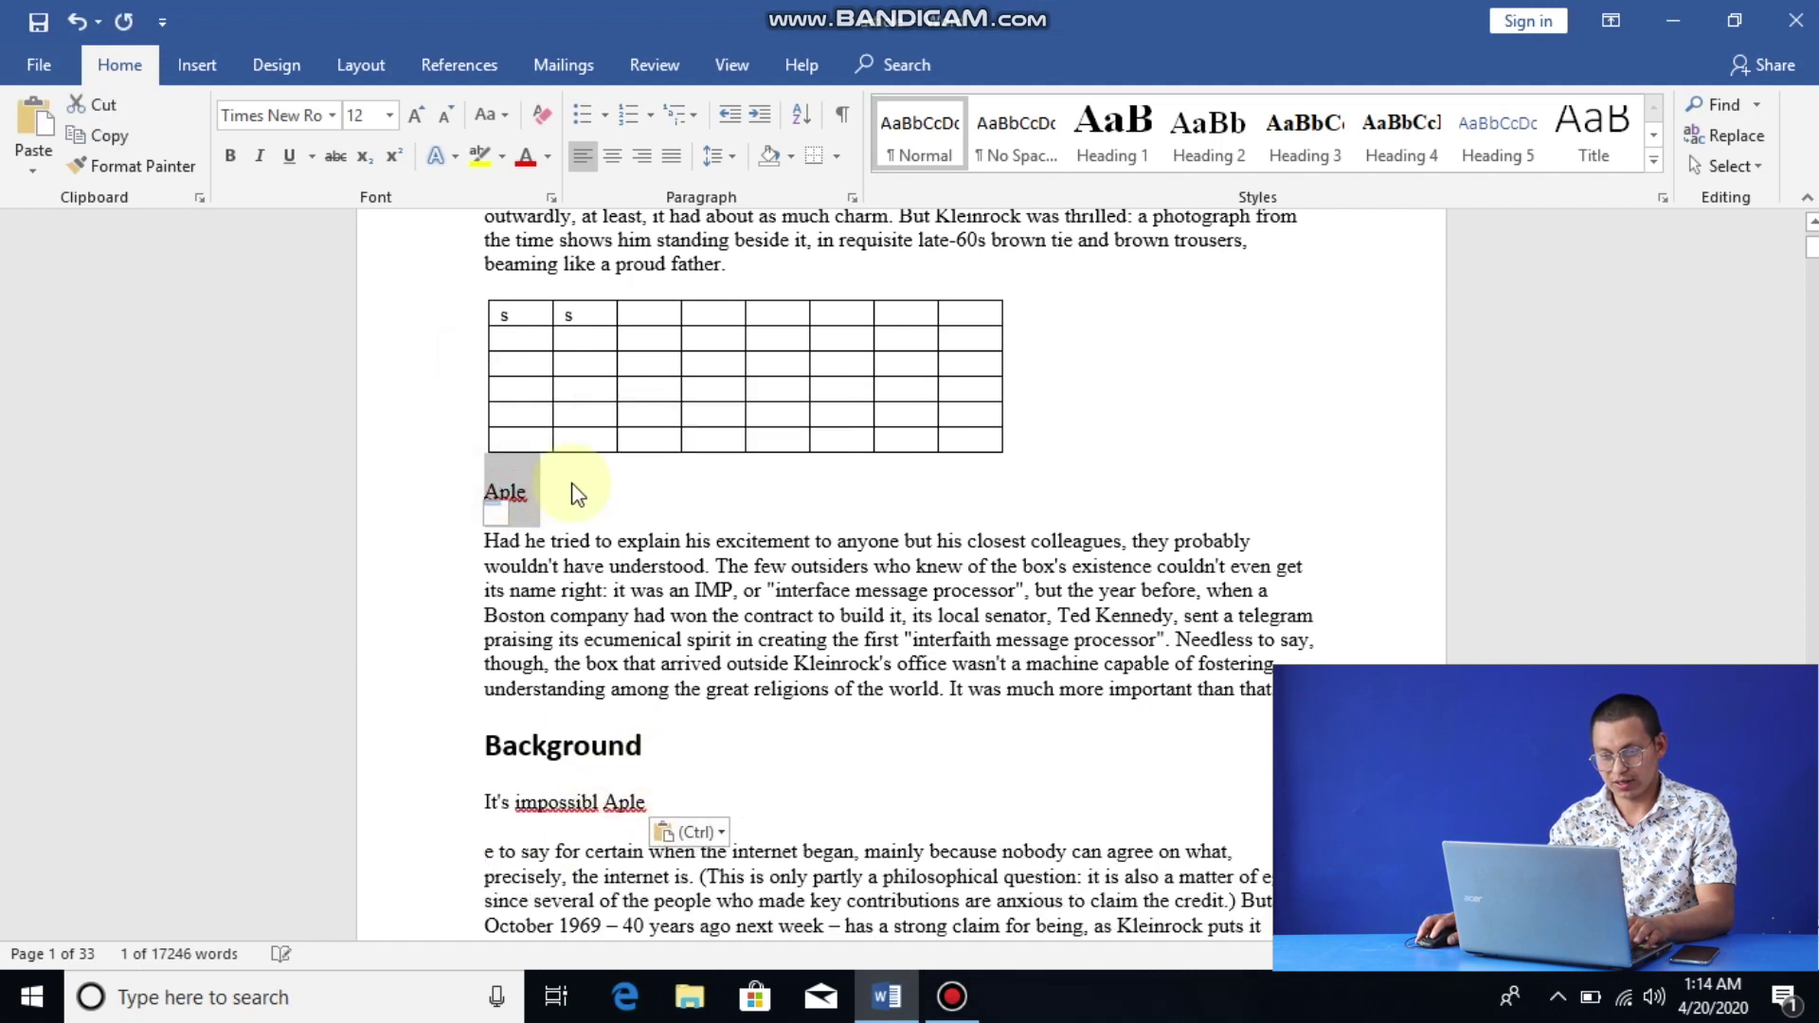
scroll(706, 618, "up", 2)
scroll(706, 618, "down", 12)
left_click(606, 600)
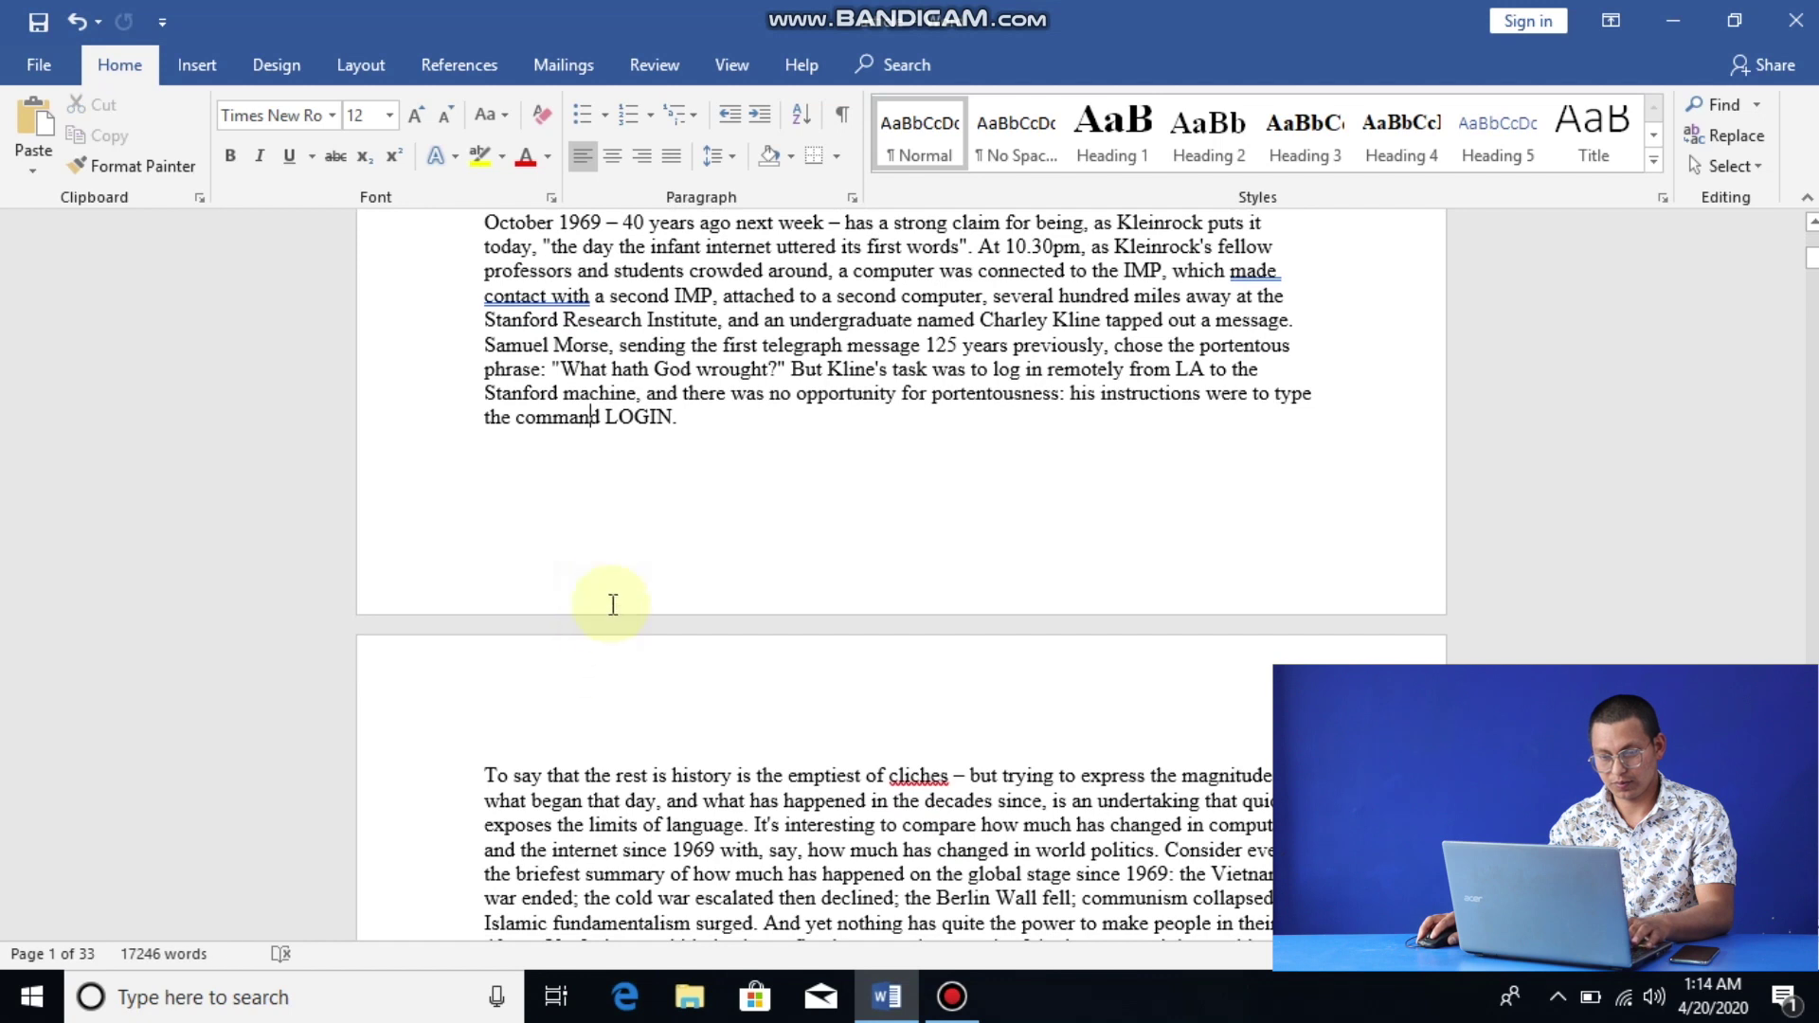
scroll(732, 713, "down", 5)
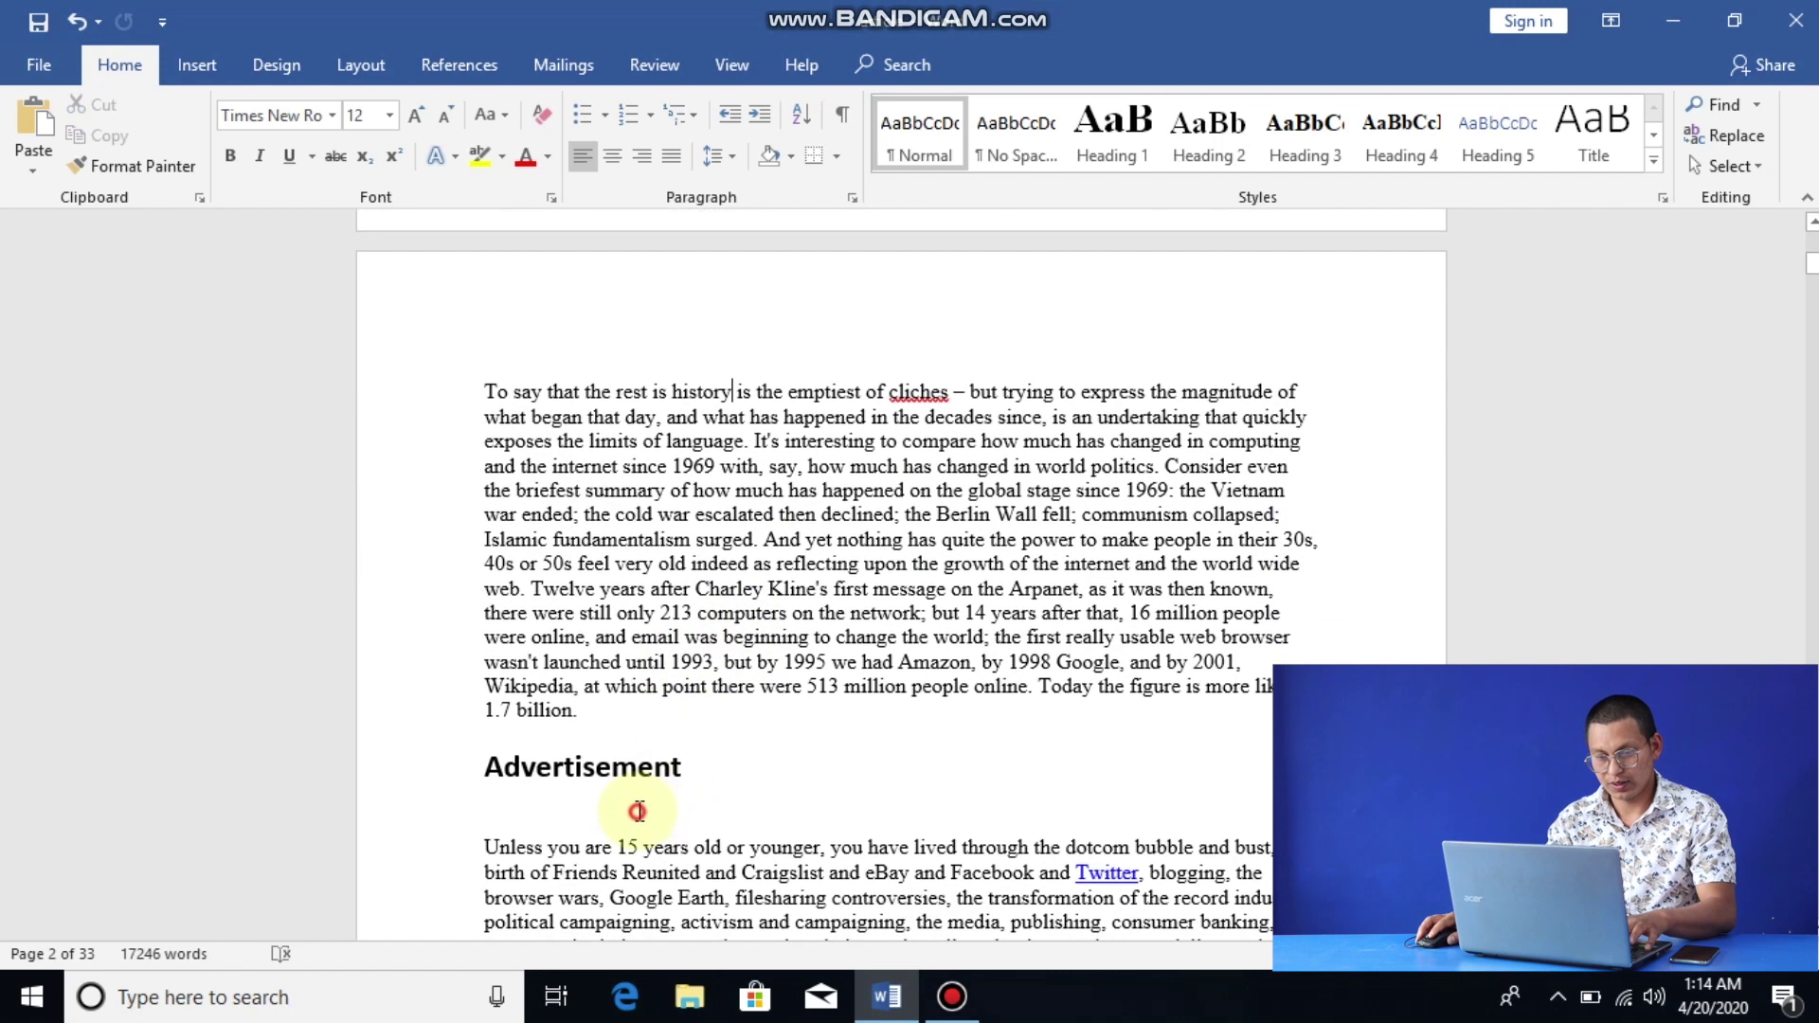
left_click(638, 785)
left_click(743, 801)
left_click(751, 767)
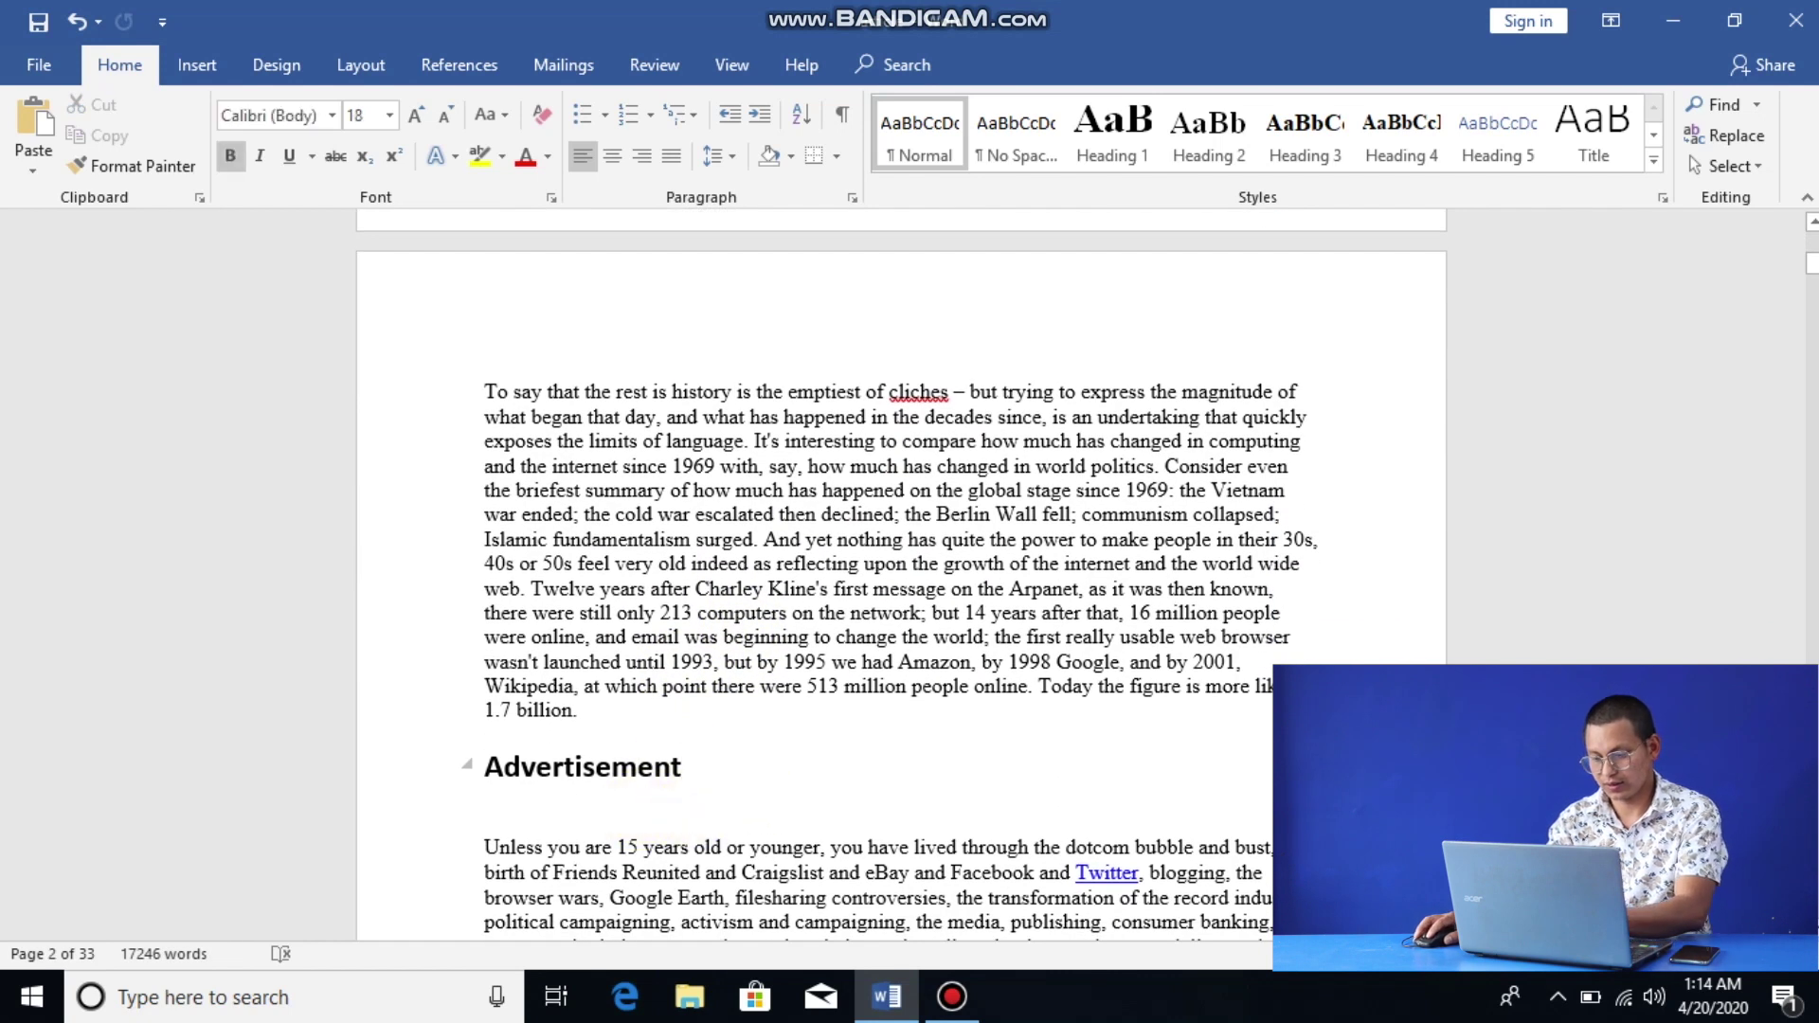
key("Return")
key("ctrl+v")
Step: Paste "Aple" again on a new line after the first "Advertisement" paragraph, which ends with "rate of change."
scroll(747, 765, "down", 5)
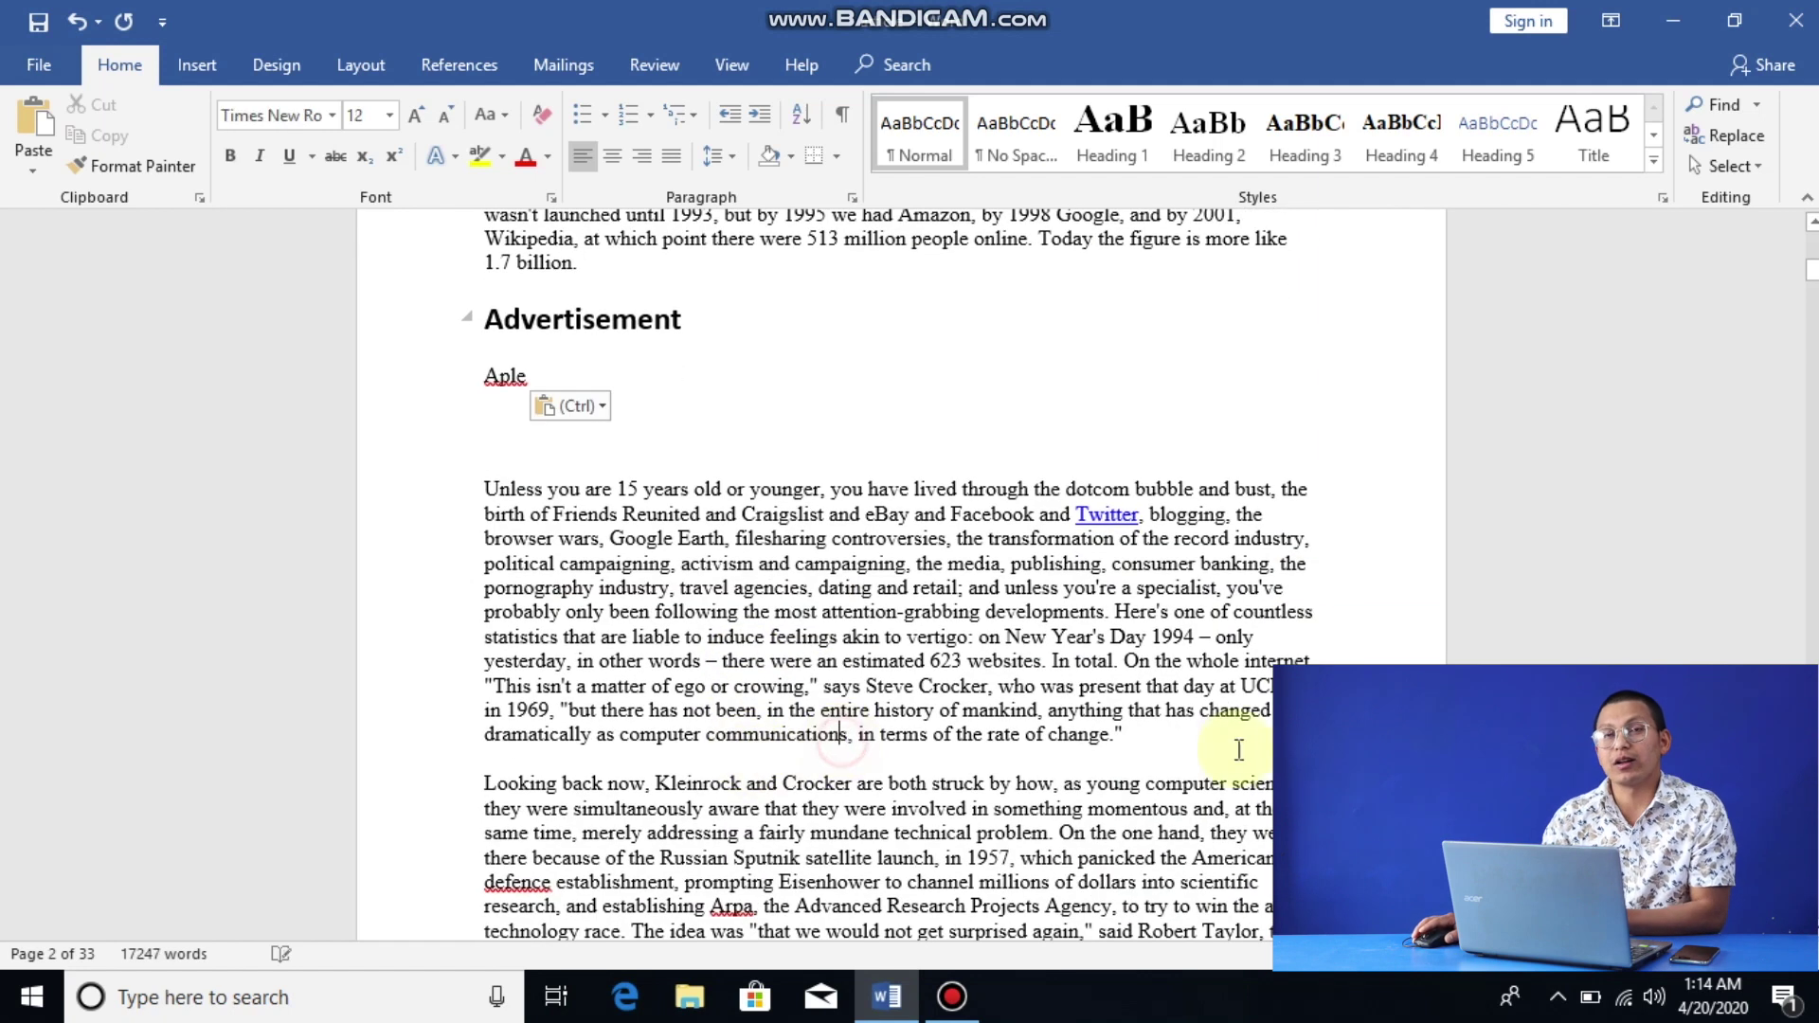
left_click(1201, 746)
key("Return")
key("ctrl+v")
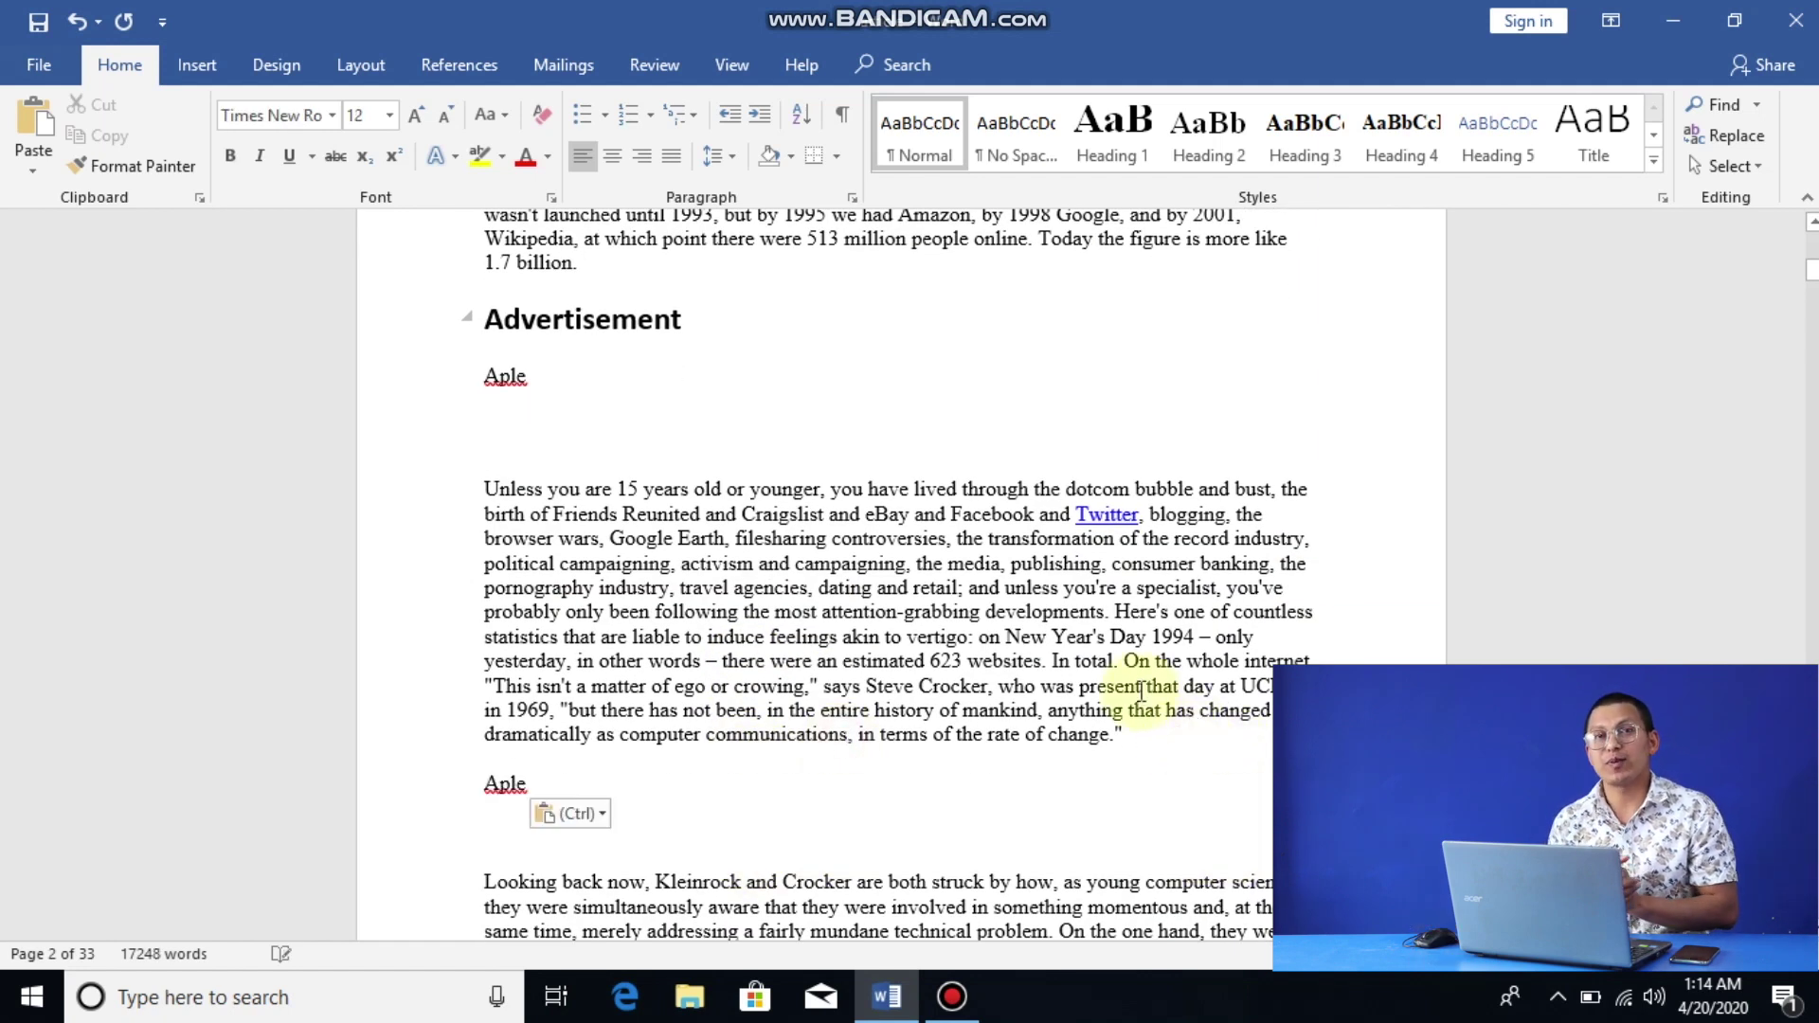
Step: Replace every occurrence of "Aple" with "Apple" throughout the document
scroll(1125, 617, "up", 4)
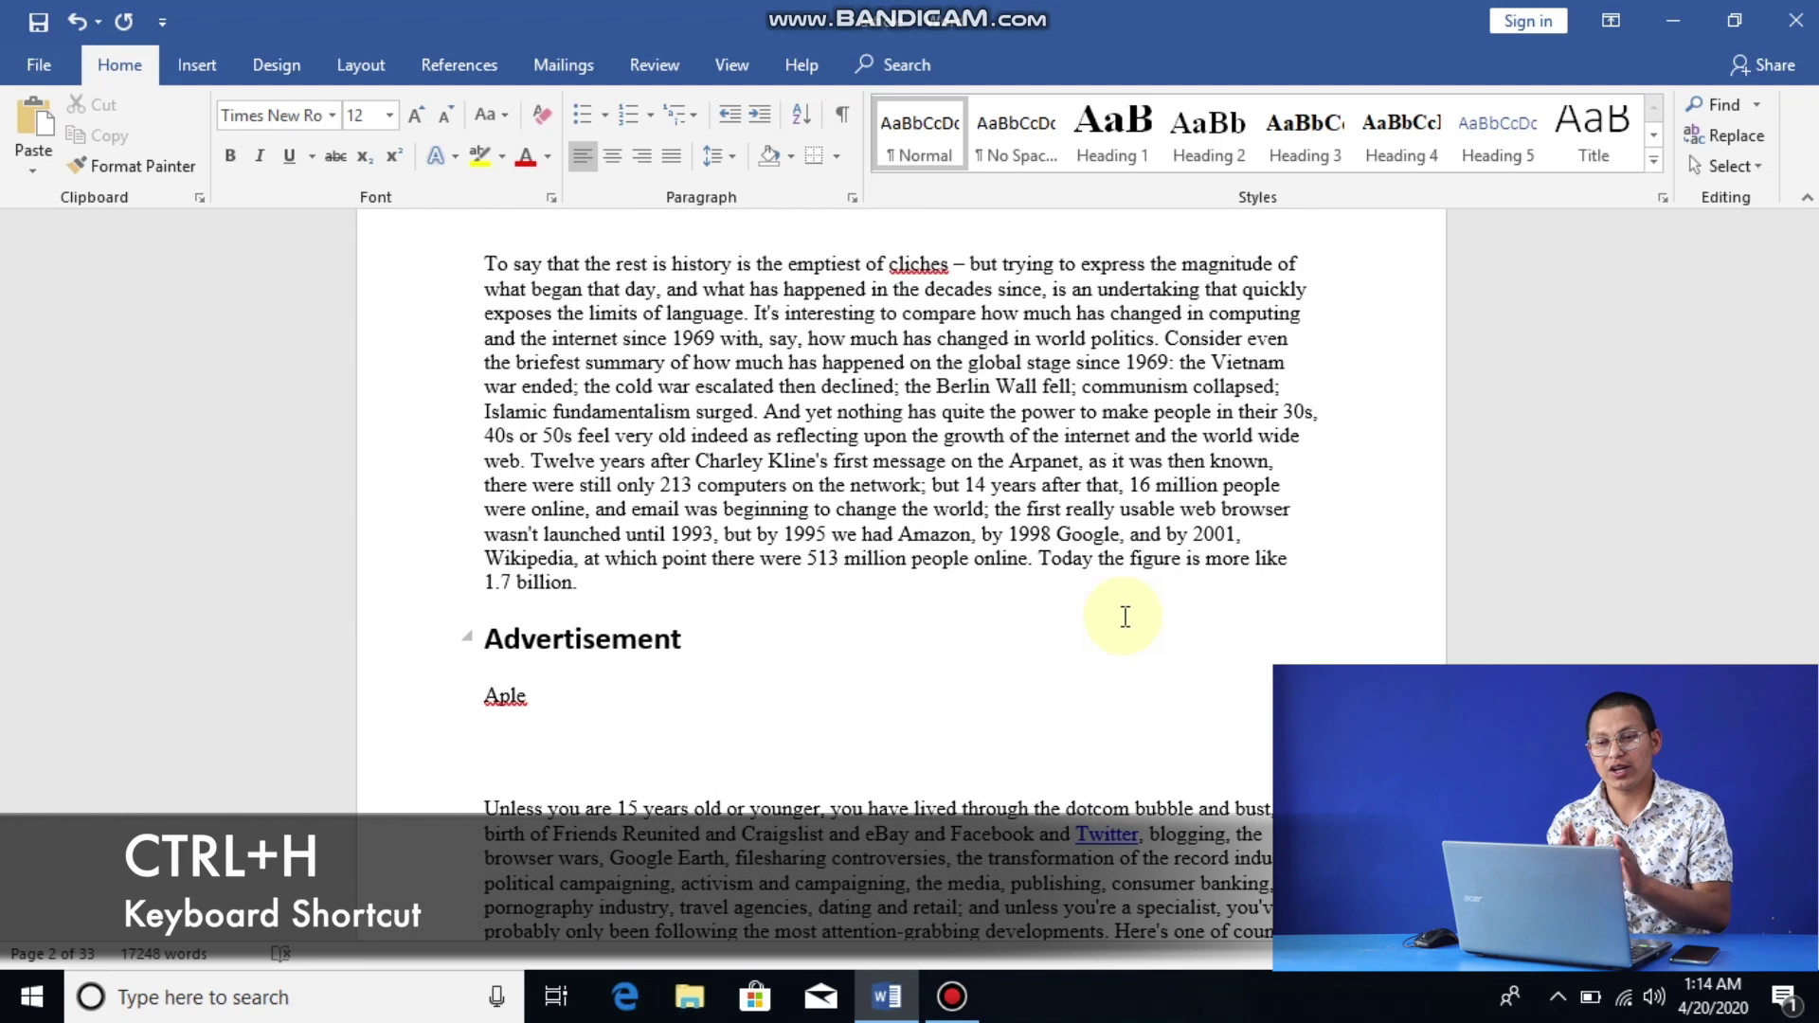
key("ctrl+h")
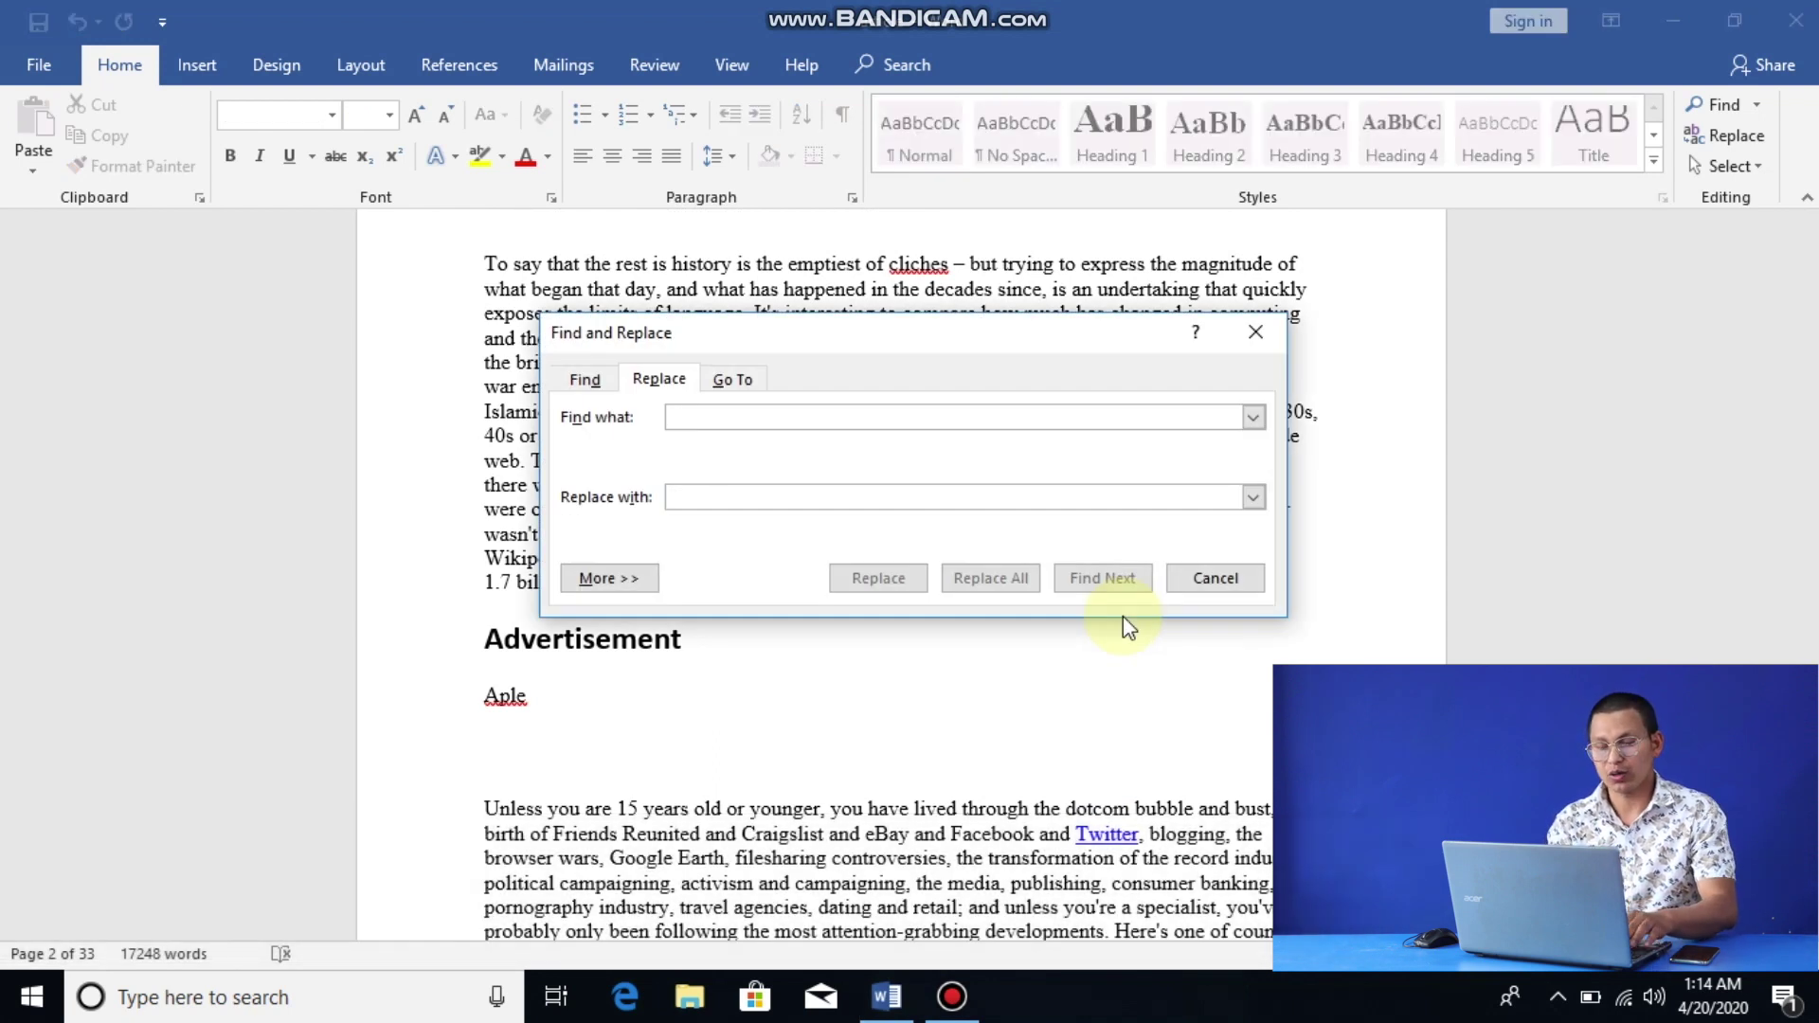
type("A")
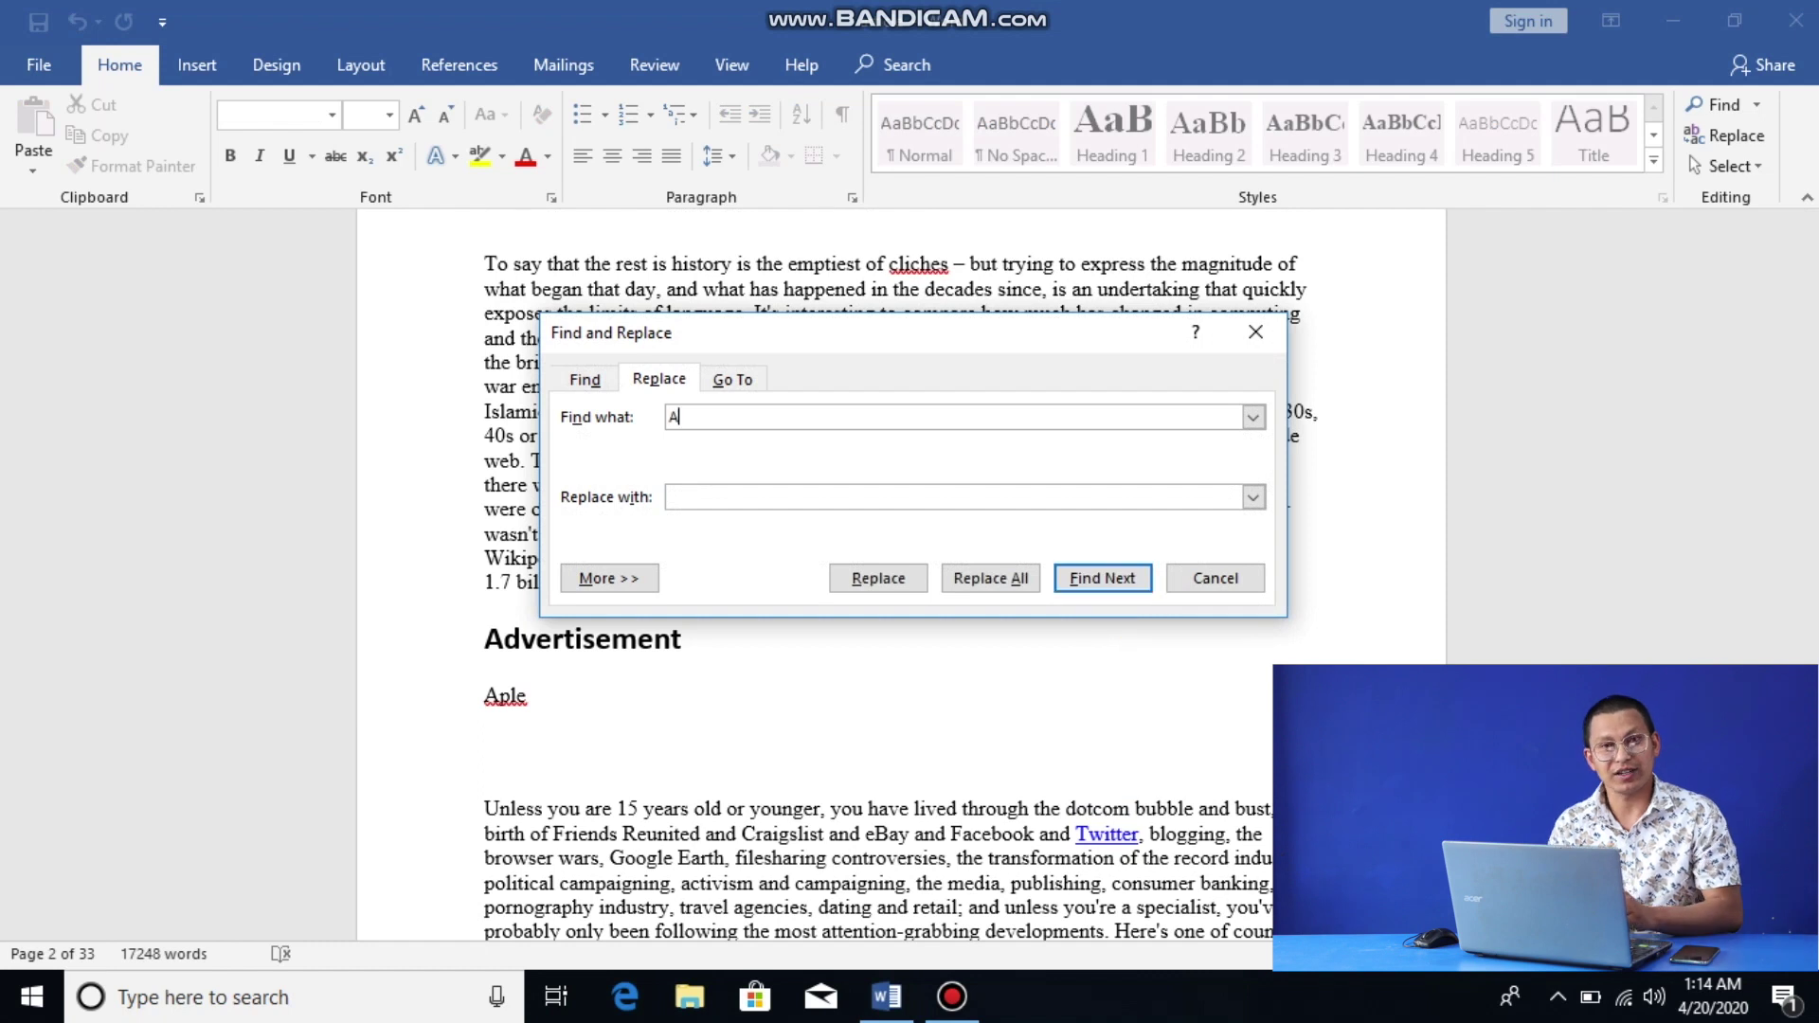
type("ple")
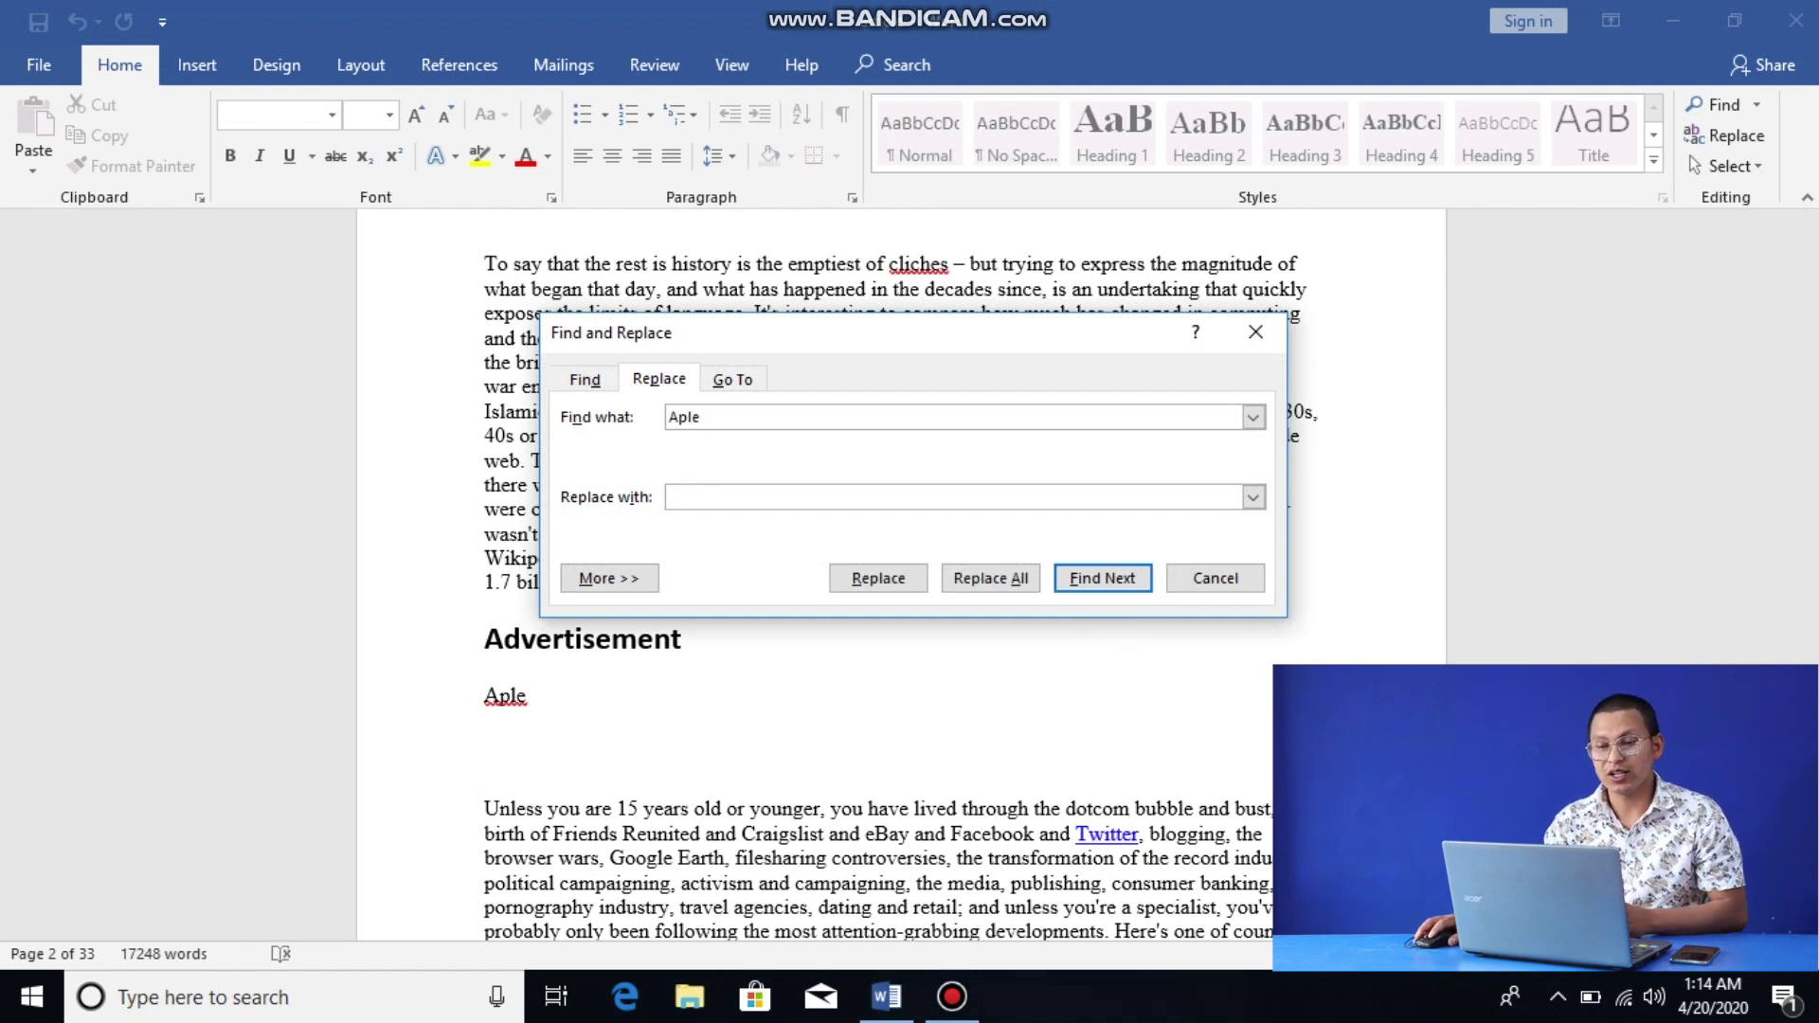
left_click(759, 493)
type("Apple")
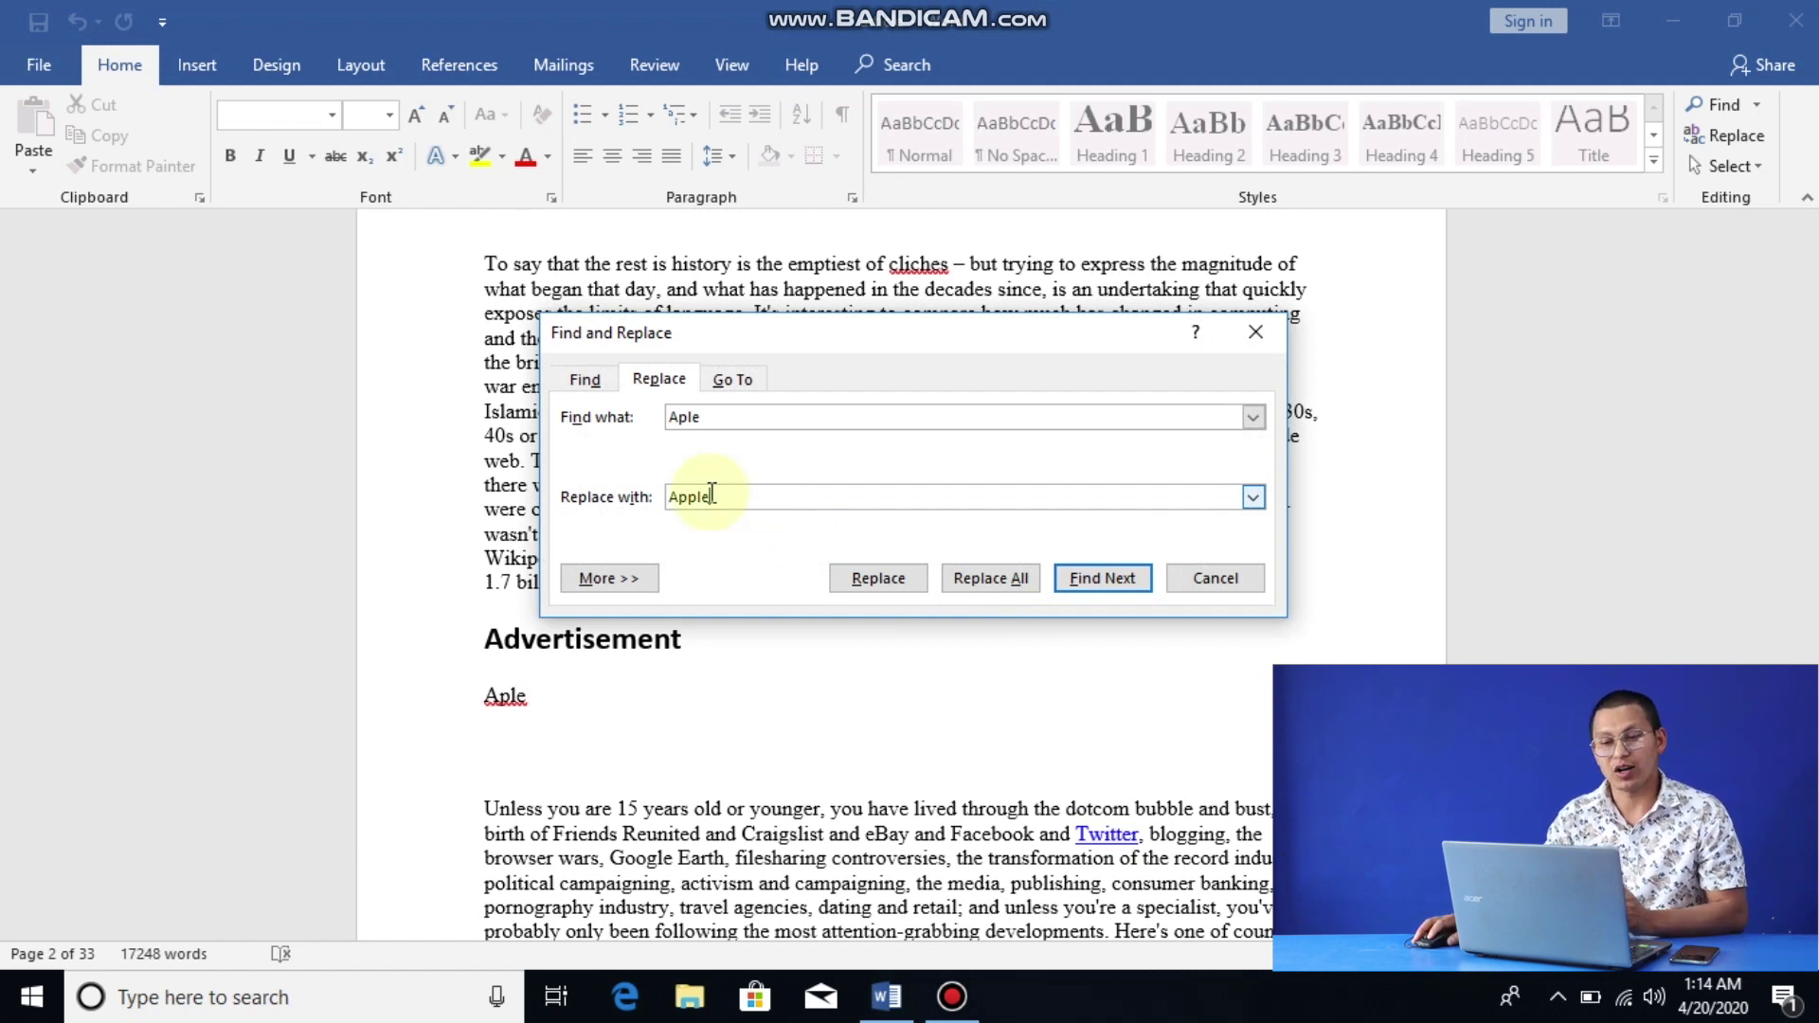
left_click(999, 576)
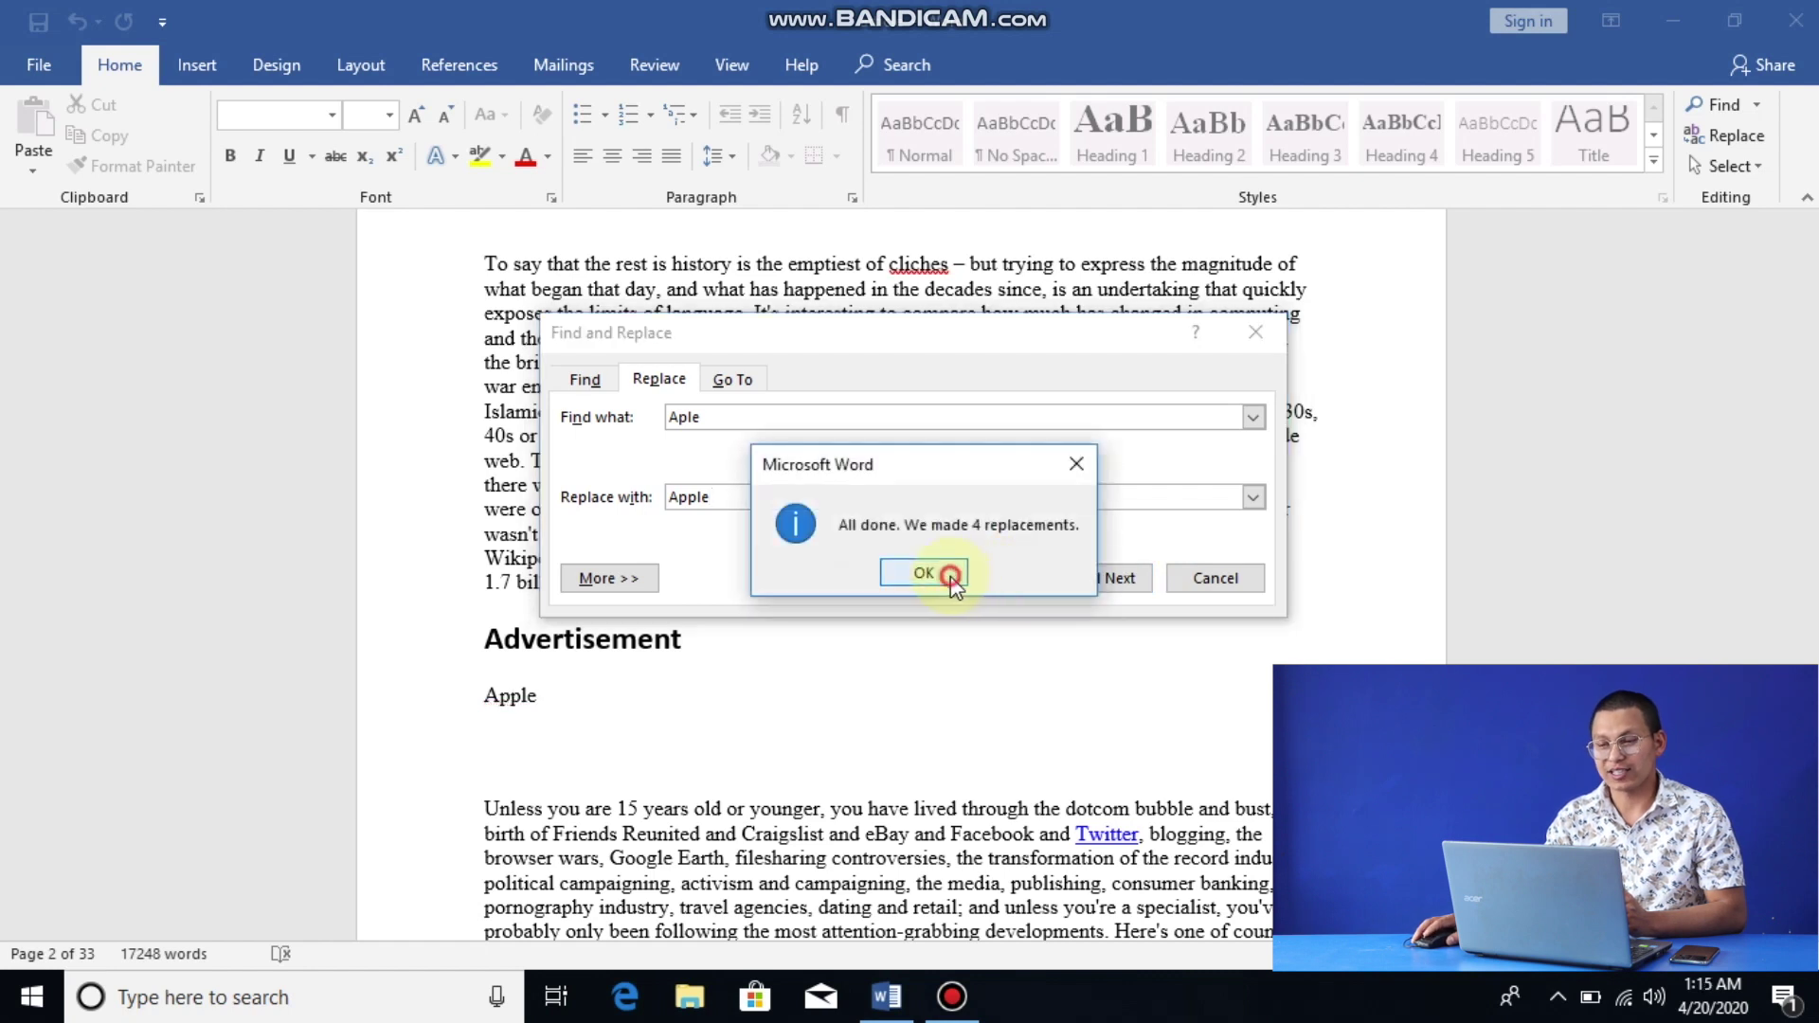
left_click(952, 576)
left_click(1196, 578)
scroll(1039, 556, "up", 5)
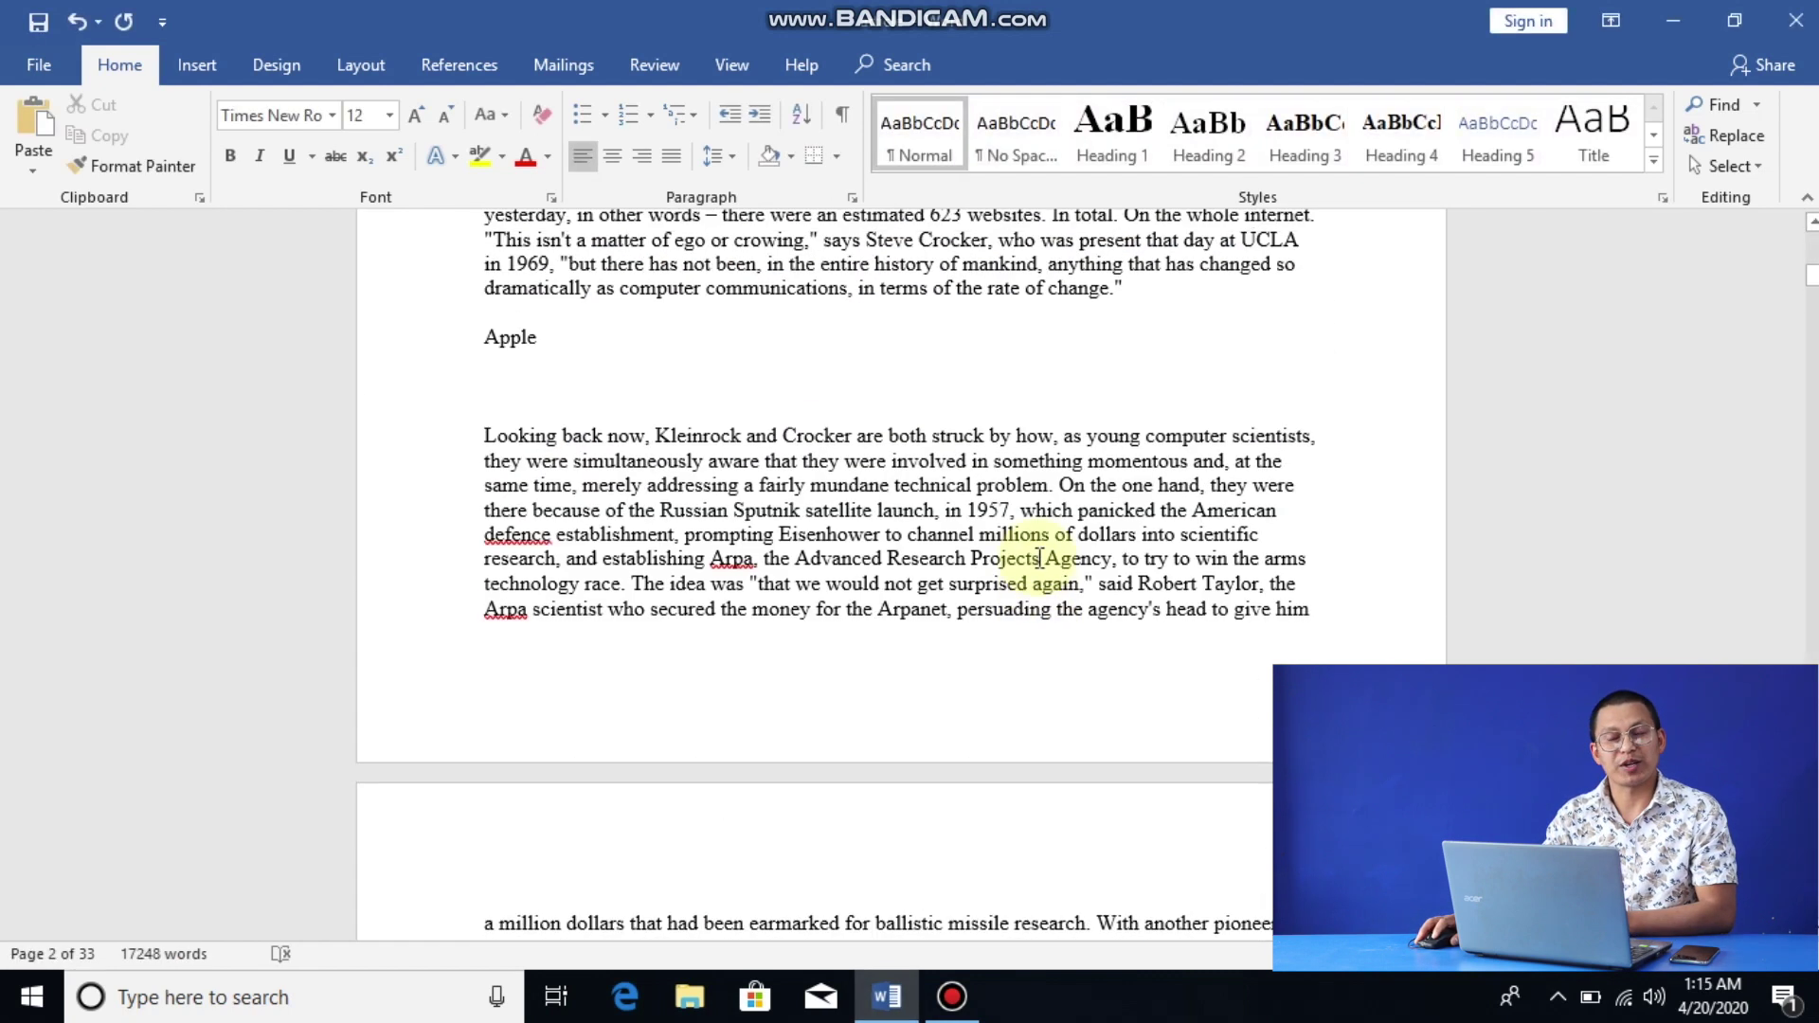
left_click_drag(477, 573, 650, 567)
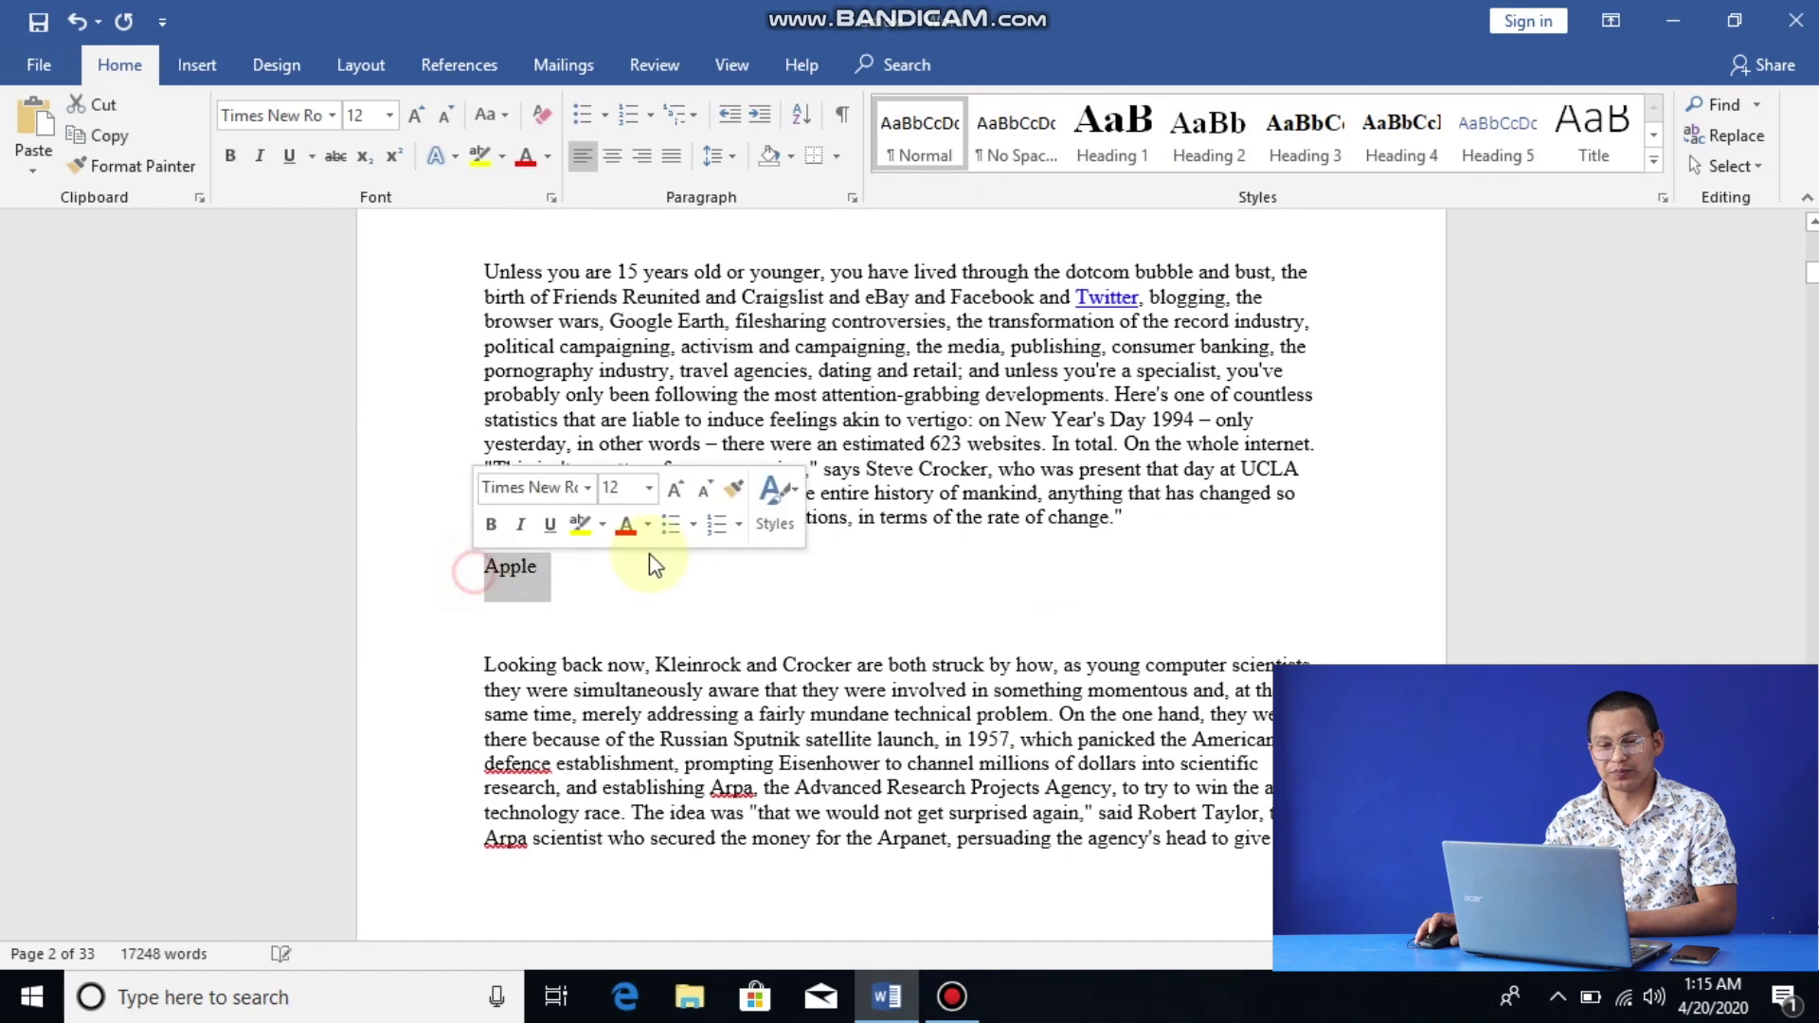
Step: Delete word by word the end of the paragraph above "Background", back to the word "interfaith"
scroll(607, 574, "up", 15)
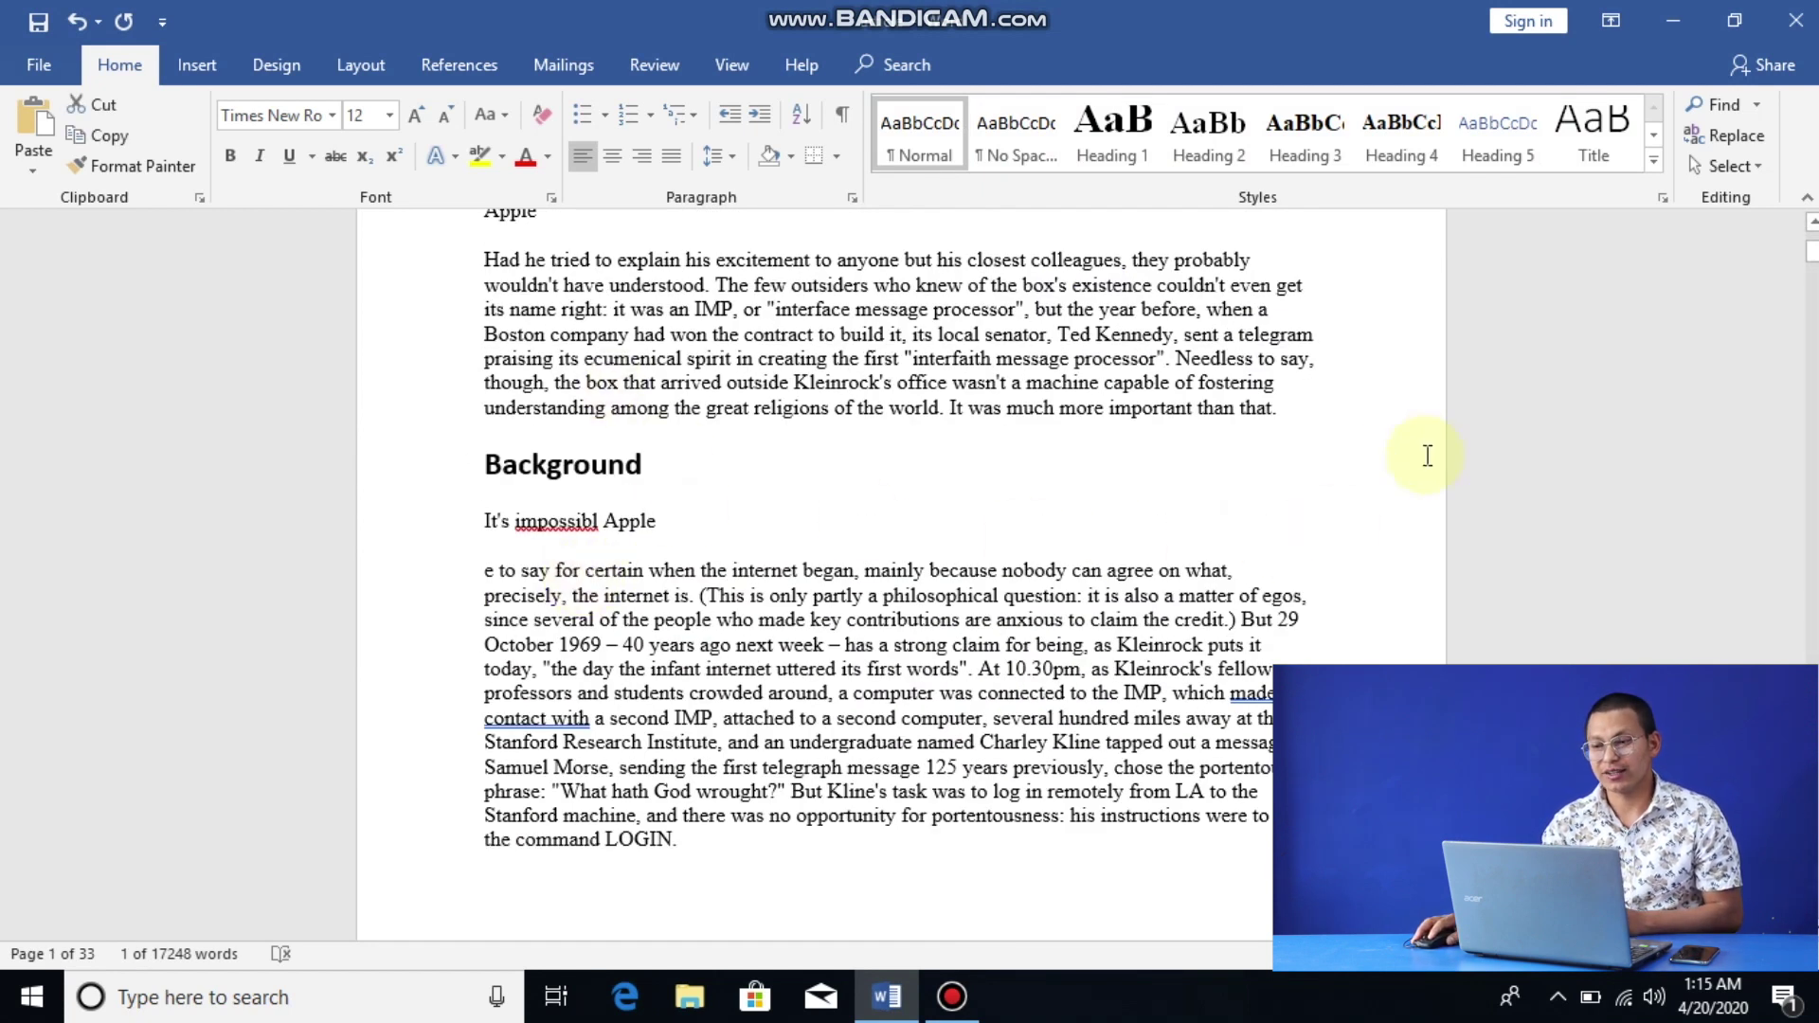
left_click(1279, 410)
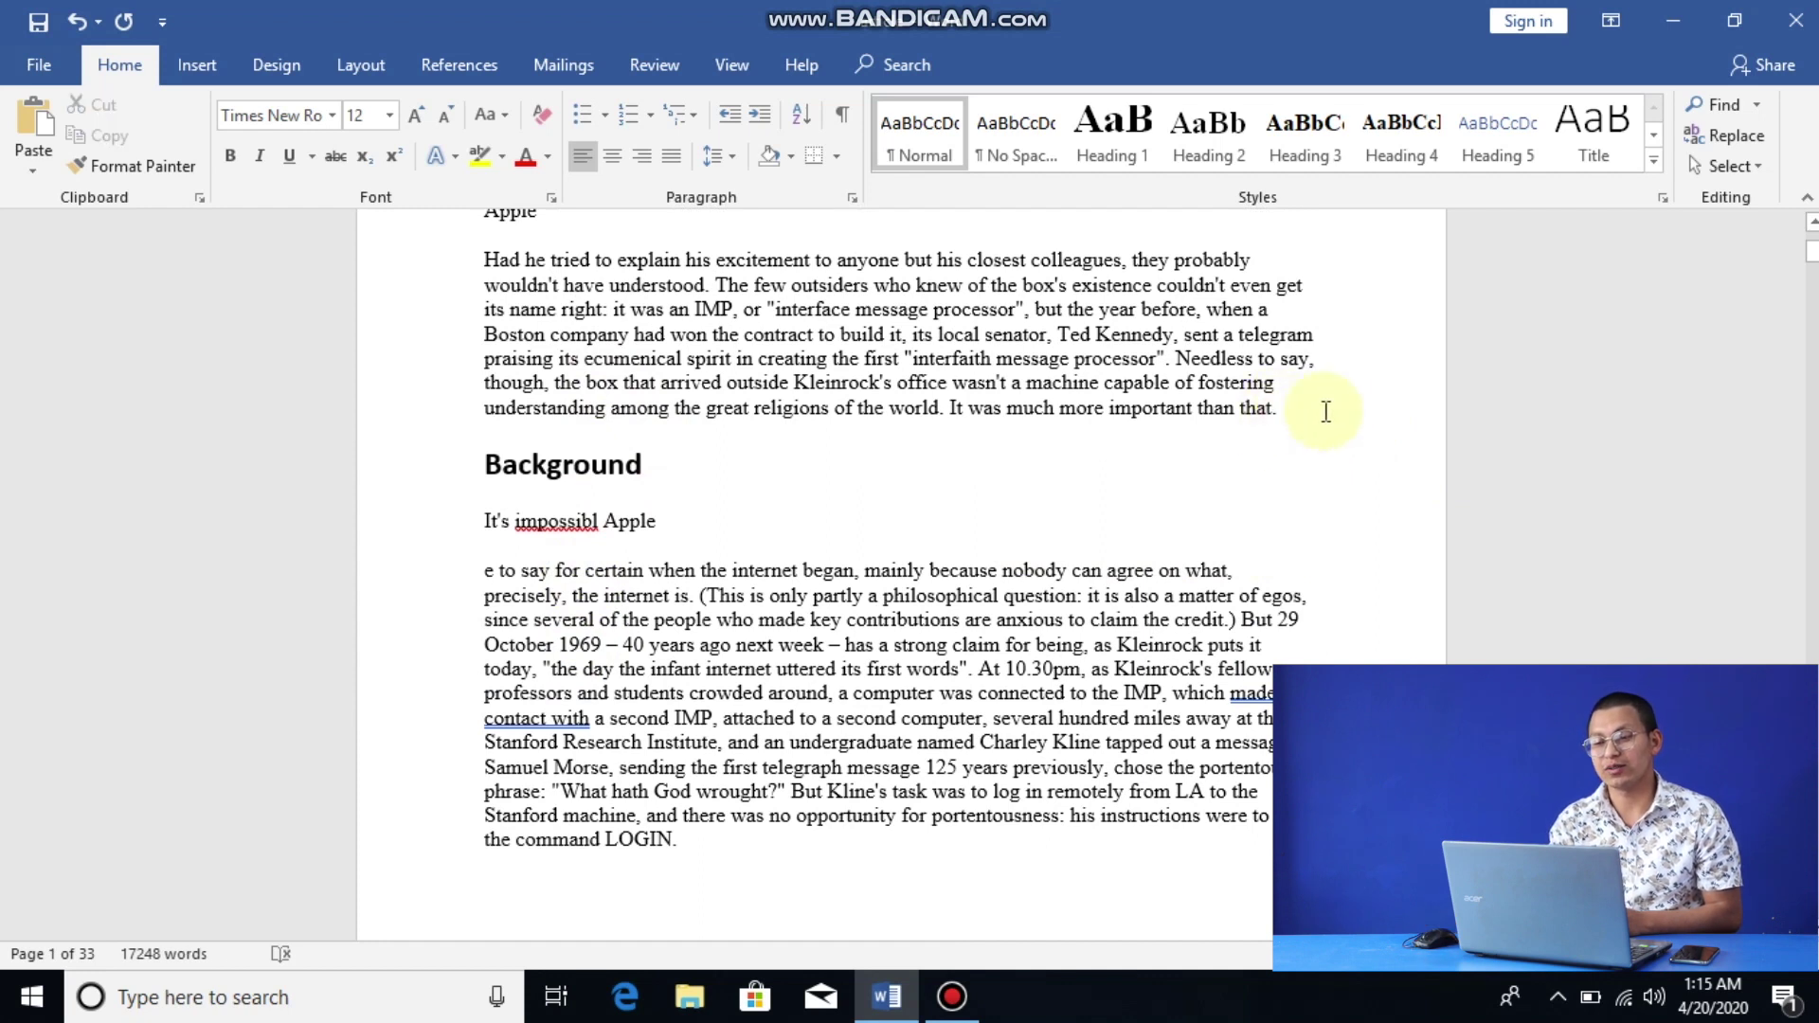
key("BackSpace")
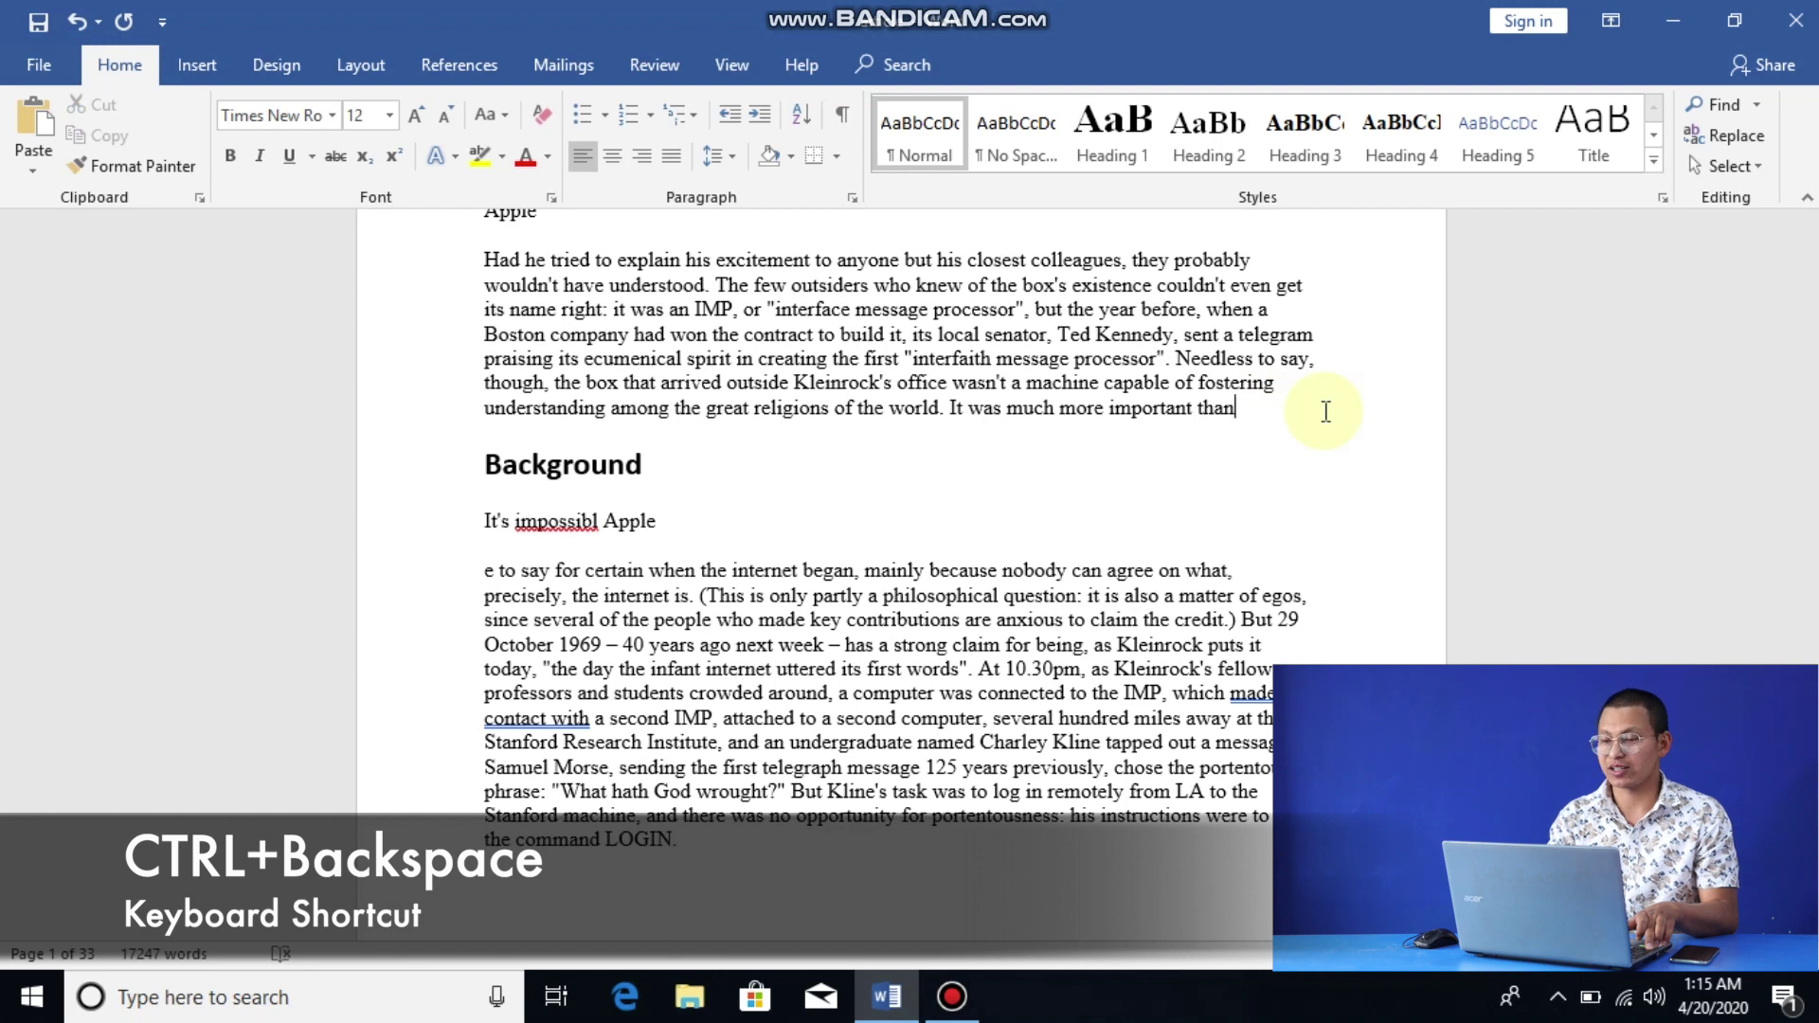
key("ctrl+BackSpace")
key("ctrl+BackSpace")
key("ctrl+BackSpace")
key("ctrl+BackSpace")
key("ctrl+BackSpace")
key("ctrl+BackSpace")
key("ctrl+BackSpace")
key("ctrl+BackSpace")
key("ctrl+BackSpace")
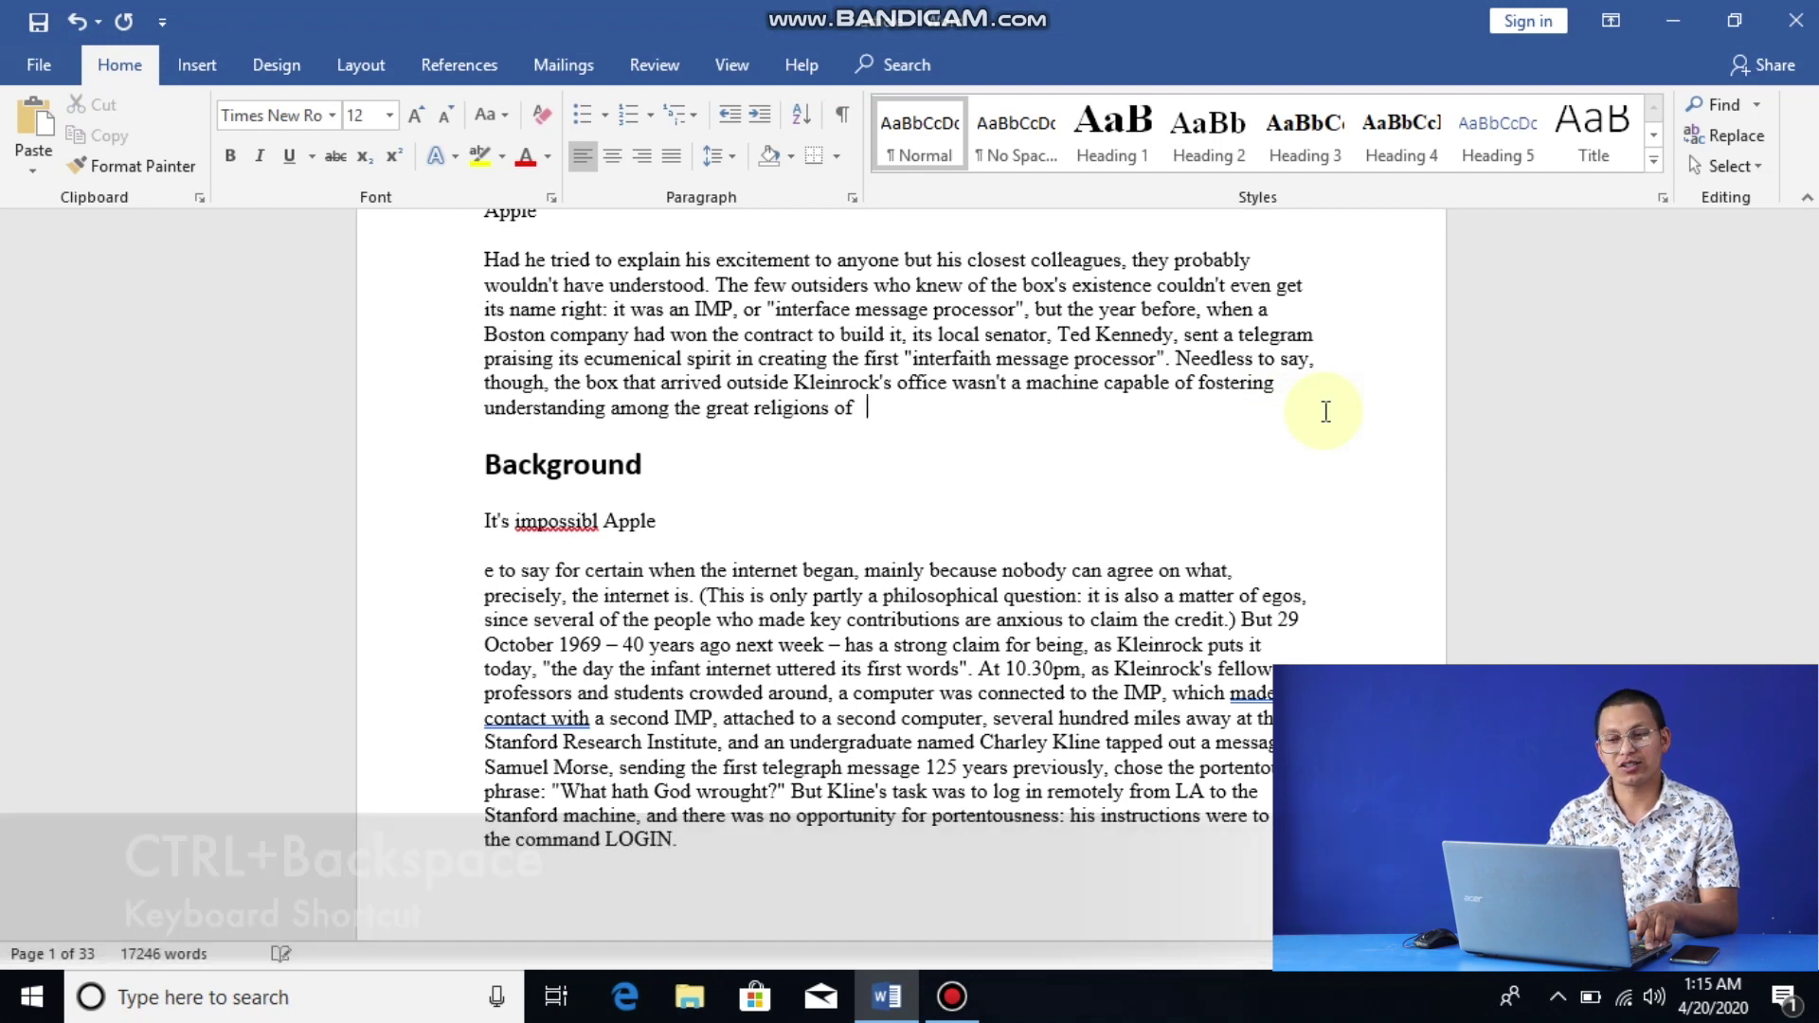
key("ctrl+BackSpace")
key("ctrl+BackSpace")
key("ctrl+BackSpace")
key("ctrl+BackSpace")
key("ctrl+BackSpace")
key("ctrl+BackSpace")
key("ctrl+BackSpace")
key("ctrl+BackSpace")
key("ctrl+BackSpace")
key("ctrl+BackSpace")
key("ctrl+BackSpace")
key("ctrl+BackSpace")
key("ctrl+BackSpace")
key("ctrl+BackSpace")
key("ctrl+BackSpace")
key("ctrl+BackSpace")
key("ctrl+BackSpace")
key("ctrl+BackSpace")
key("ctrl+BackSpace")
key("ctrl+BackSpace")
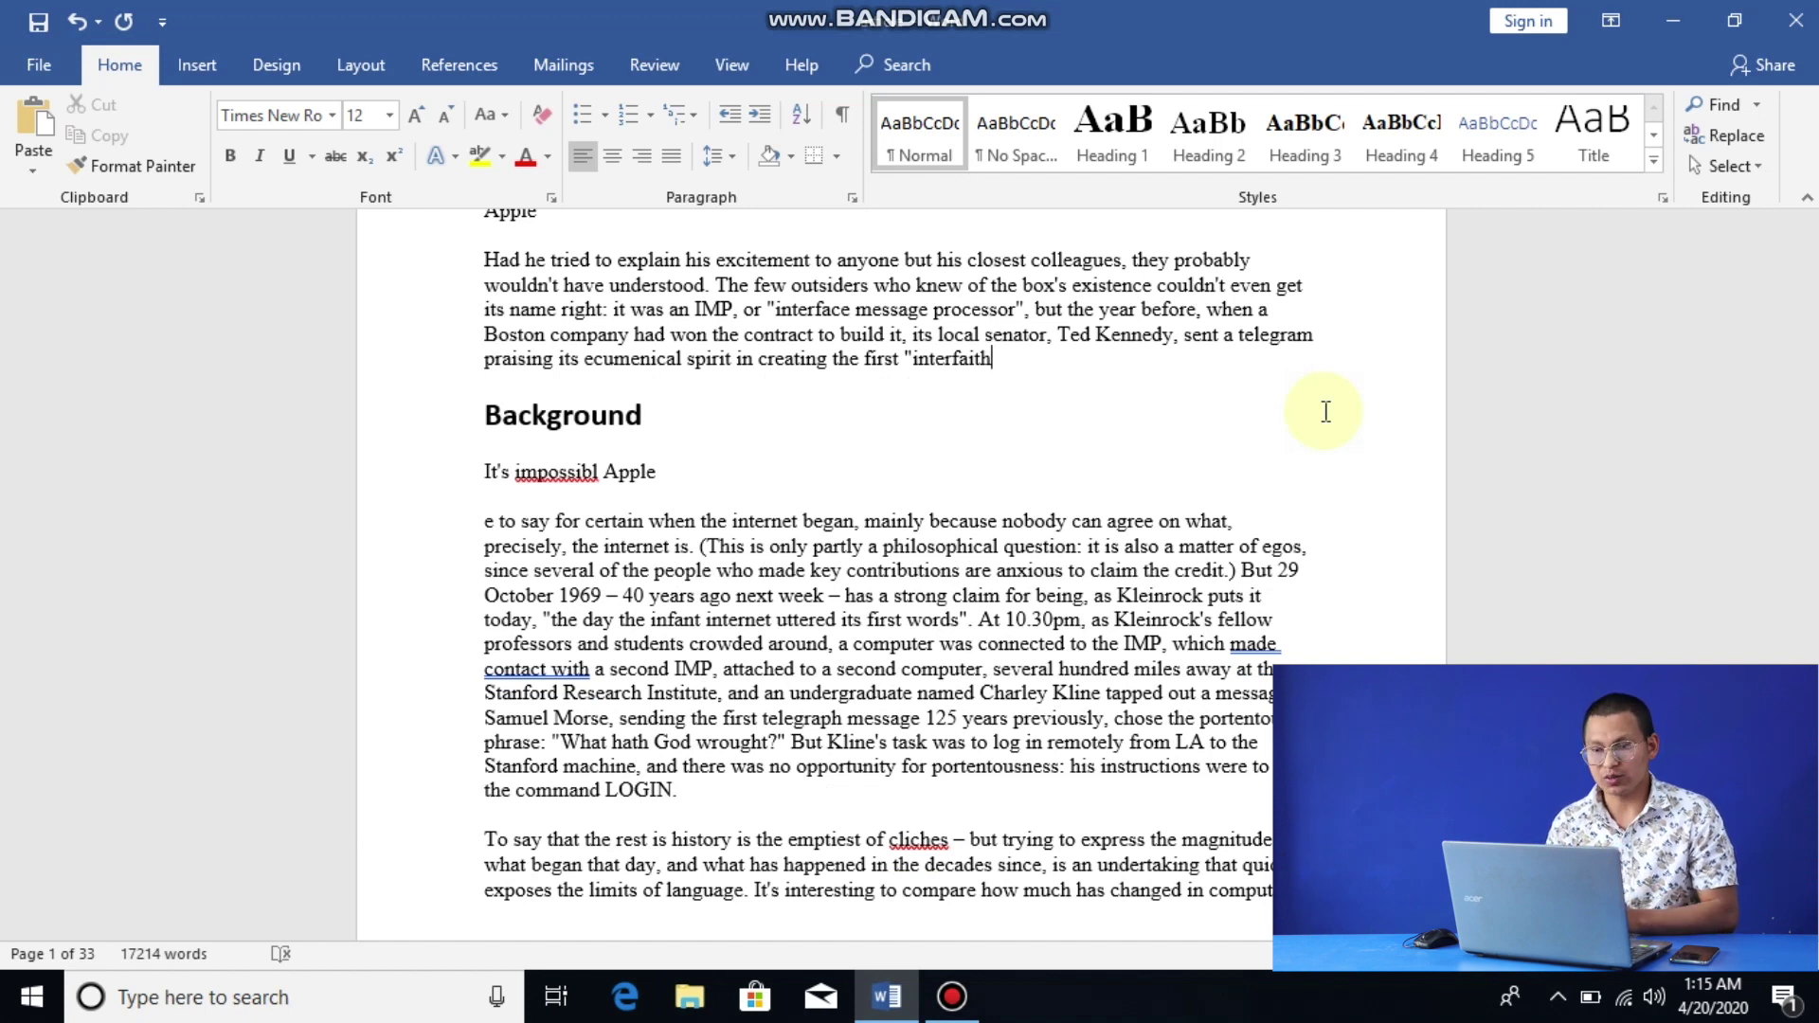
Step: Look up the word "excitement" in the paragraph above "Background" with Smart Lookup, and close the results
double_click(754, 261)
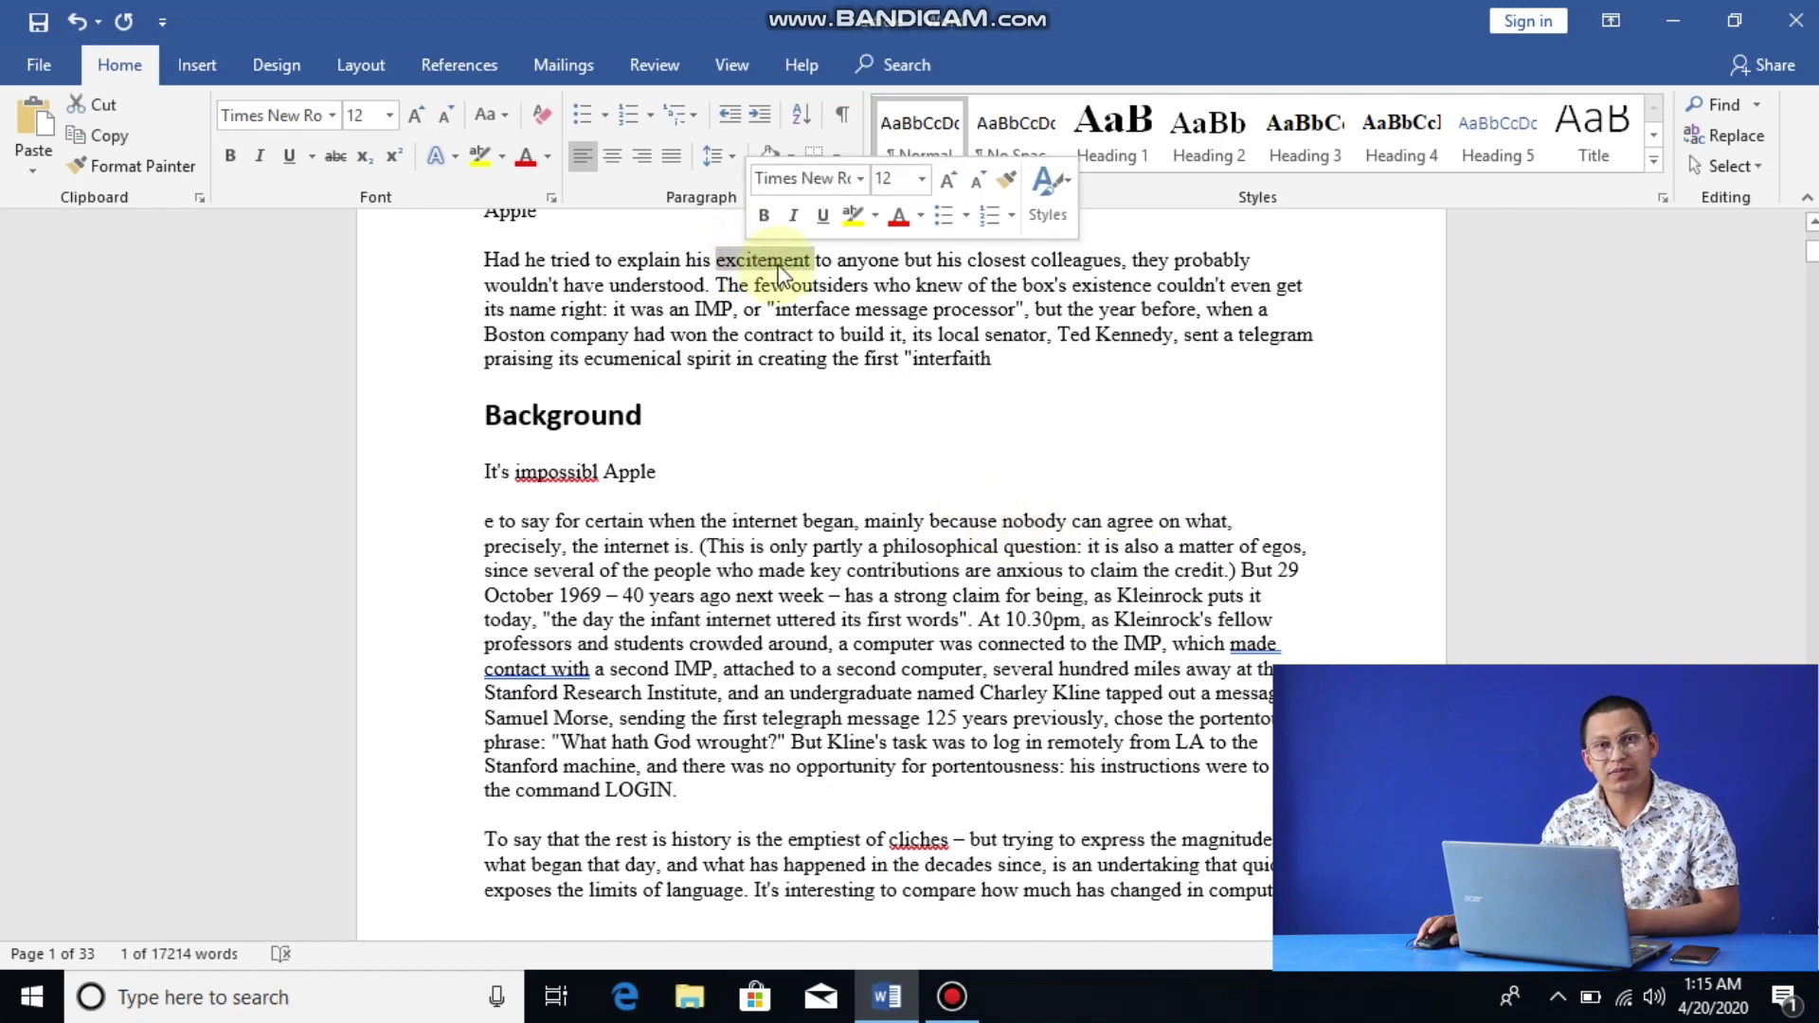
right_click(777, 260)
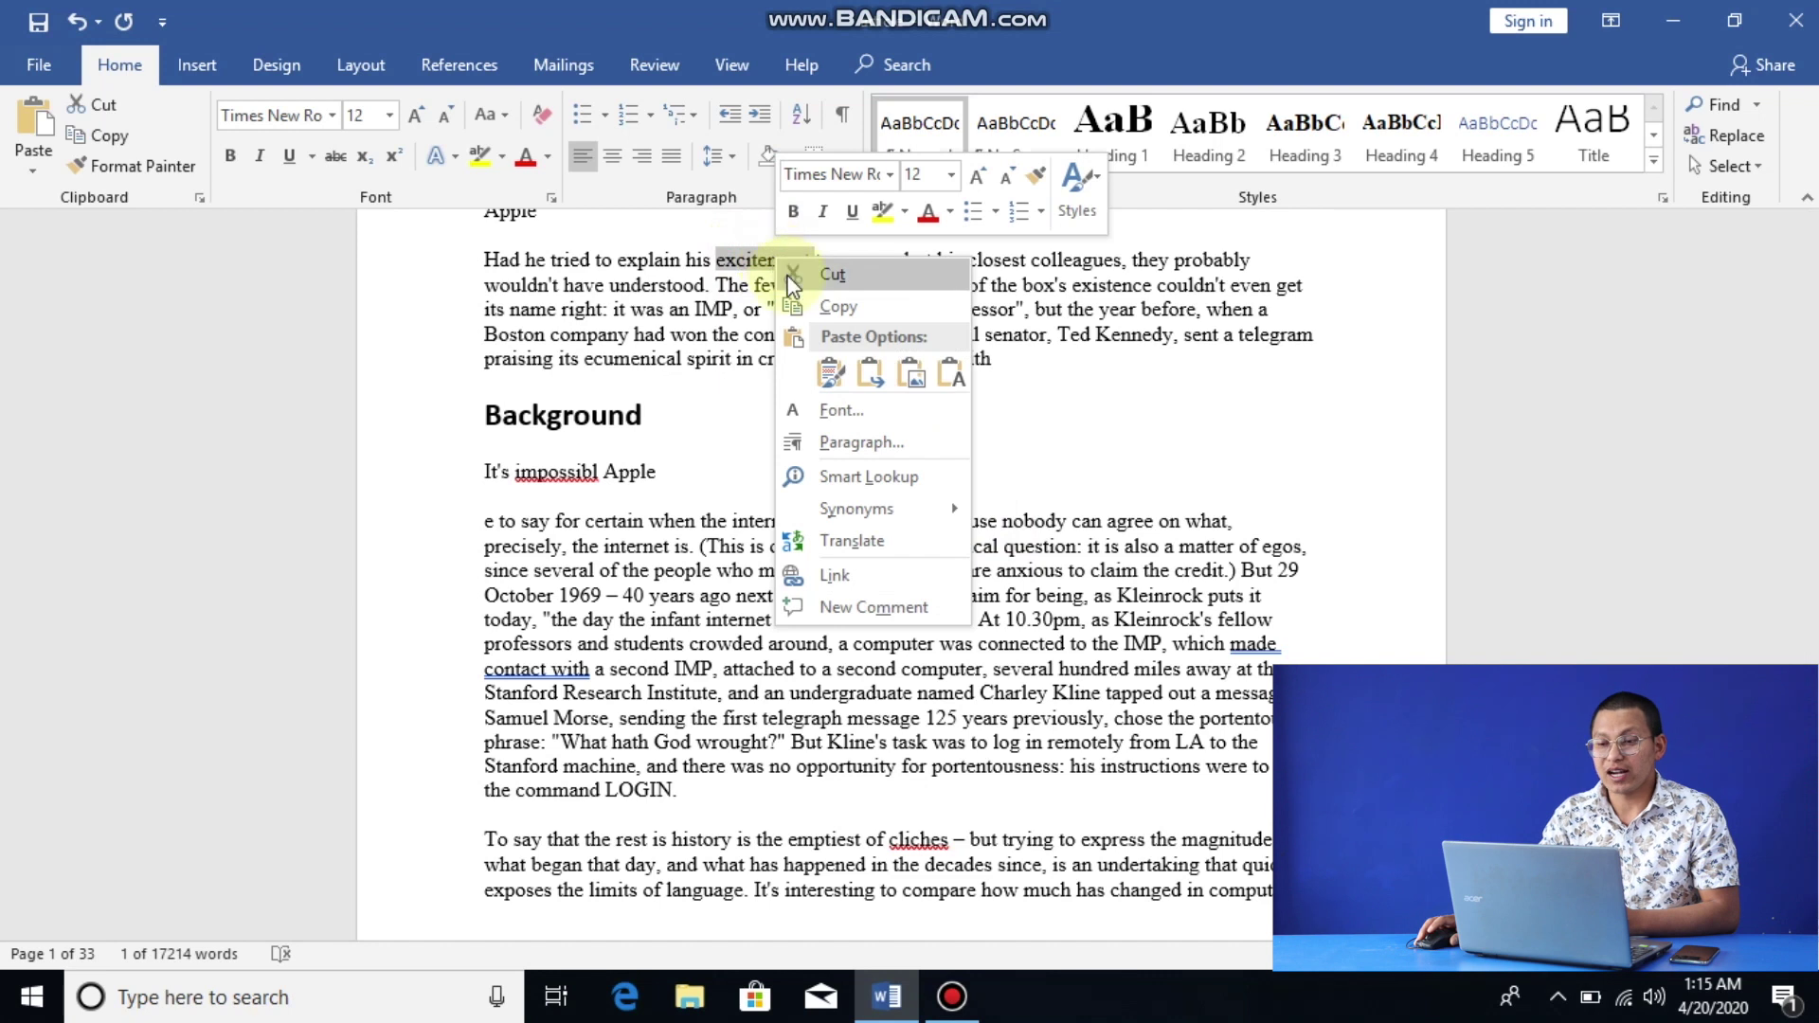
left_click(869, 475)
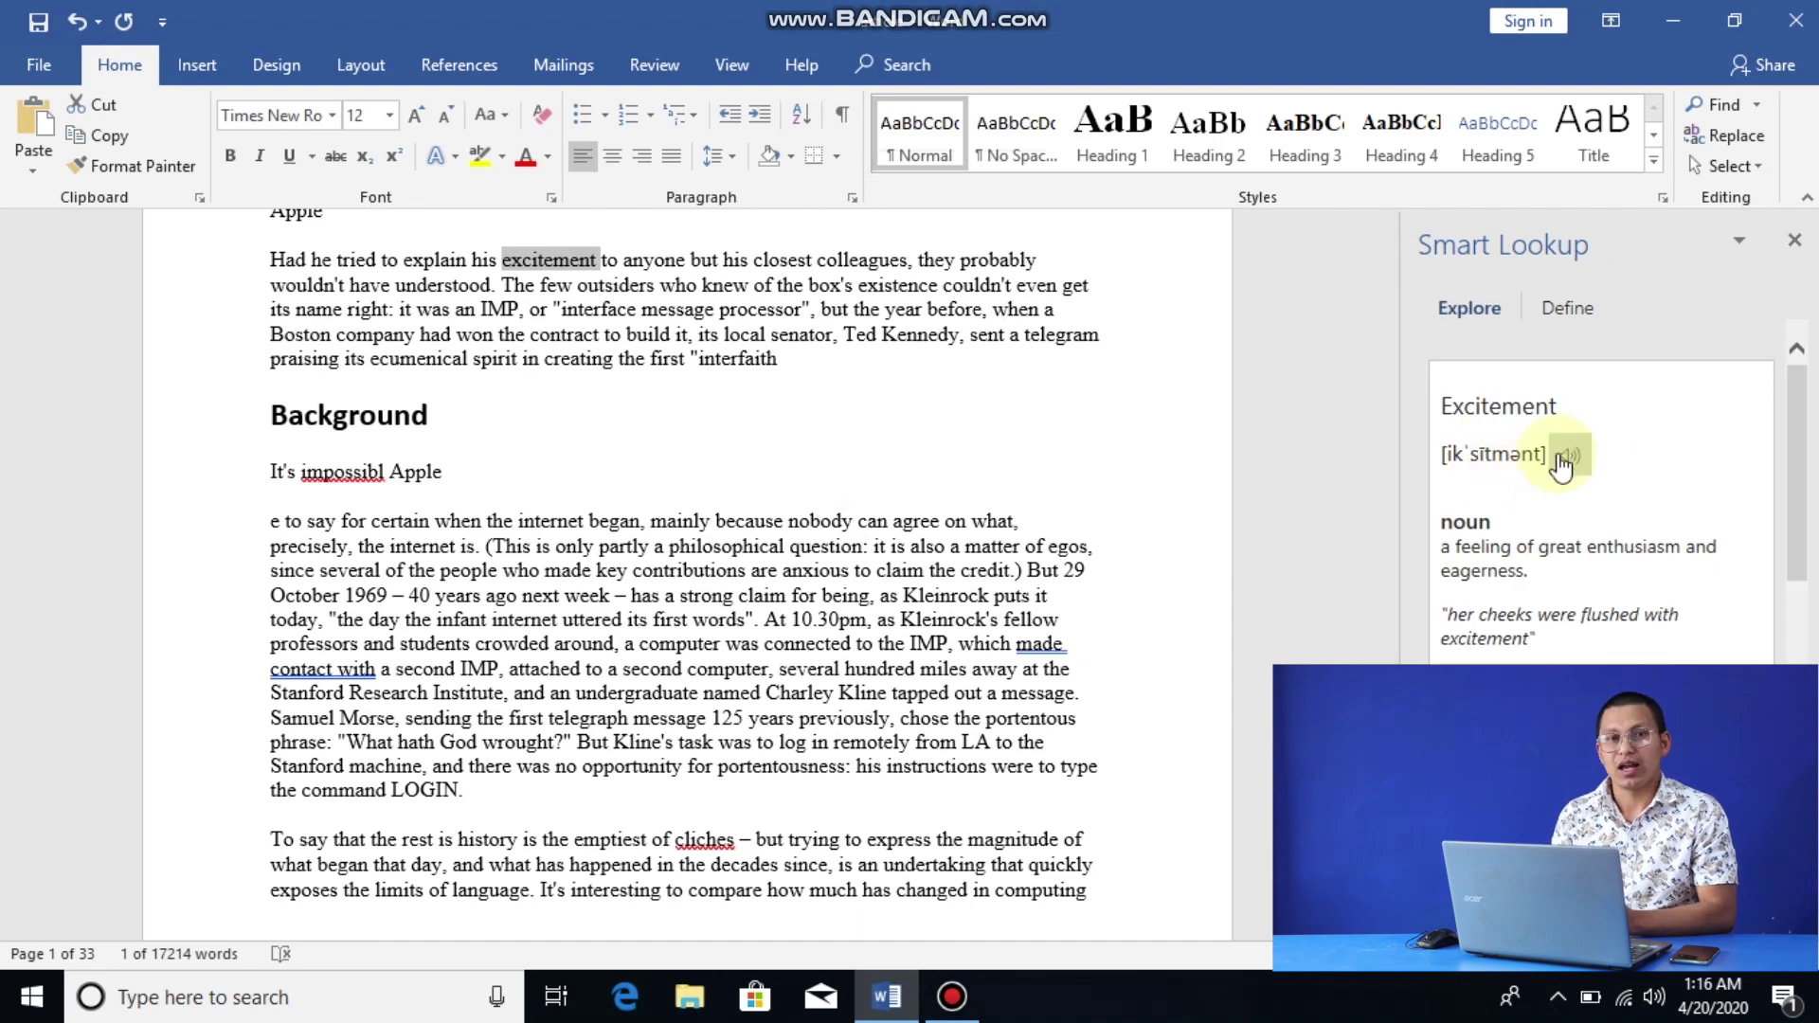
left_click(1795, 240)
left_click(1027, 427)
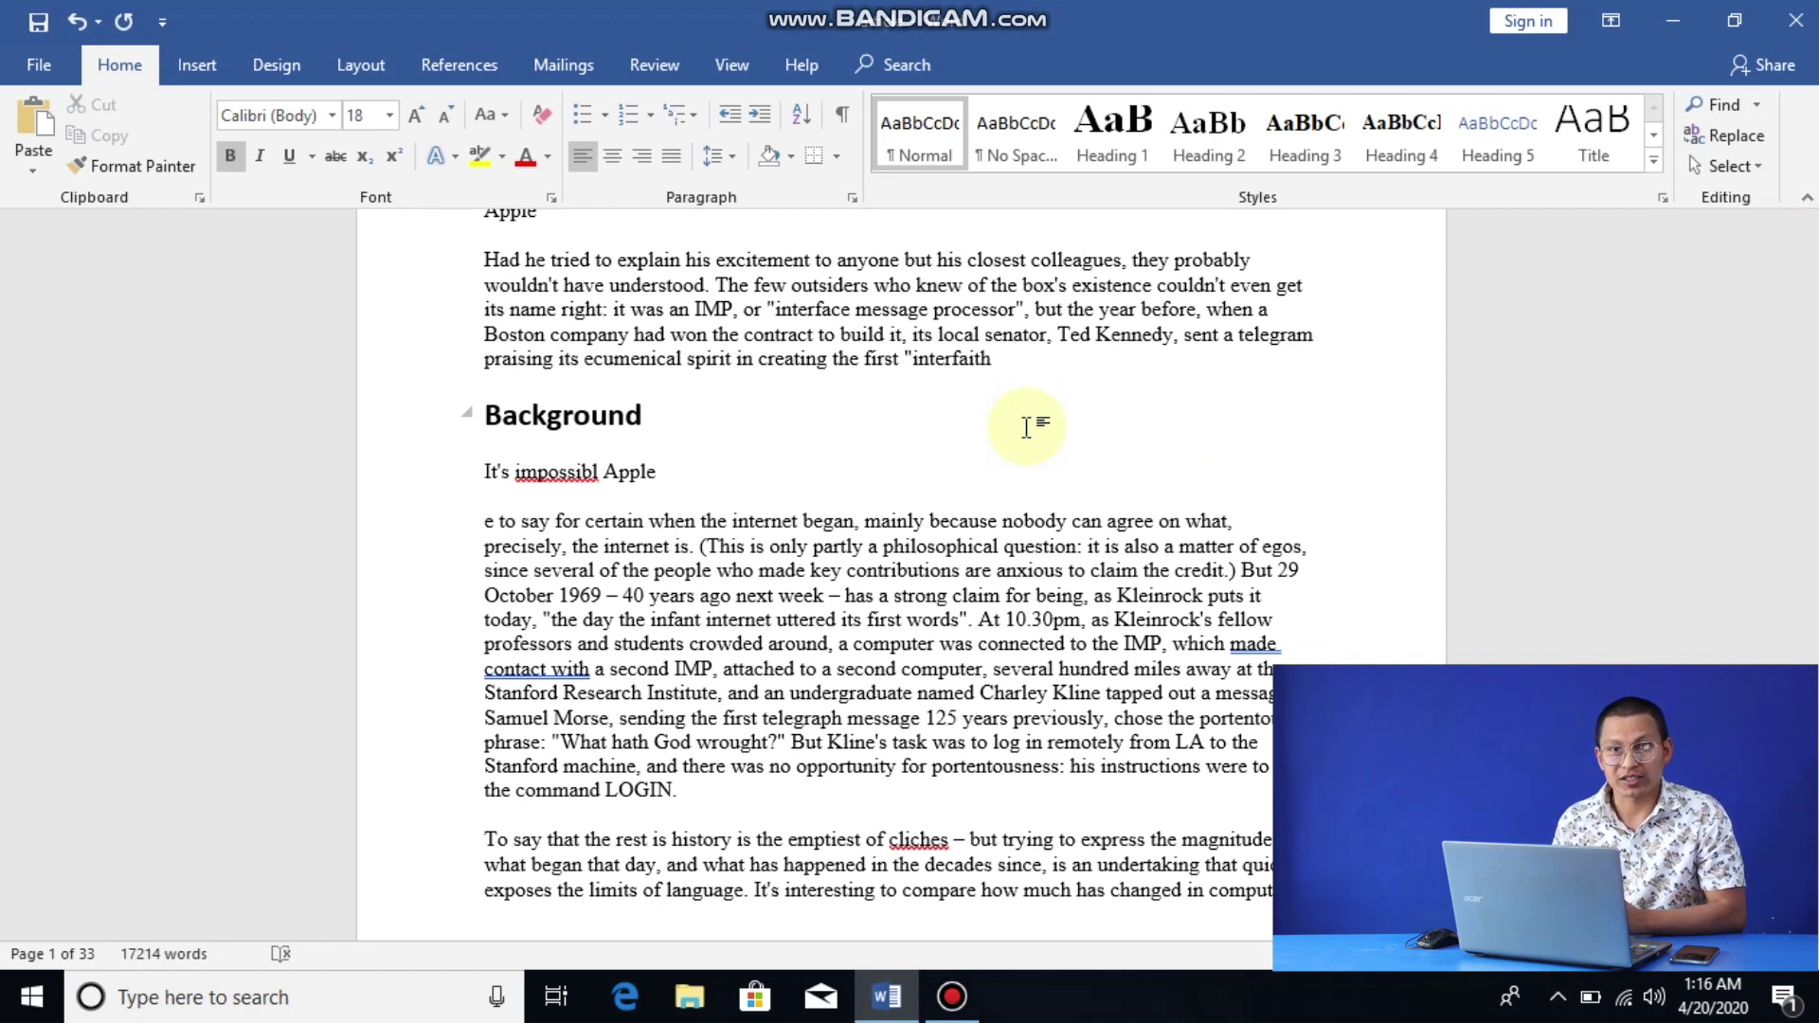
Step: Add an AutoCorrect entry in the proofing options that replaces "@p" with "Appple", and save the options
left_click(39, 65)
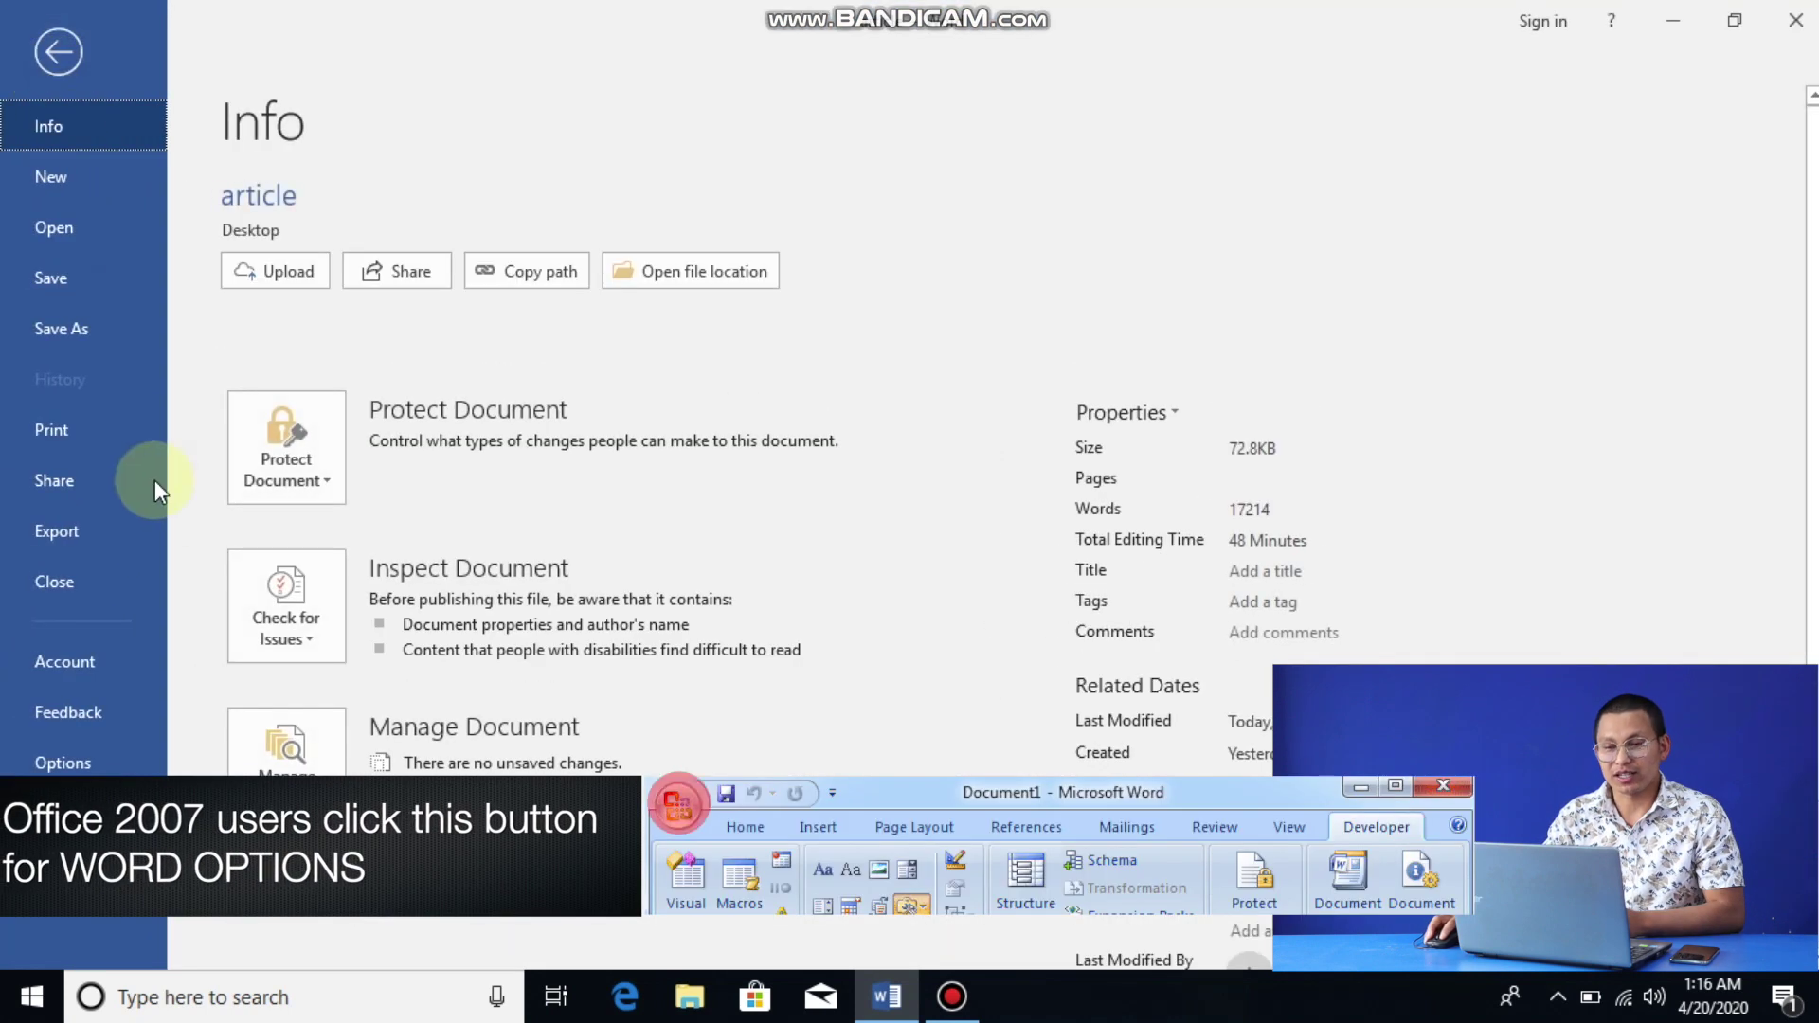
left_click(71, 761)
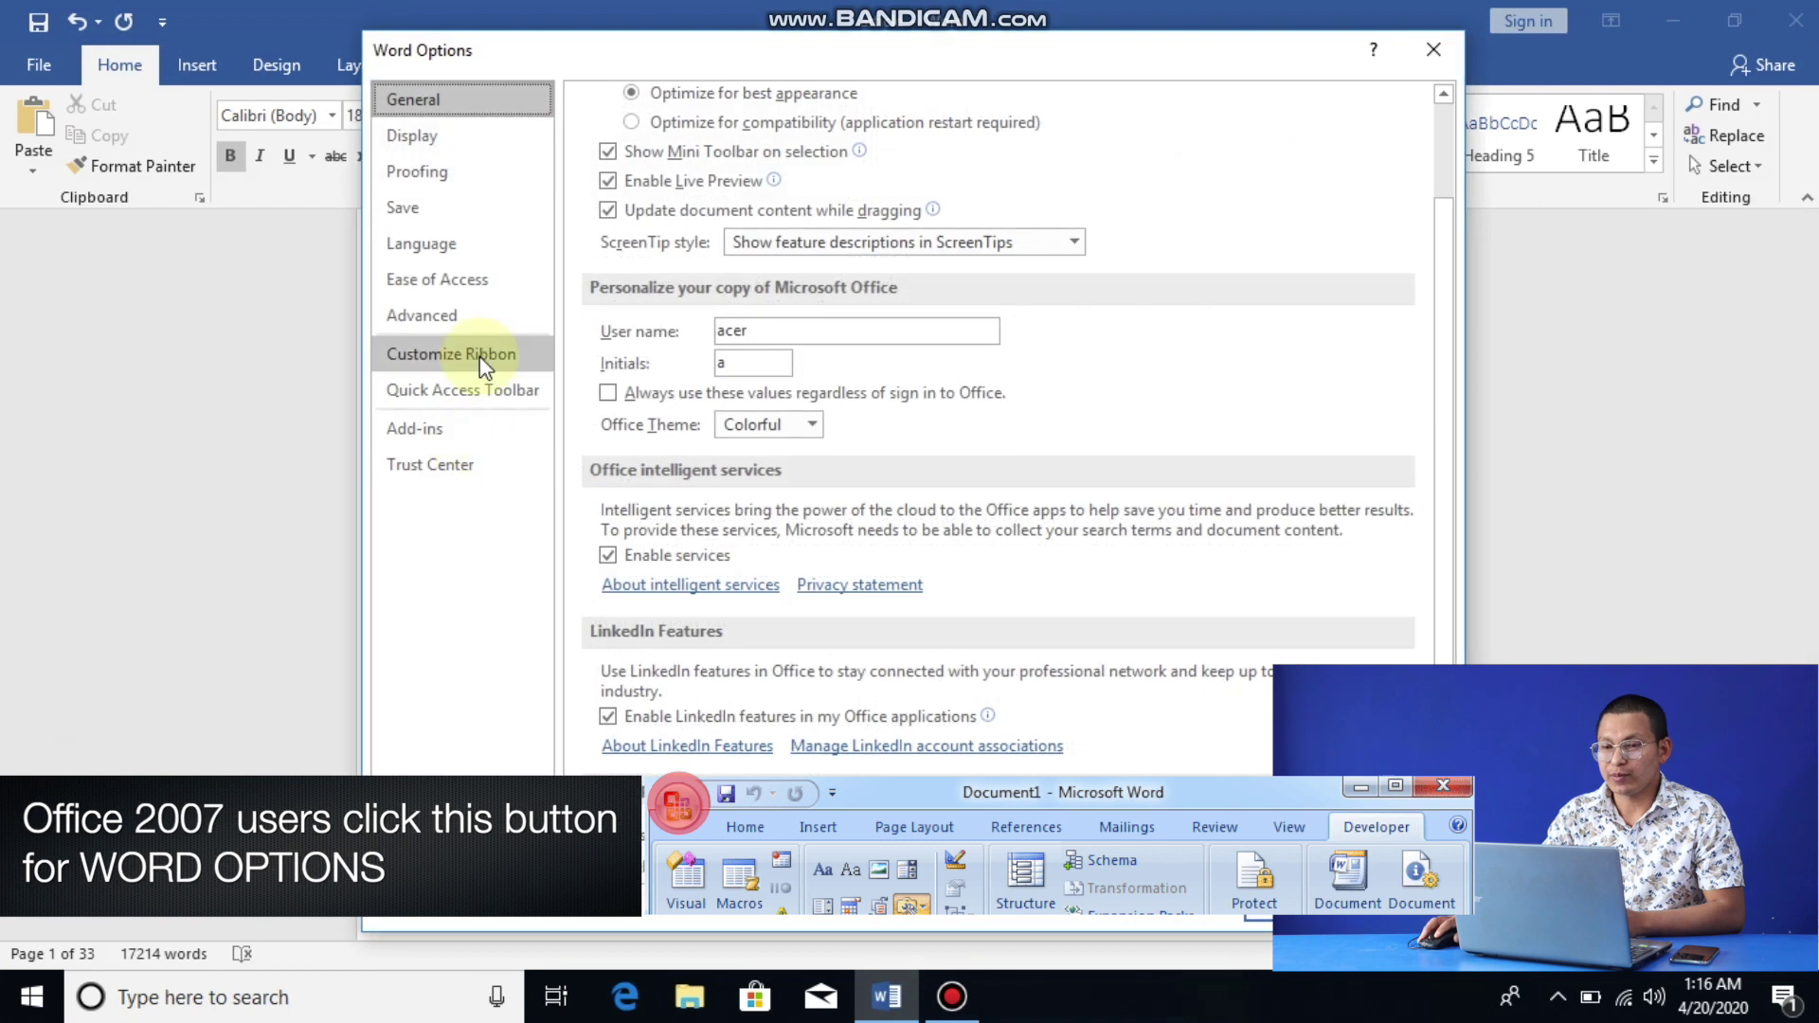
left_click(459, 172)
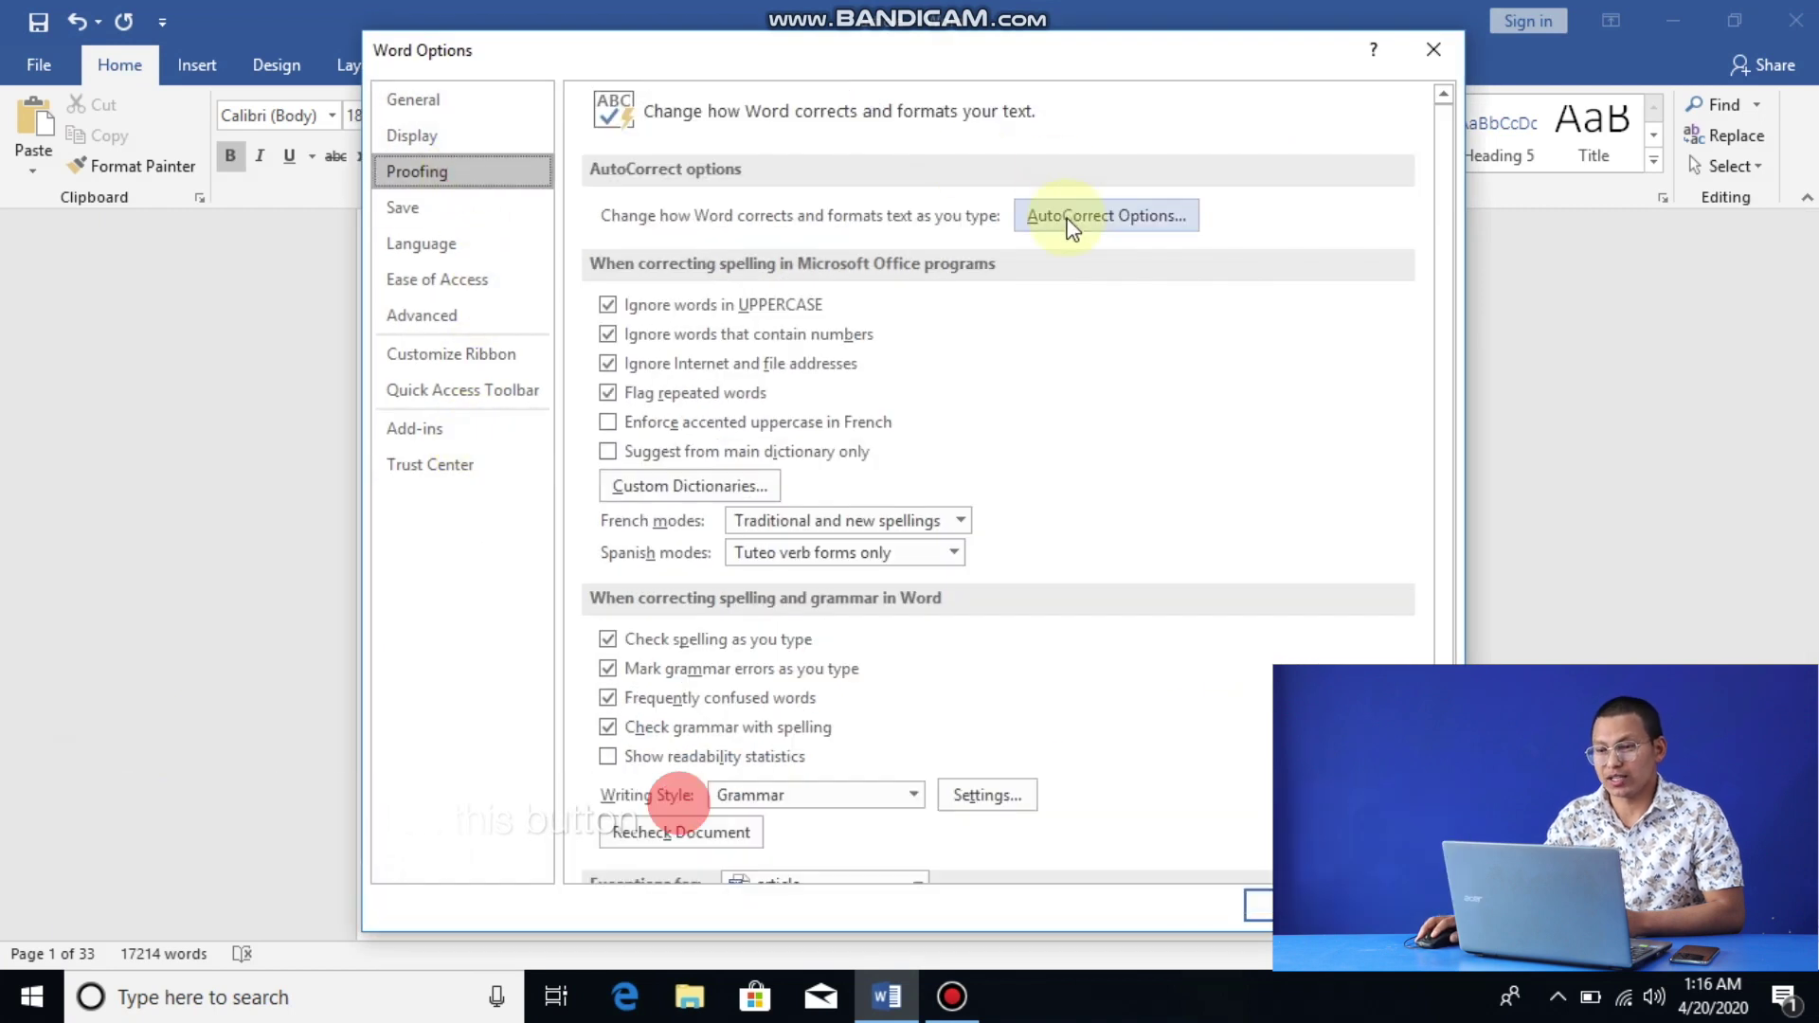
left_click(1069, 217)
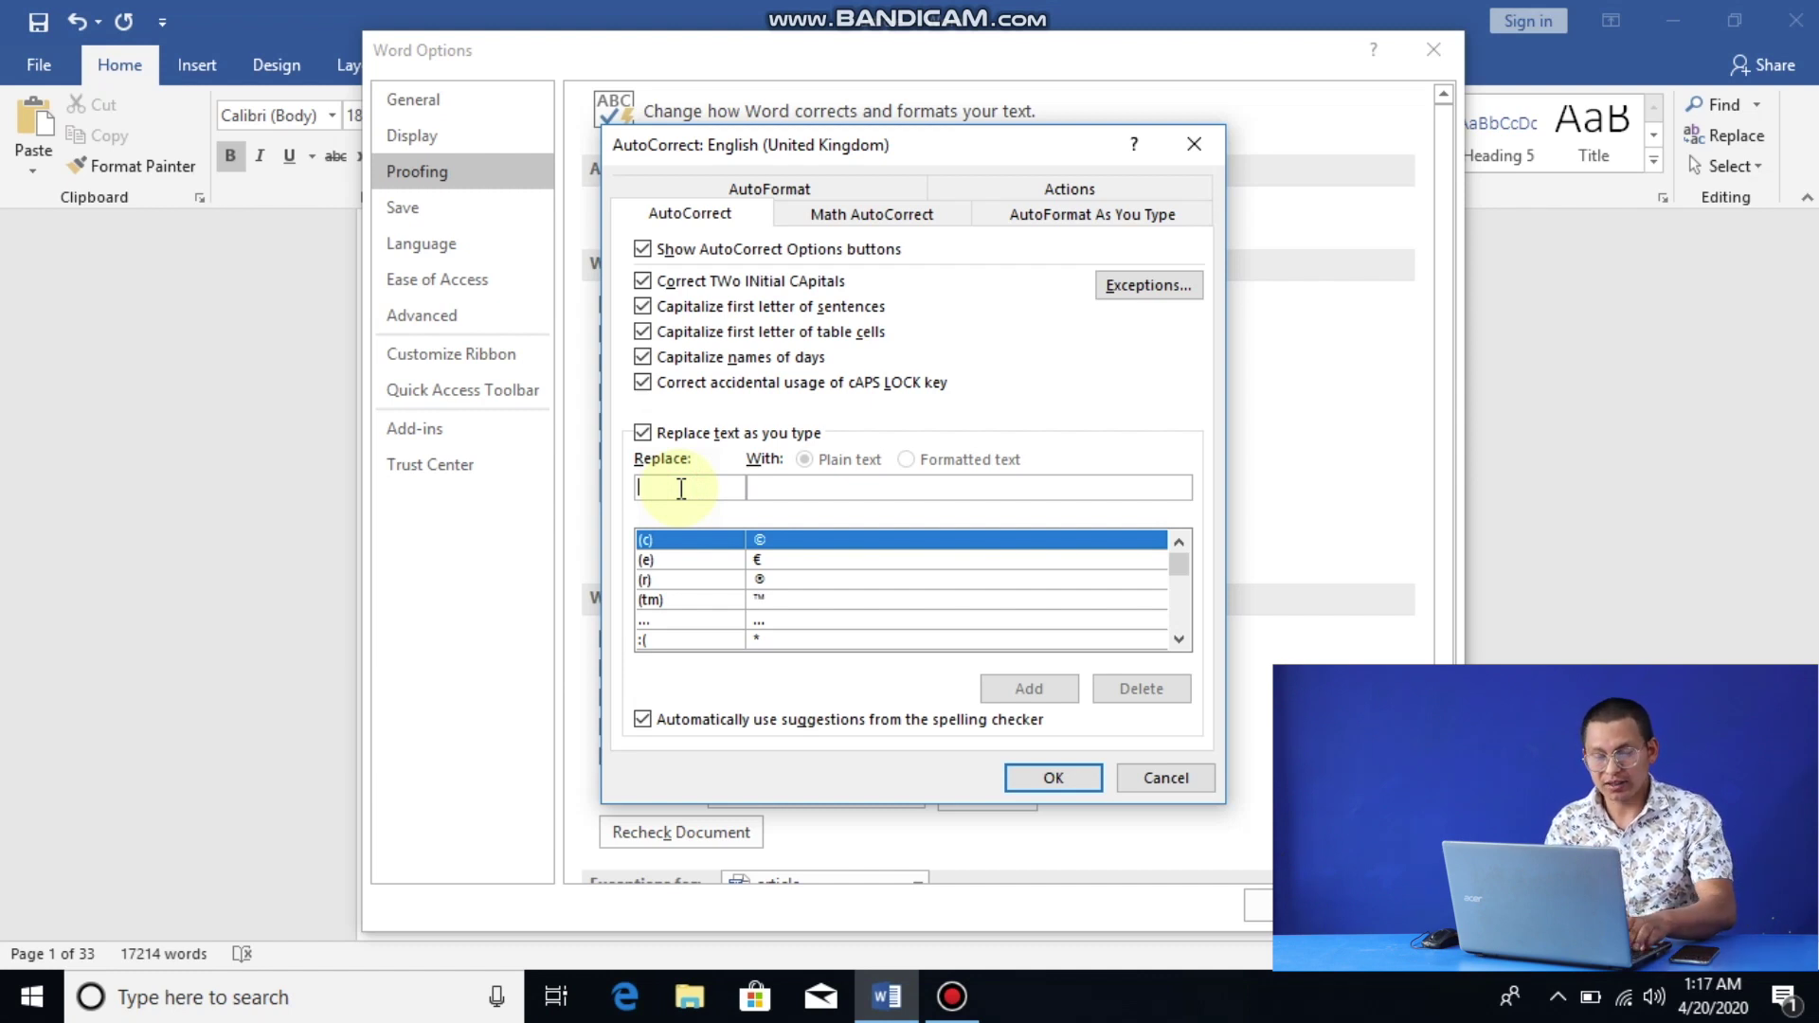
type("@p")
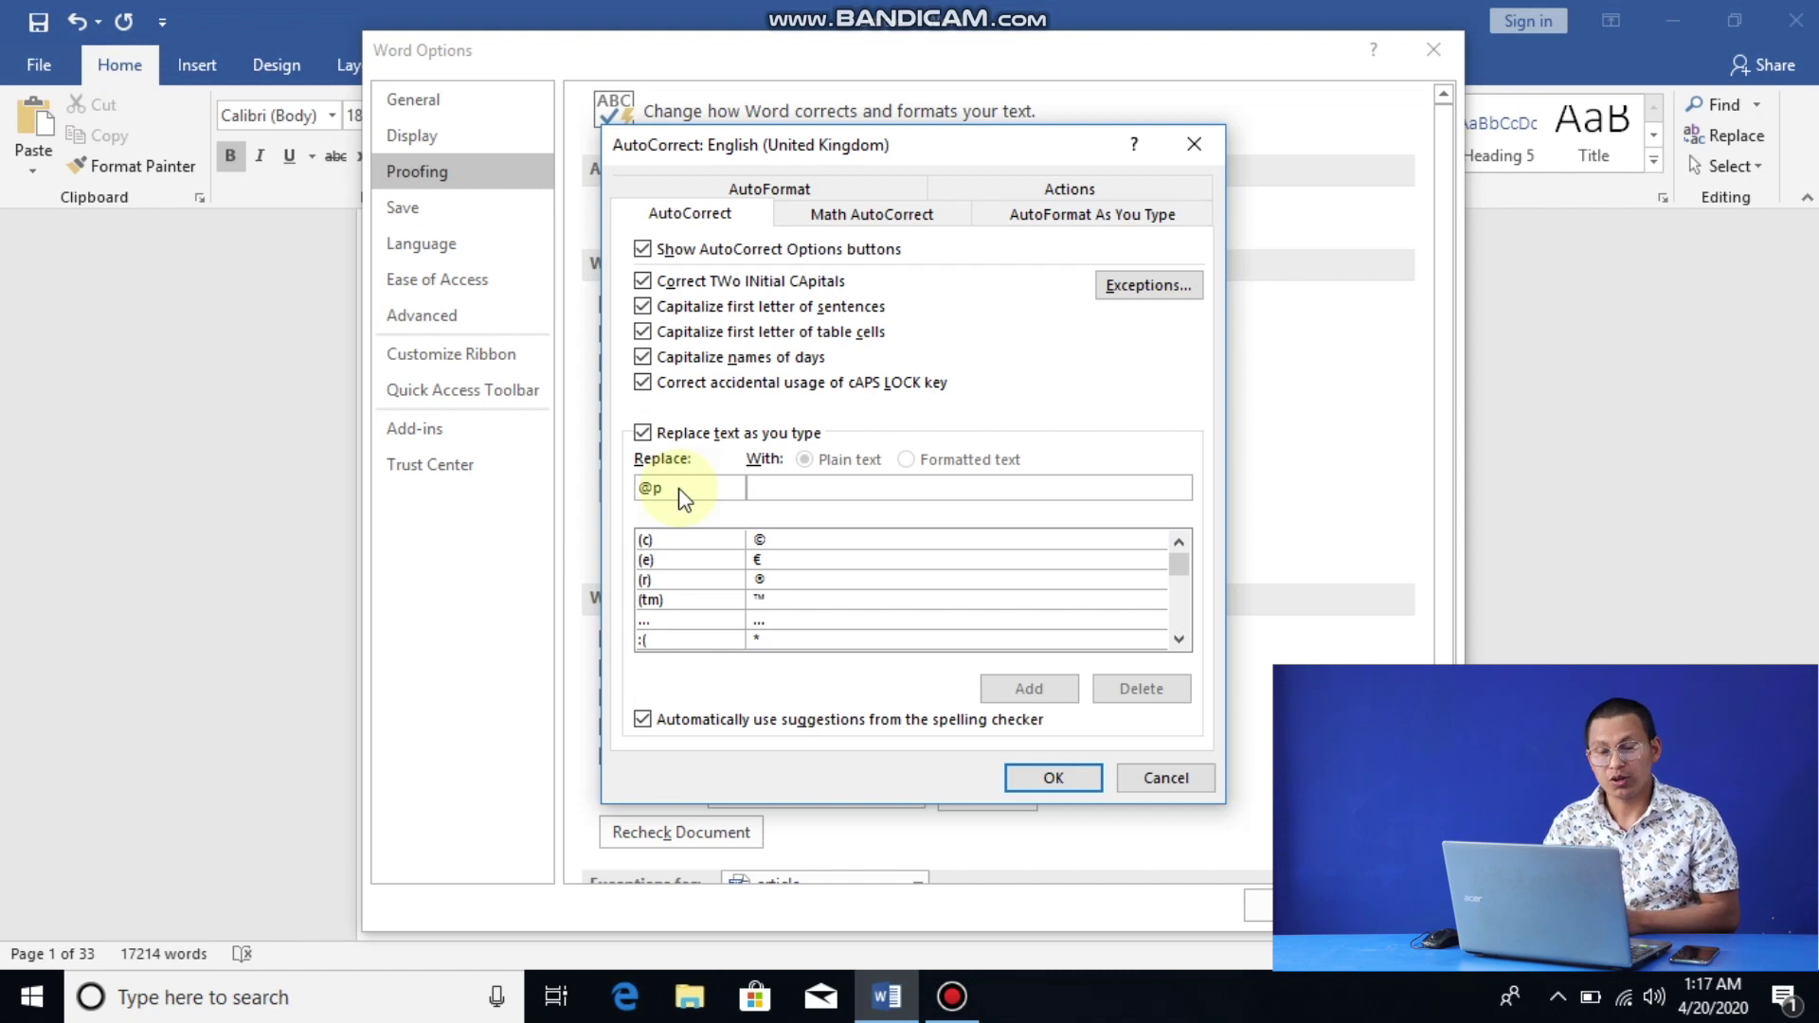
left_click(856, 482)
type("Appple")
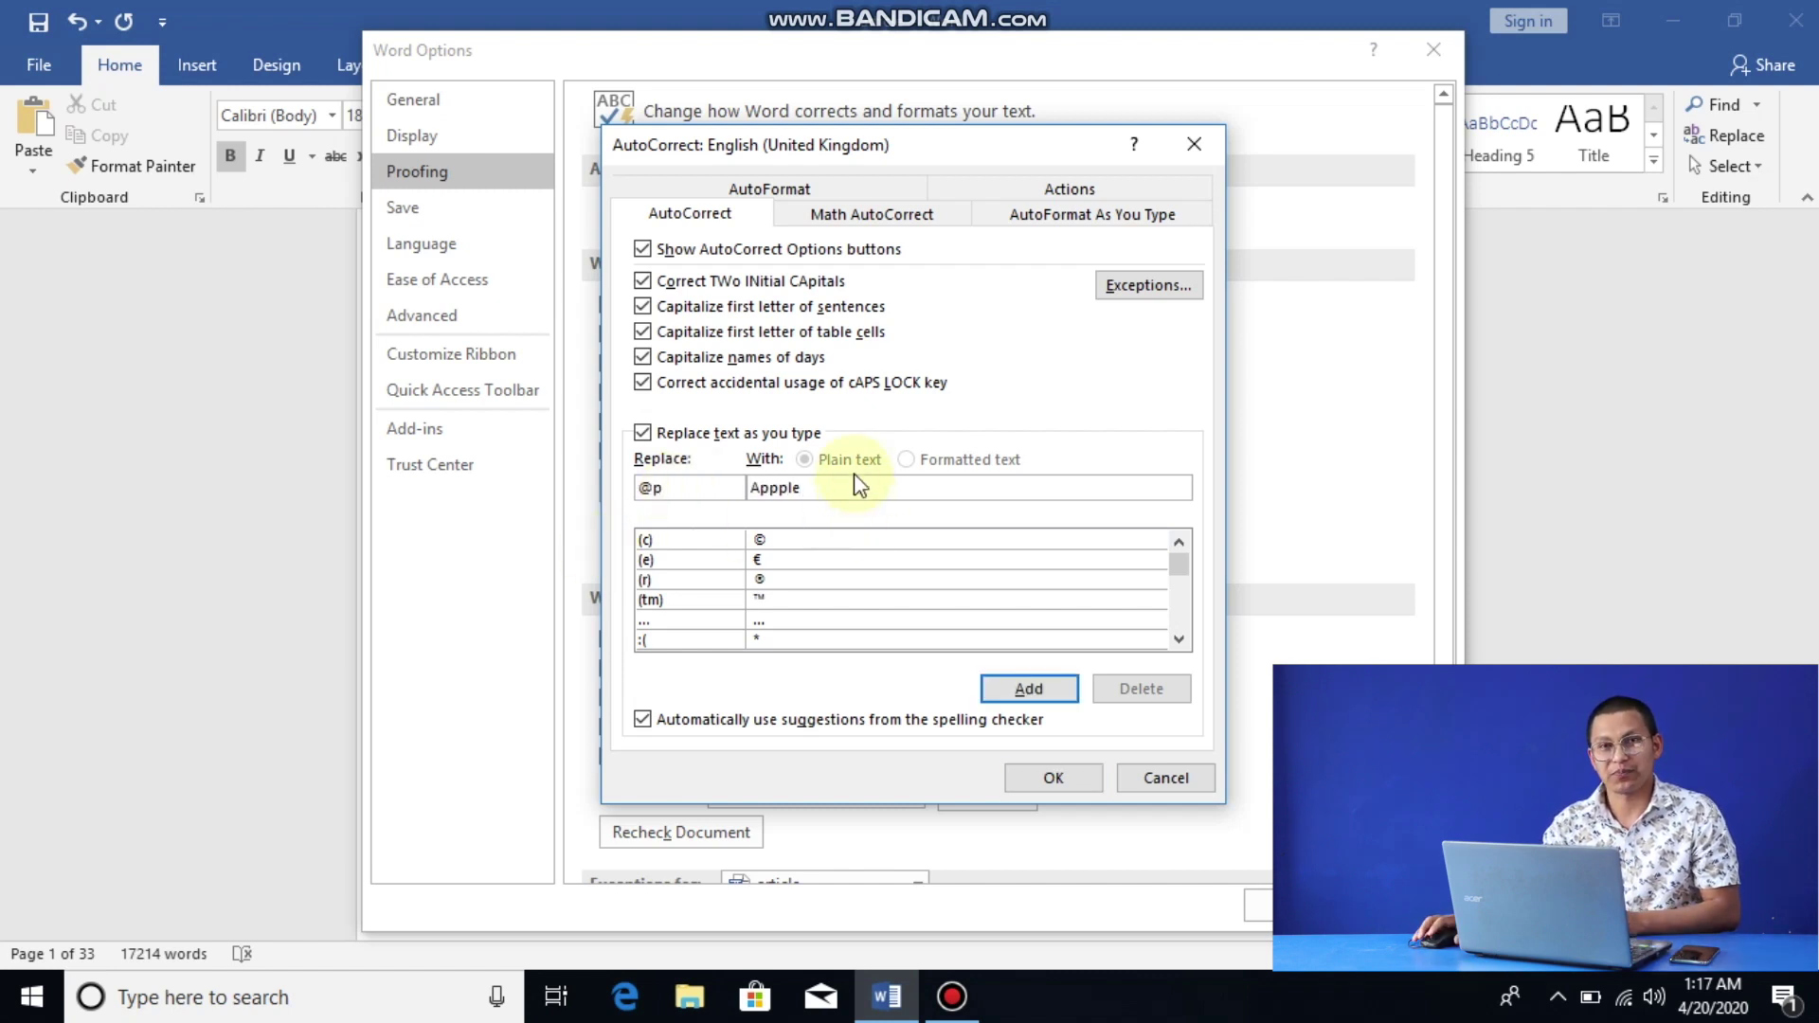
left_click(1029, 689)
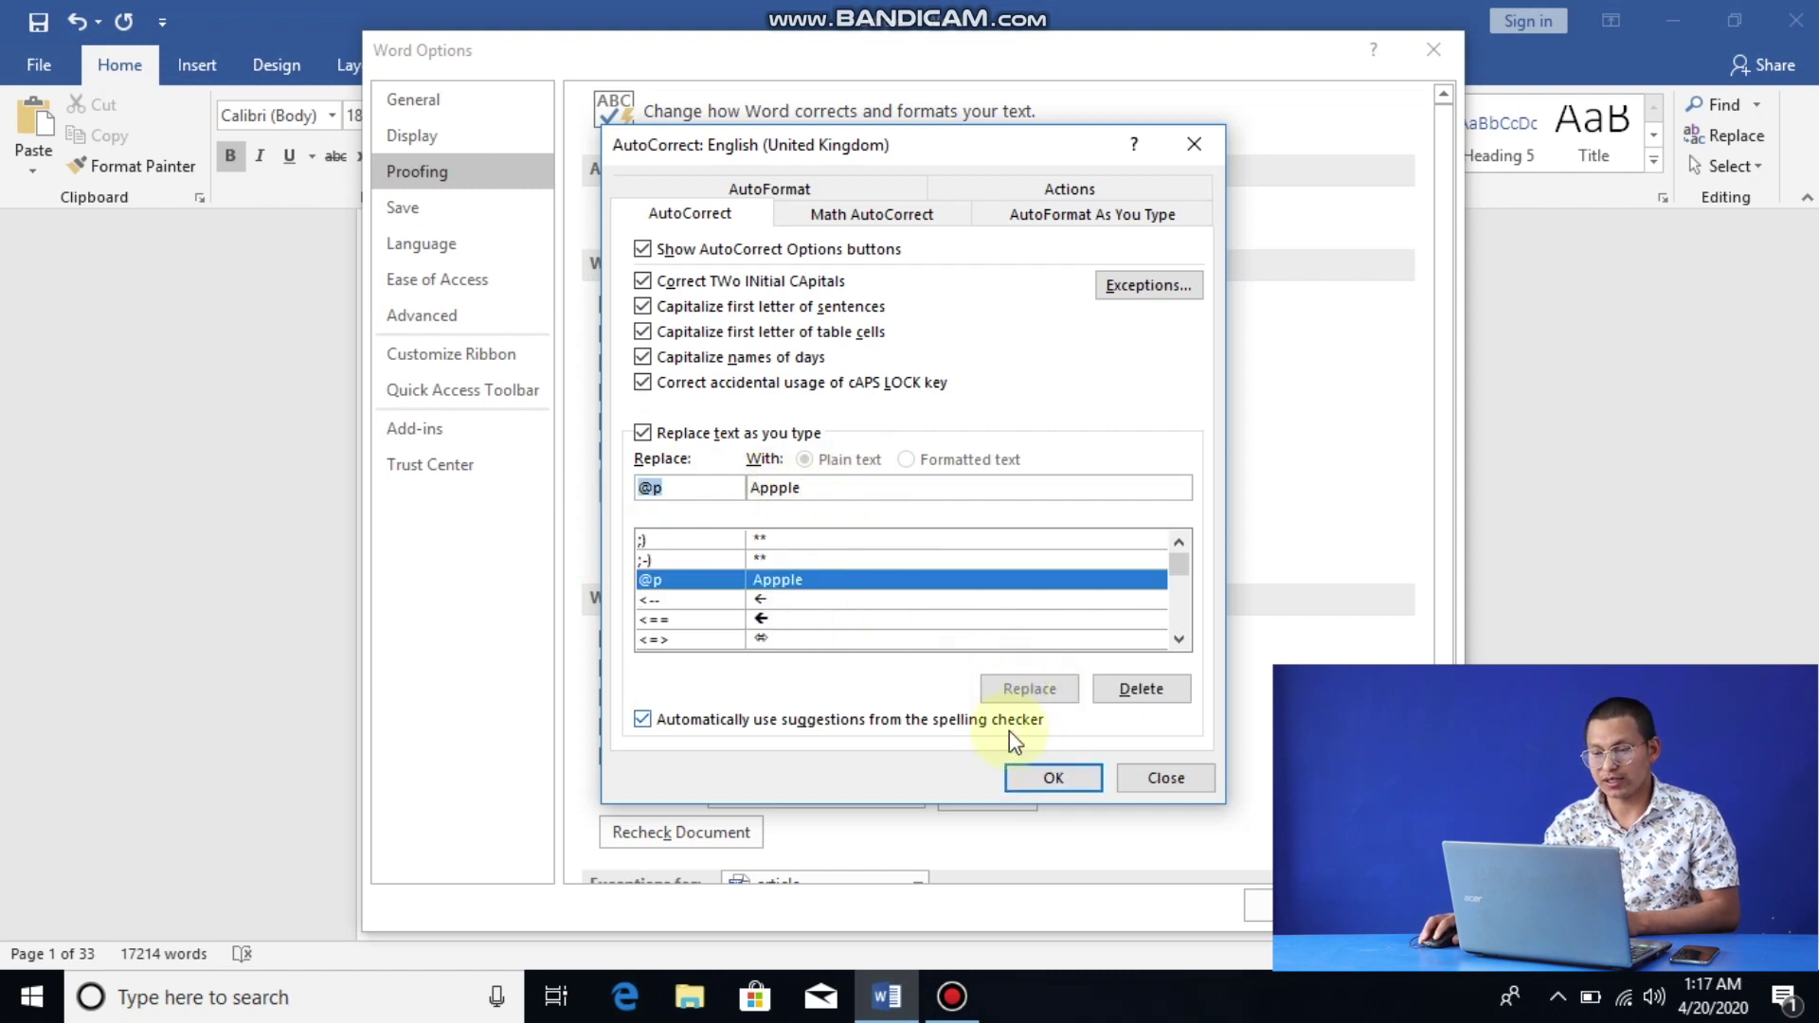
left_click(1042, 779)
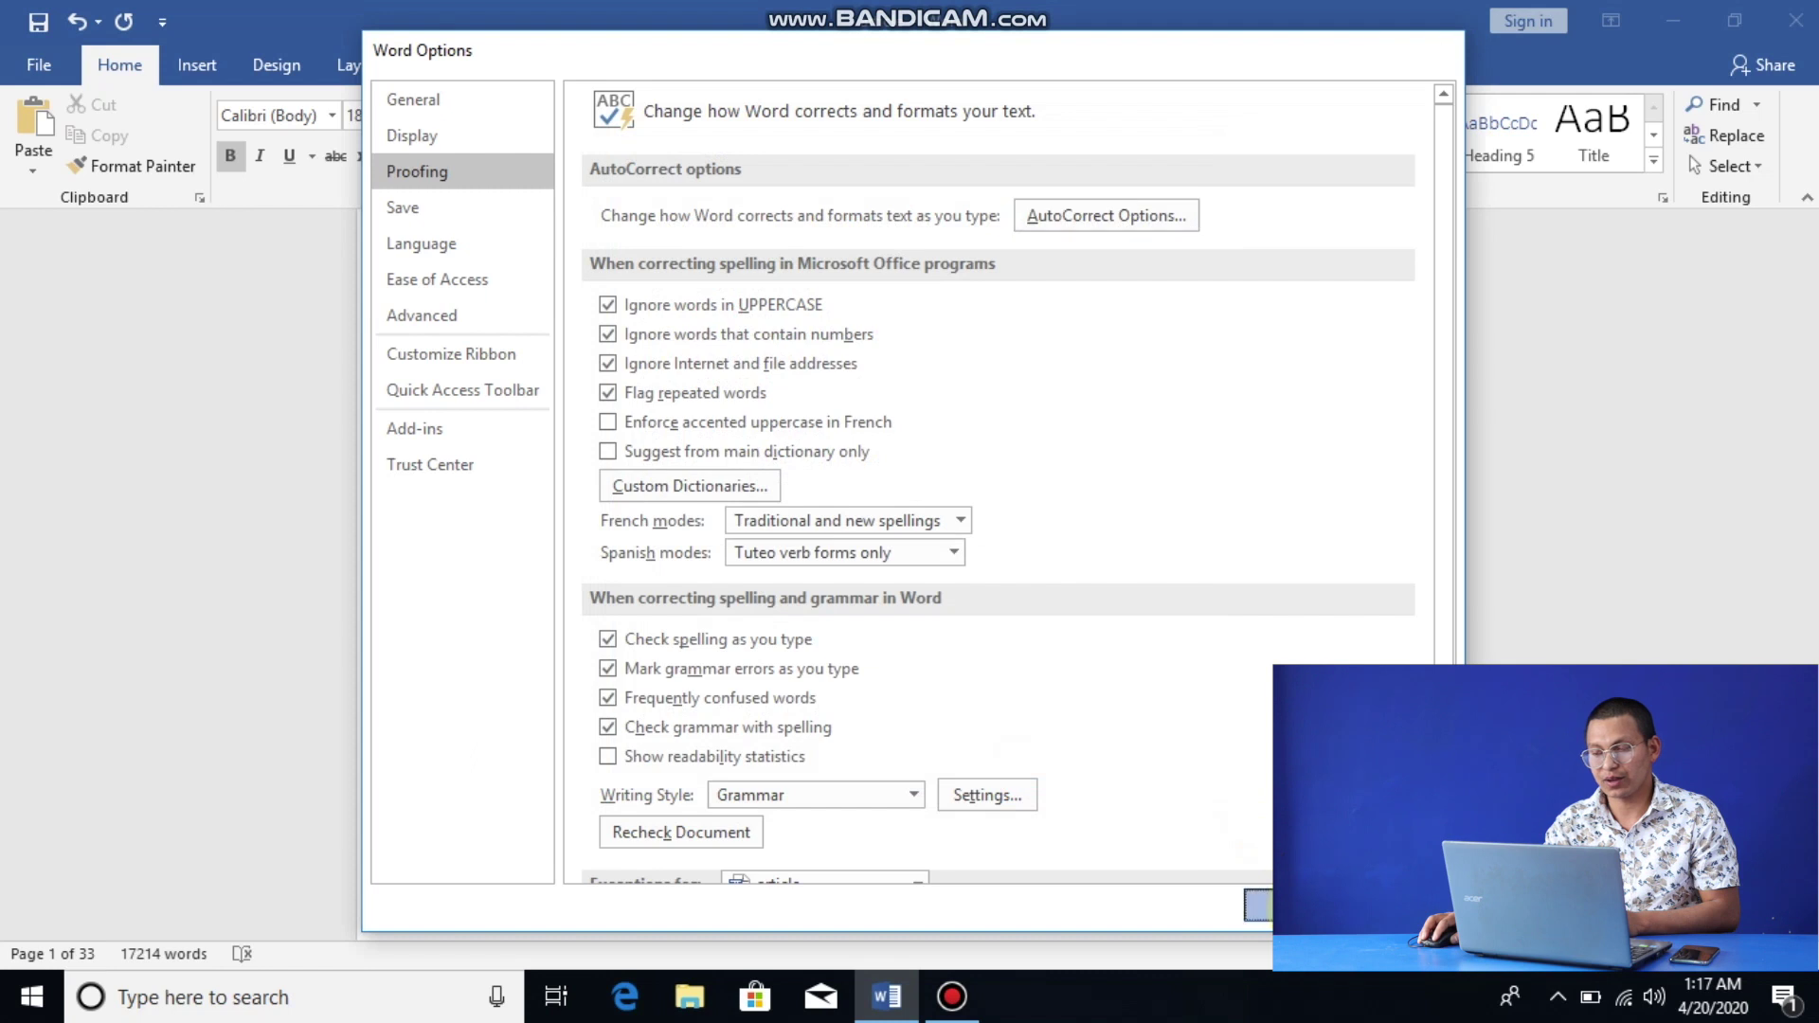
left_click(1300, 906)
Step: Enter "Lknfels kn Appple ldknsd lkf eklfe" on a new line below "It's impossibl Apple"
left_click(748, 480)
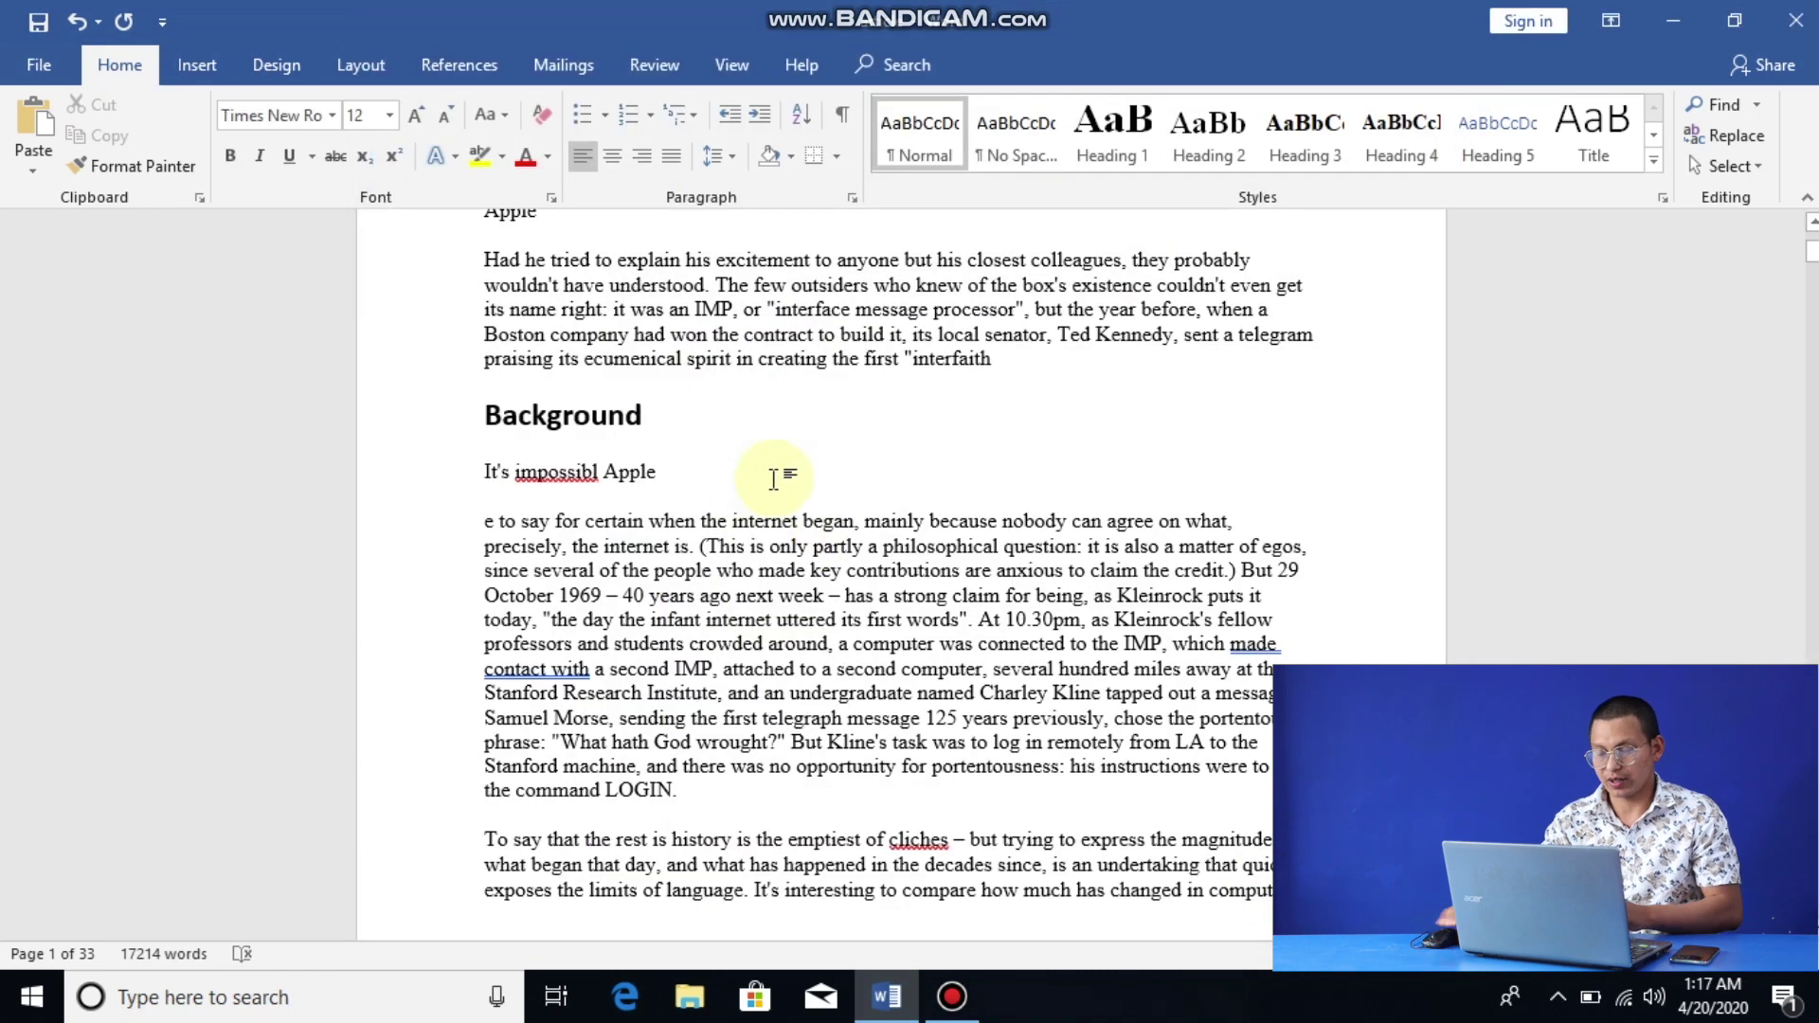
key("Return")
type("Lknfels kn ")
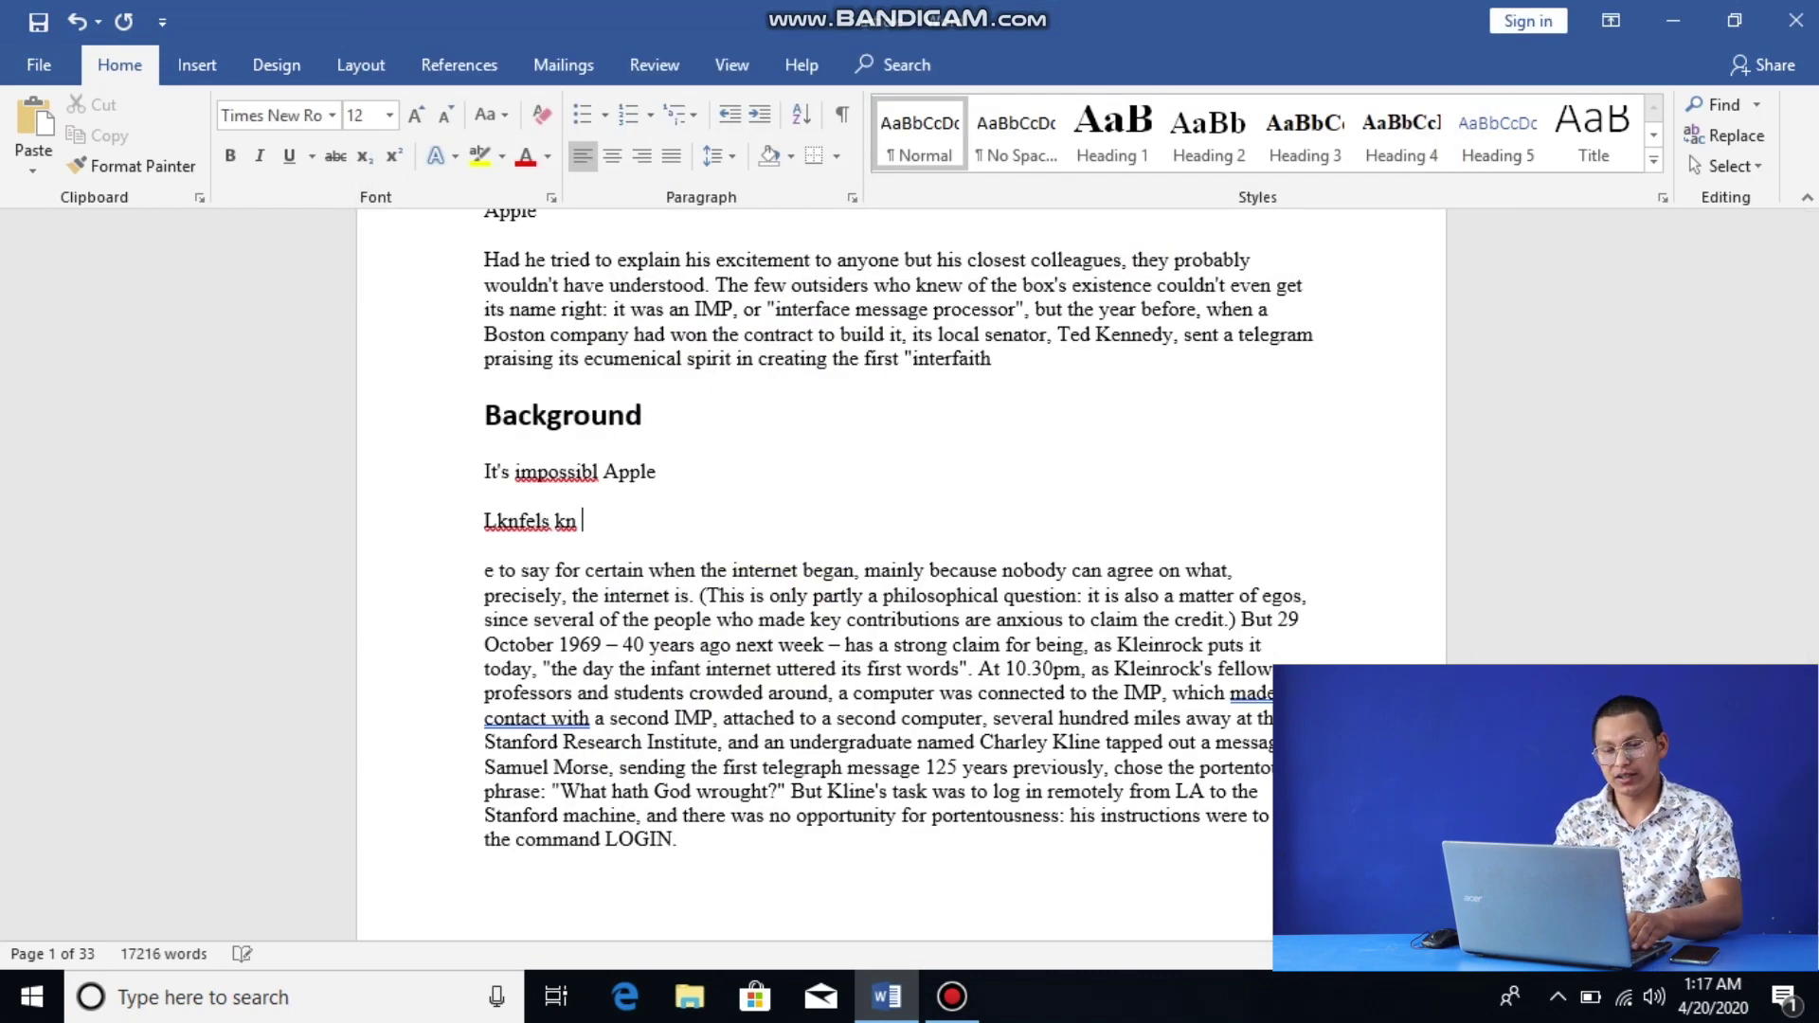
type("Appple")
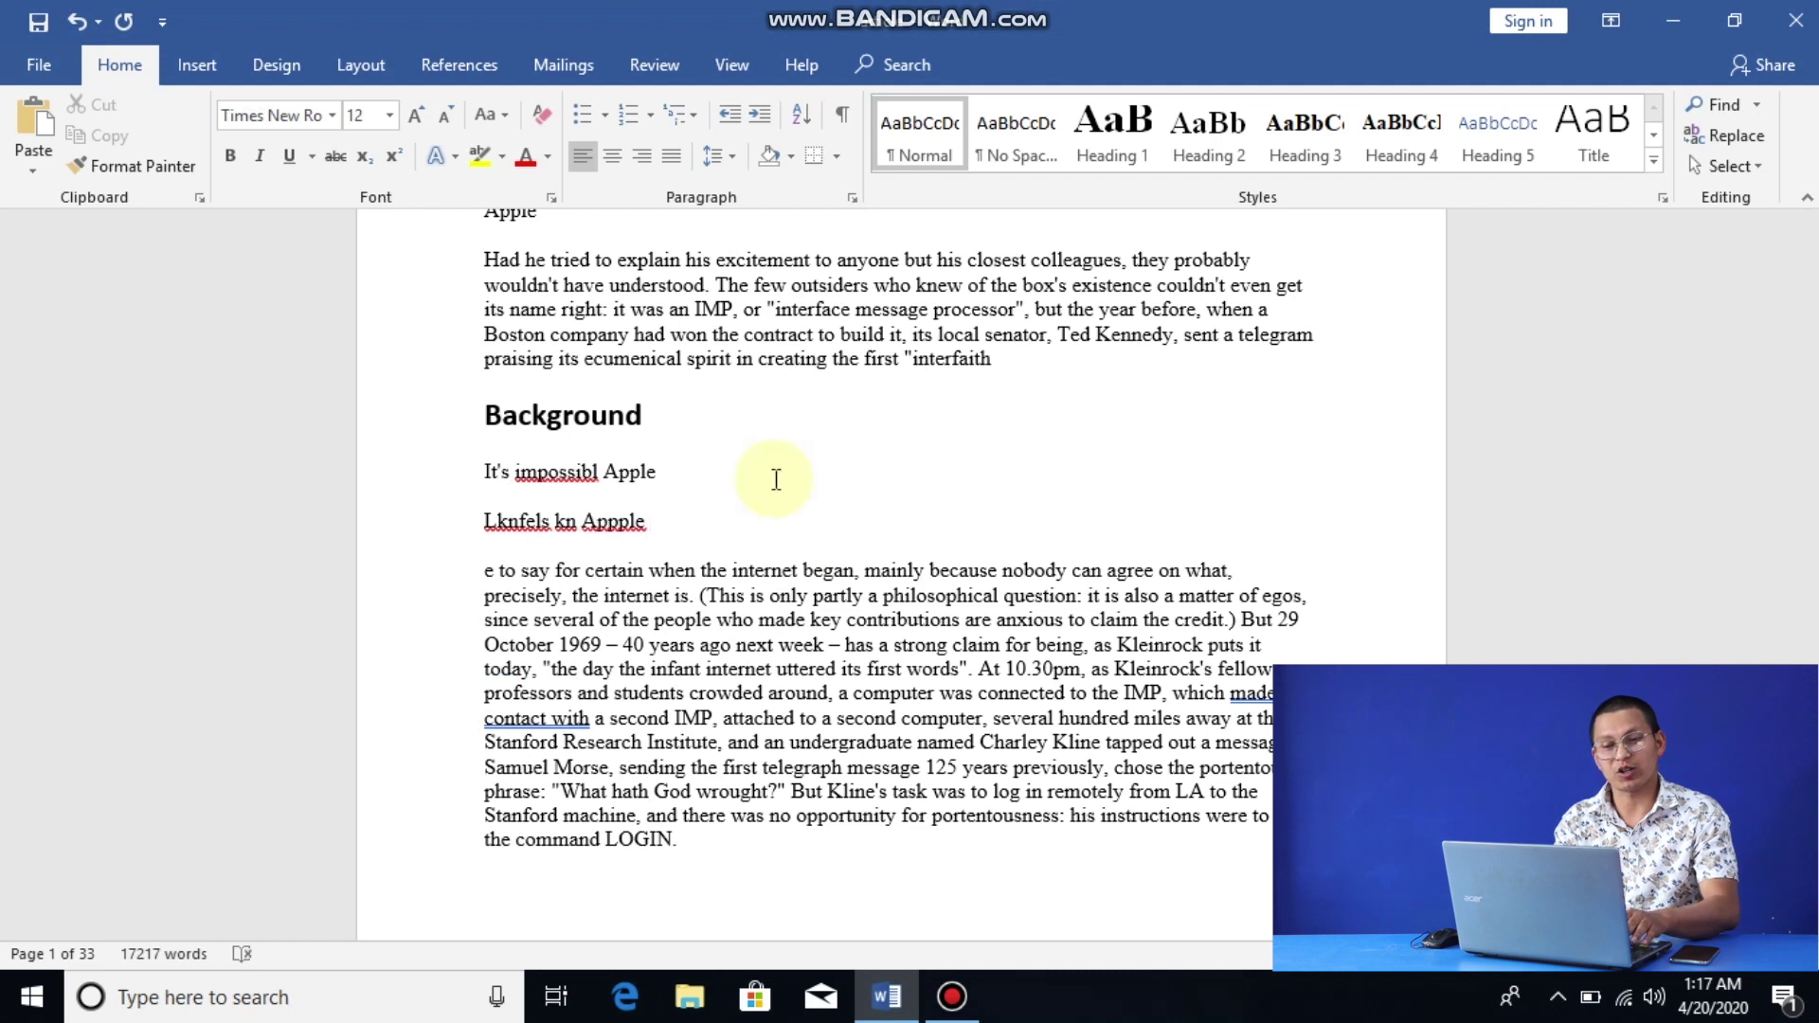
type(" ldknsd lkf eklfe ")
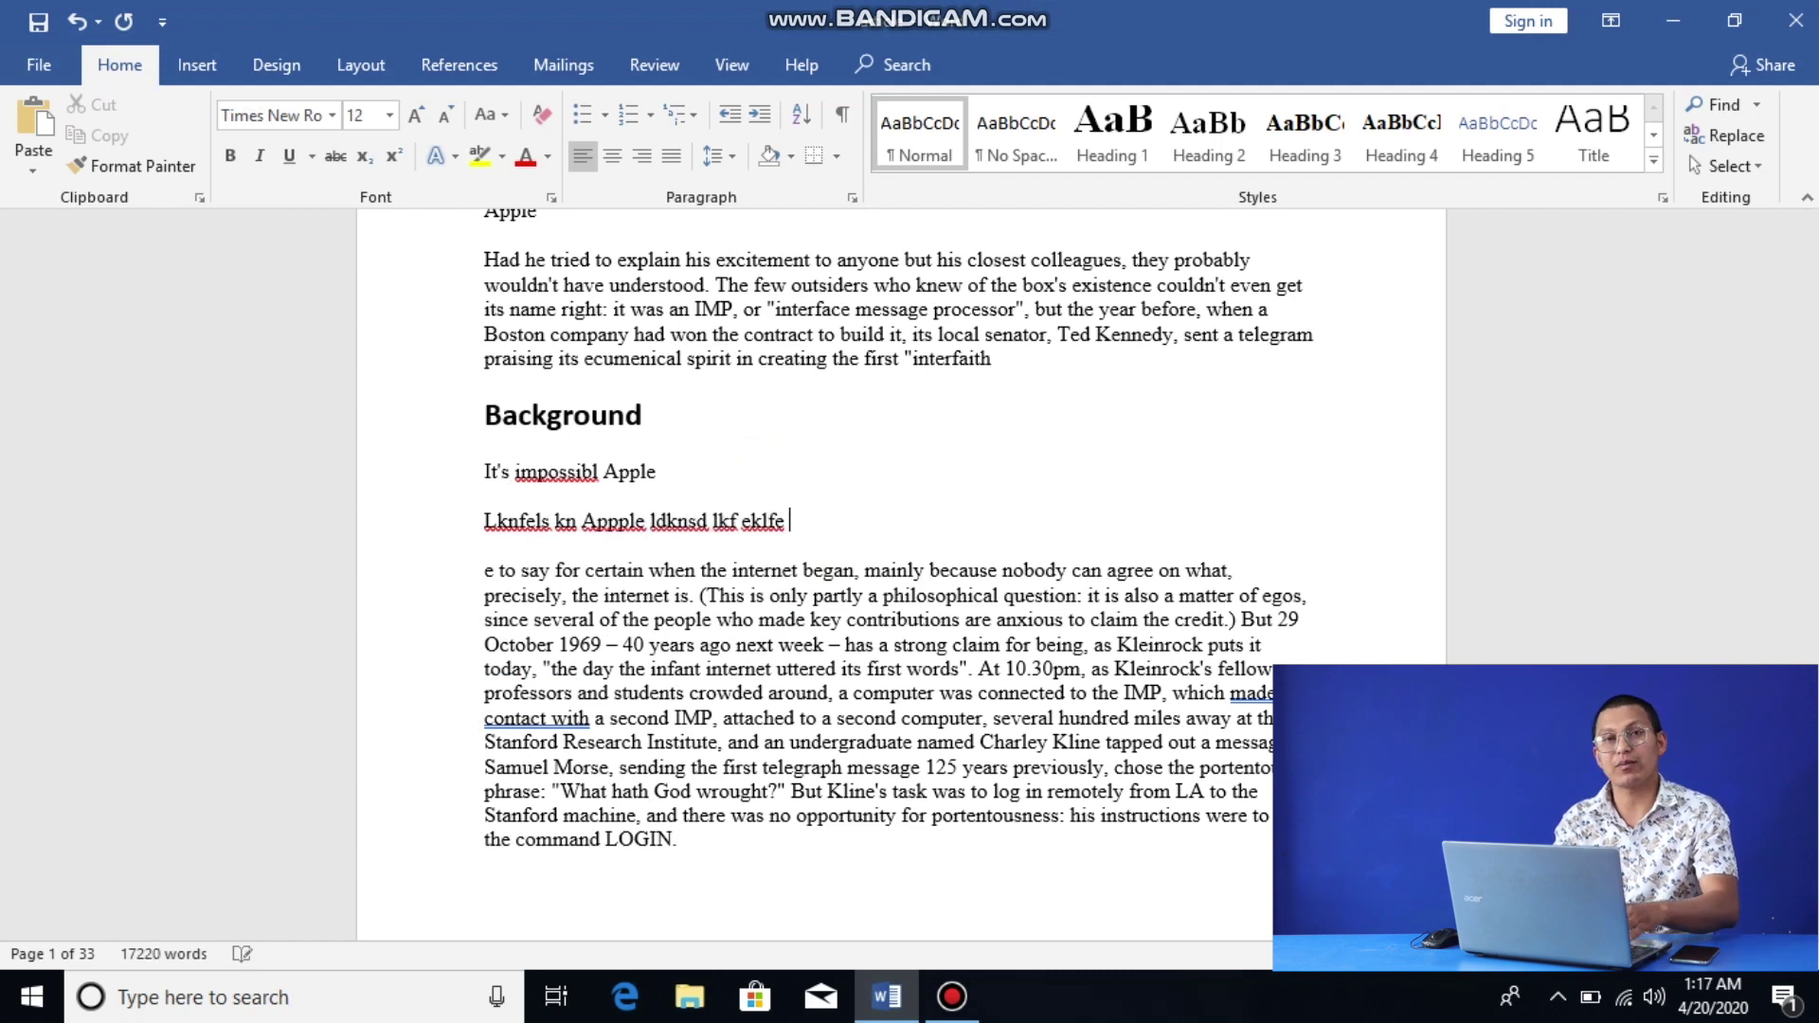
Step: Append "Appple" to the end of the "Lknfels kn Appple ldknsd lkf eklfe" line
type("Appple")
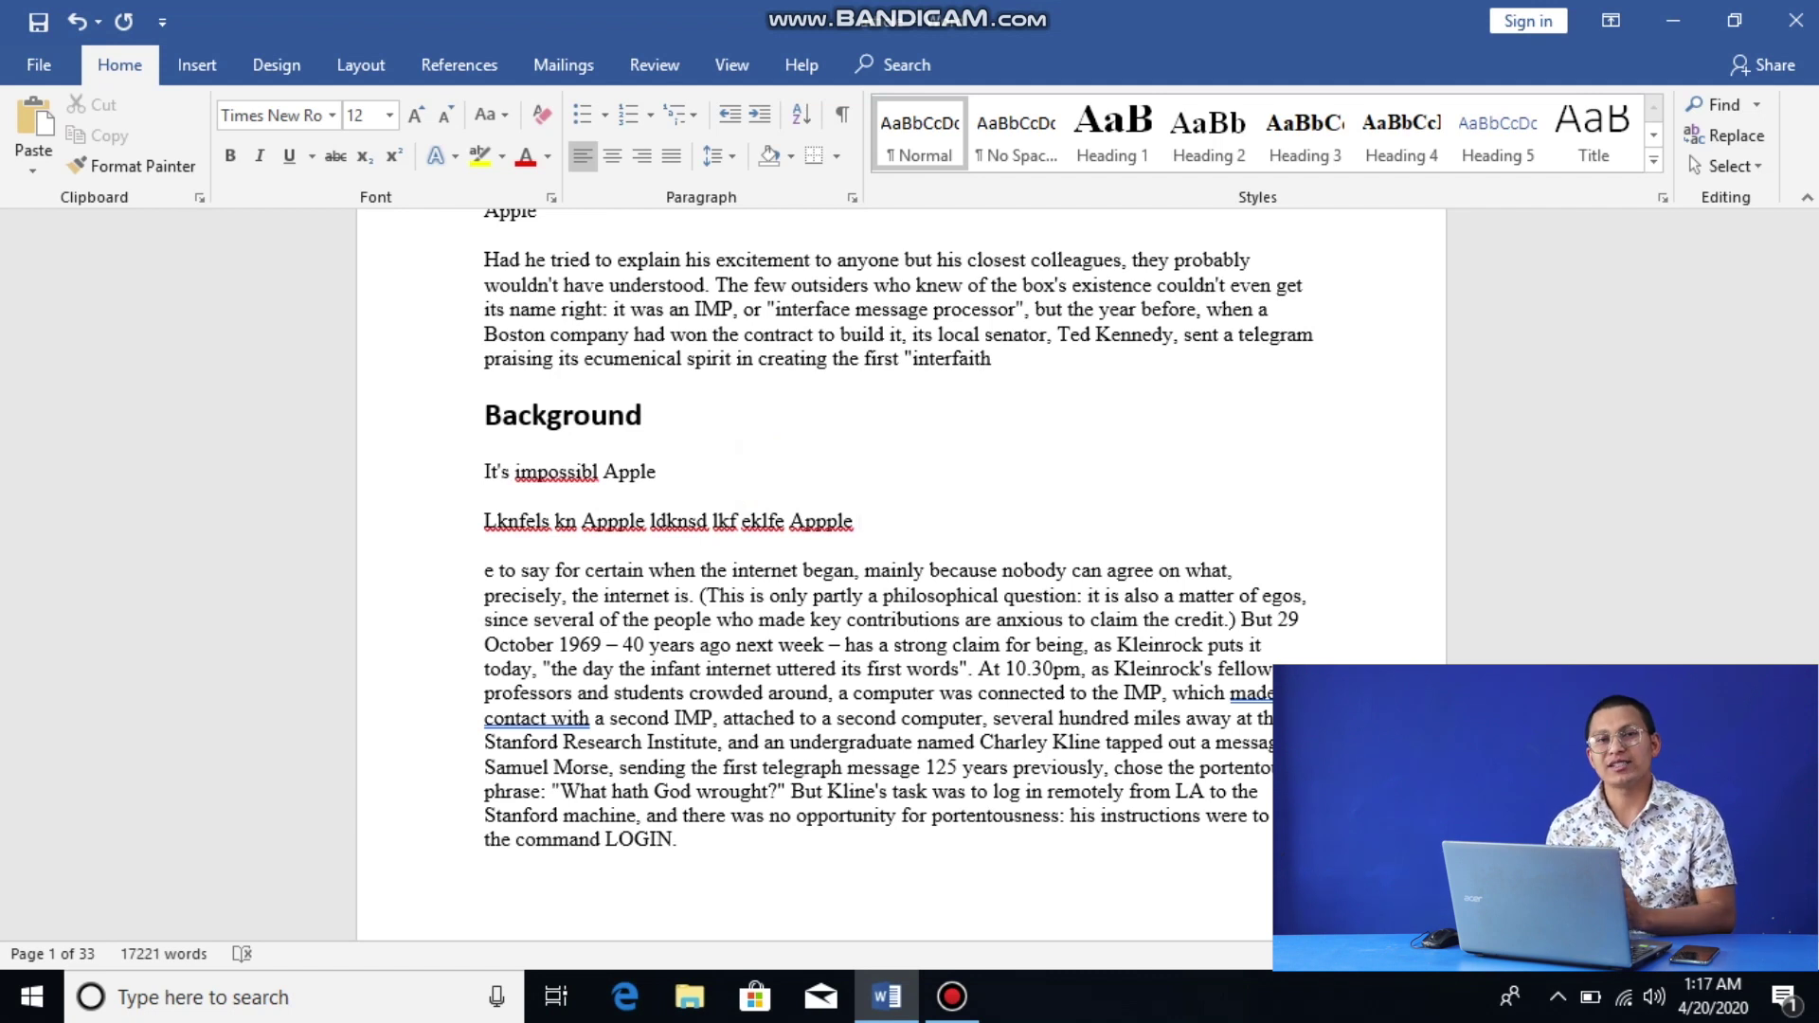
Step: Select the text from "the command LOGIN." back up through the "Lknfels" line, and clear the selection
left_click(703, 836)
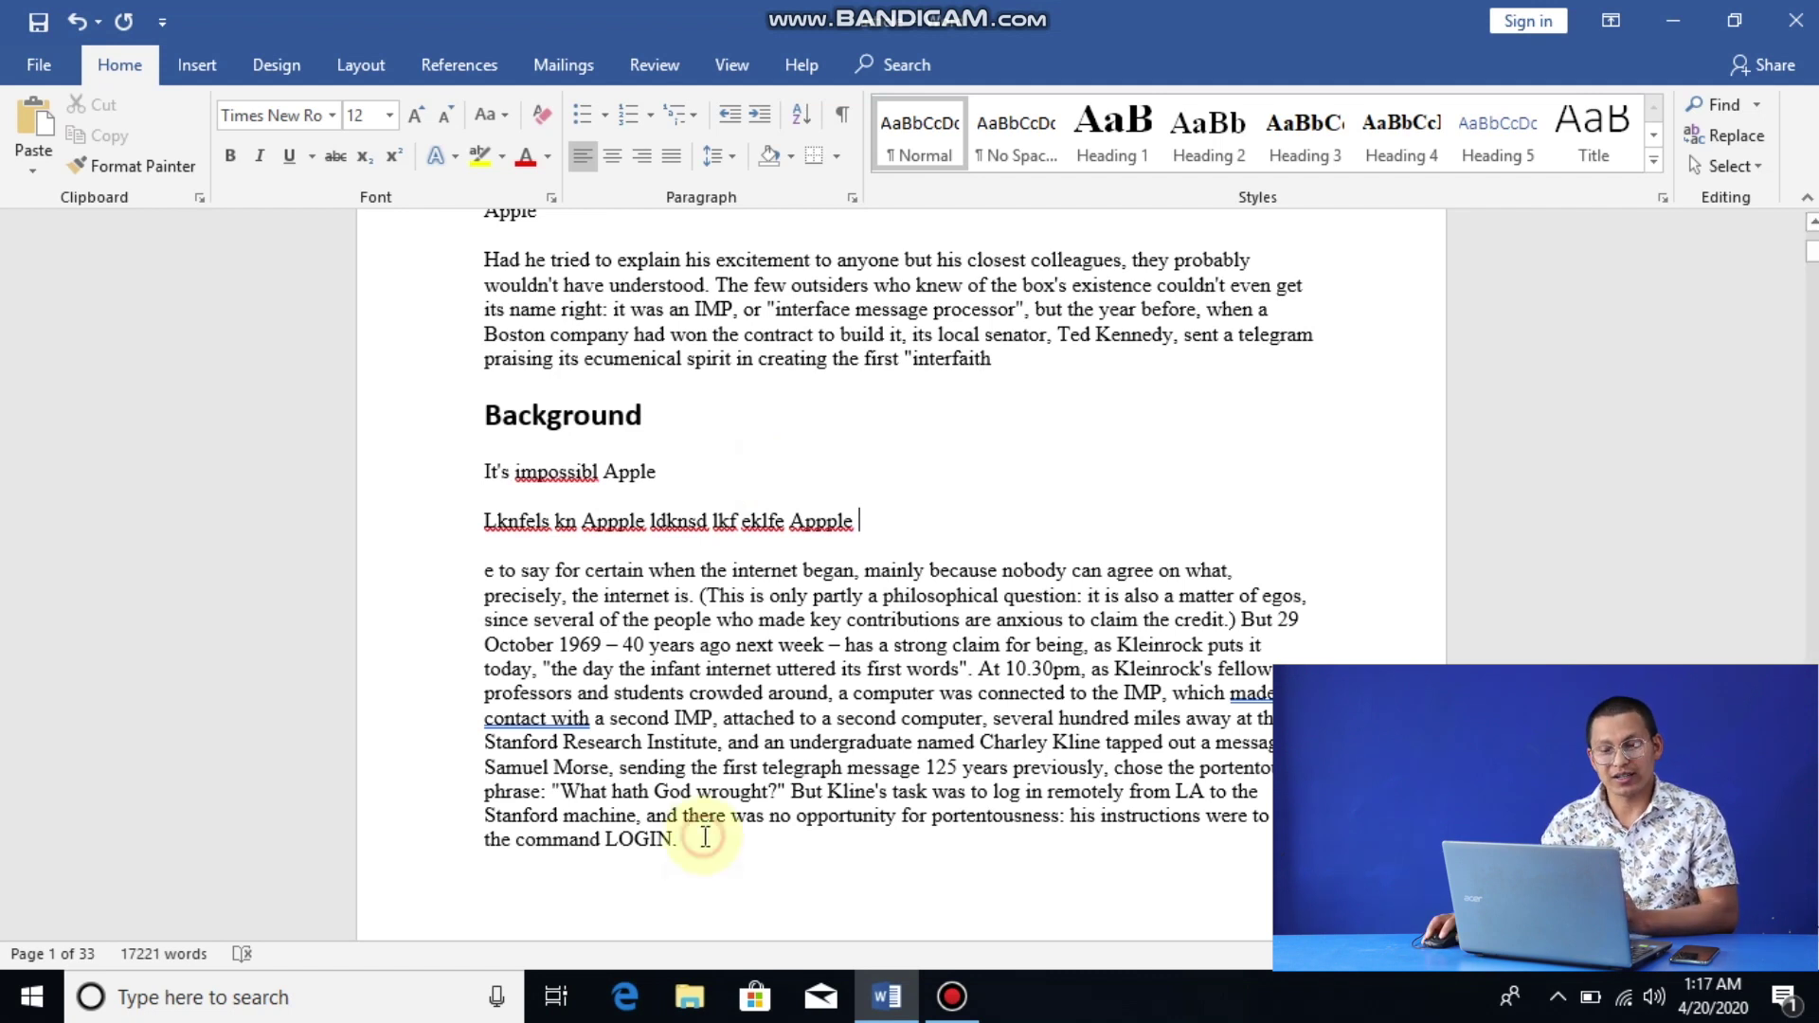
left_click(692, 840)
left_click_drag(689, 840, 531, 555)
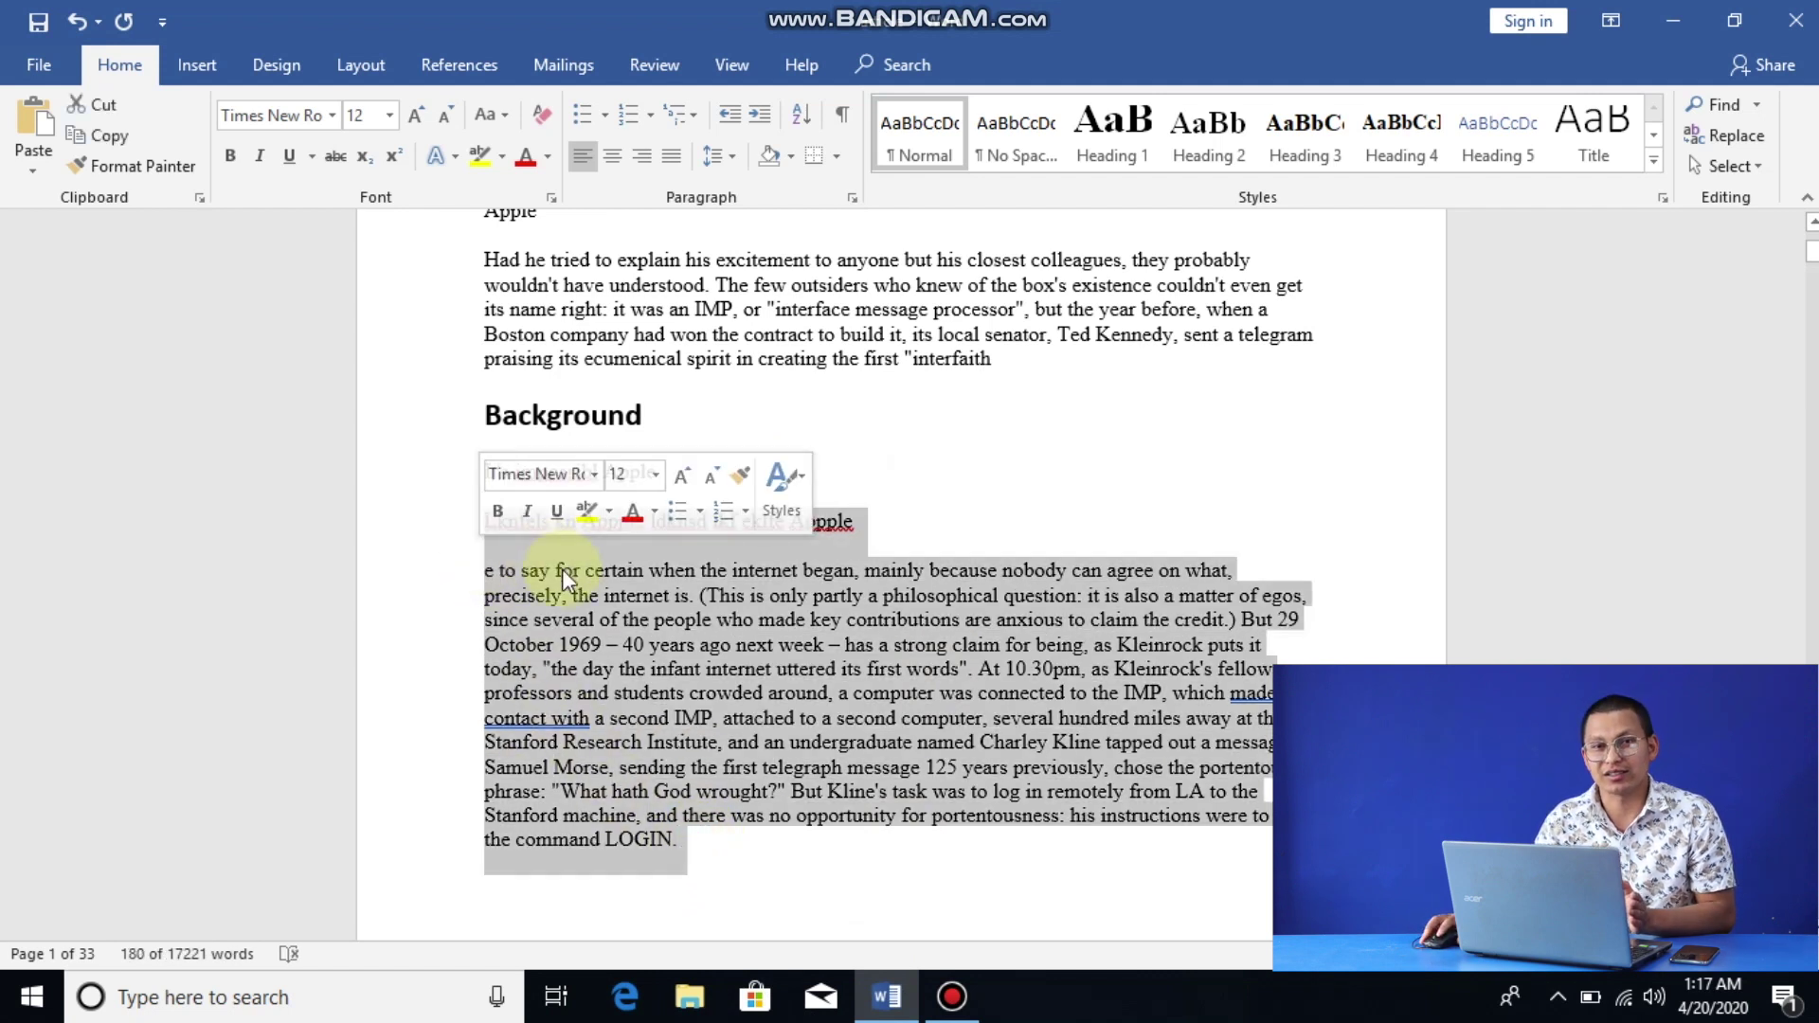
left_click(978, 580)
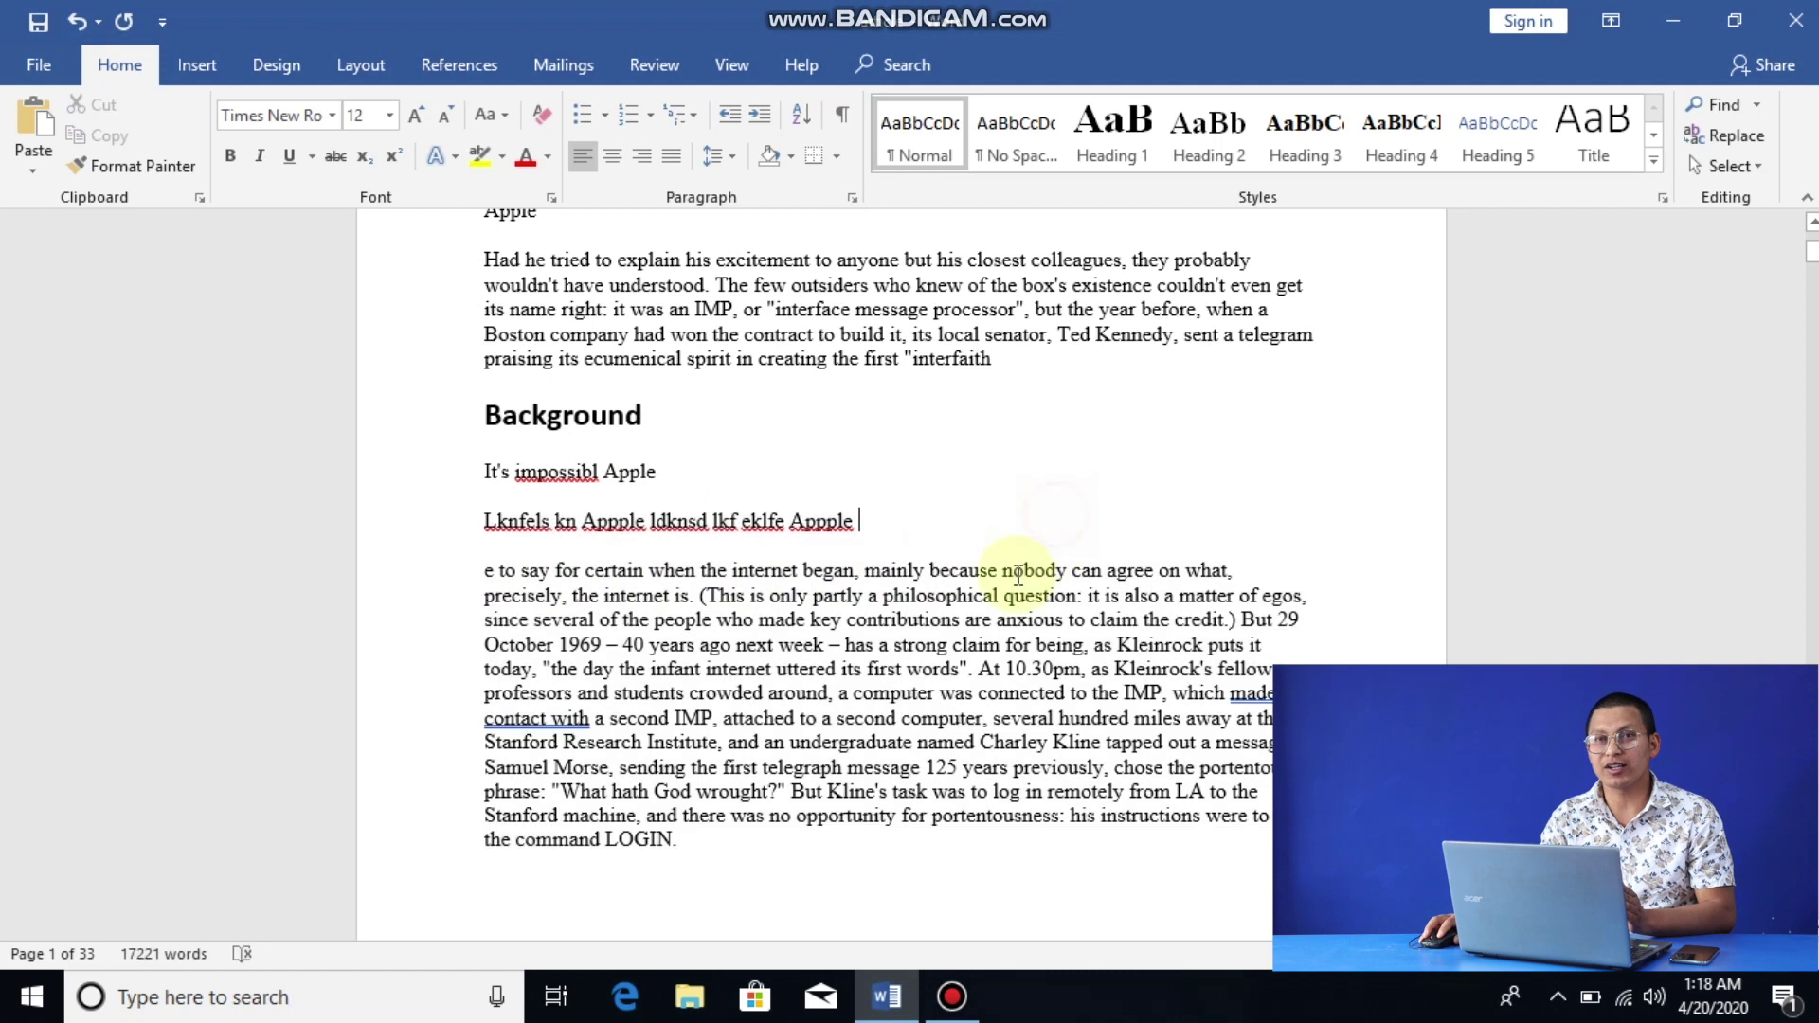
Step: In the paragraph starting "e to say for certain", select the word "because", the whole paragraph, and finally only its first sentence
double_click(963, 571)
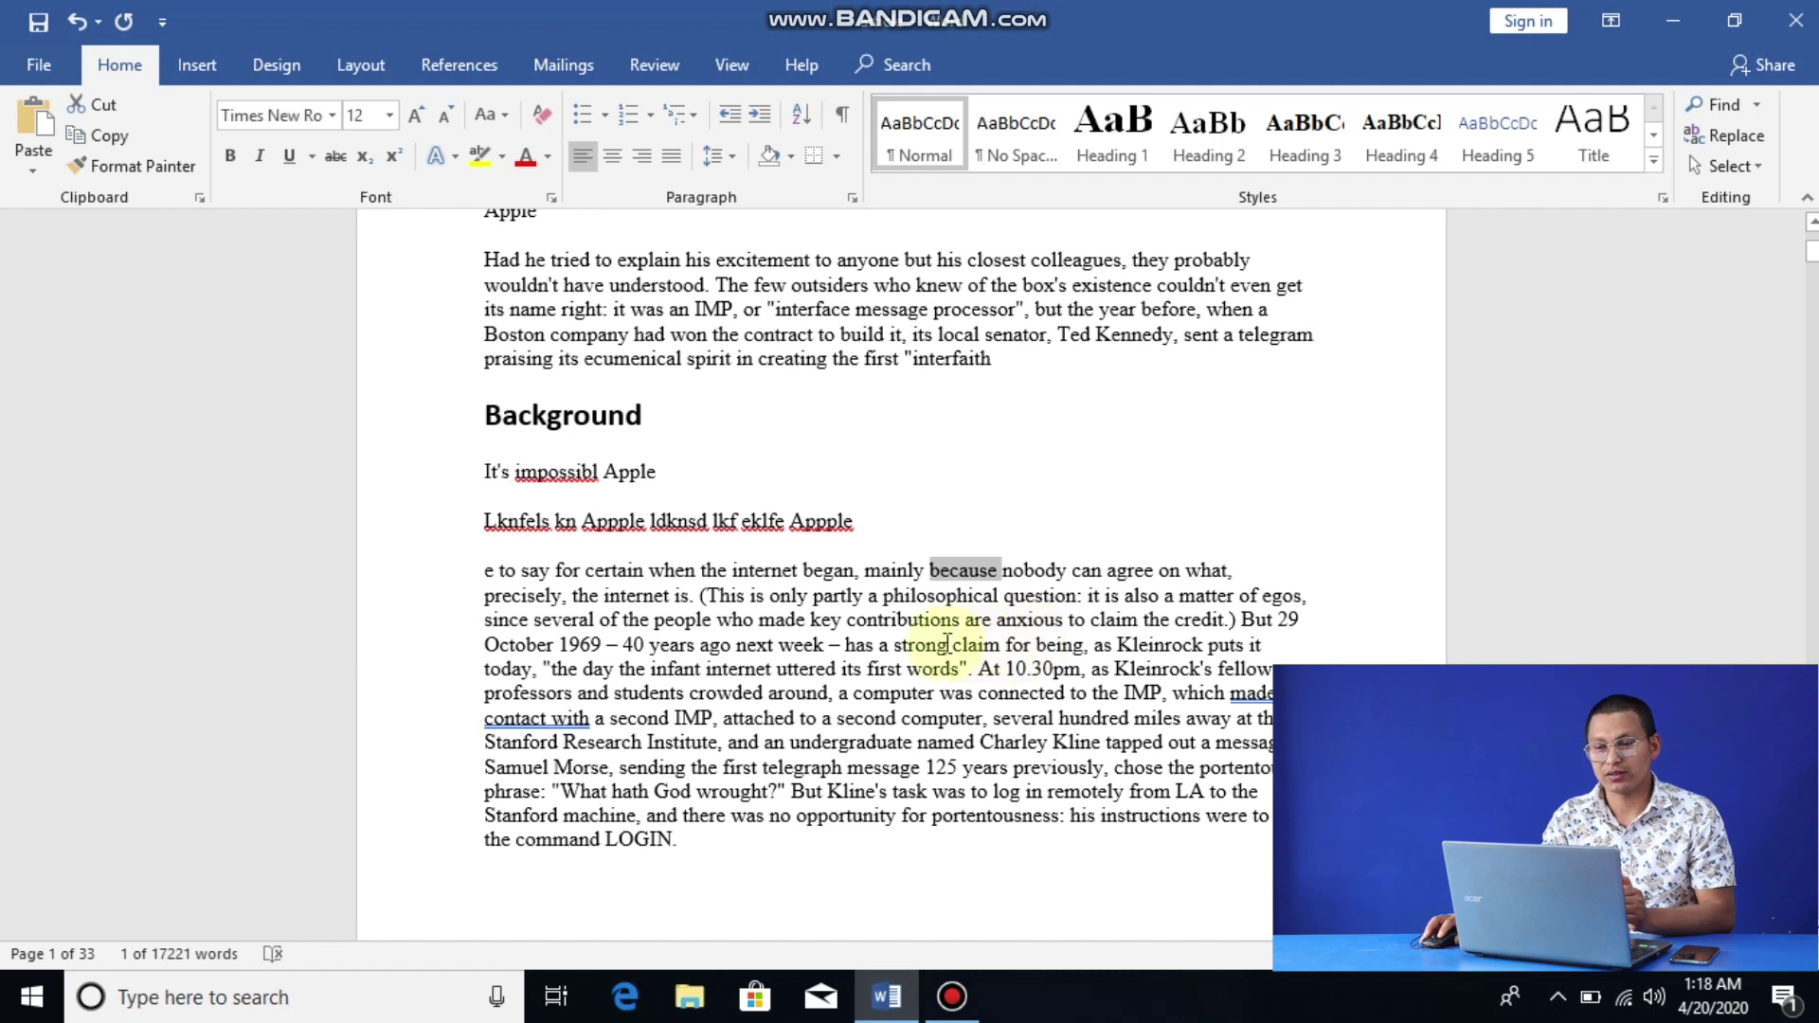
triple_click(915, 646)
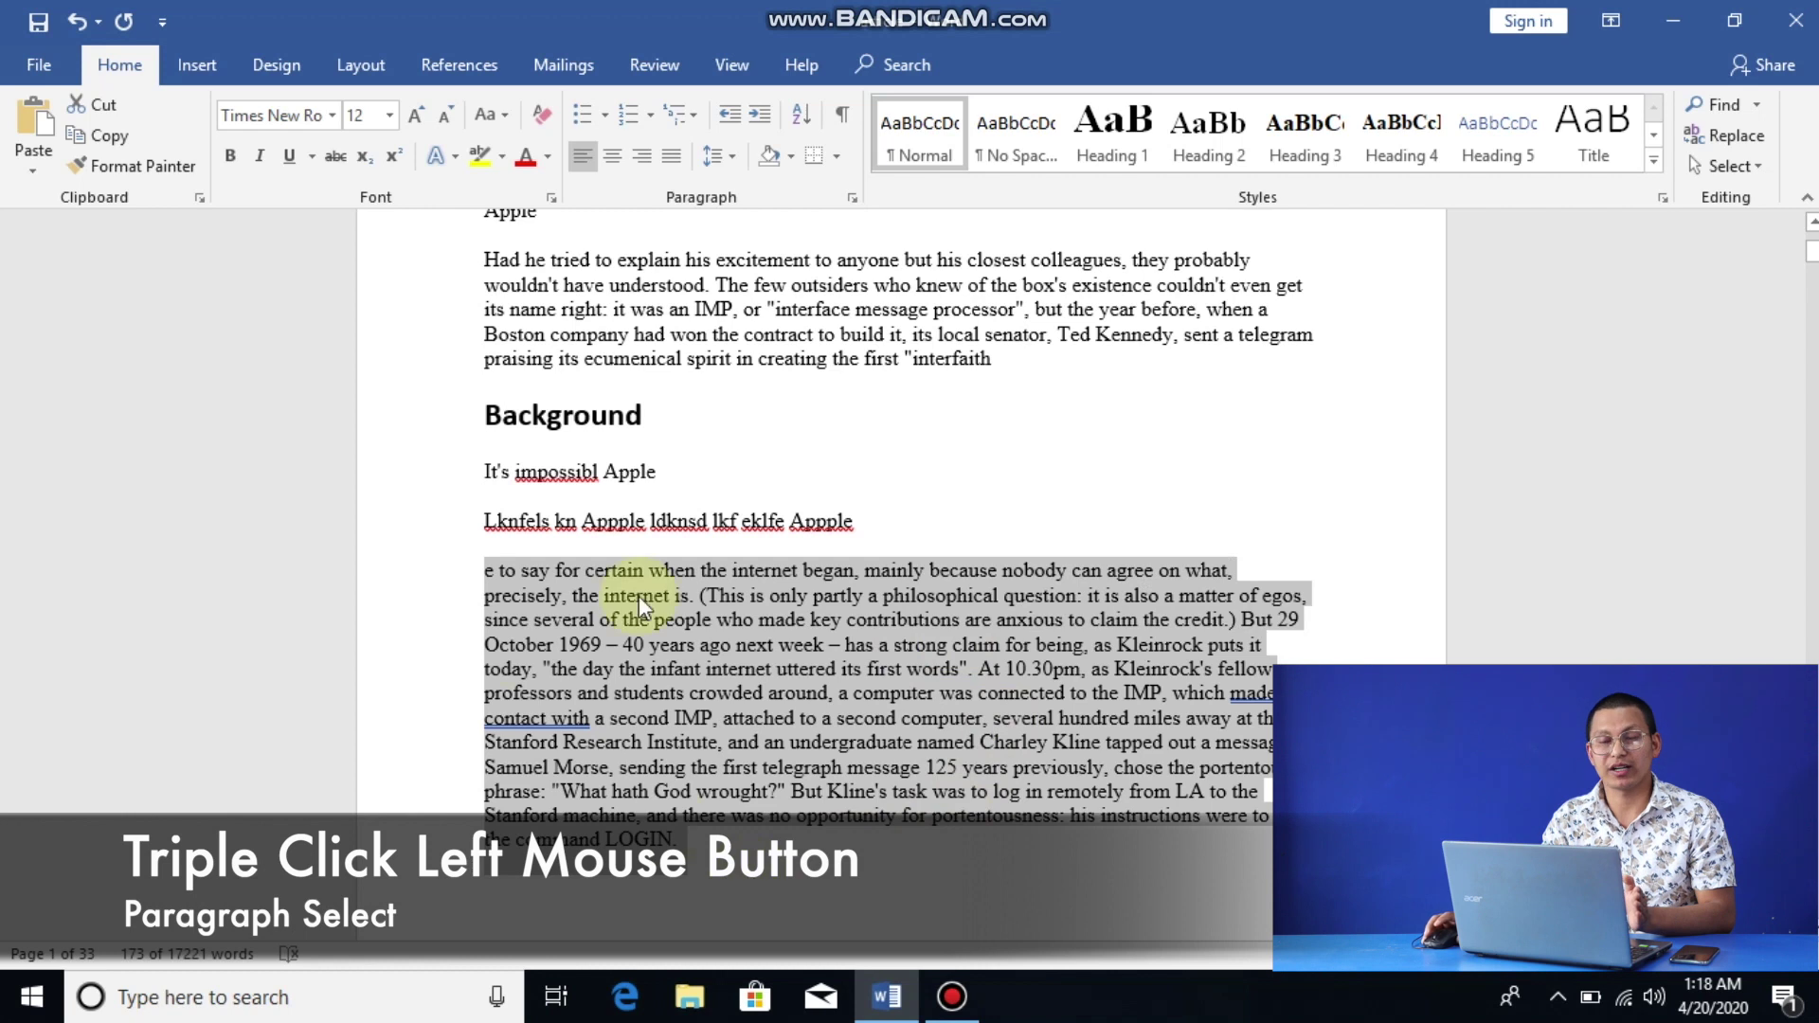
left_click(799, 669)
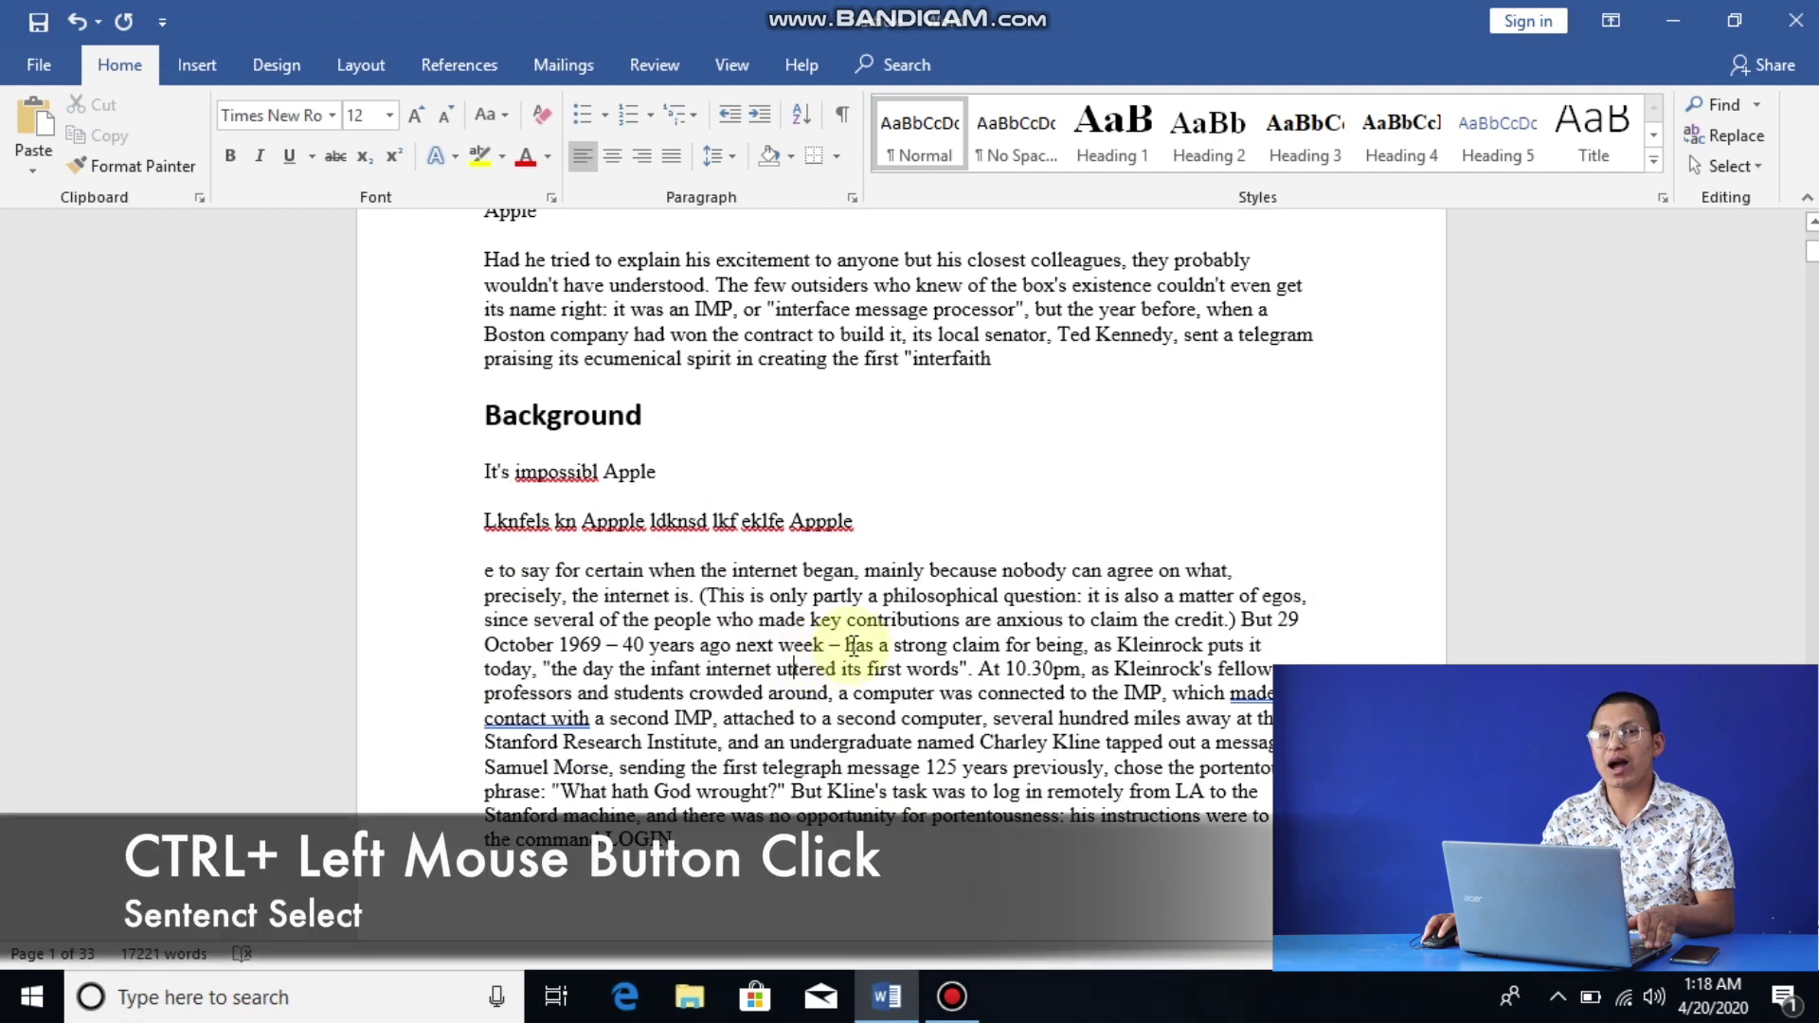
left_click(629, 571, "ctrl")
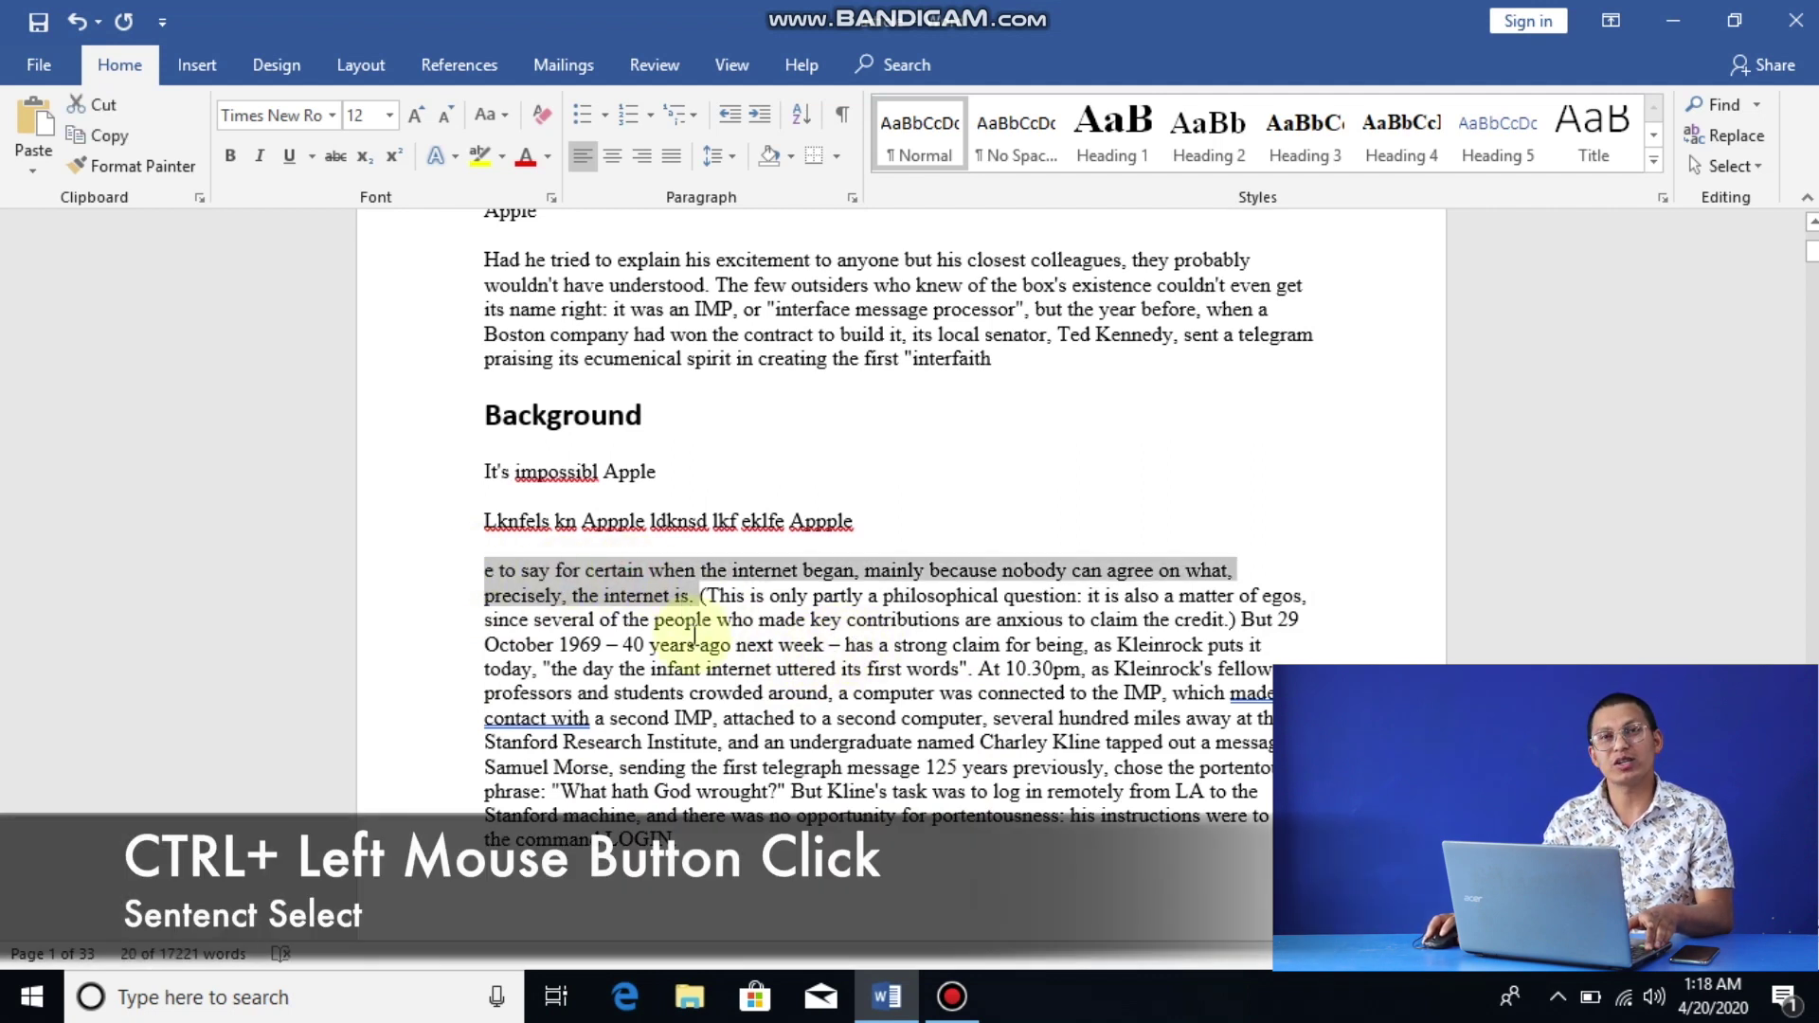
Step: Create a horizontal line from three hyphens between the "interfaith" paragraph and the "Background" heading, with one empty line above it
left_click(1056, 355)
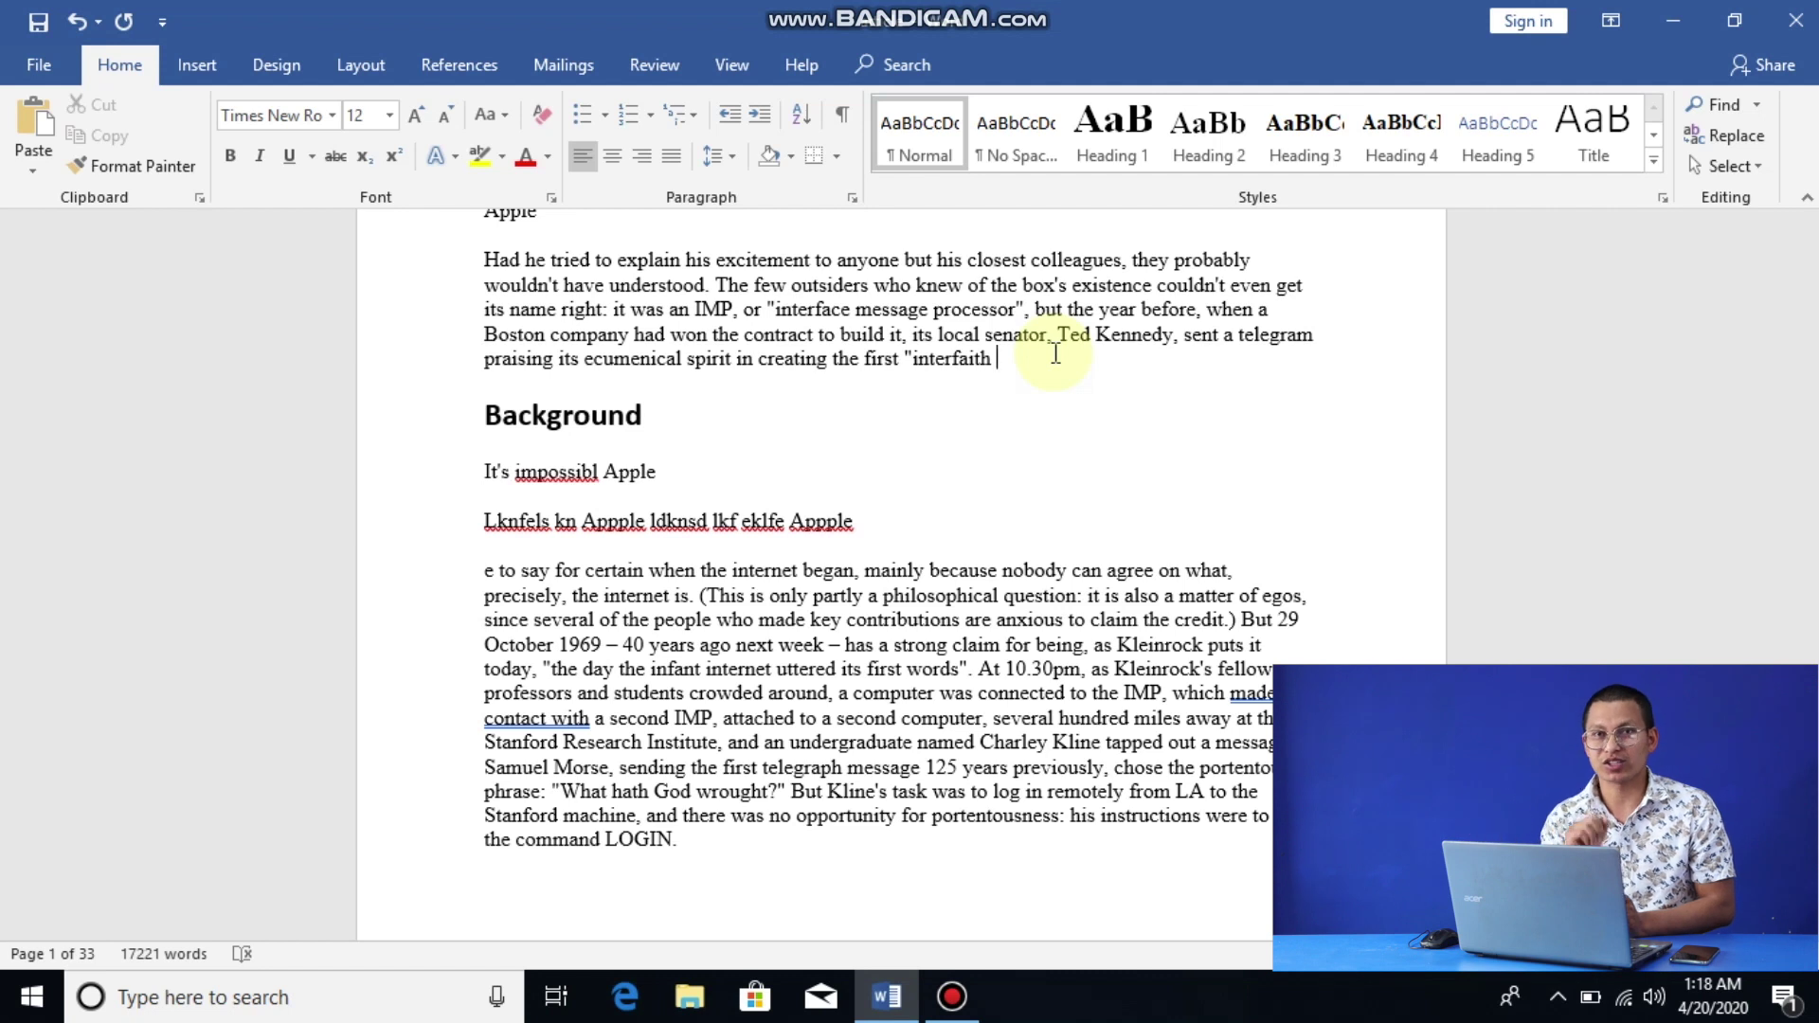
key("Return")
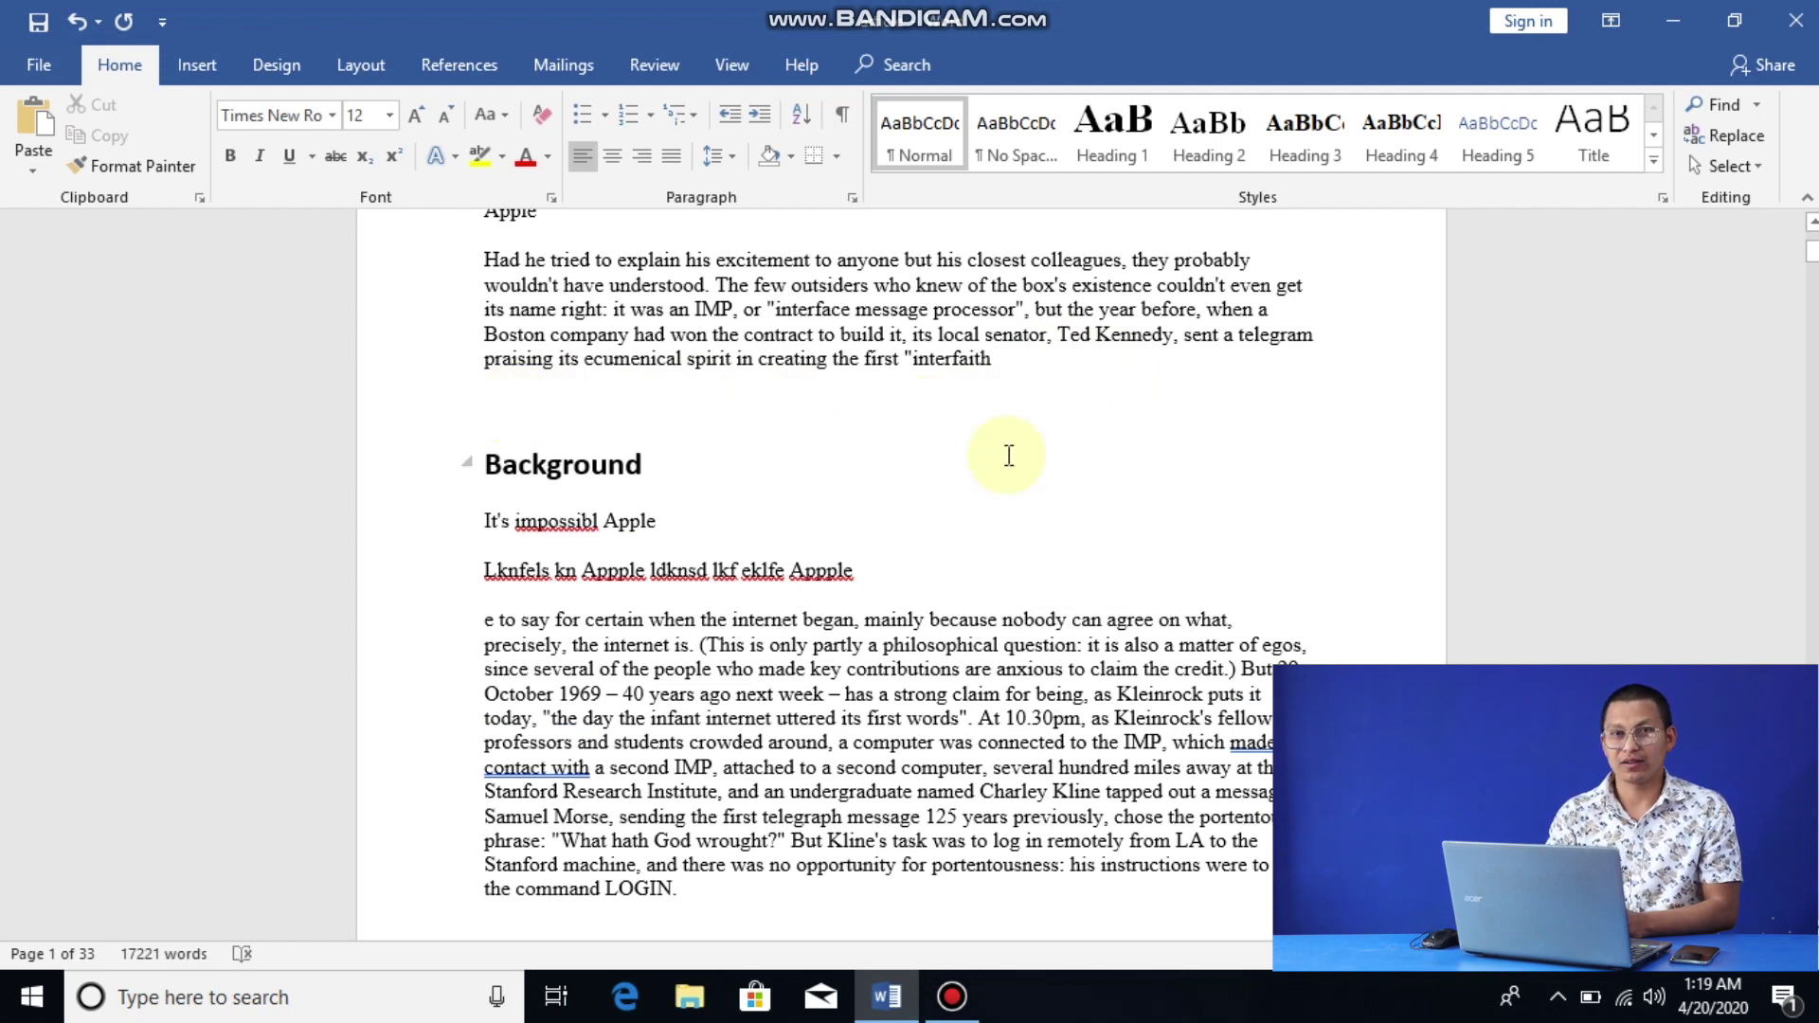
type("---")
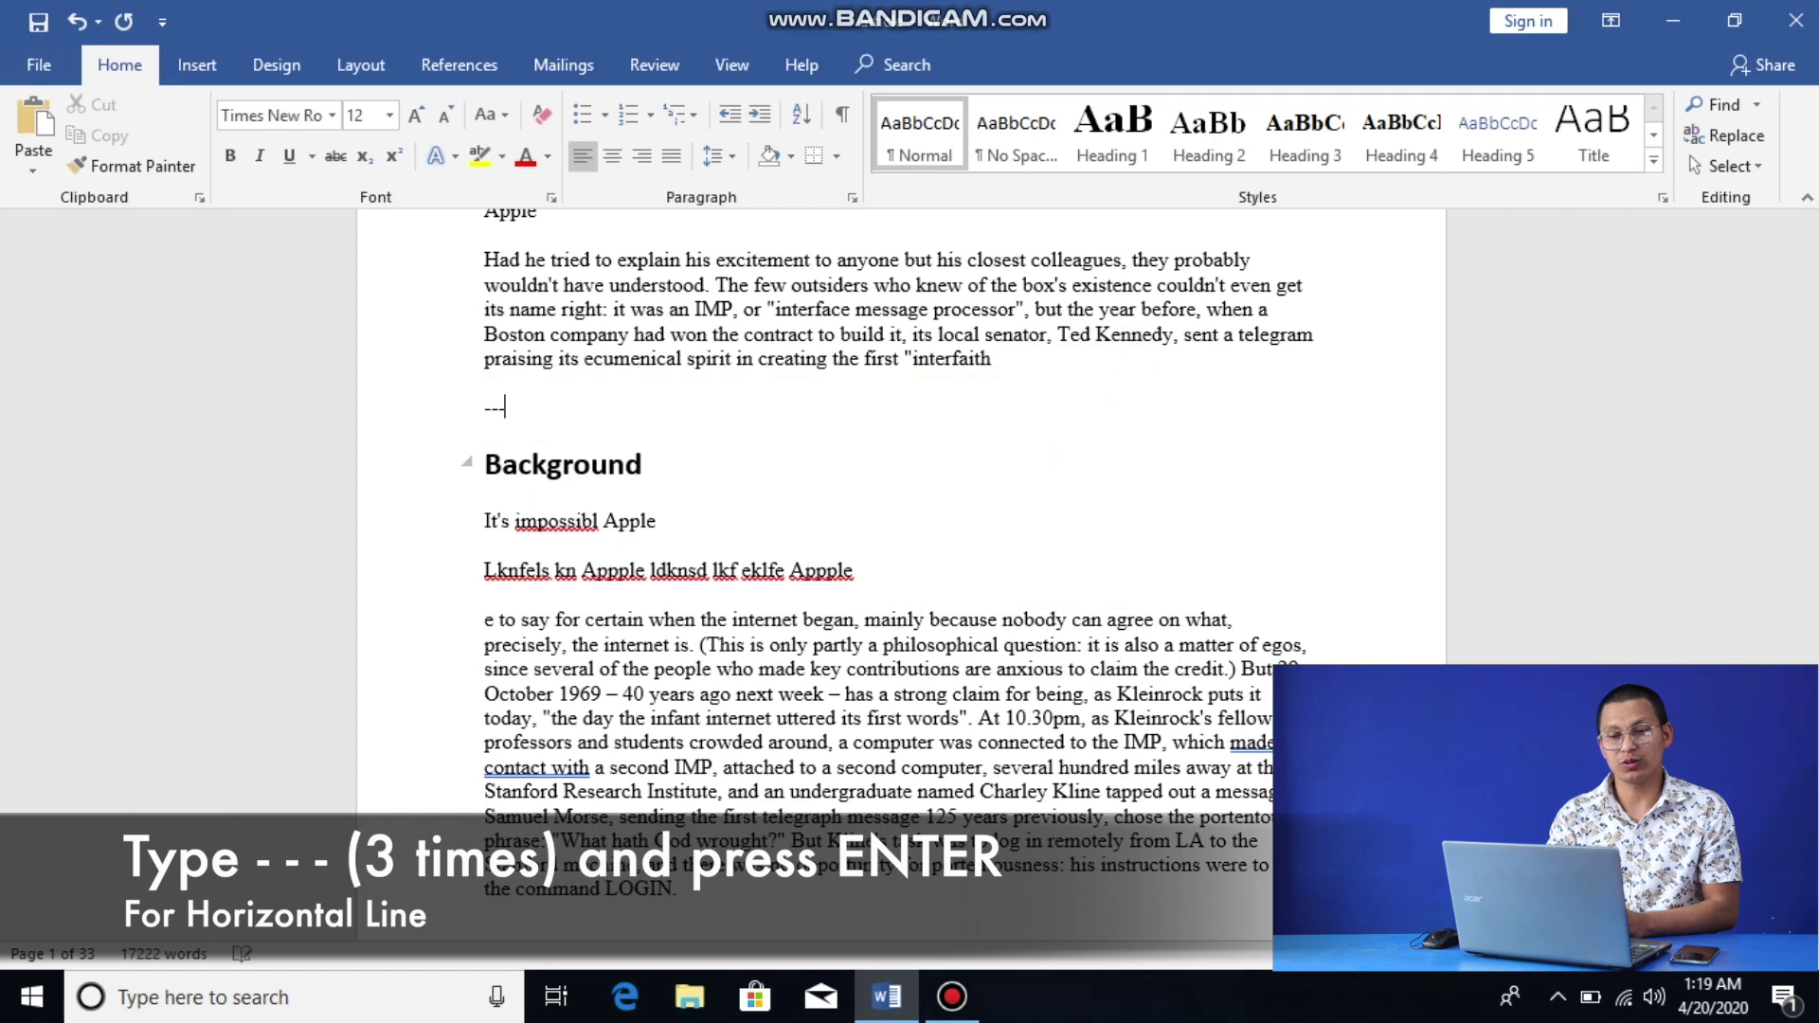
key("Return")
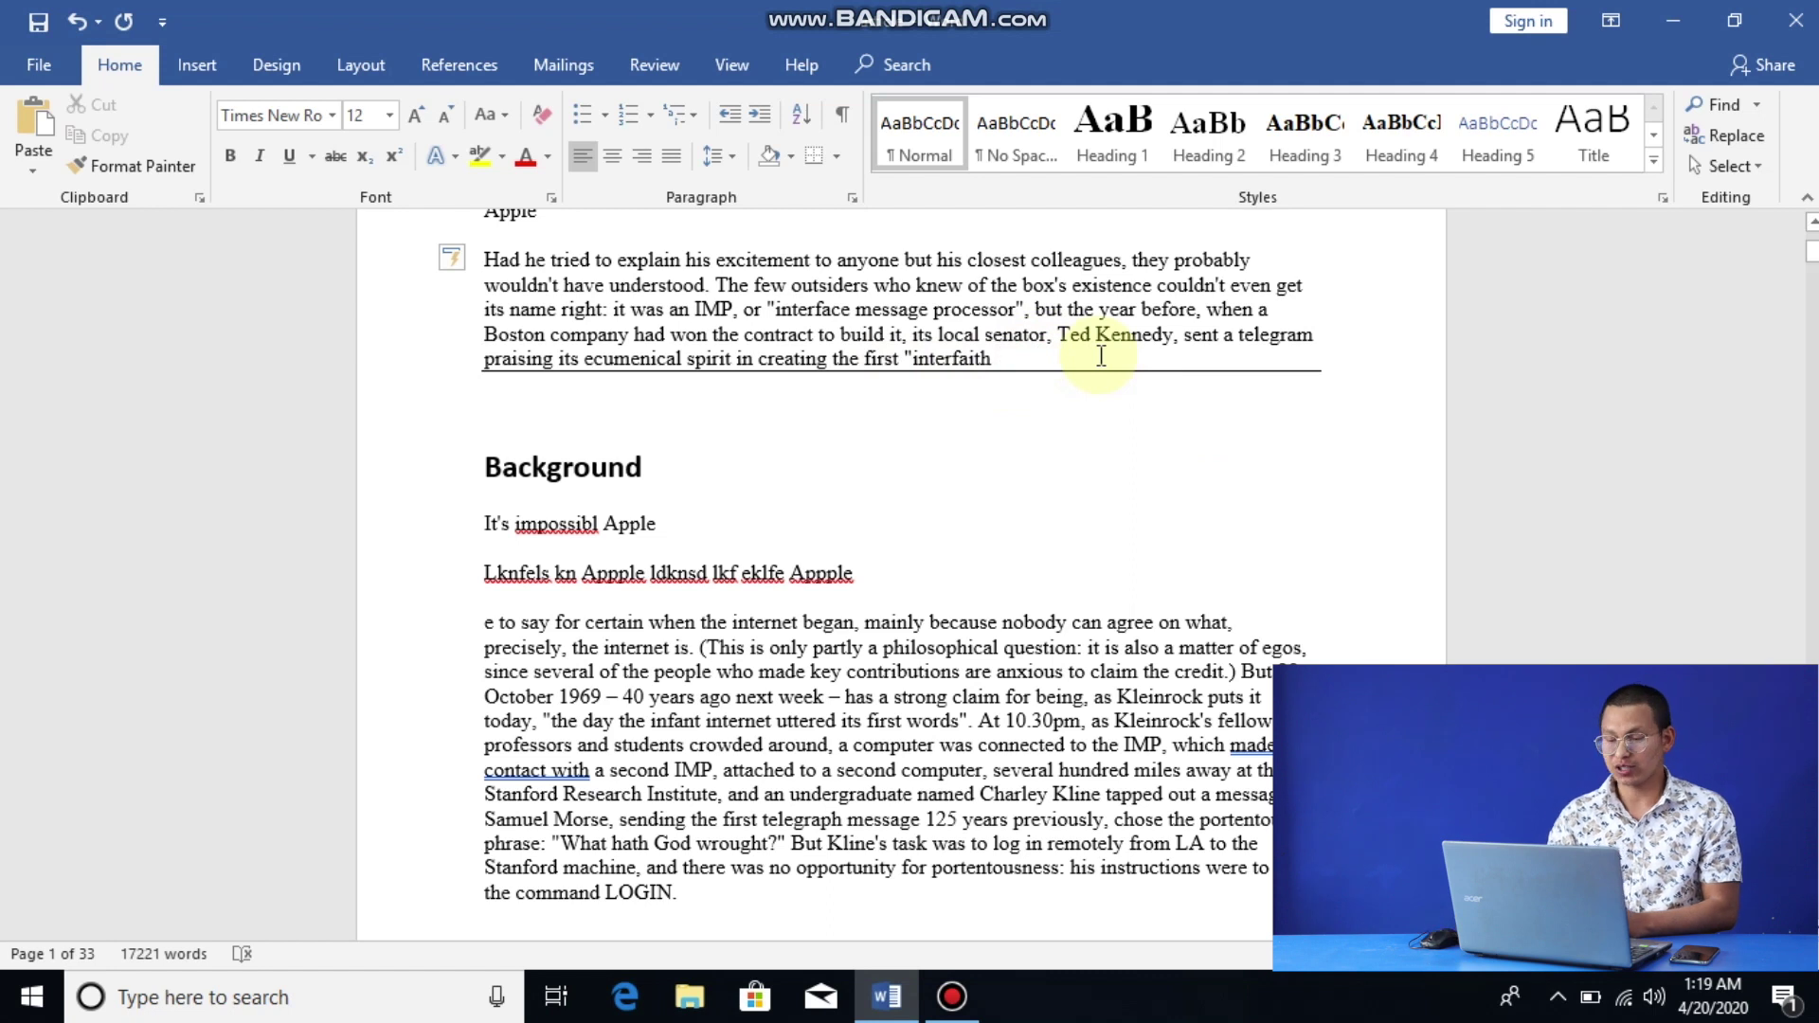
key("Return")
key("Return")
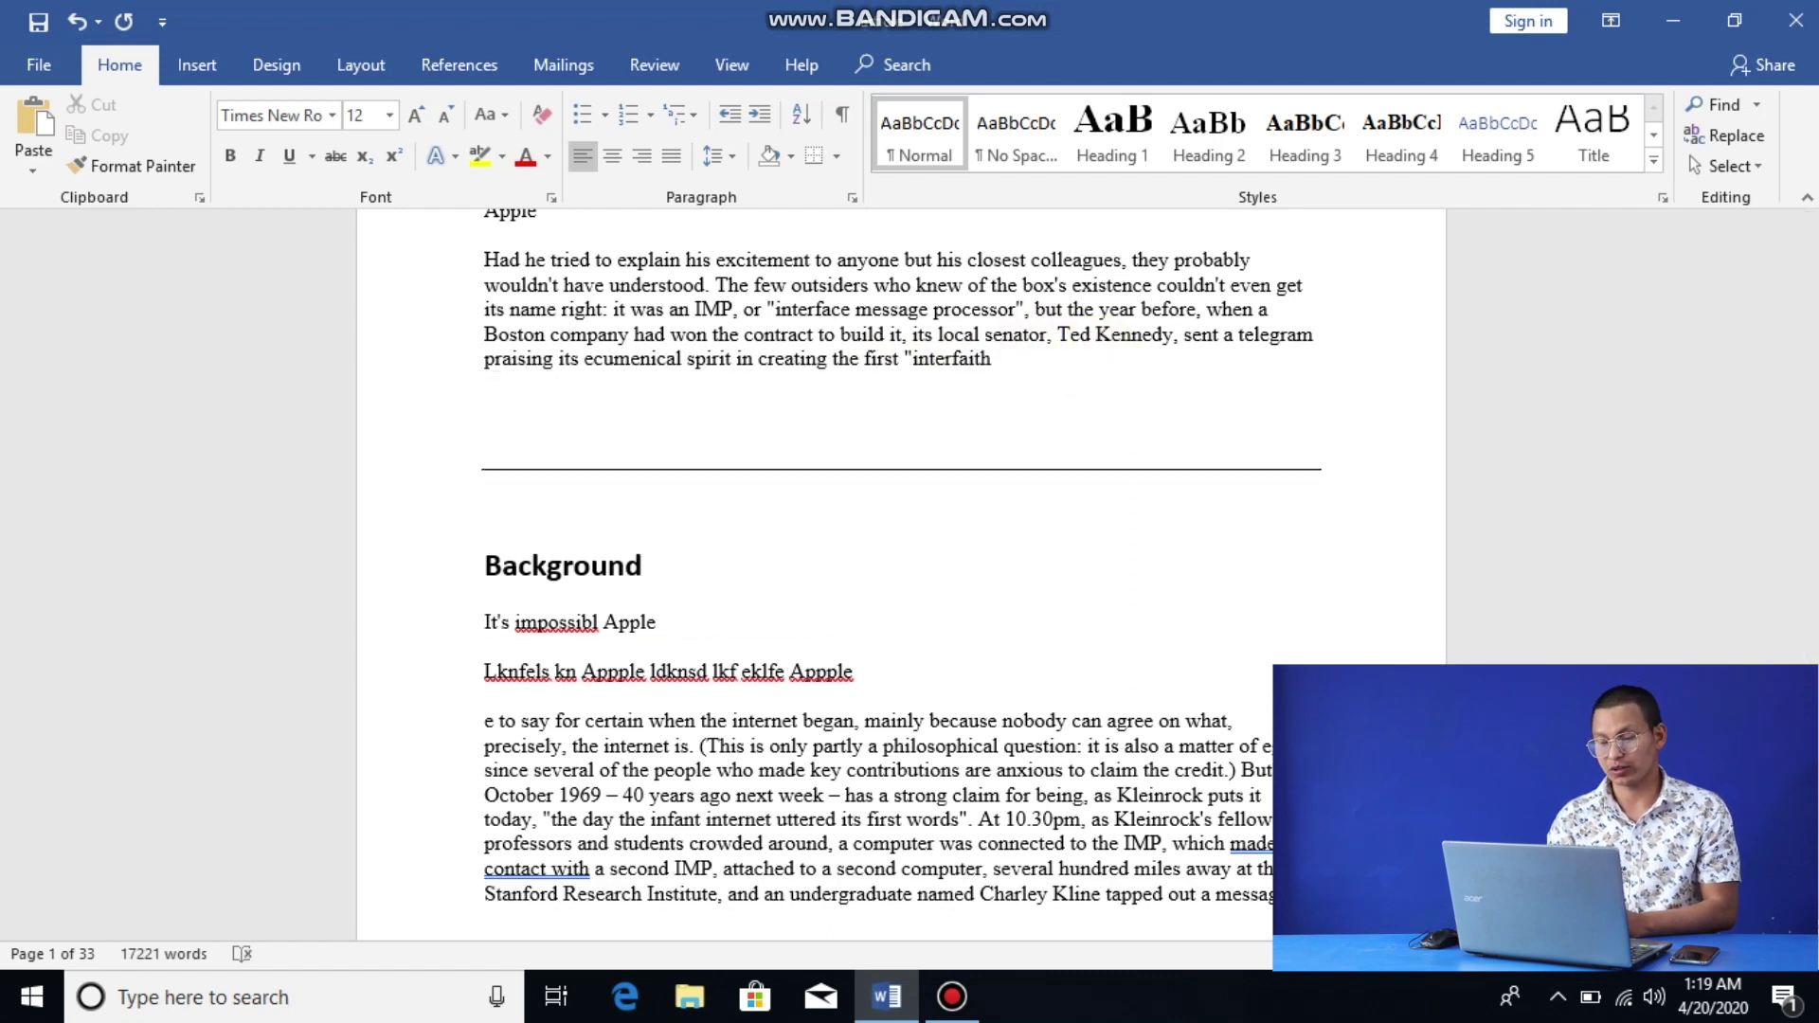
key("ctrl+z")
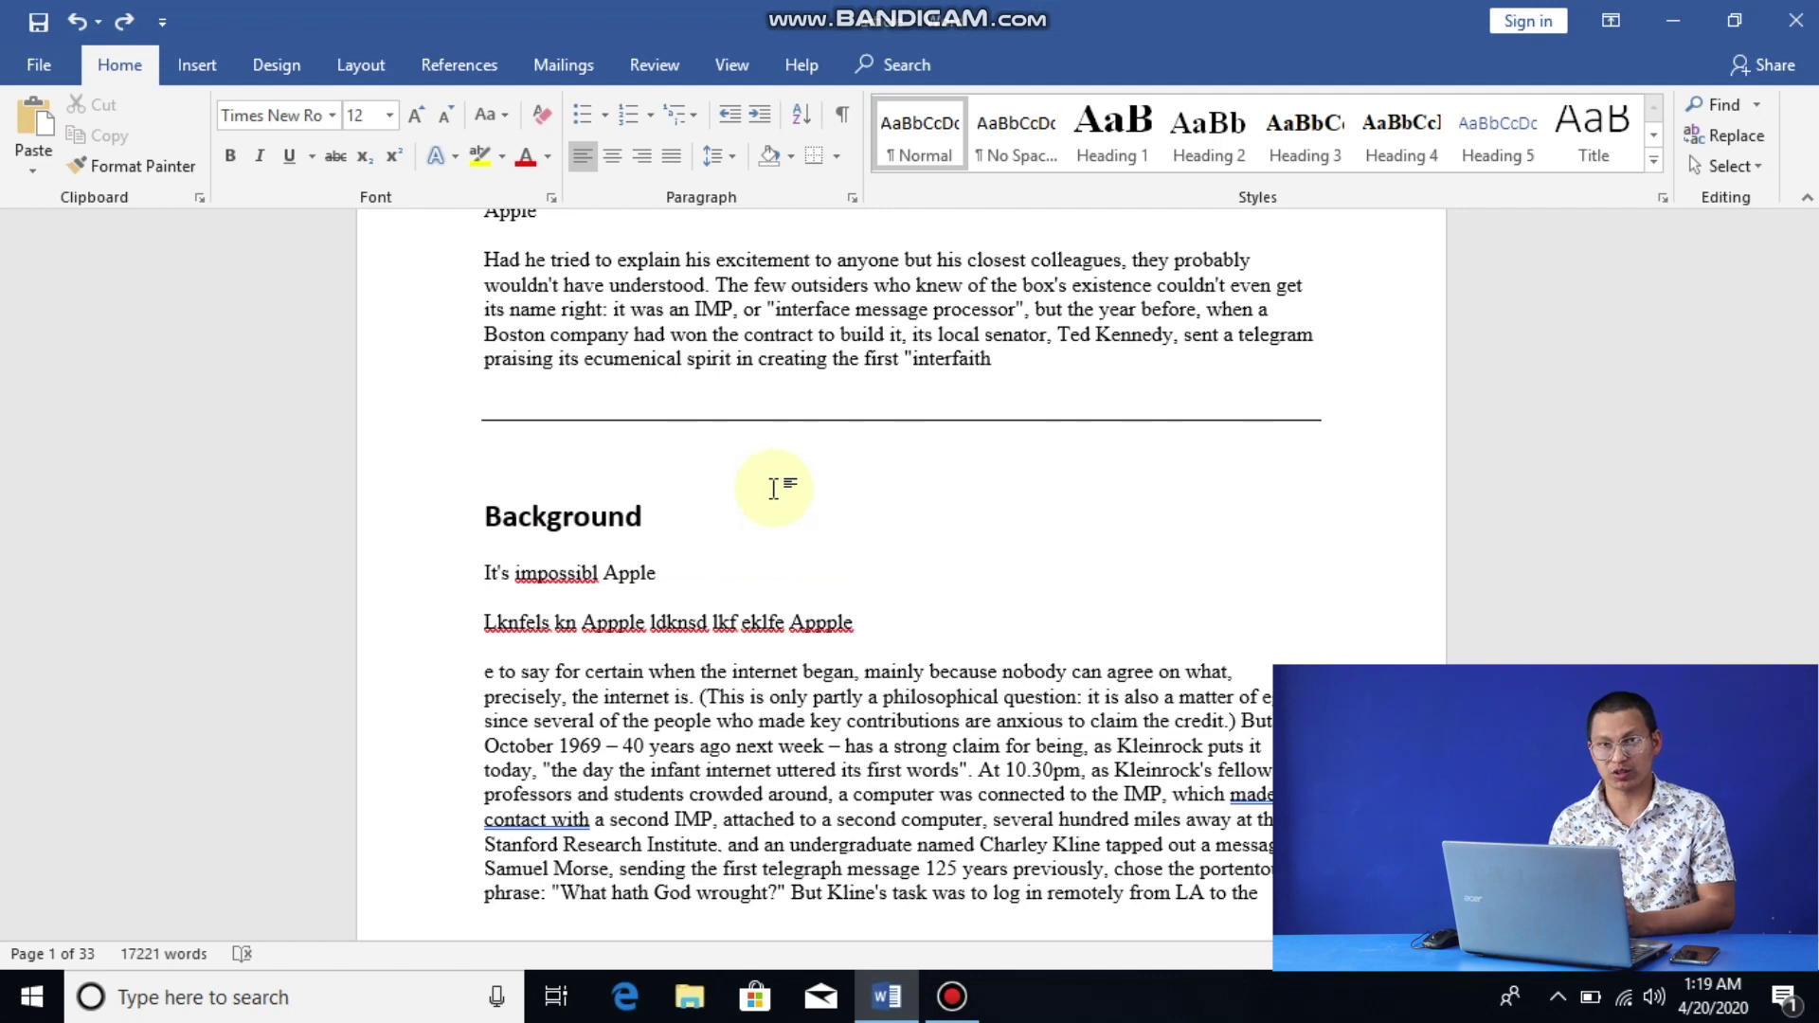
Step: Enter "A2-b2" and "H2O" on two separate lines below the horizontal line
type("A2-b2")
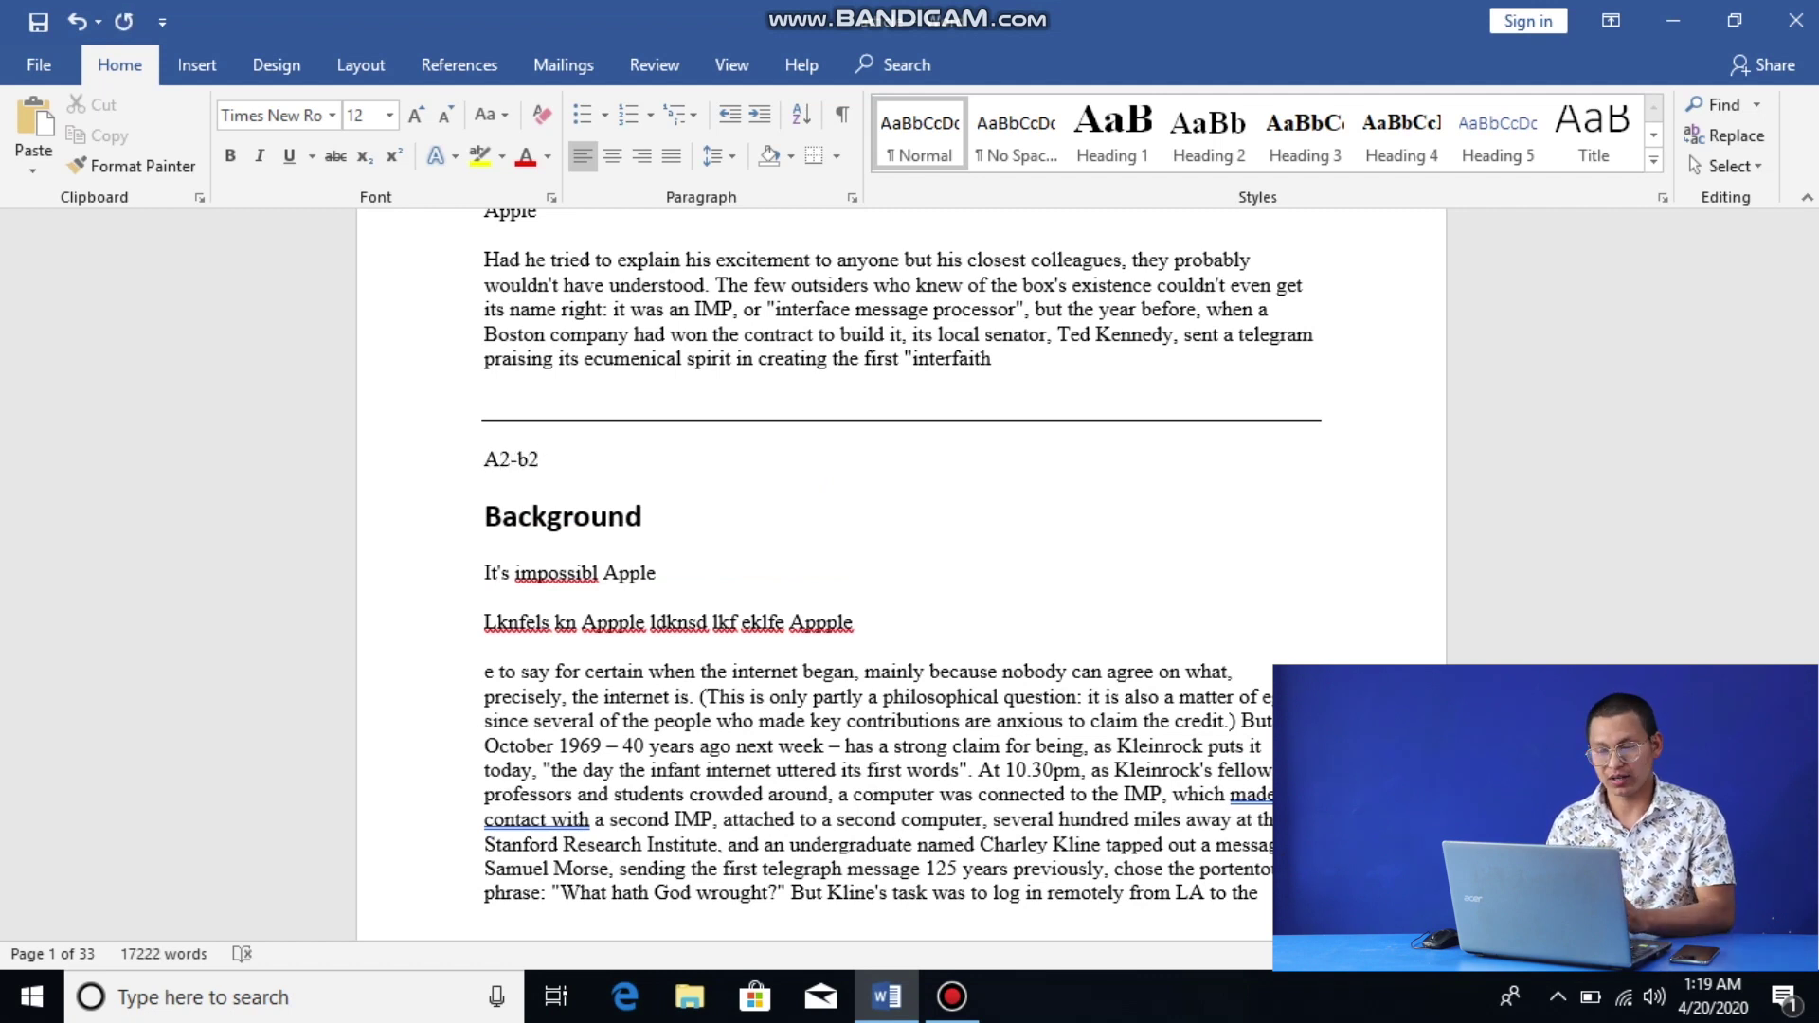
key("Return")
type("H2O")
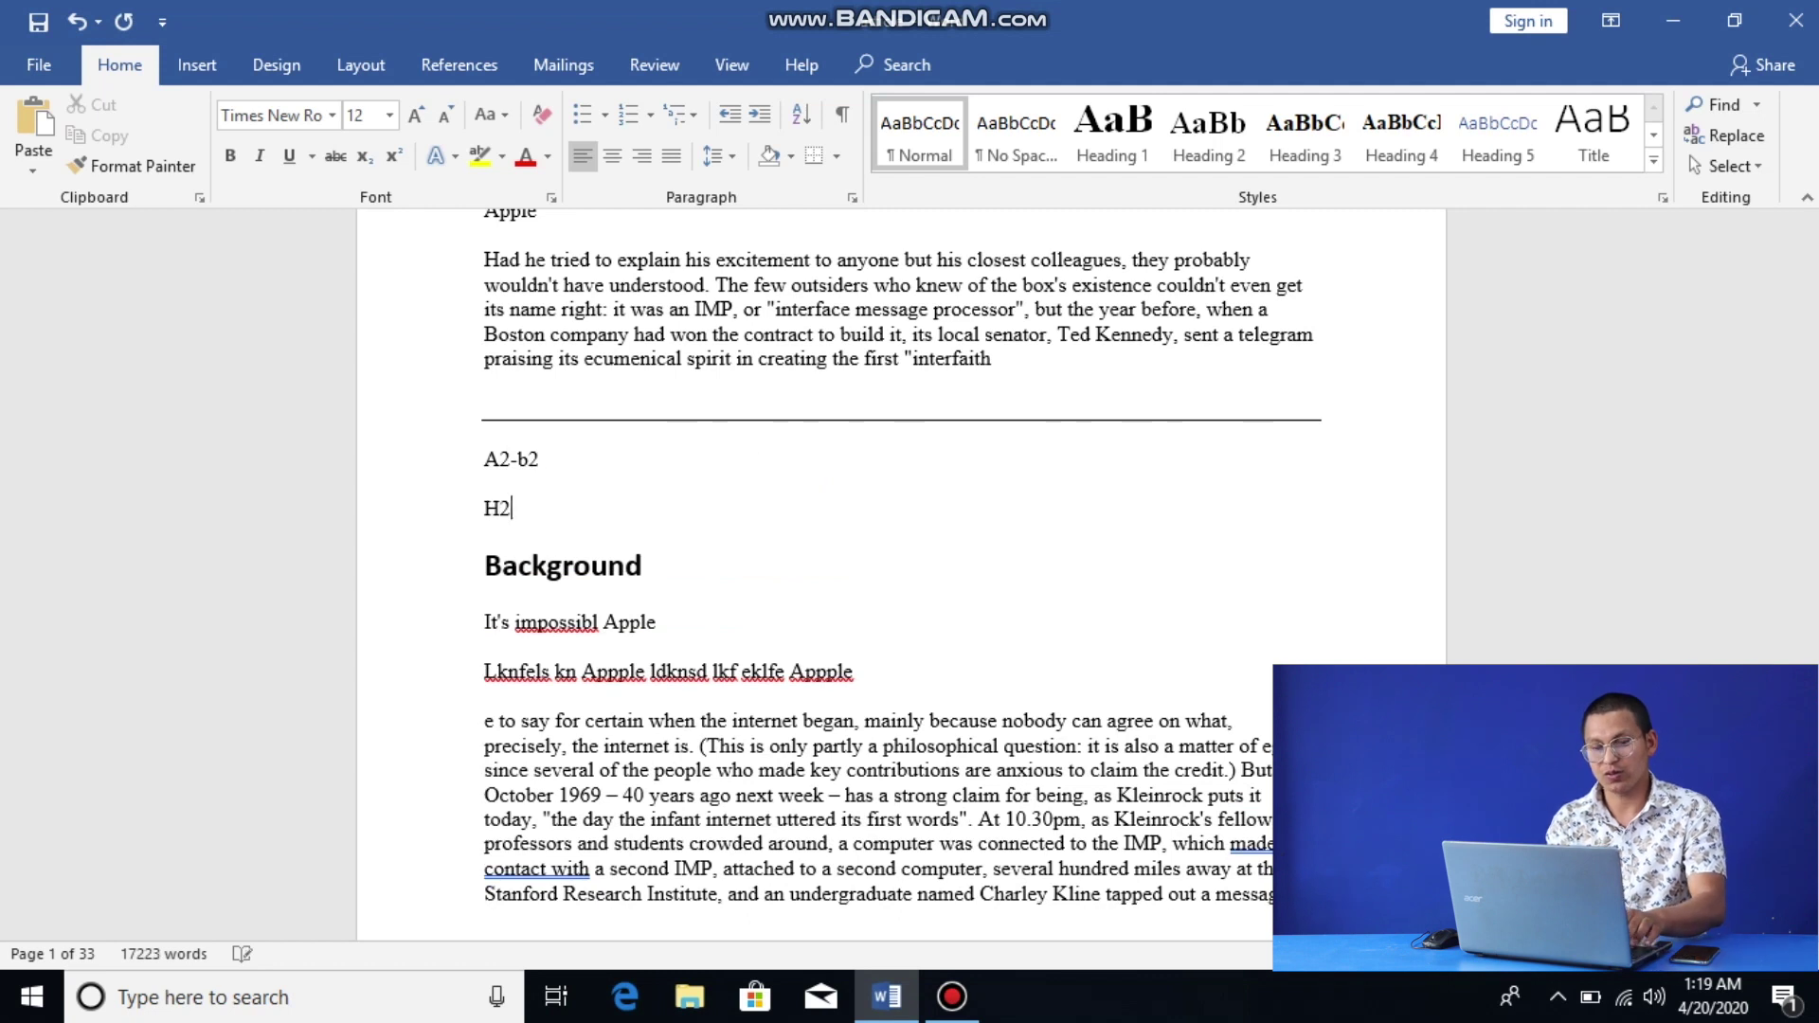
Step: Format the 2 after the A in "A2-b2" as superscript
left_click(502, 452)
left_click_drag(502, 452, 512, 455)
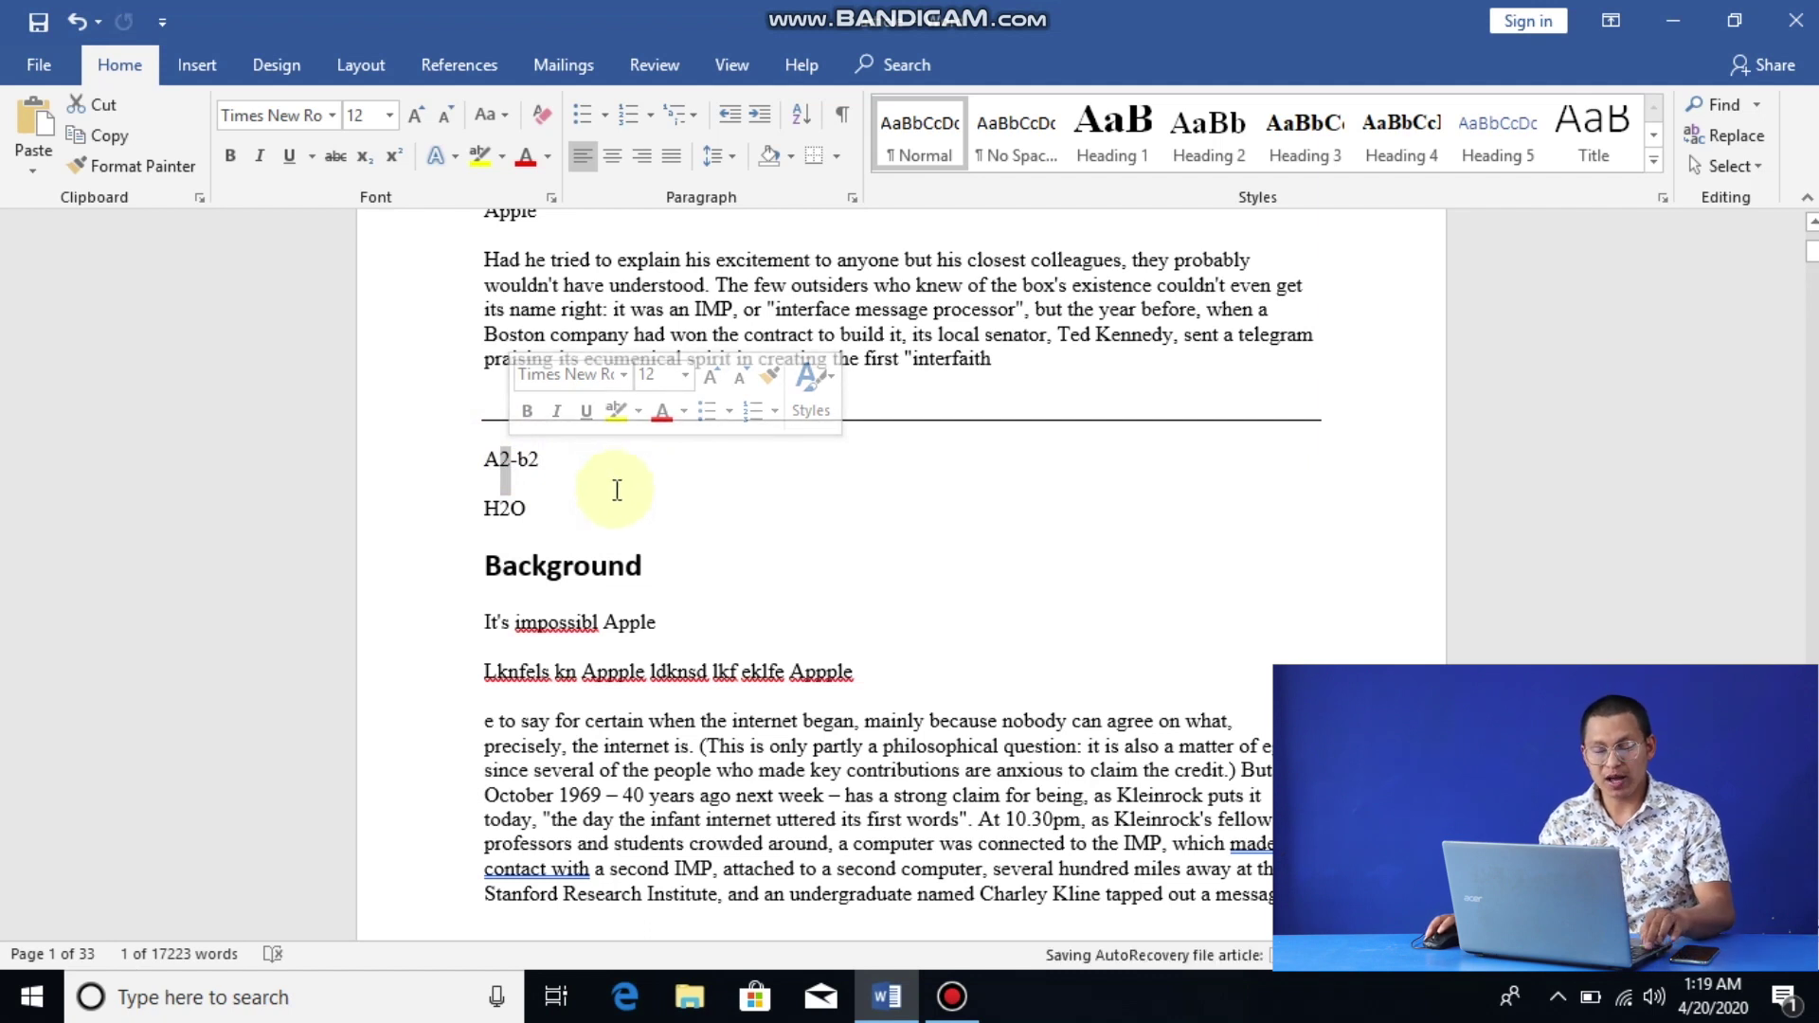
key("ctrl+shift+equal")
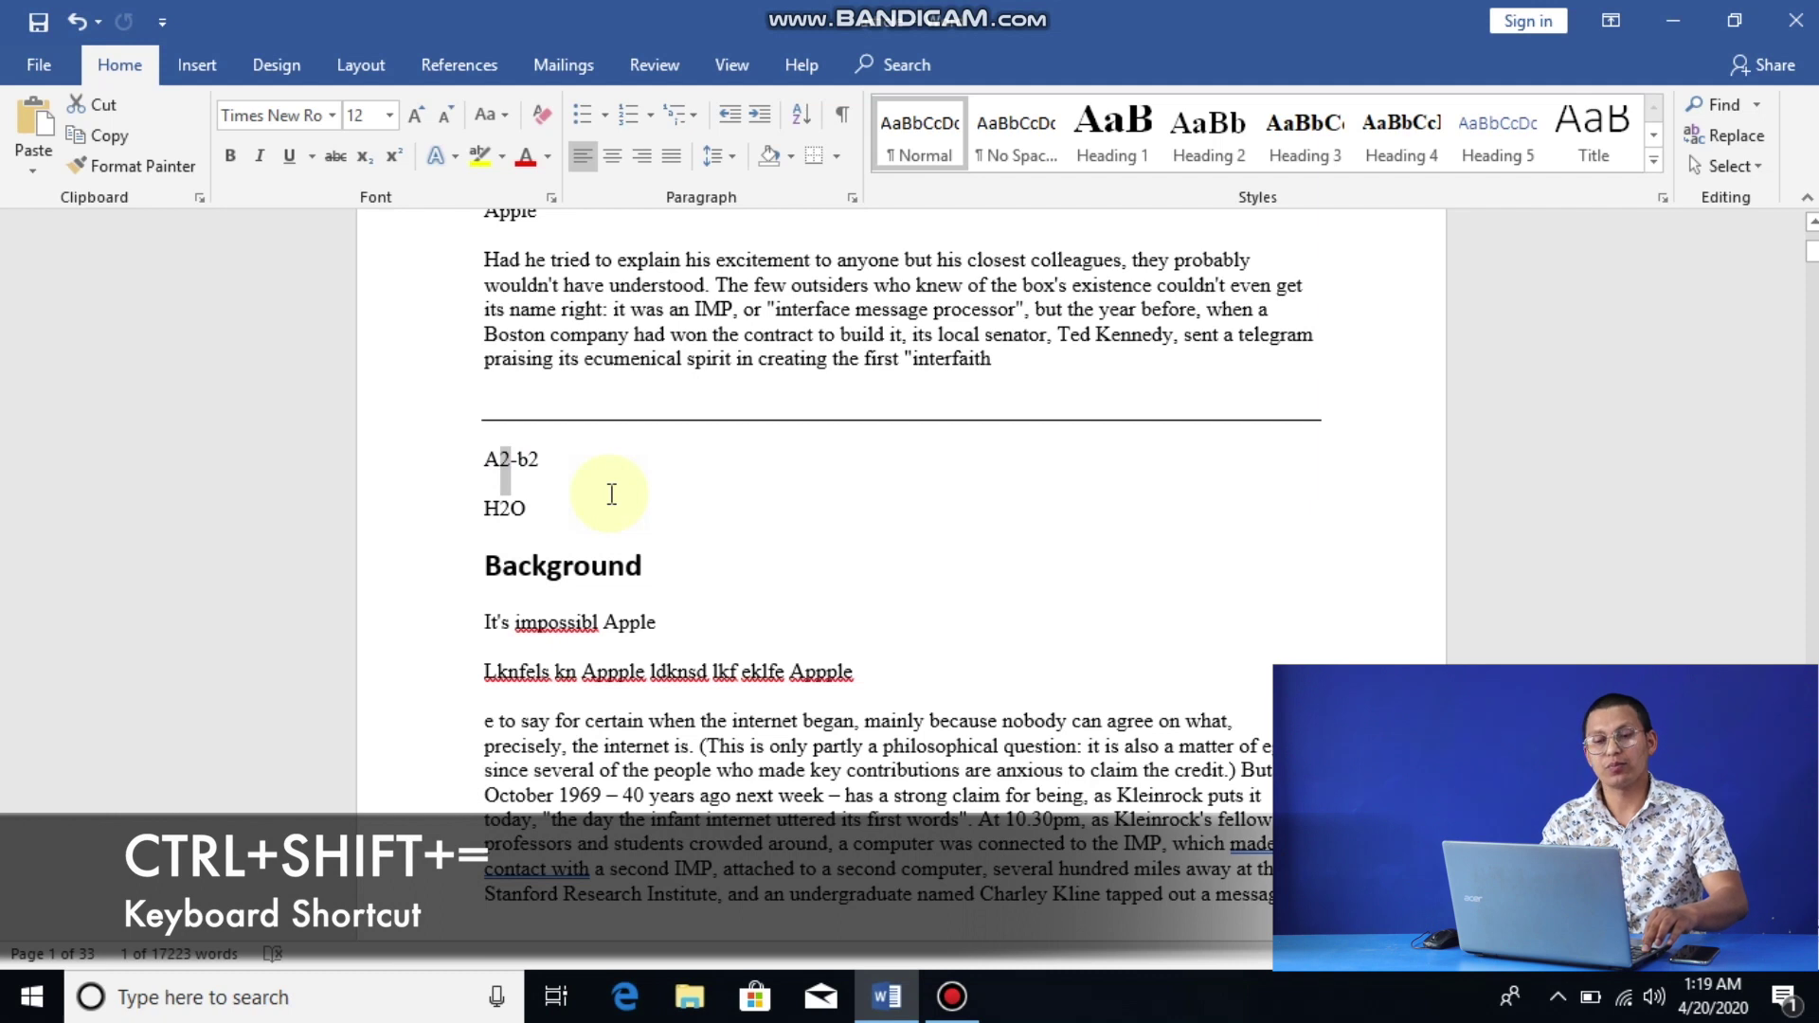
key("ctrl+shift+equal")
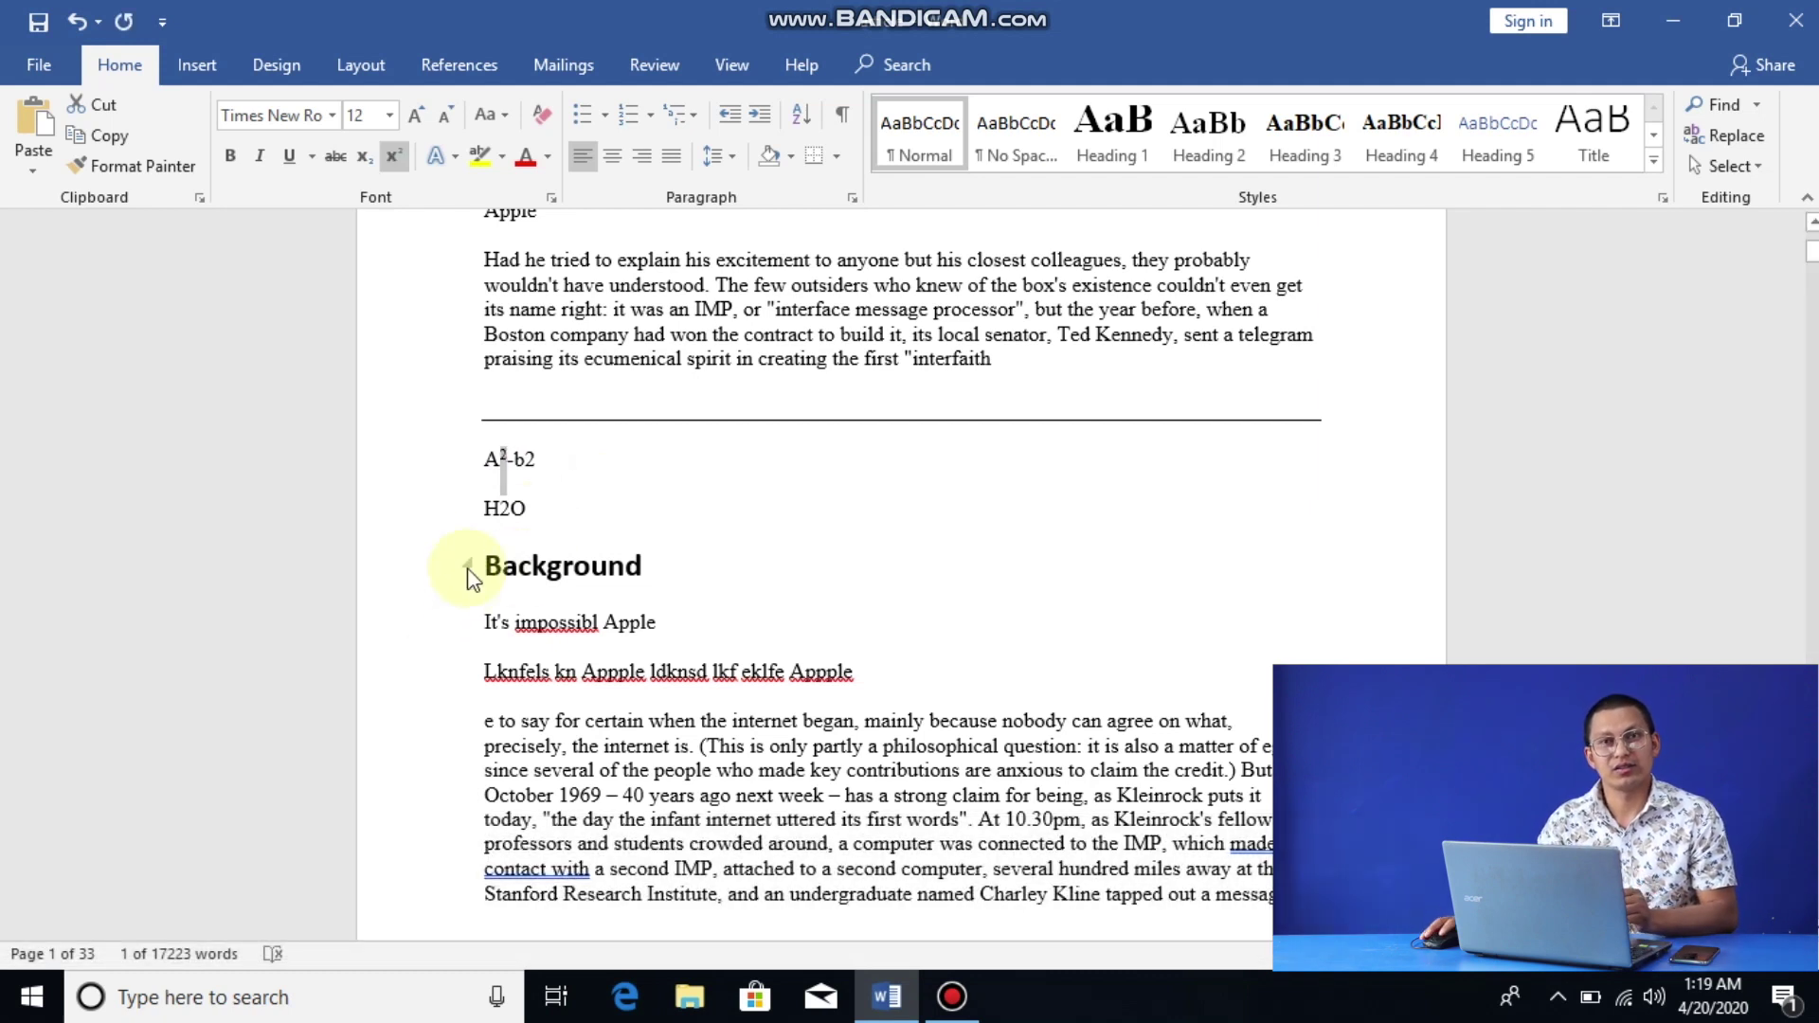
Step: Format the 2 in "H2O" as subscript
left_click_drag(500, 509, 512, 509)
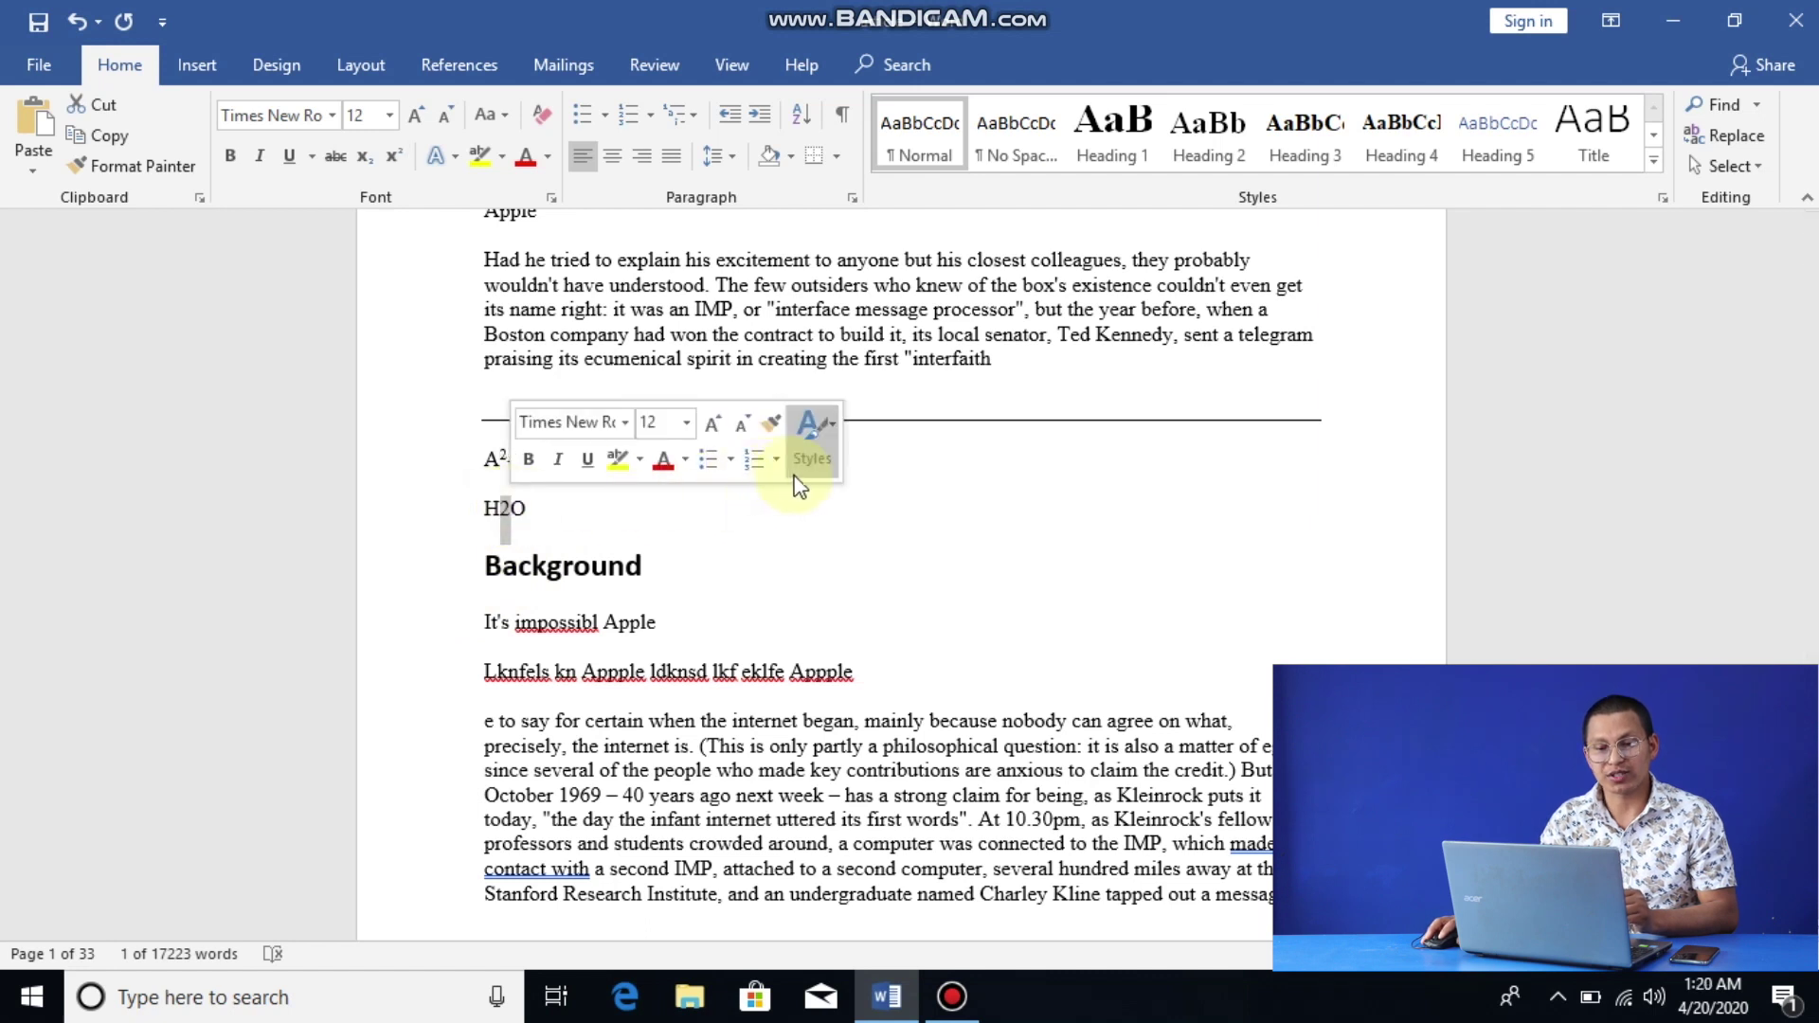
key("ctrl+equal")
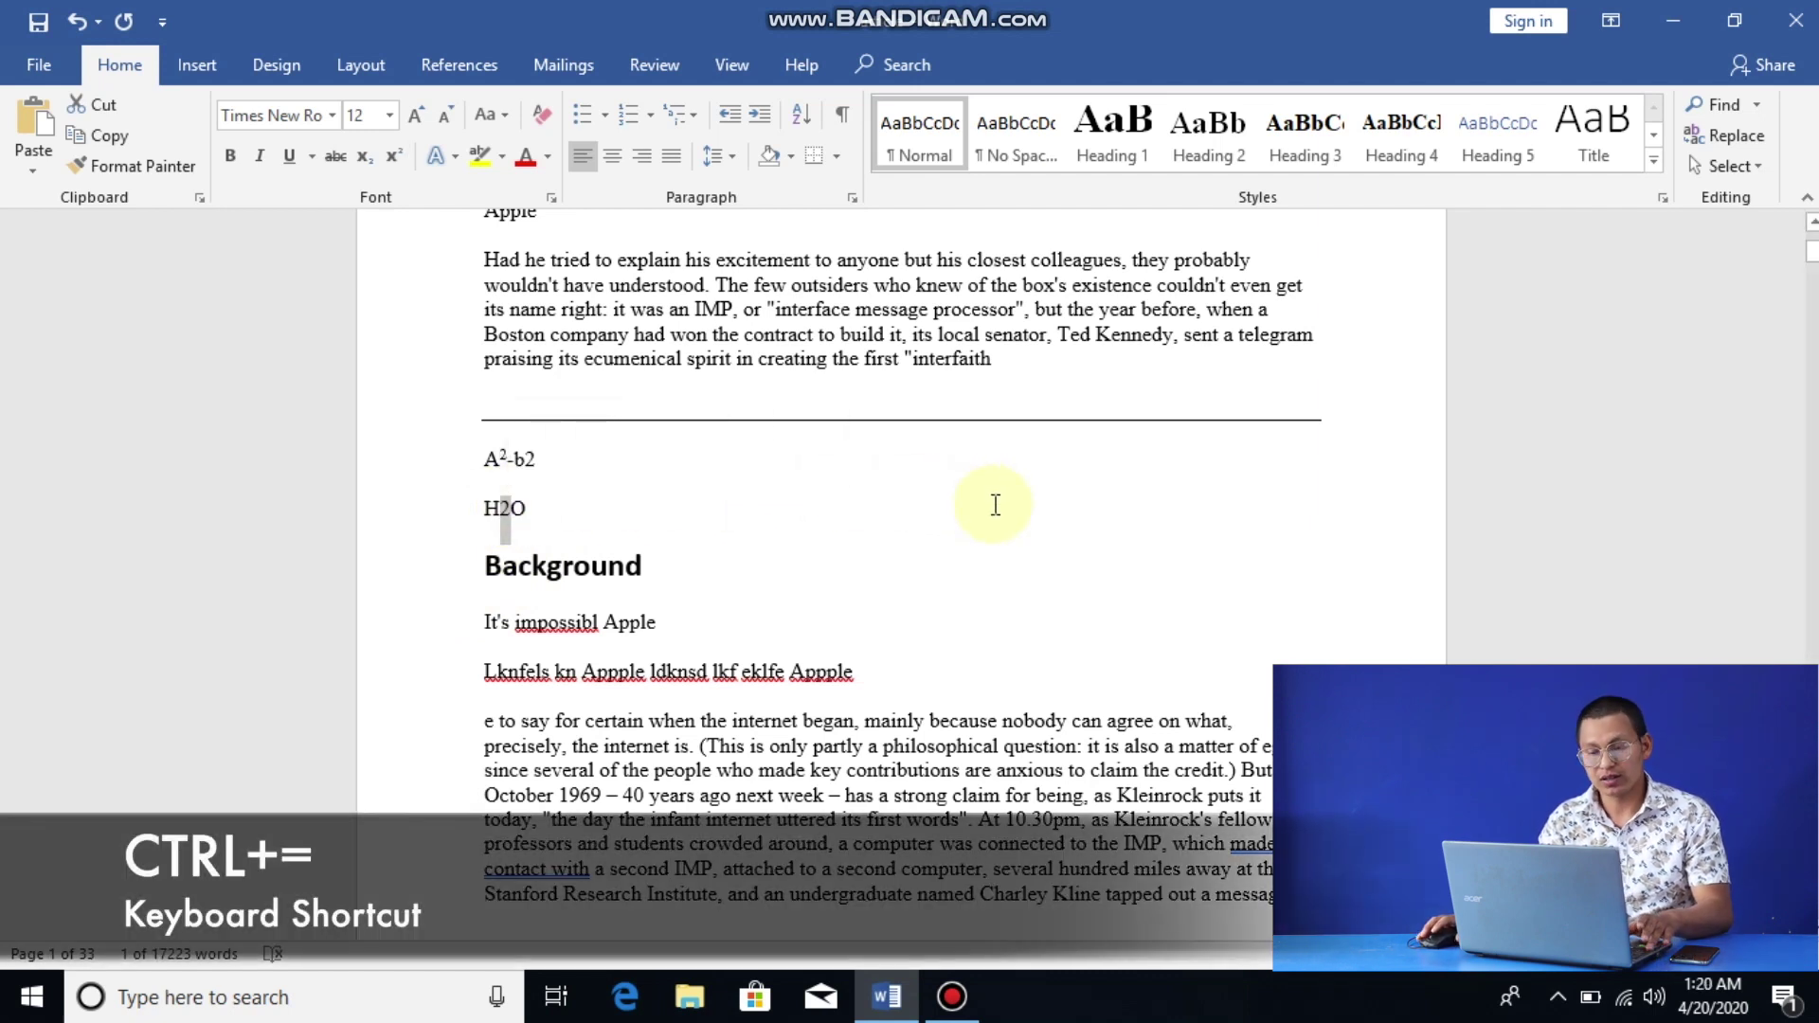
key("ctrl+equal")
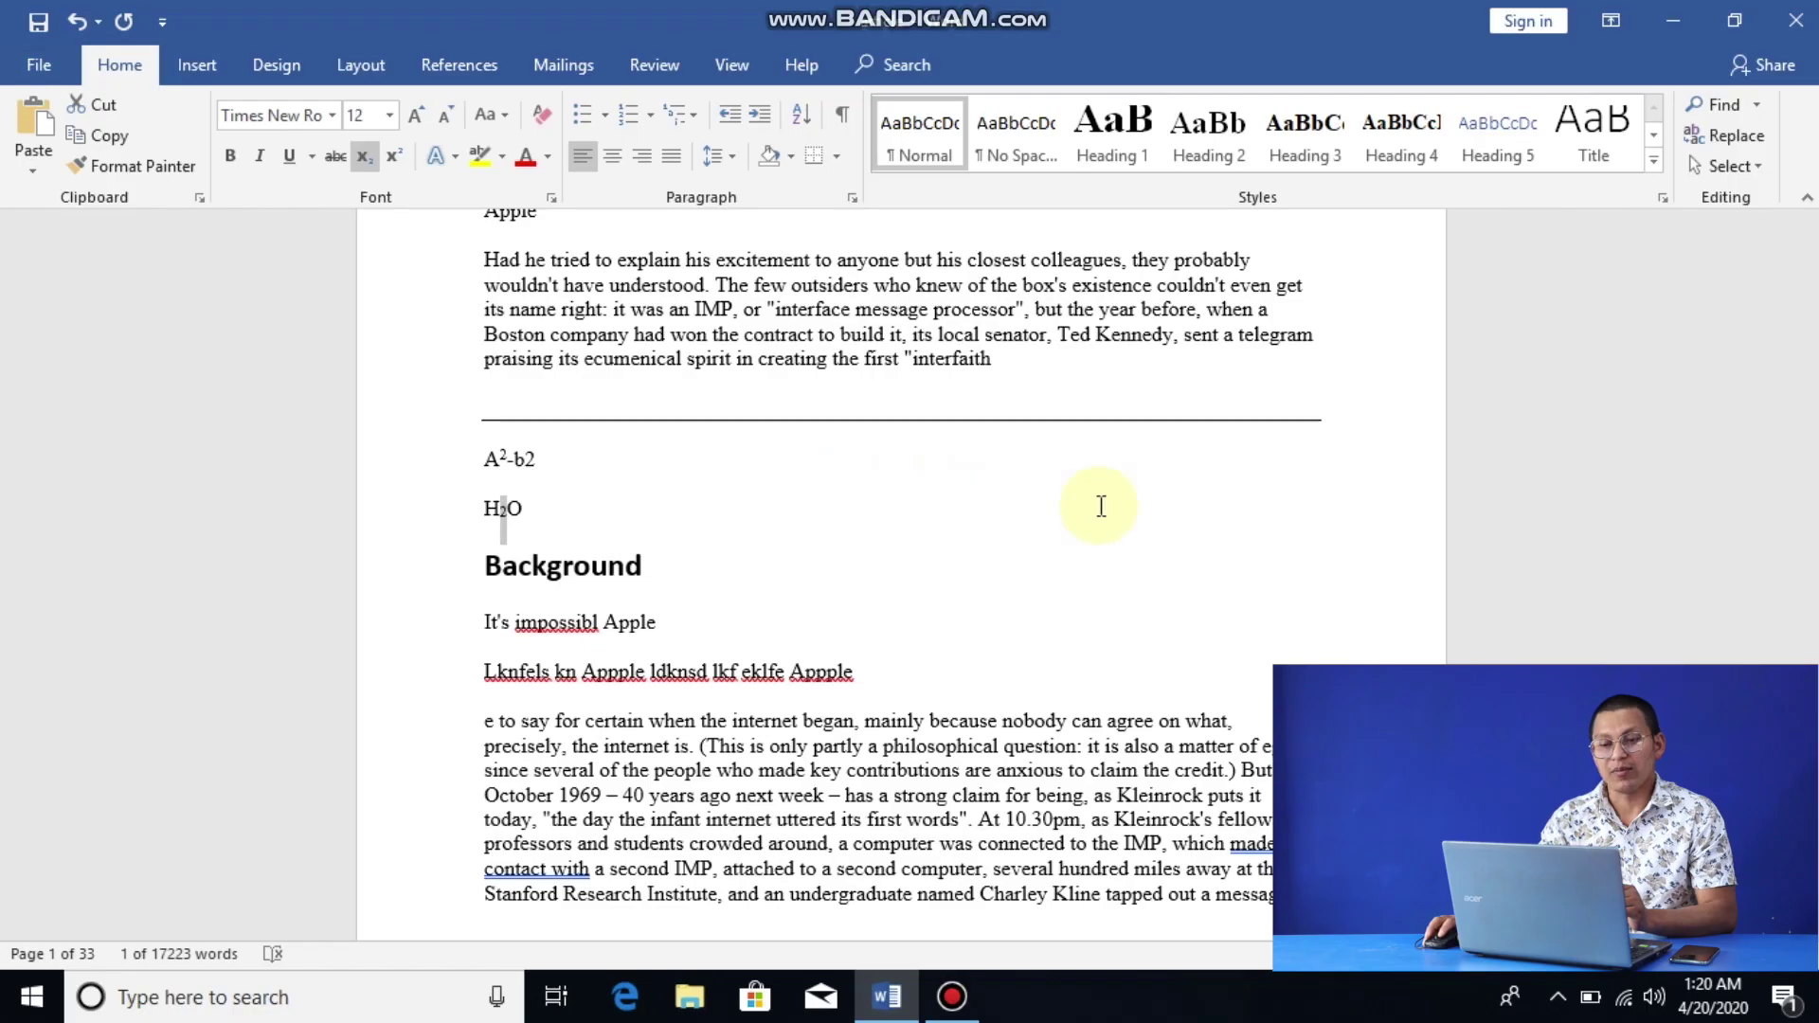
Step: Enlarge the first sentence of the paragraph starting "e to say for certain" one point at a time to font size 17
scroll(995, 749, "down", 2)
left_click_drag(485, 593, 701, 619)
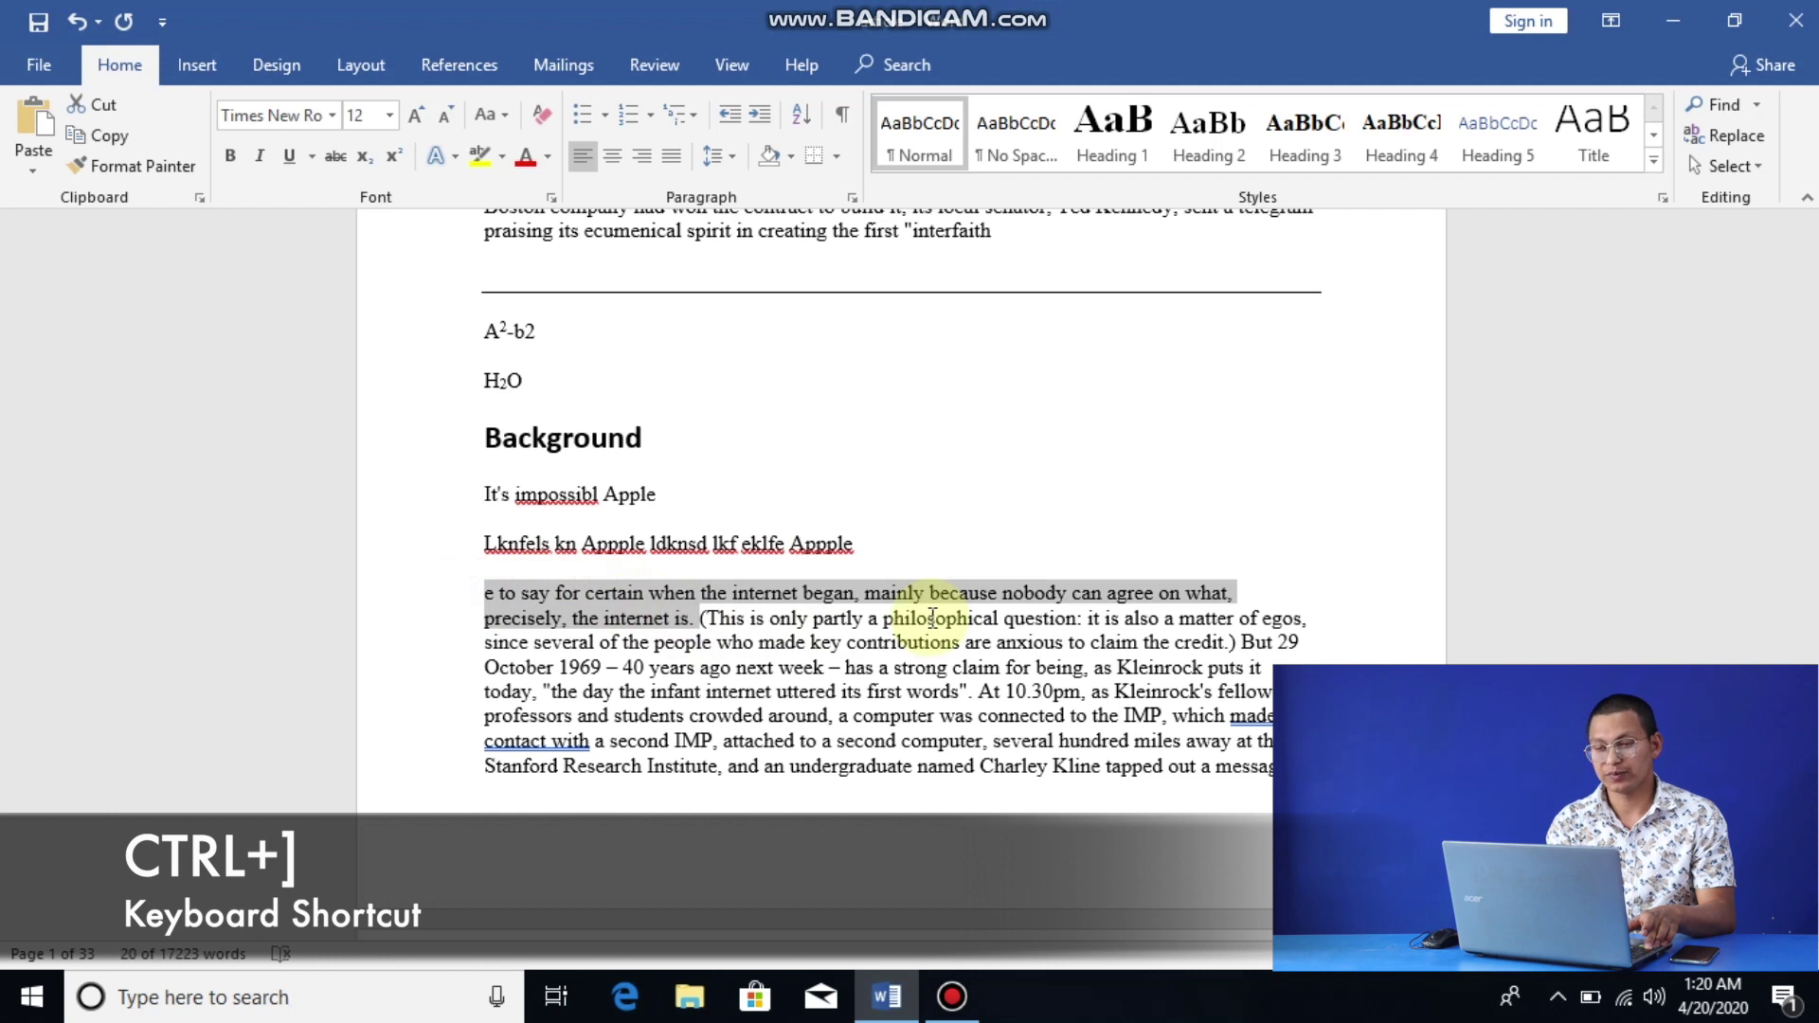
key("ctrl+bracketright")
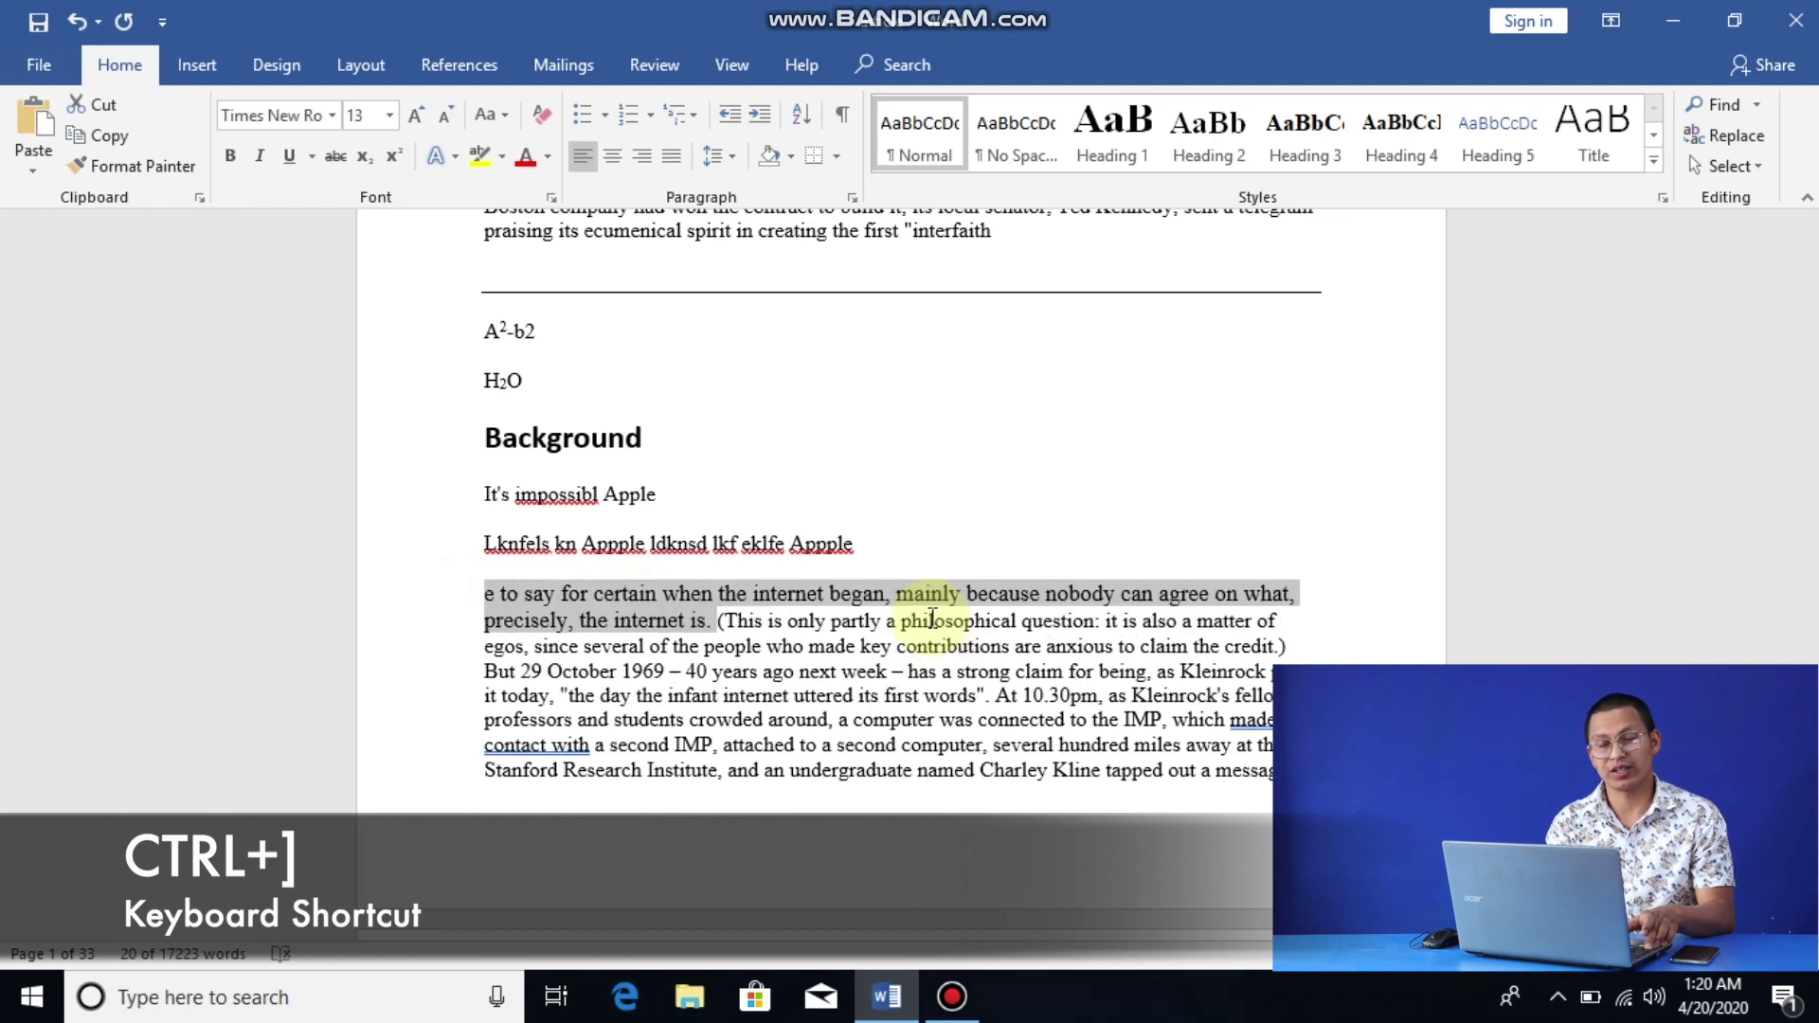
key("ctrl+bracketright")
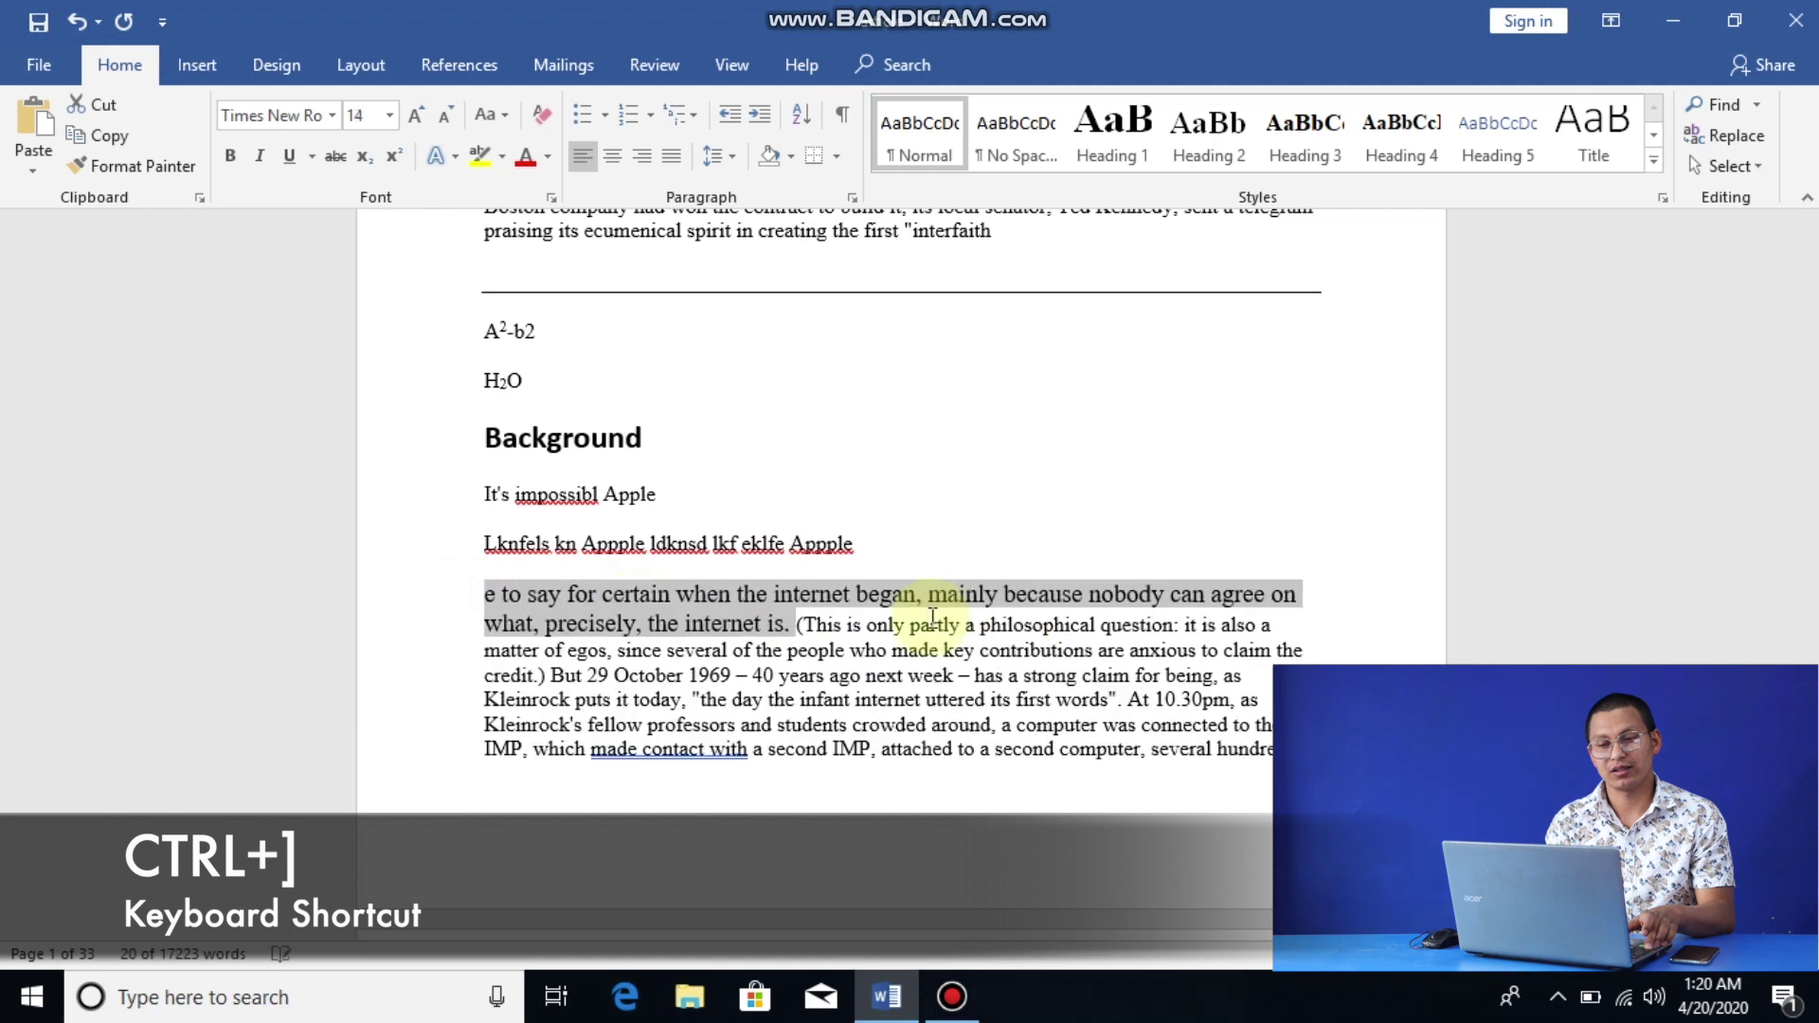
key("ctrl+bracketright")
key("ctrl+bracketright")
key("ctrl+bracketright")
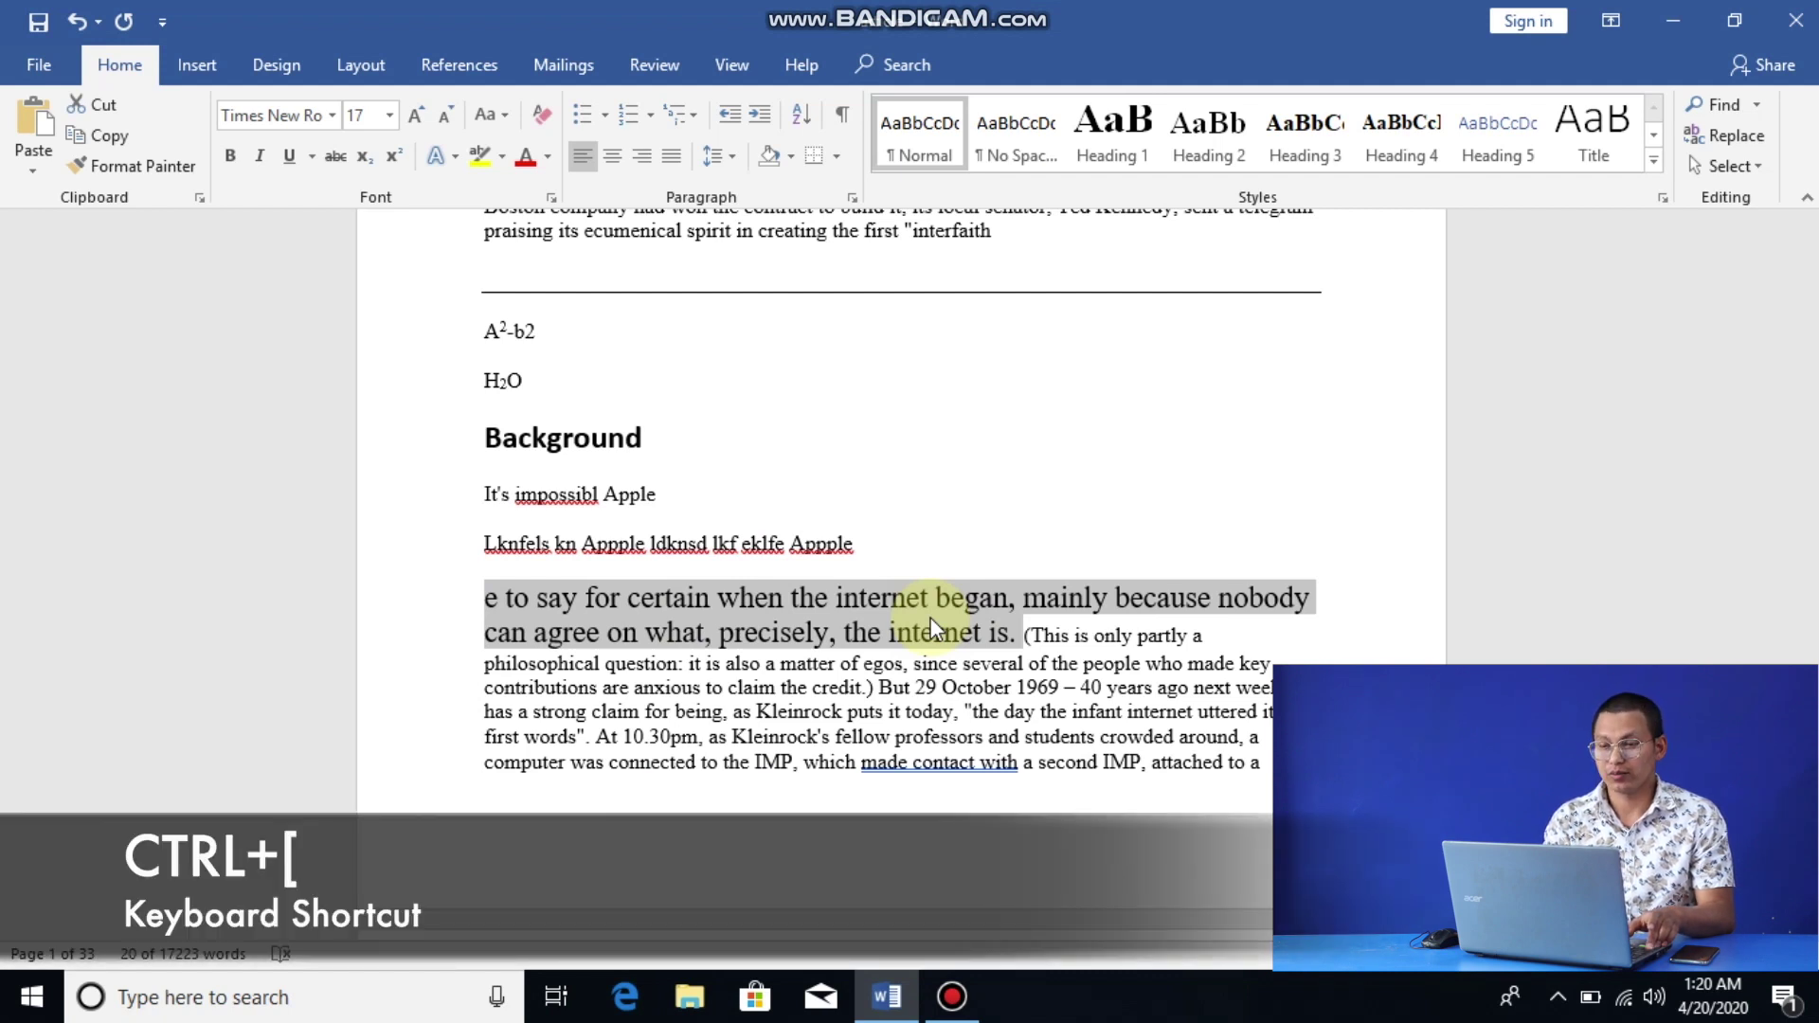
Step: Reduce the font size of the selected "e to say for certain" sentence in several one-point steps
key("ctrl+bracketleft")
key("ctrl+bracketleft")
key("ctrl+bracketleft")
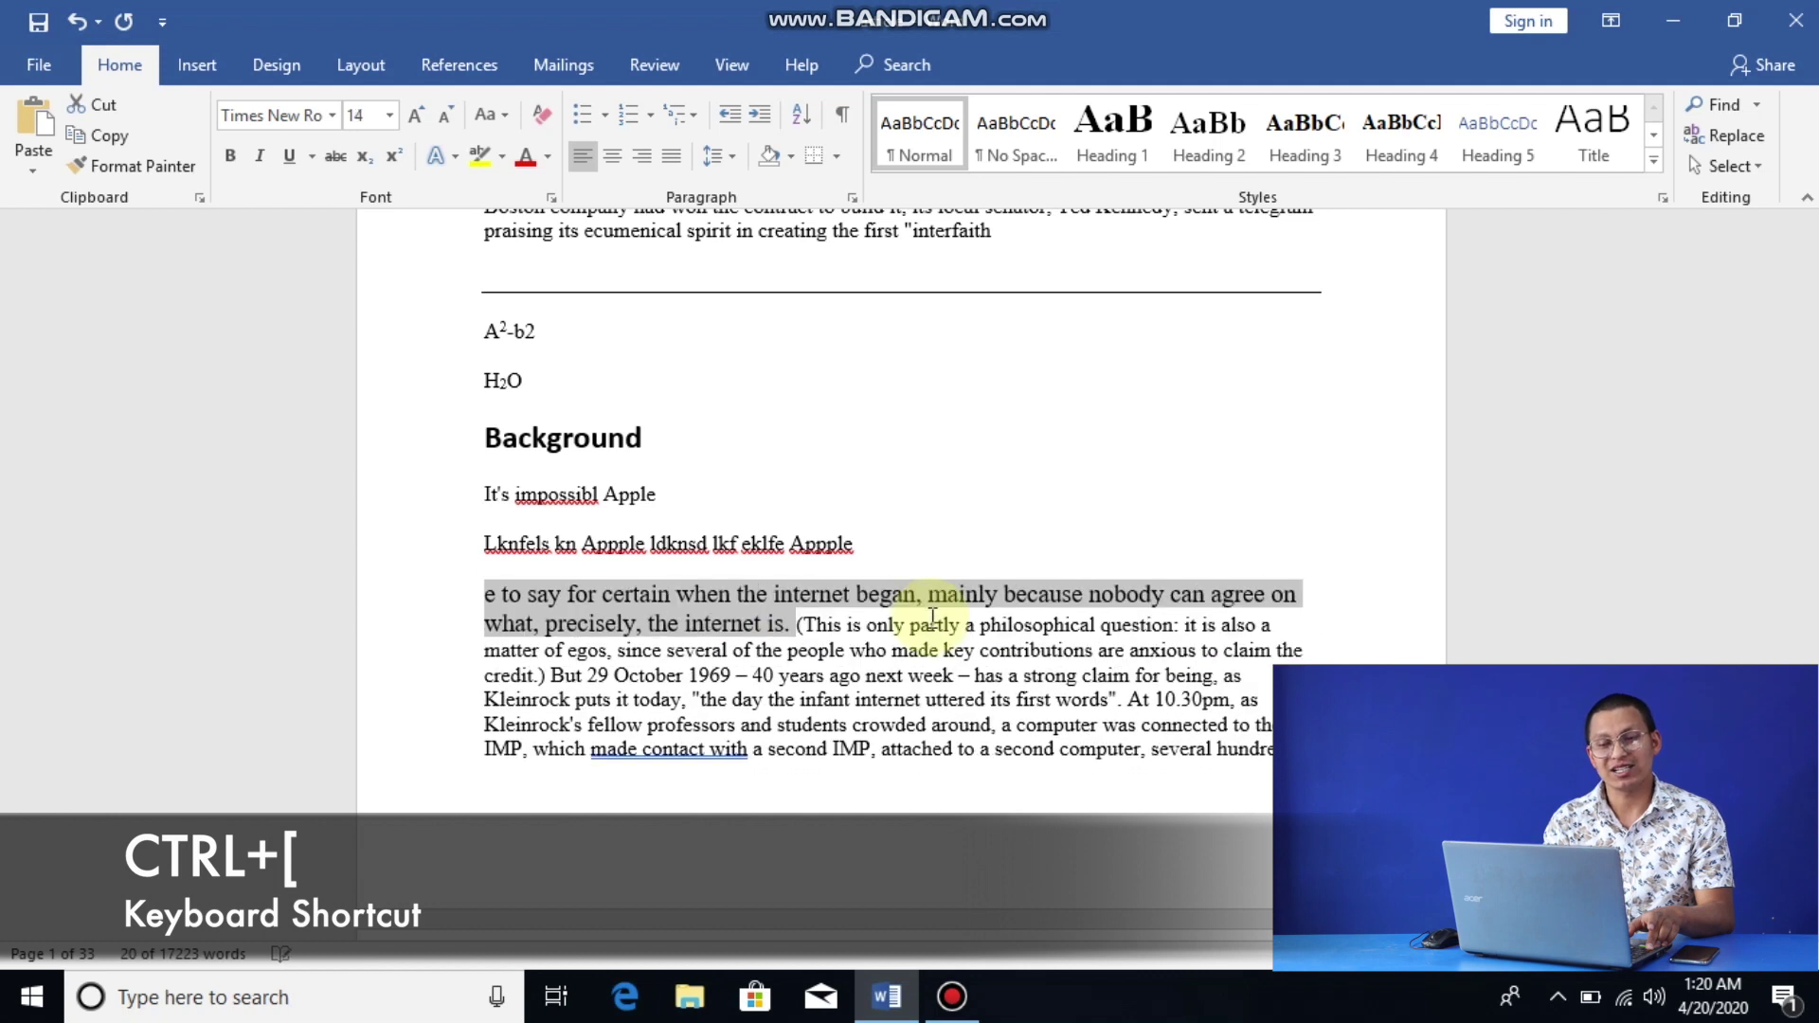
key("ctrl+bracketleft")
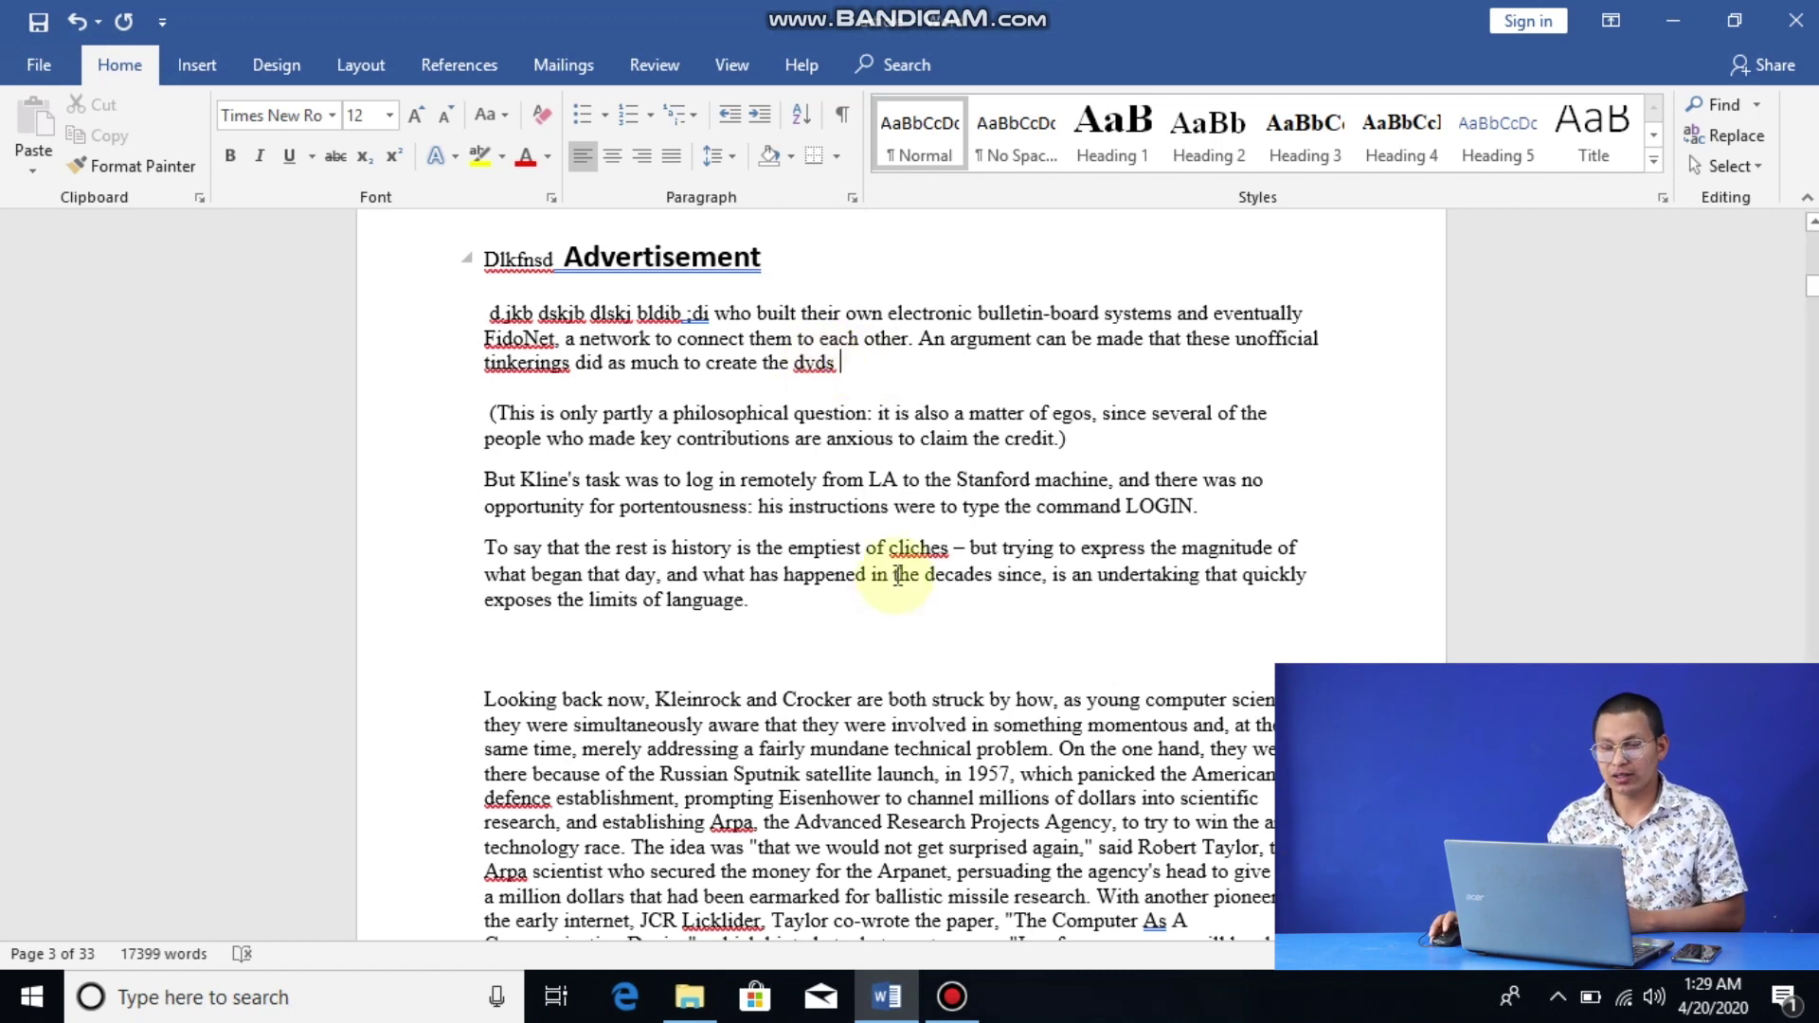
Step: Copy the first paragraph under "The birth of the web" and paste it at the last edit location, ending the paragraph under "Advertisement"
scroll(901, 584, "down", 10)
scroll(901, 585, "down", 20)
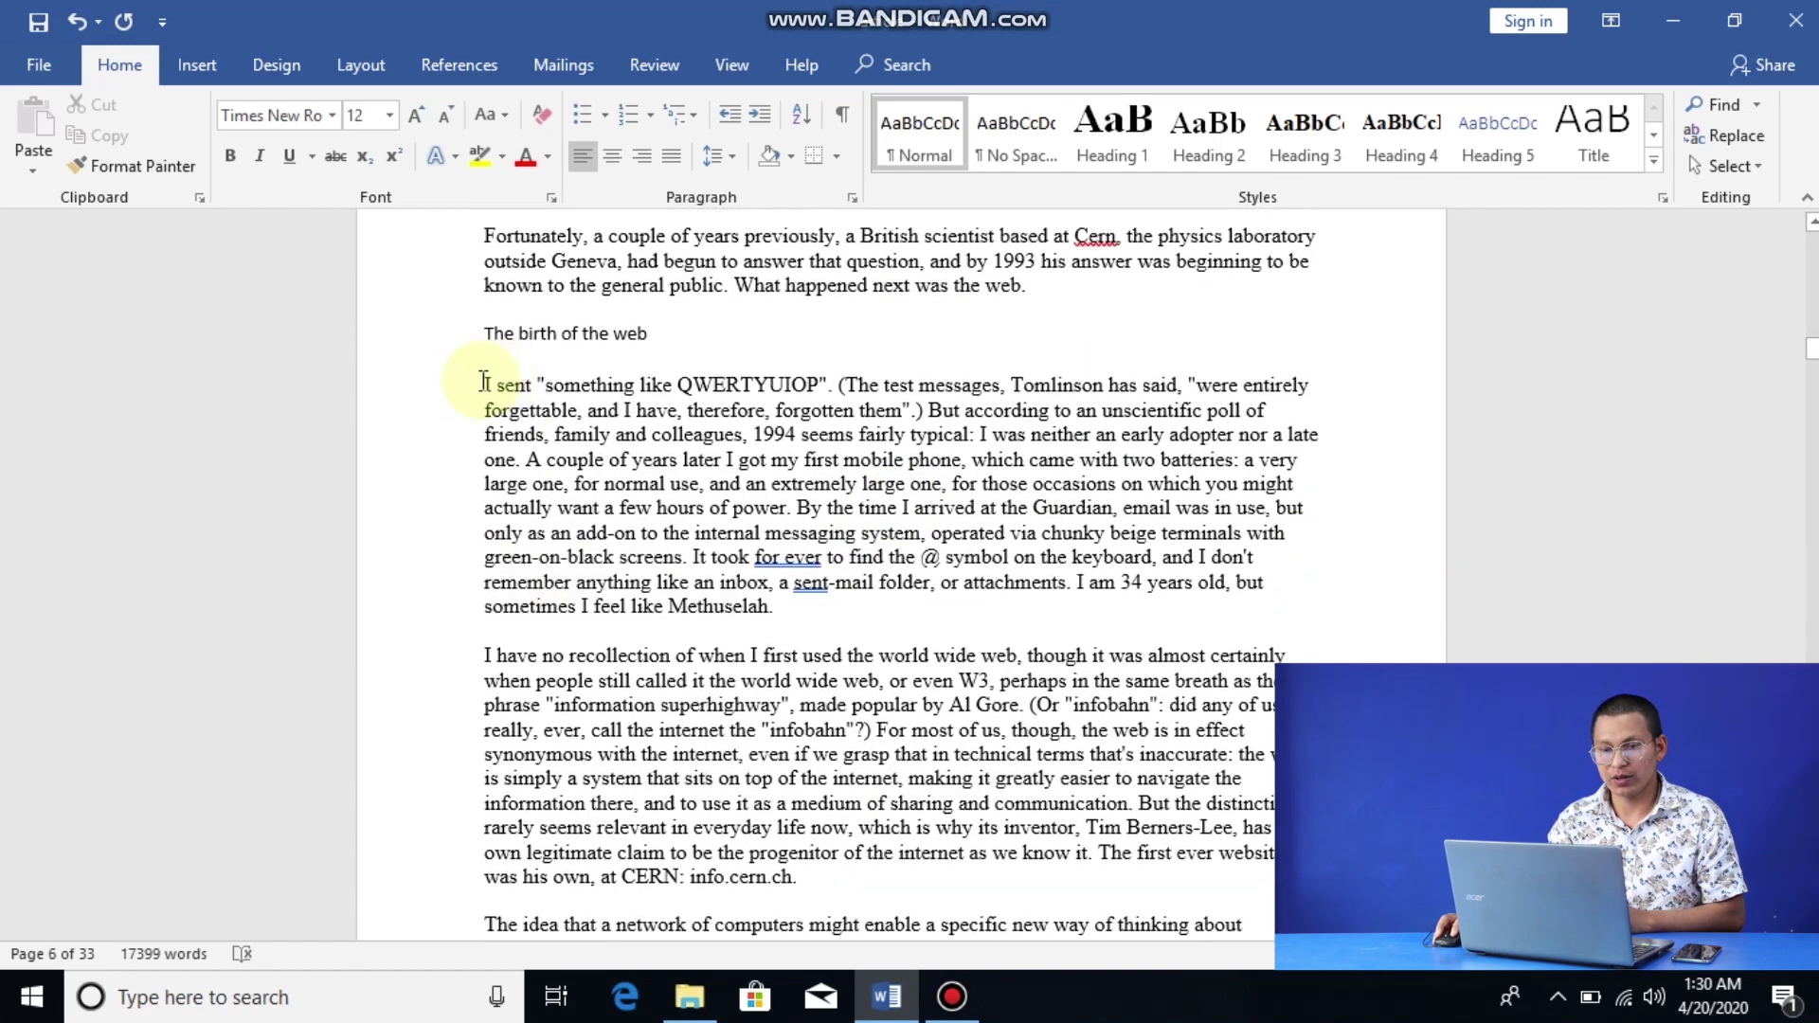
left_click_drag(479, 385, 912, 611)
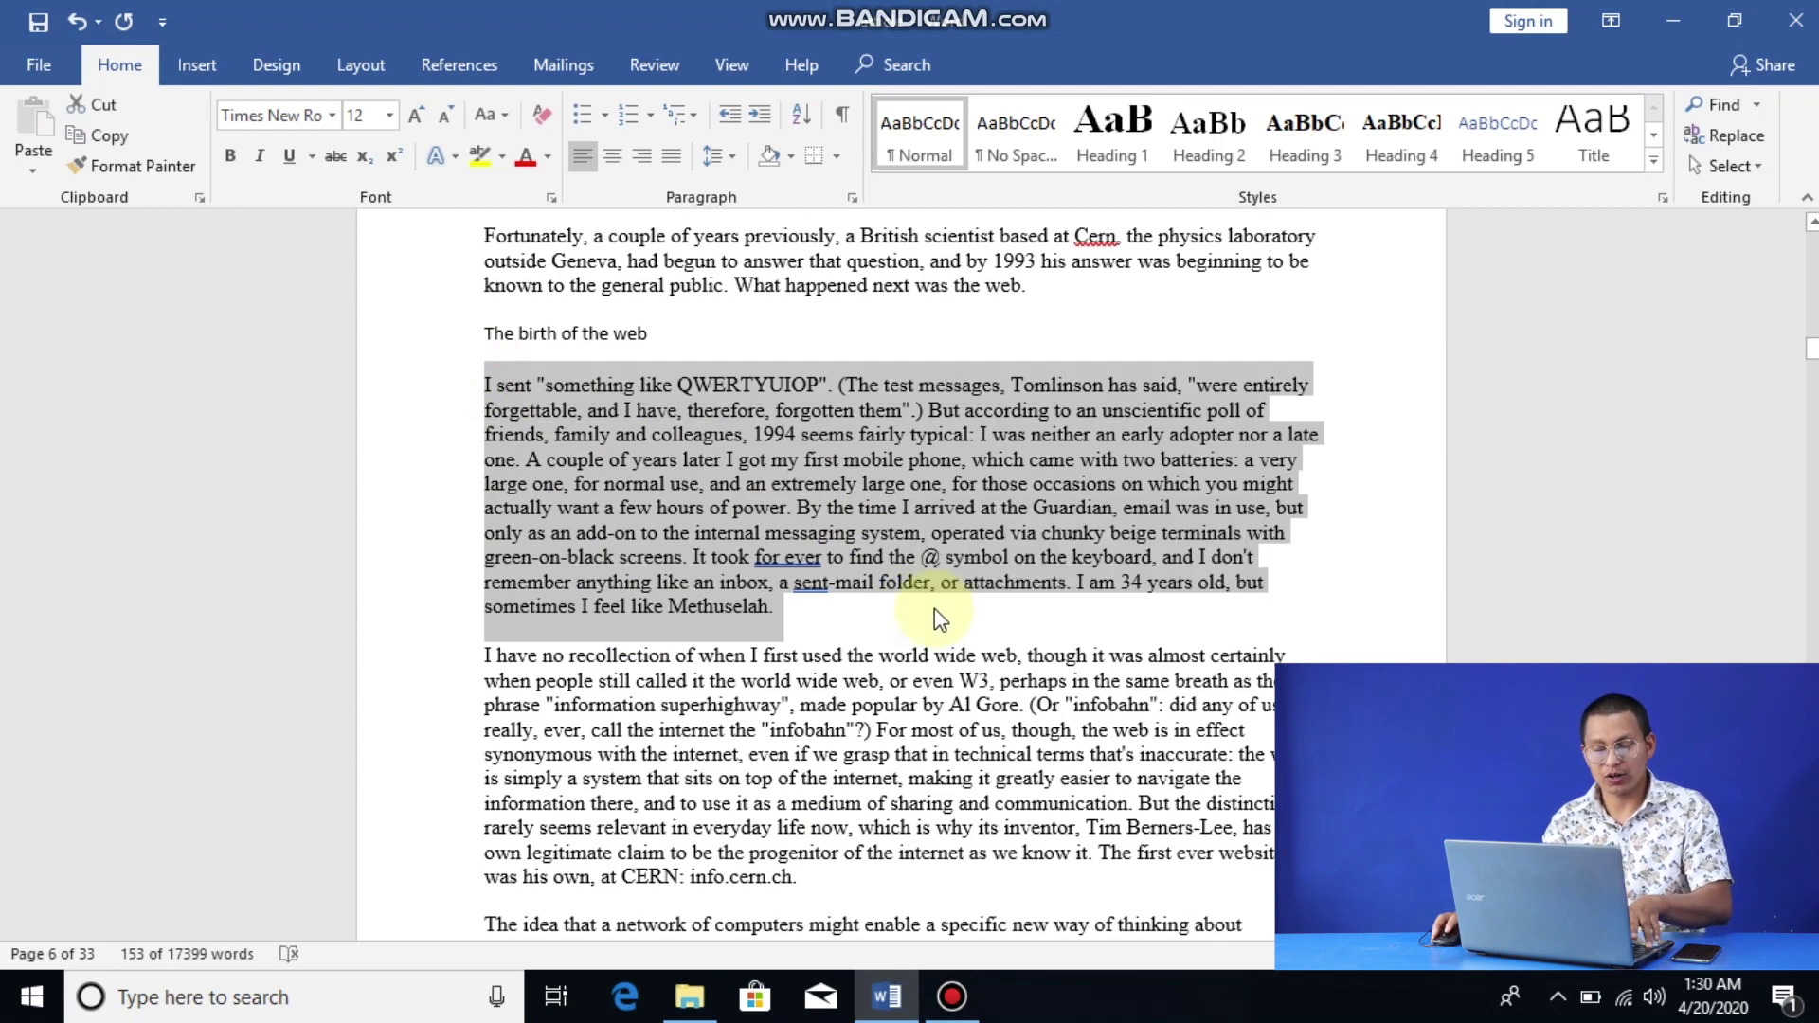
key("ctrl+c")
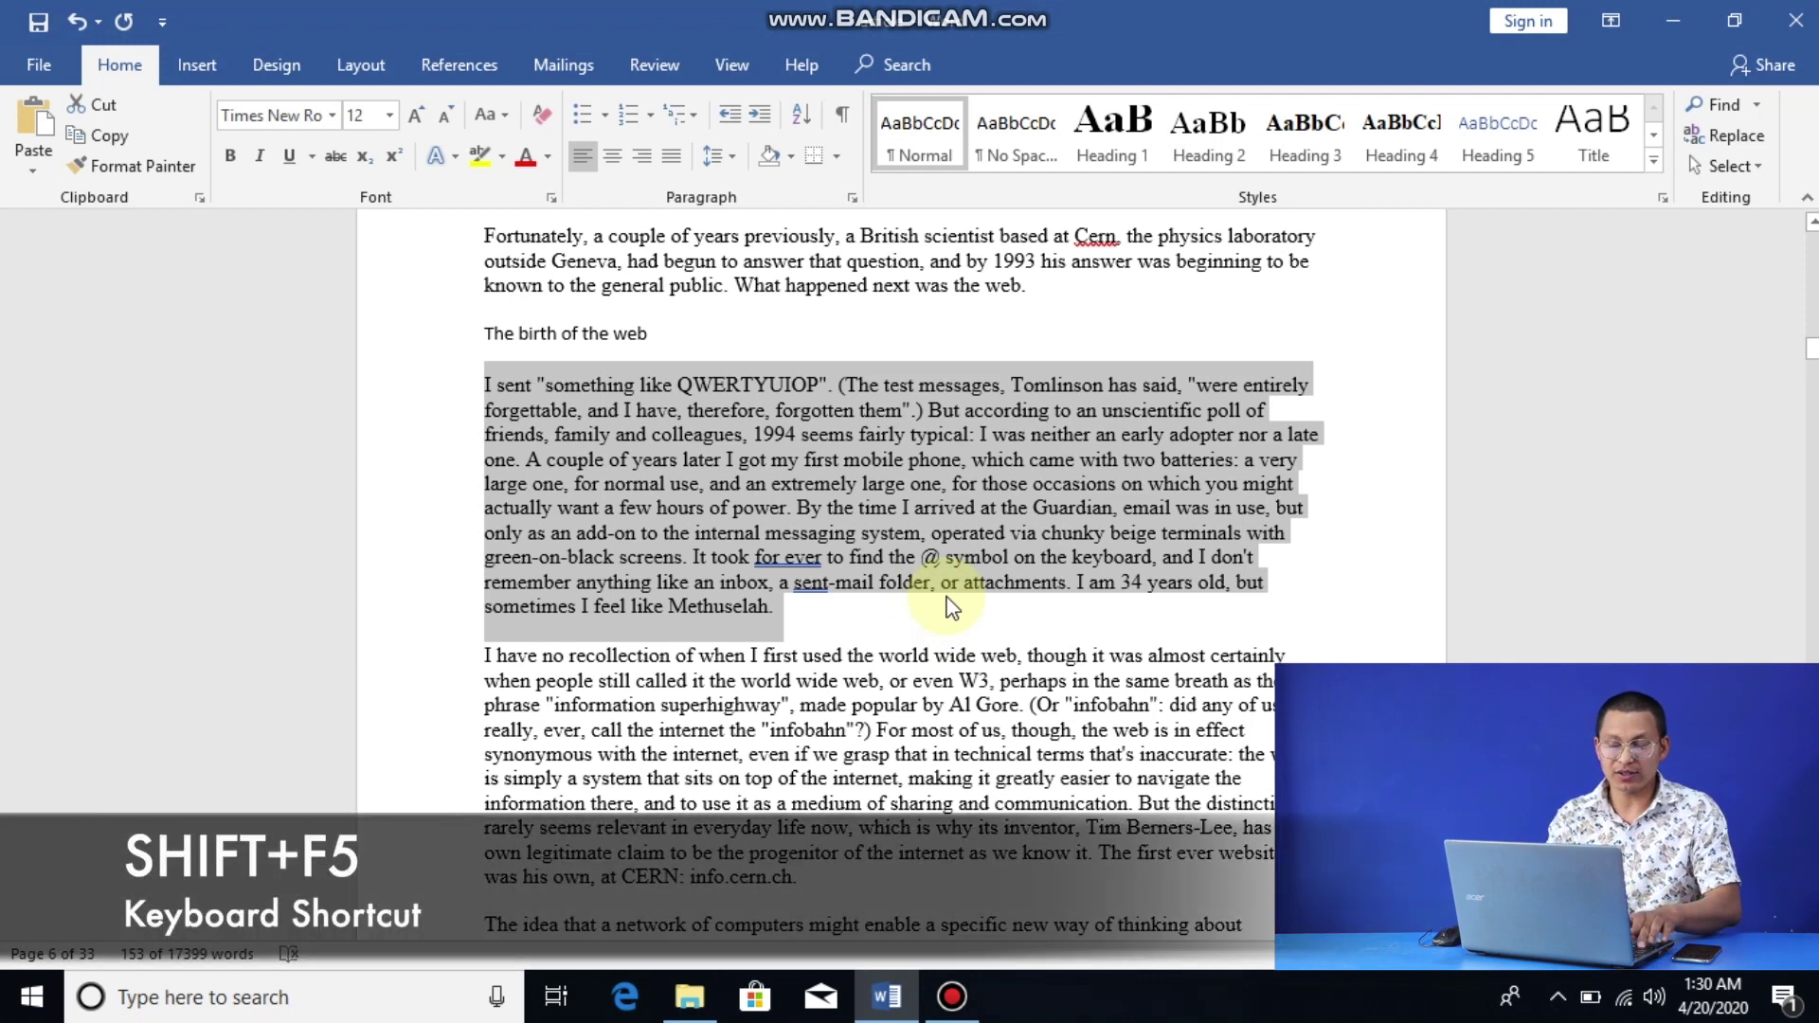
key("shift+F5")
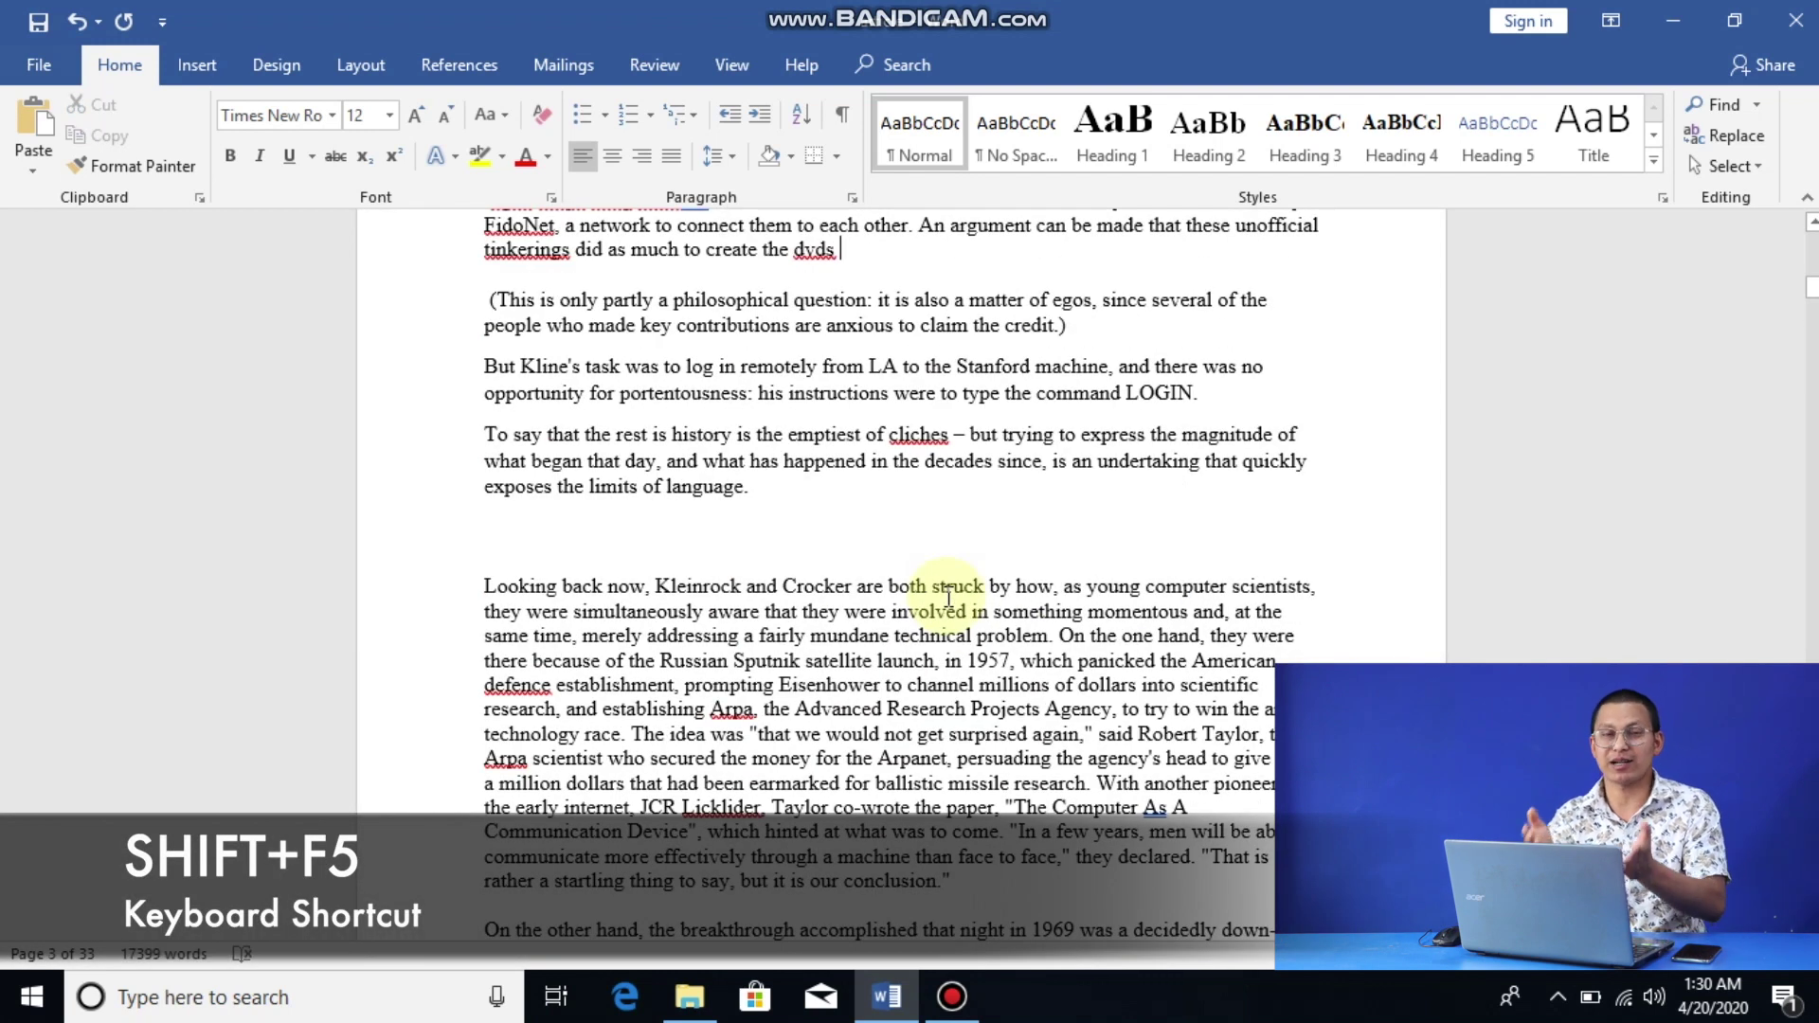
key("ctrl+v")
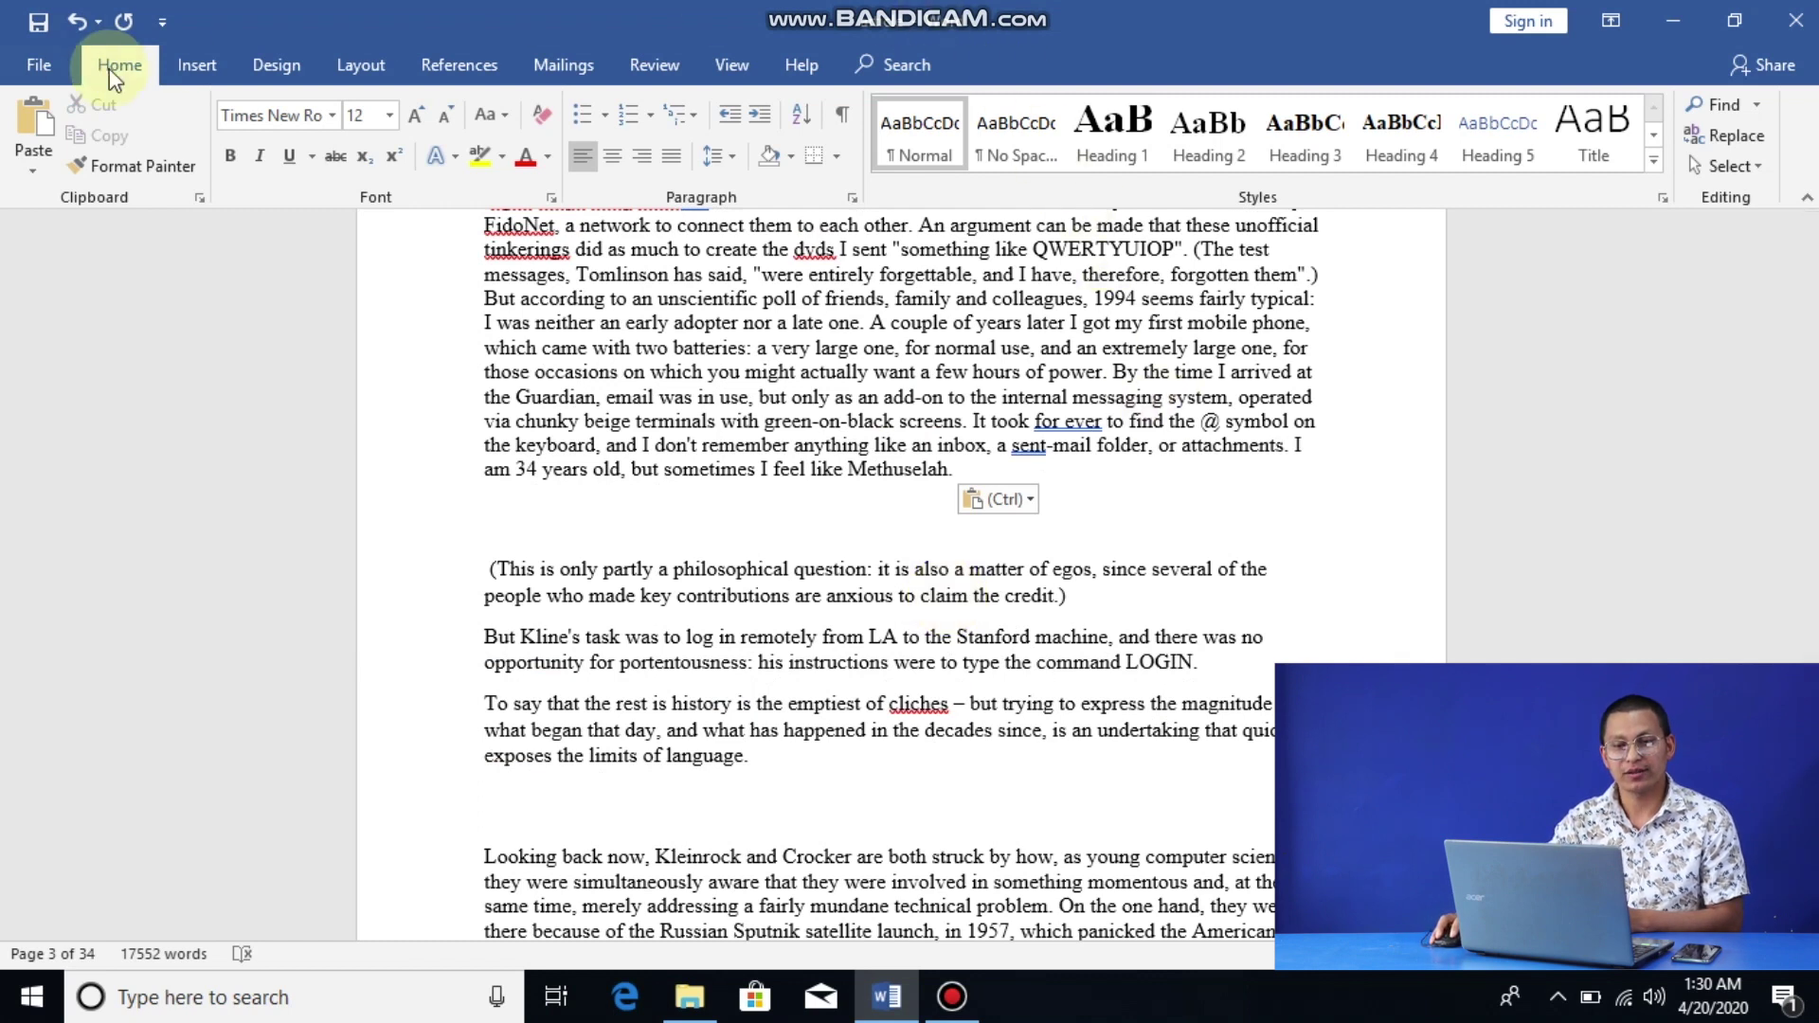
Step: Show the Clipboard and copy "This is only partly a philosophical", "task was to log in remotely" and the "Looking back" passage ending "aware that they"
left_click(200, 198)
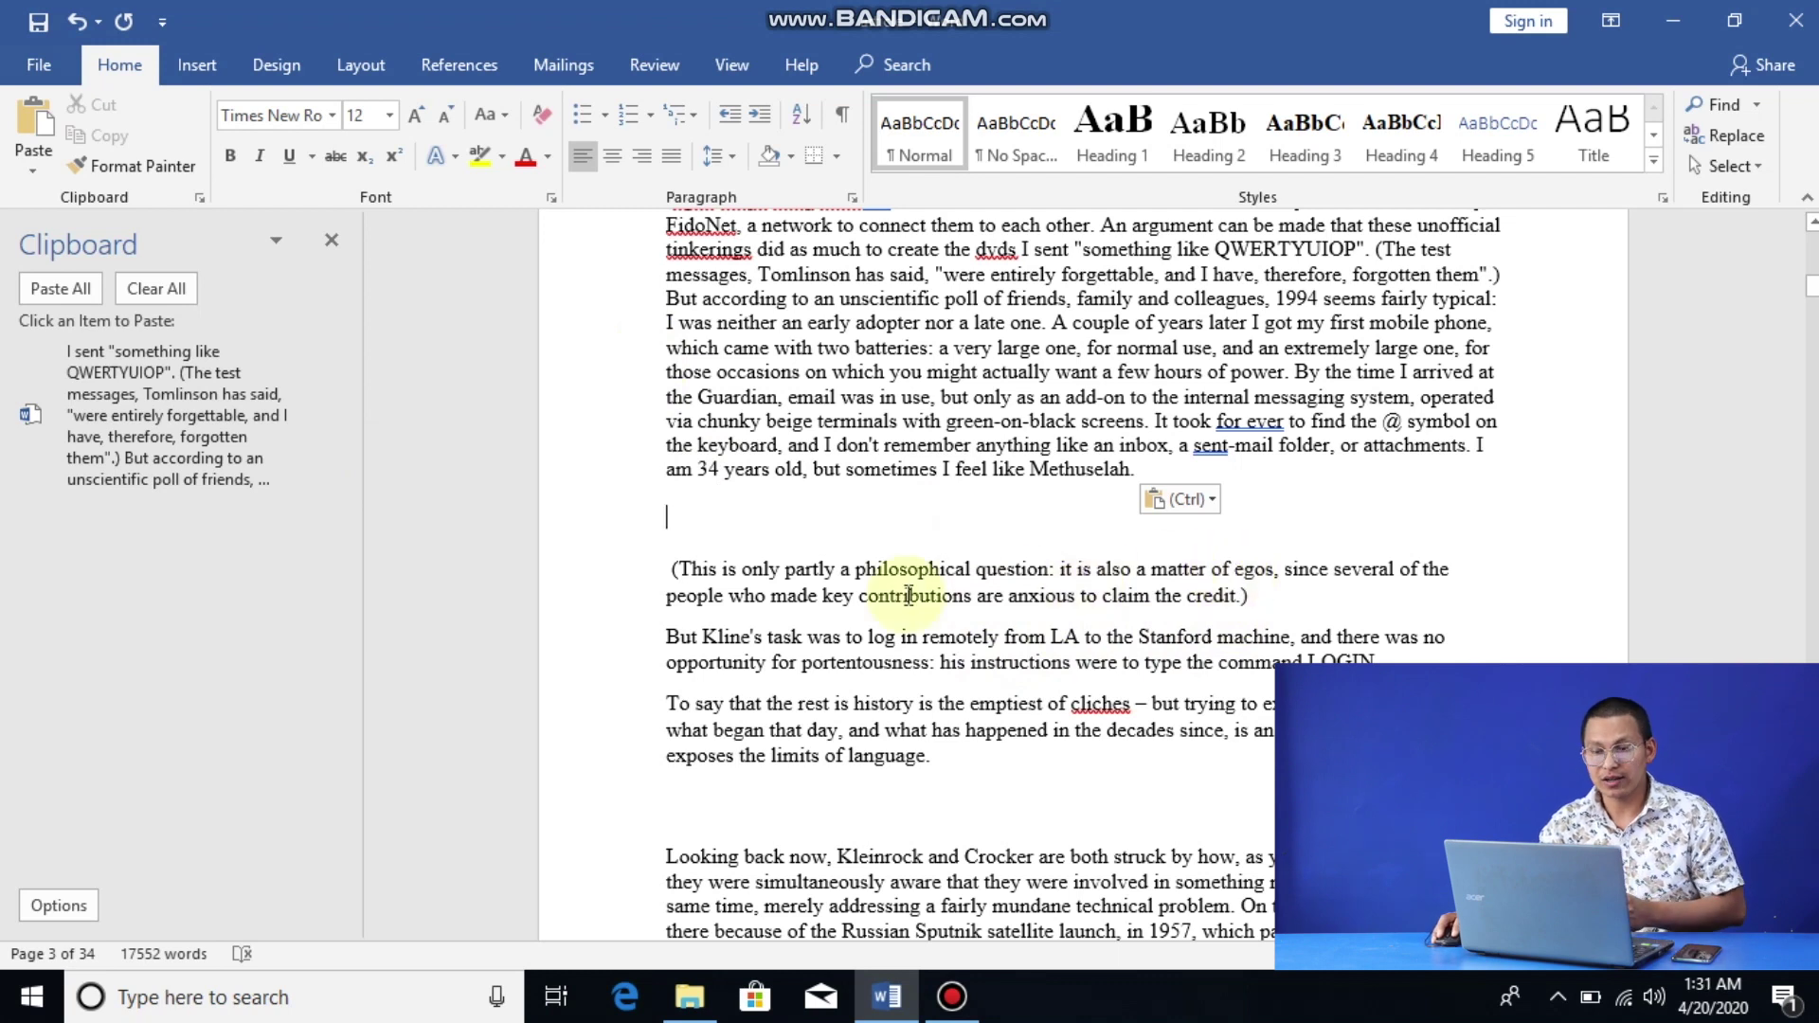
left_click_drag(679, 566, 960, 568)
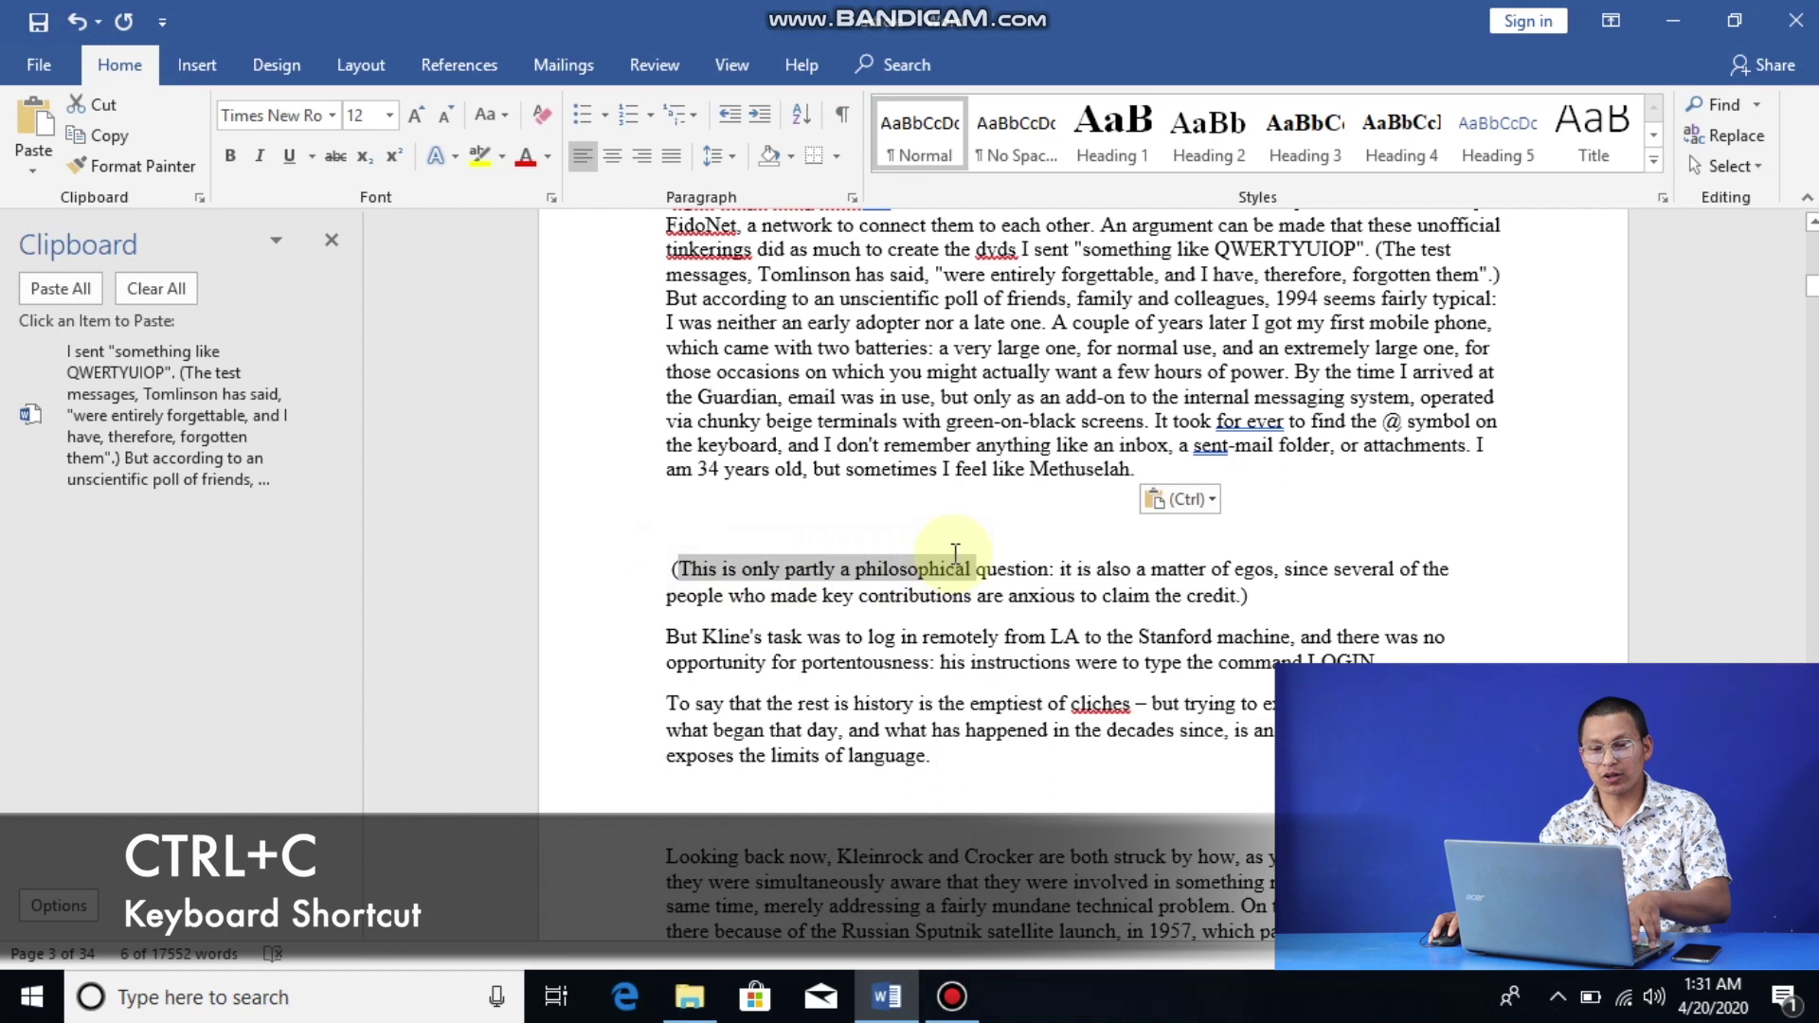
key("ctrl+c")
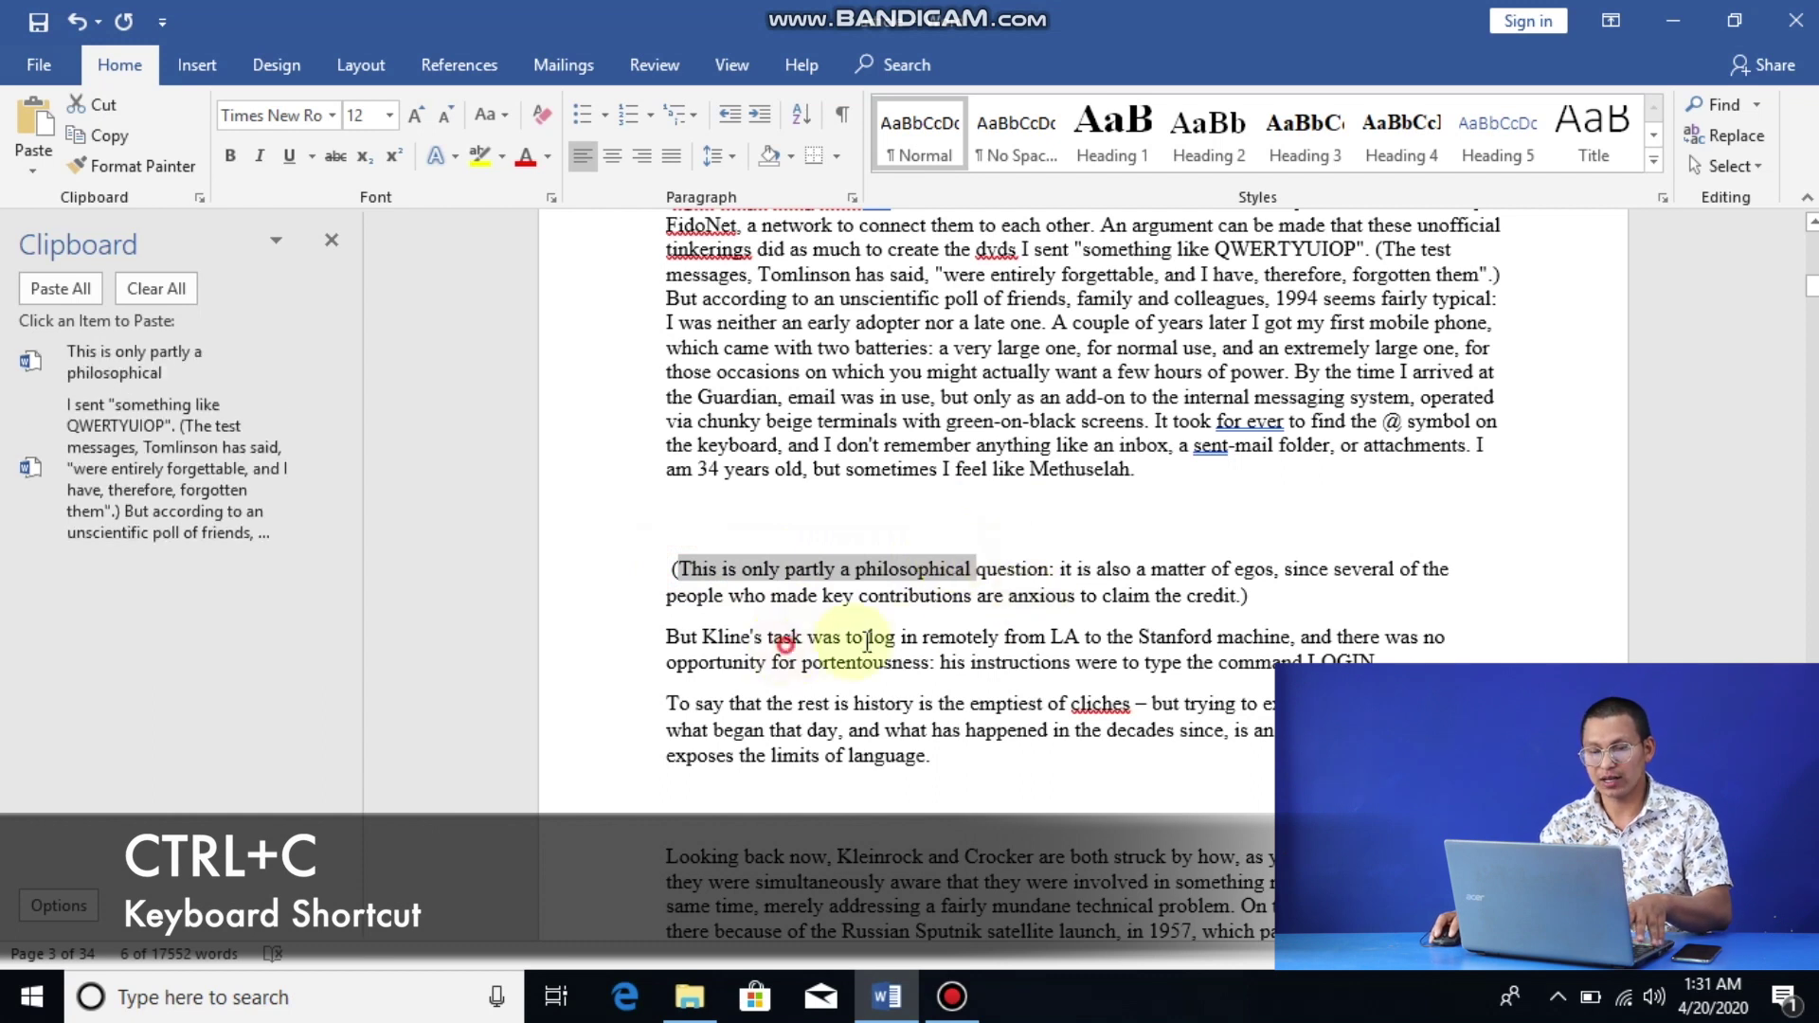
left_click_drag(769, 638, 952, 642)
key("ctrl+c")
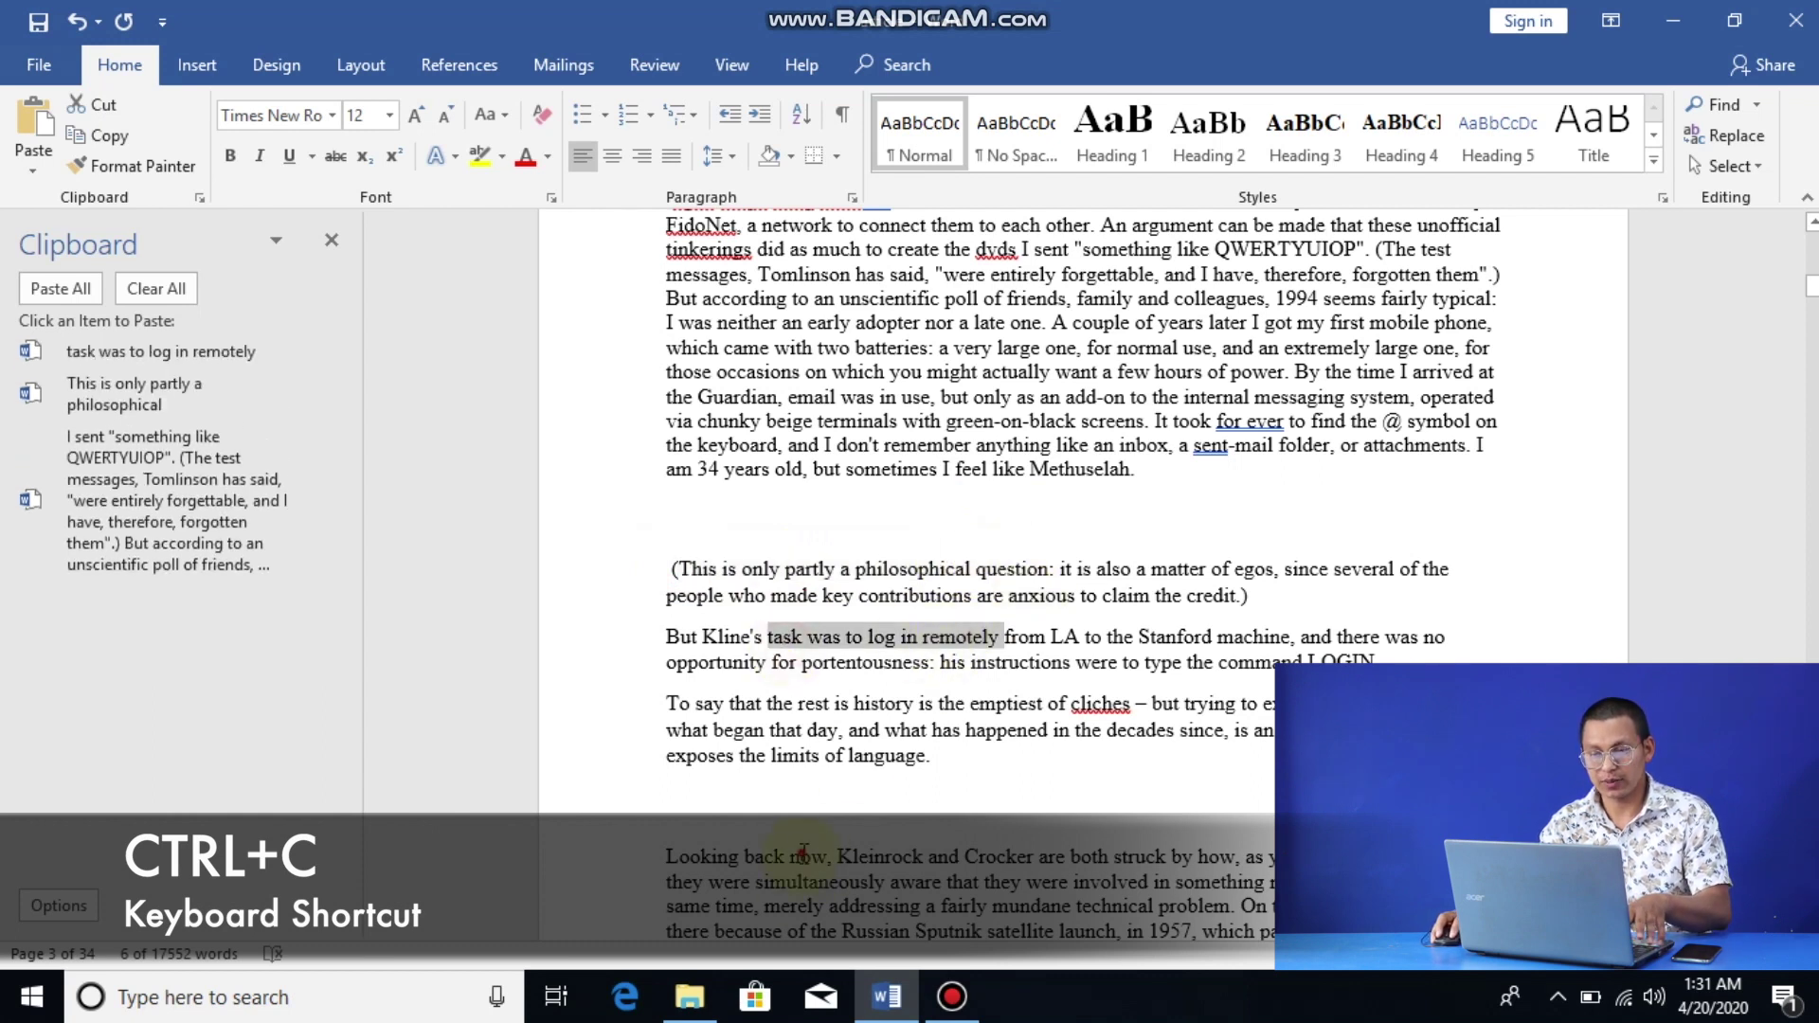
left_click_drag(796, 855, 1009, 889)
key("ctrl+c")
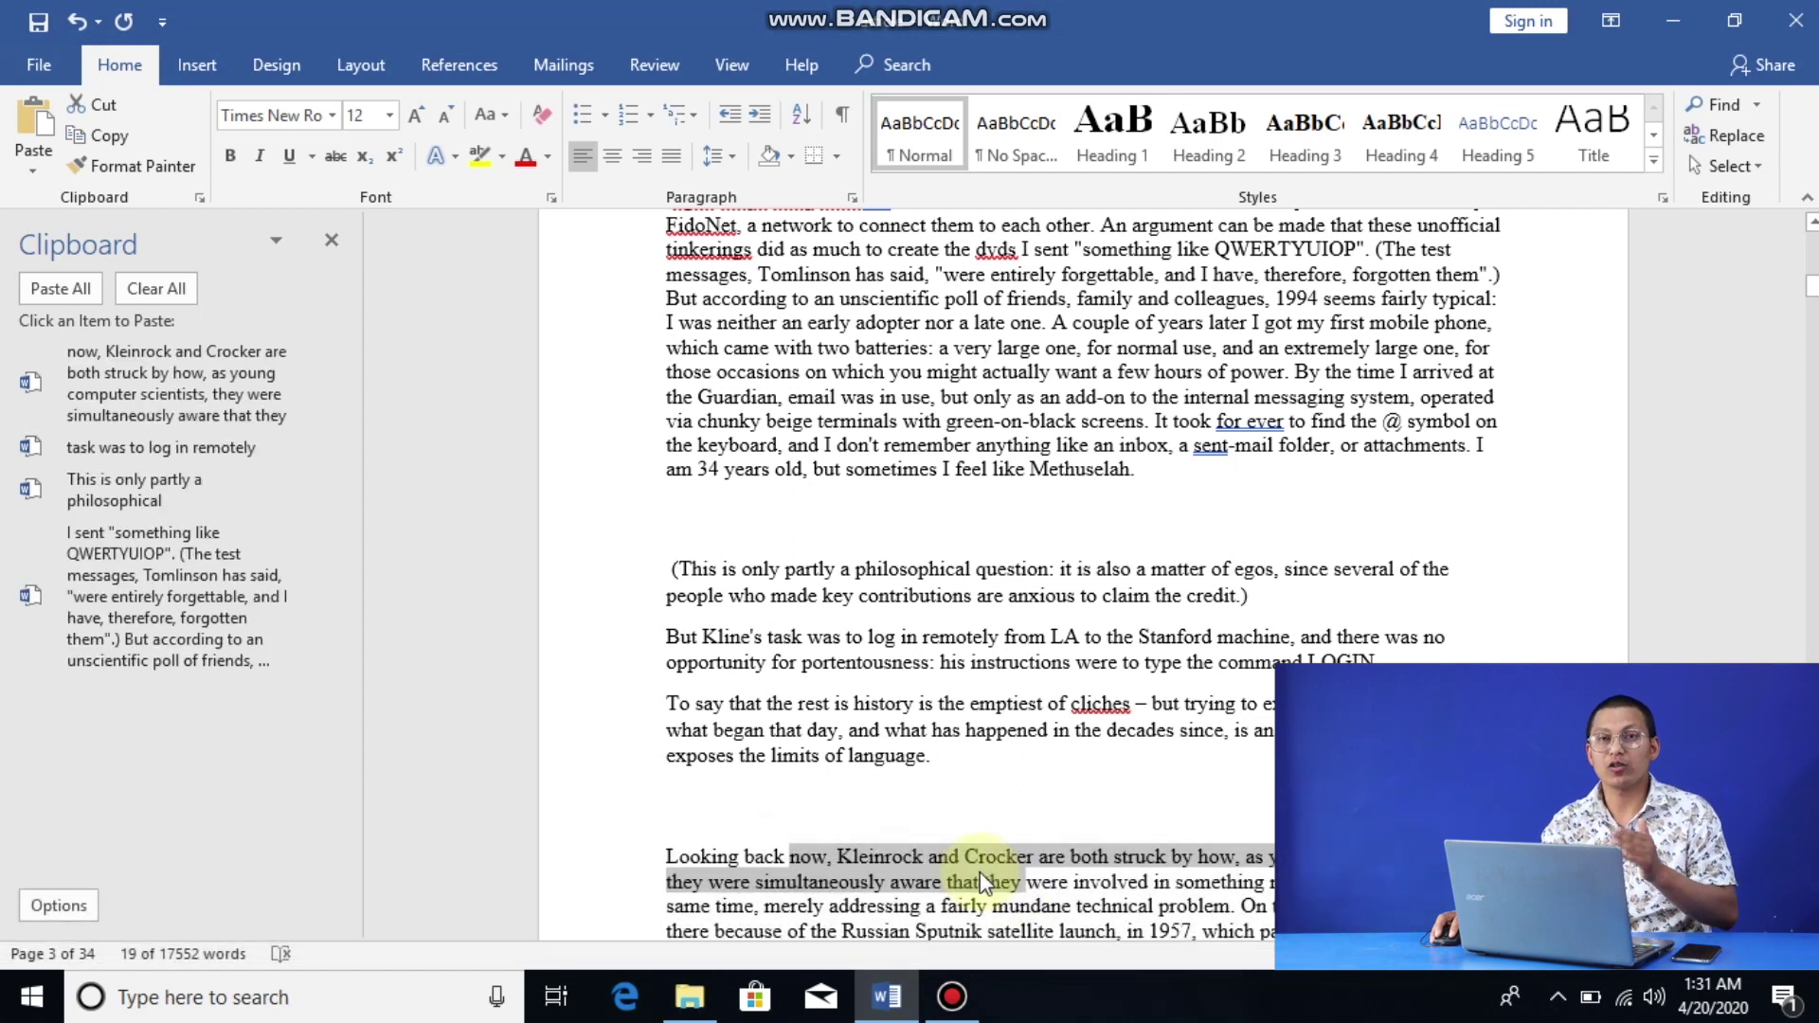
Step: Add a line reading "dfklm" below the "Past" heading, followed by an empty line
scroll(752, 717, "down", 12)
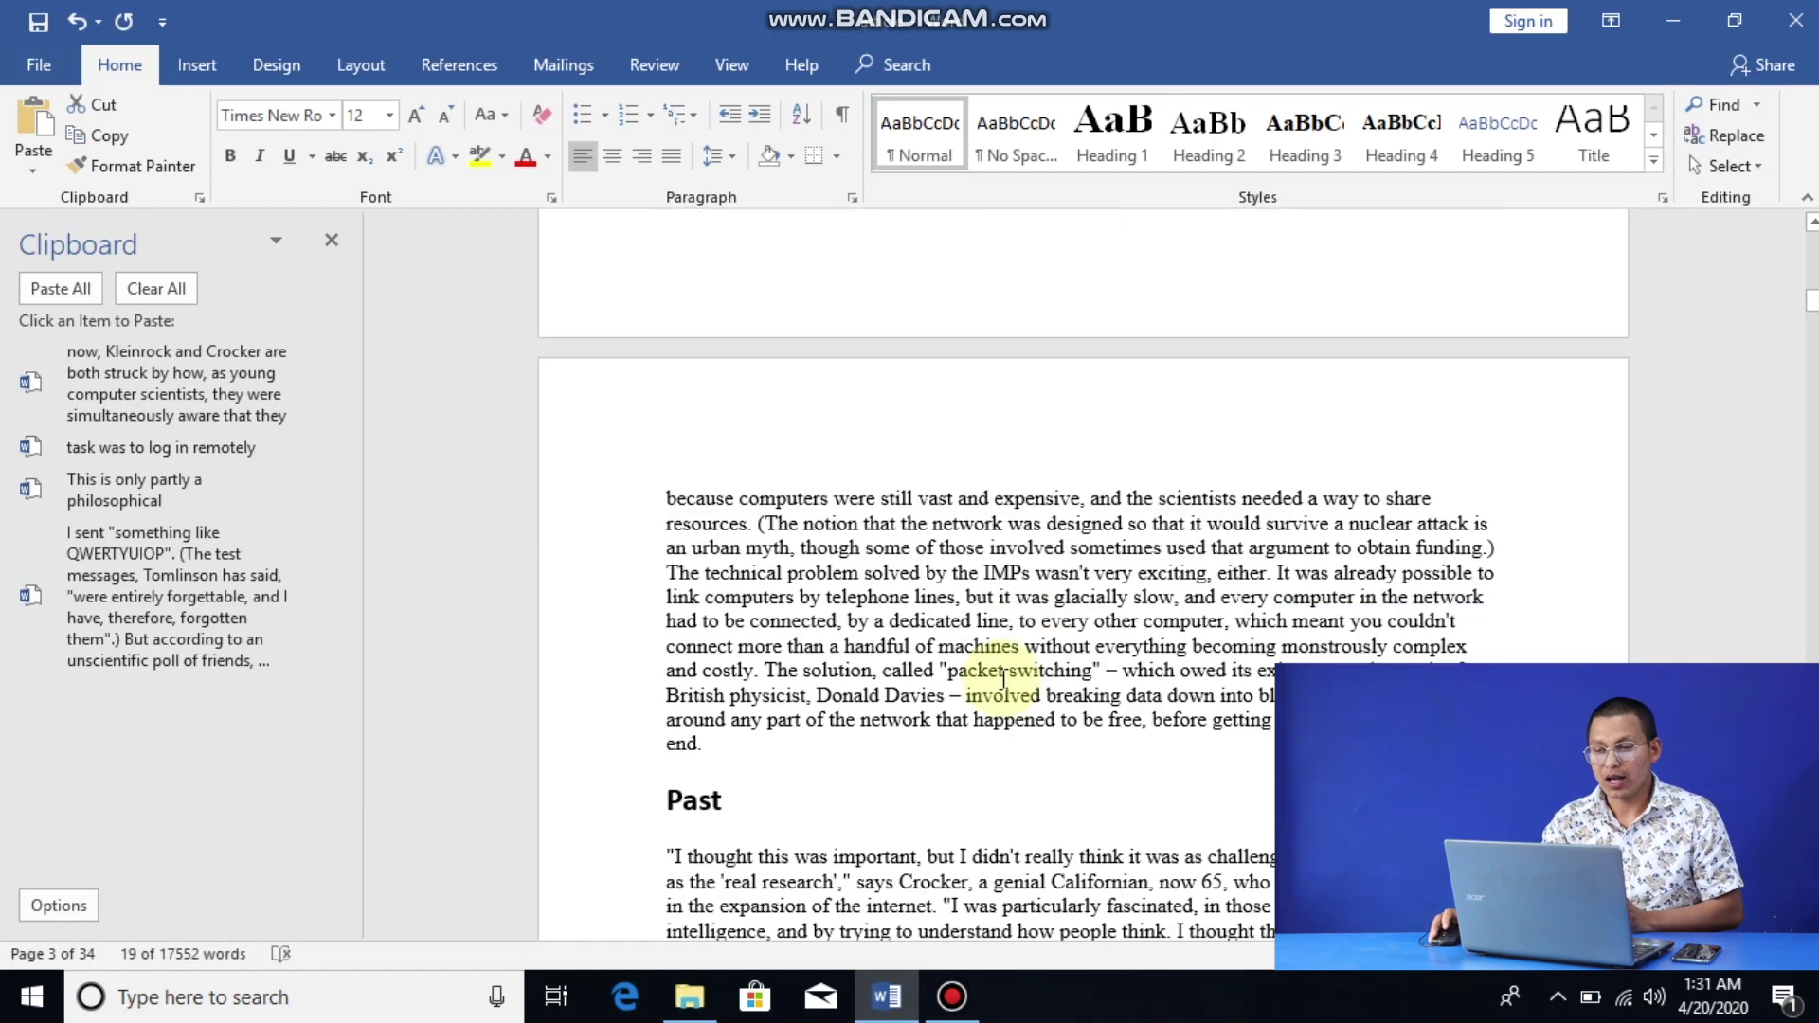
left_click(752, 717)
key("Return")
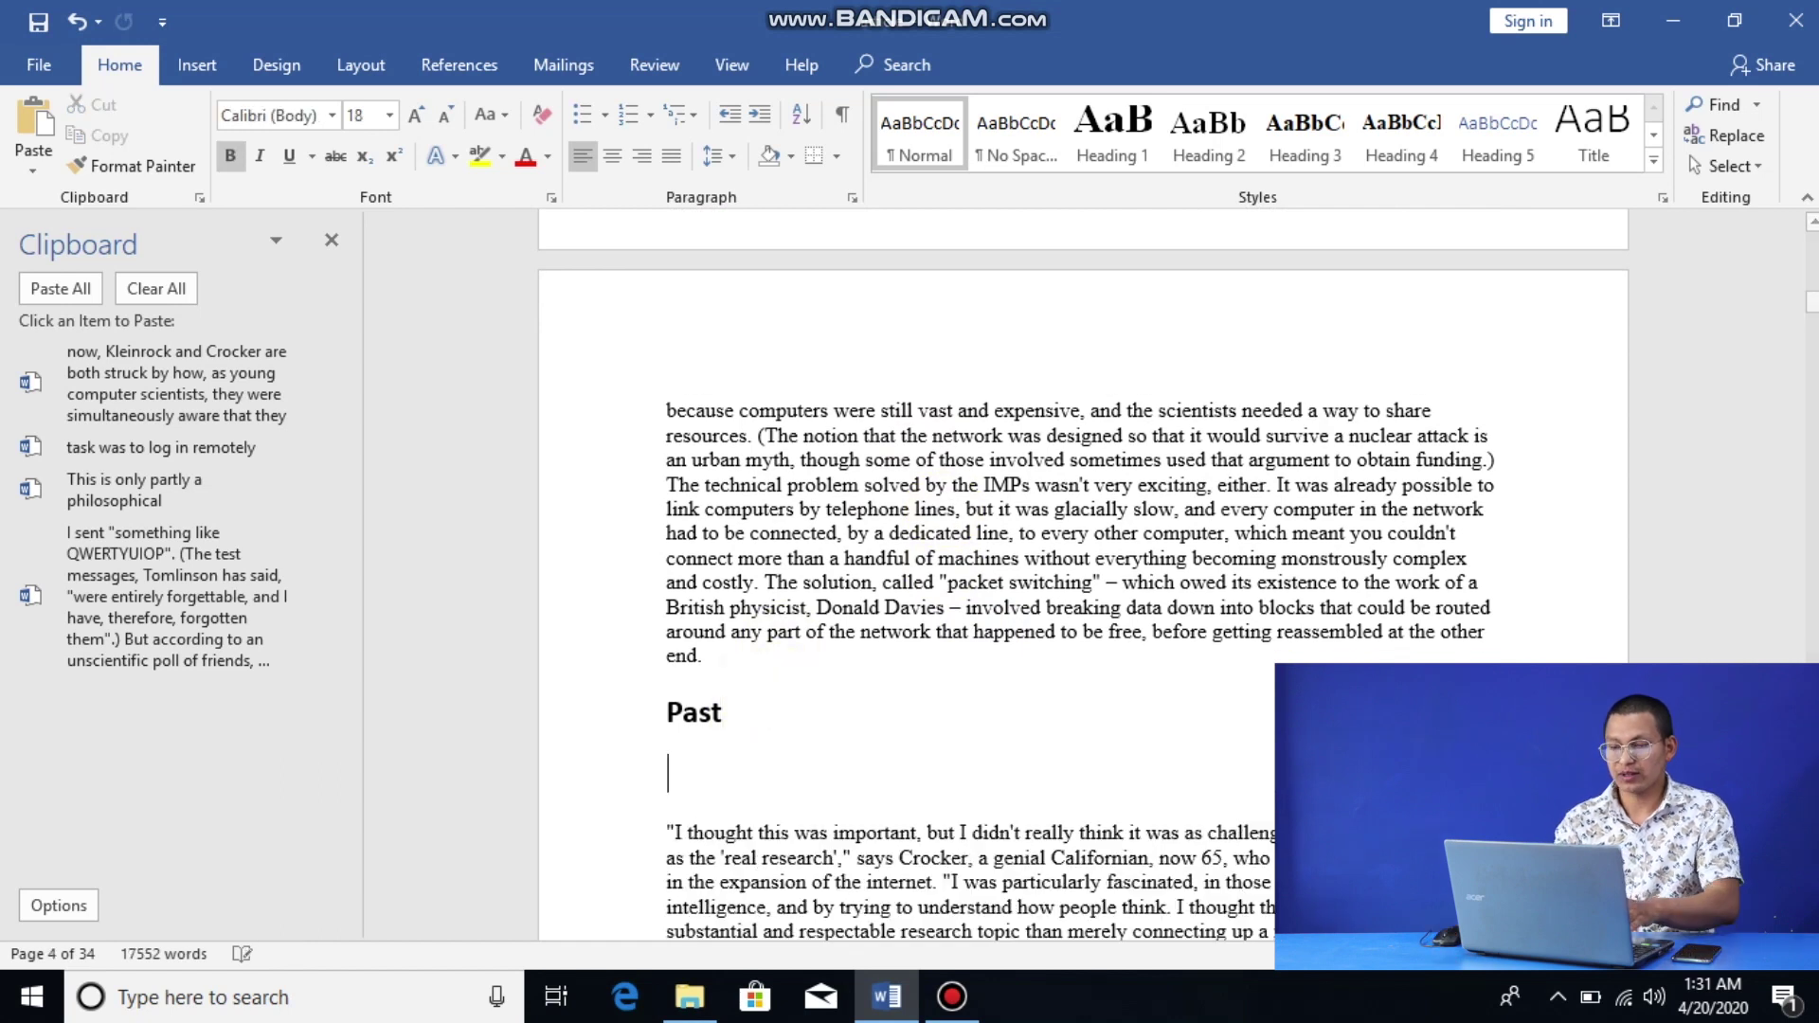
type("dfklm")
key("Return")
scroll(1015, 691, "down", 6)
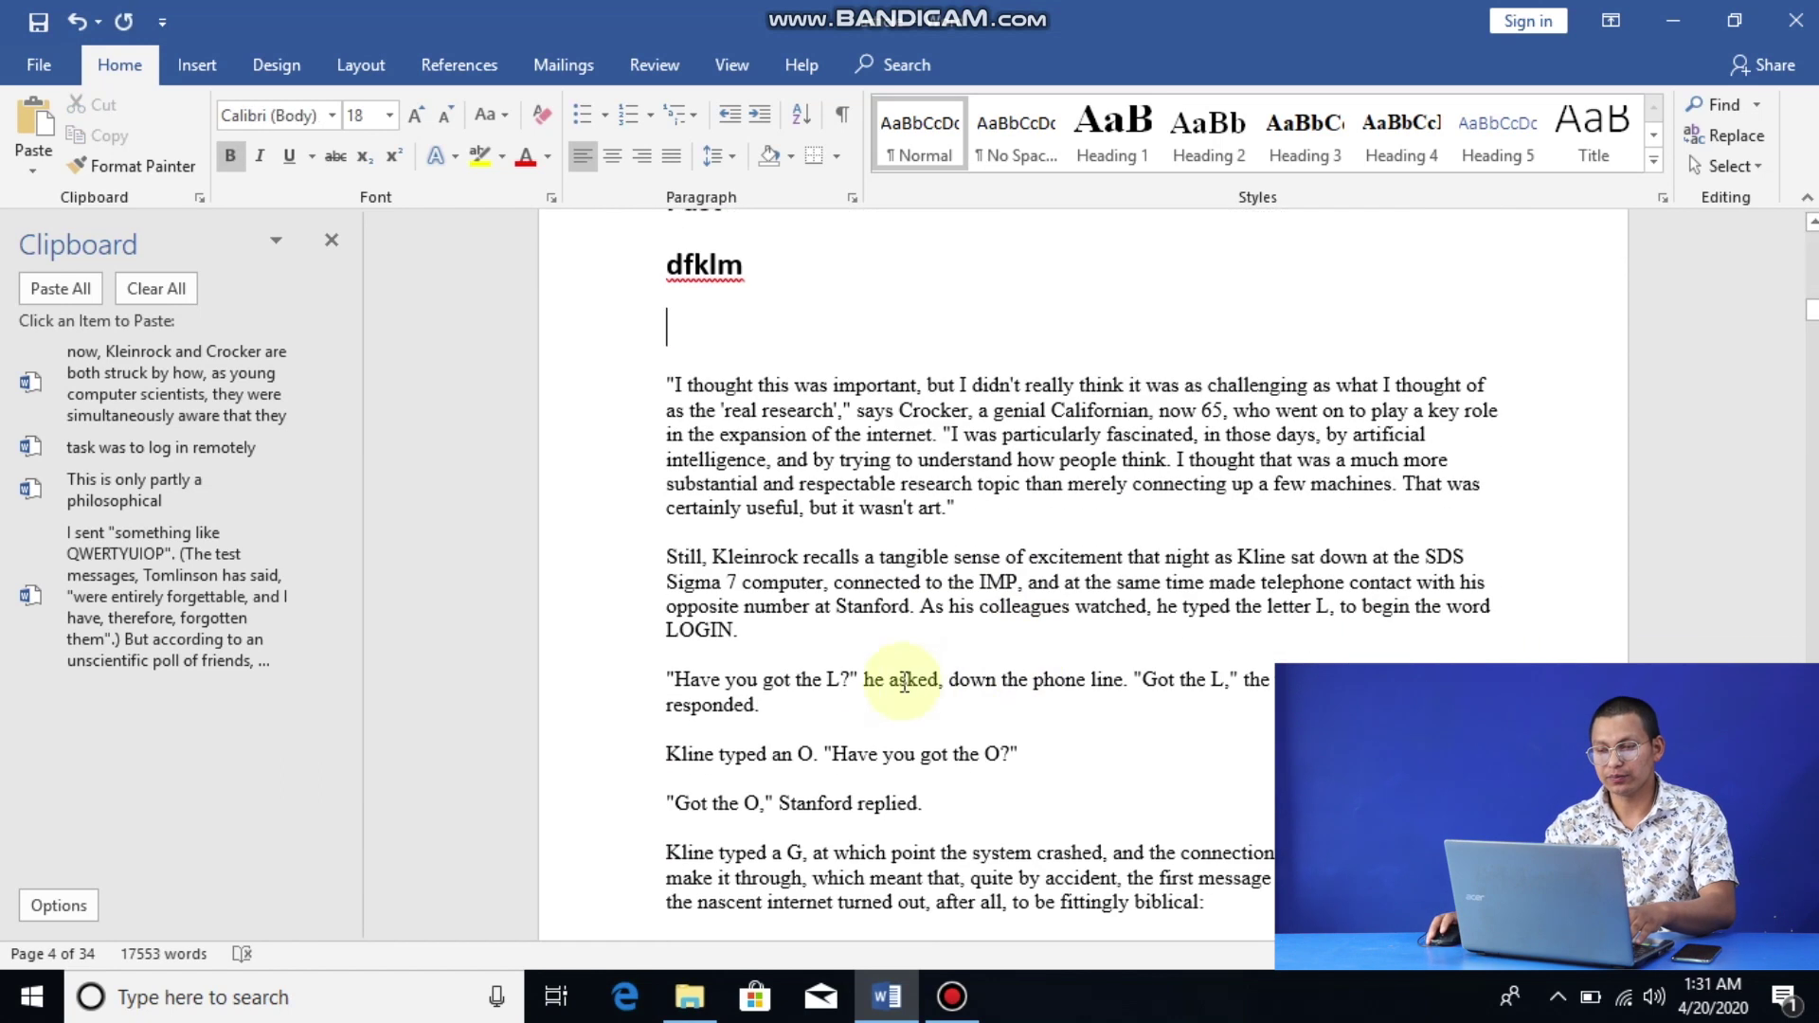
Step: Below the paragraph ending "LOGIN.", write filler text and insert the newest Clipboard item and the "This is only partly a philosophical" item
left_click(866, 652)
key("Return")
type("dflkns o nfdo n")
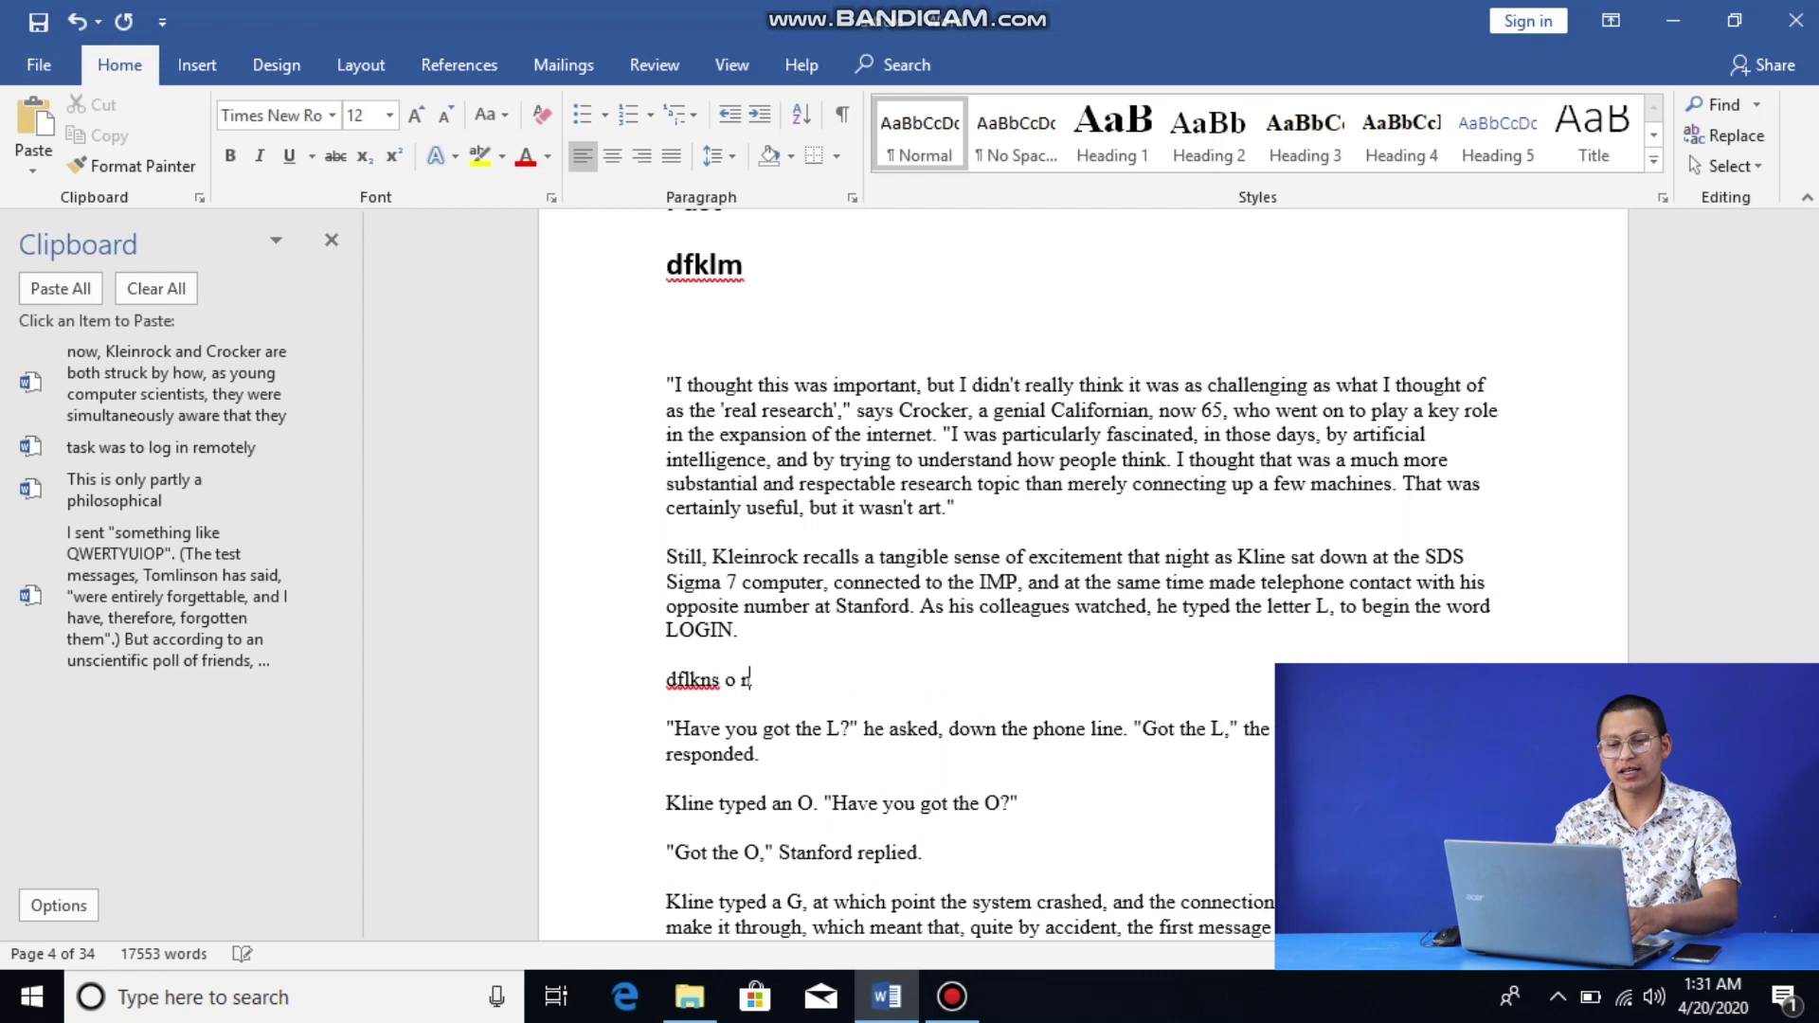
left_click(145, 402)
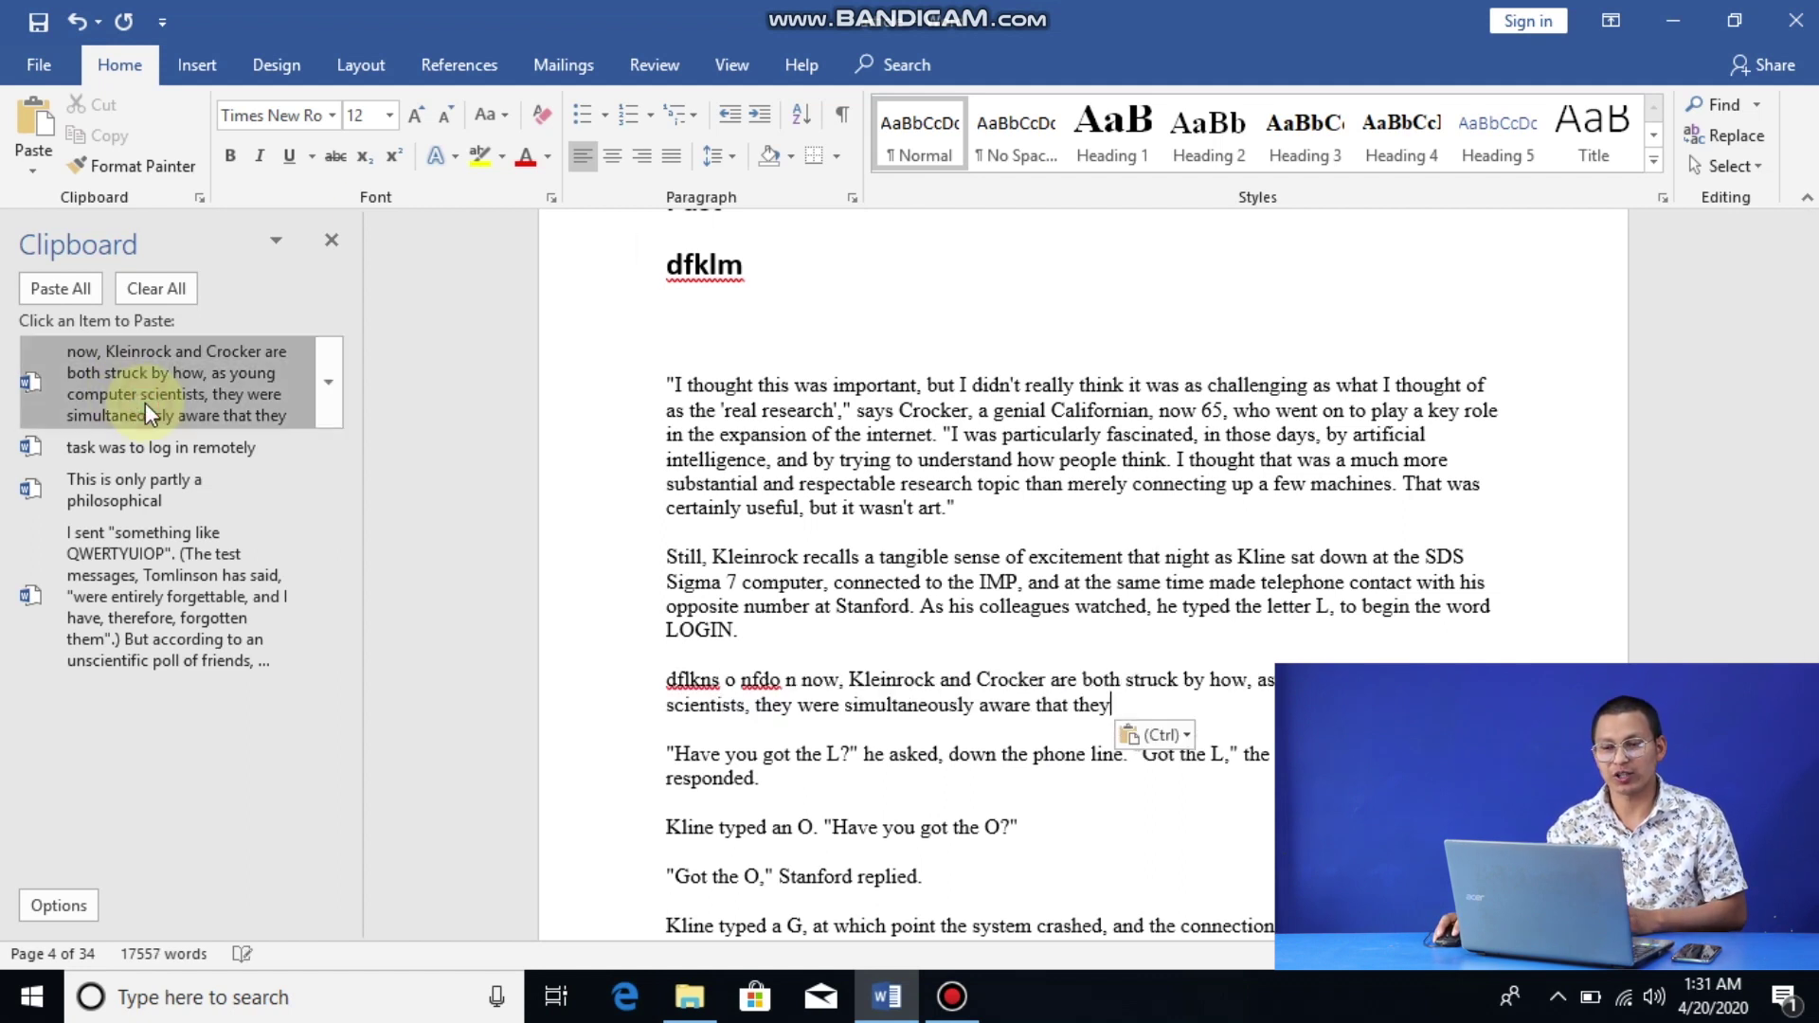
type("kjxb di no nofdn o")
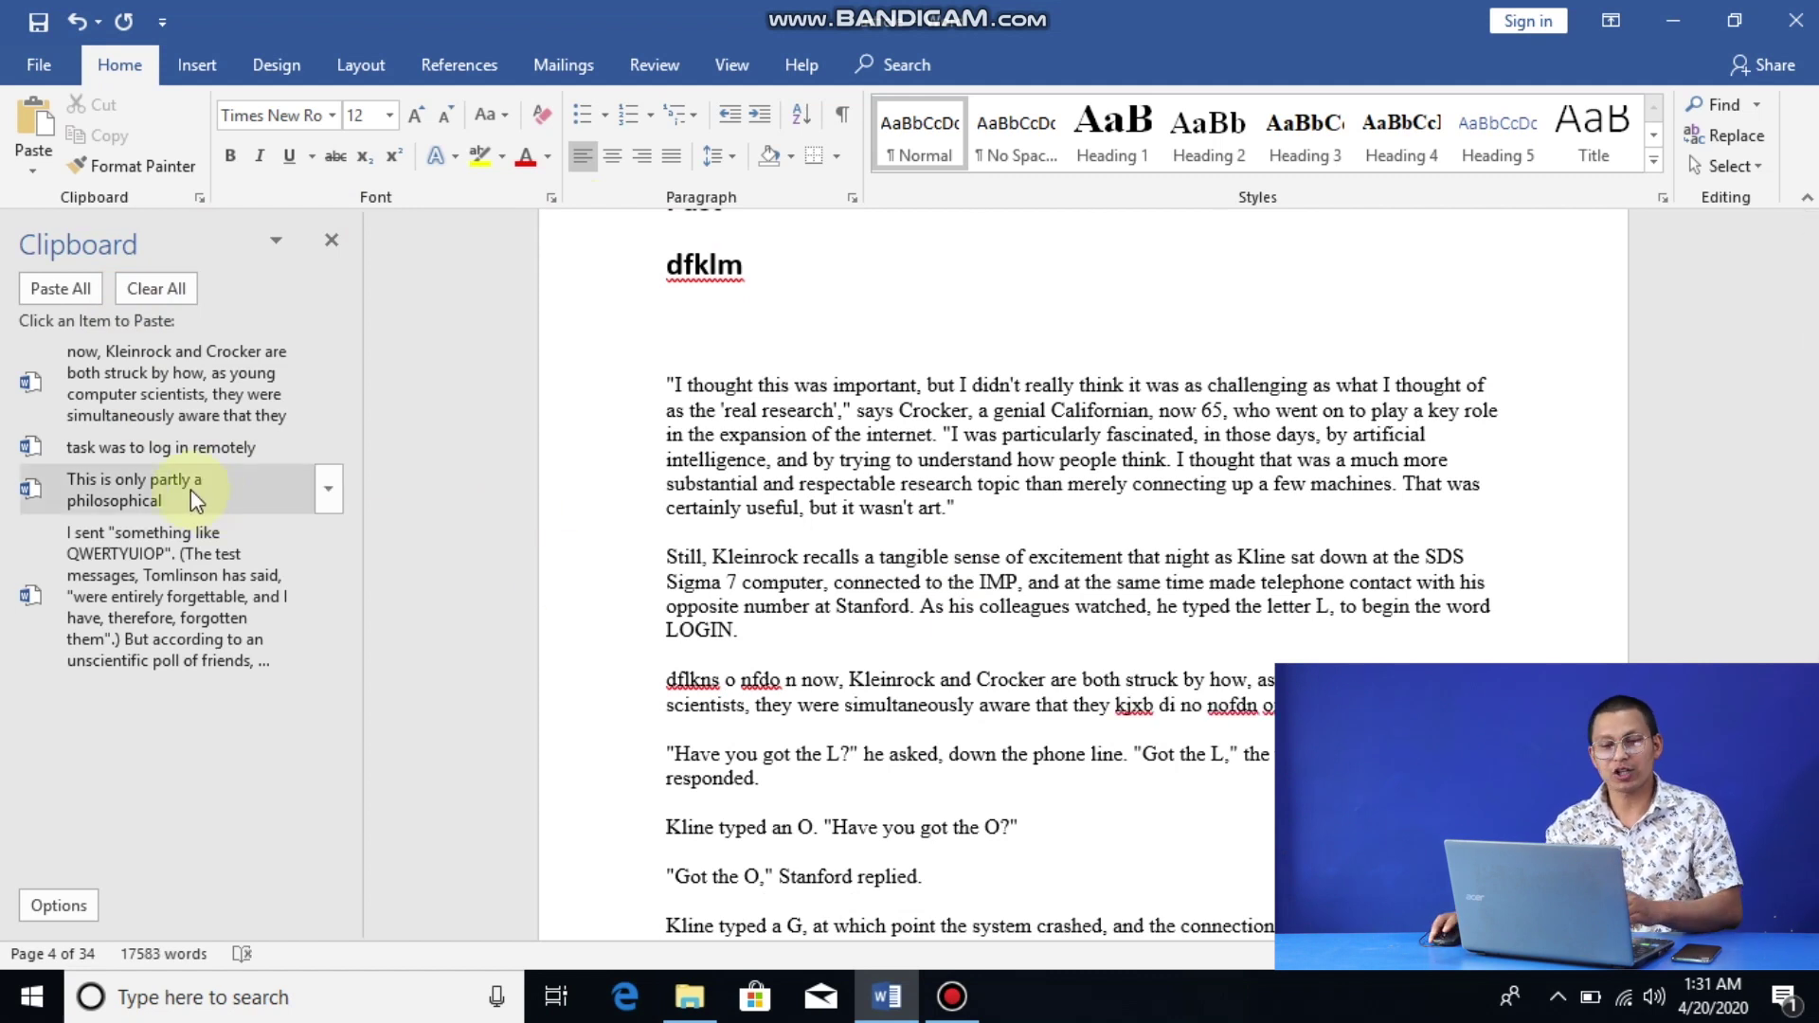
left_click(164, 489)
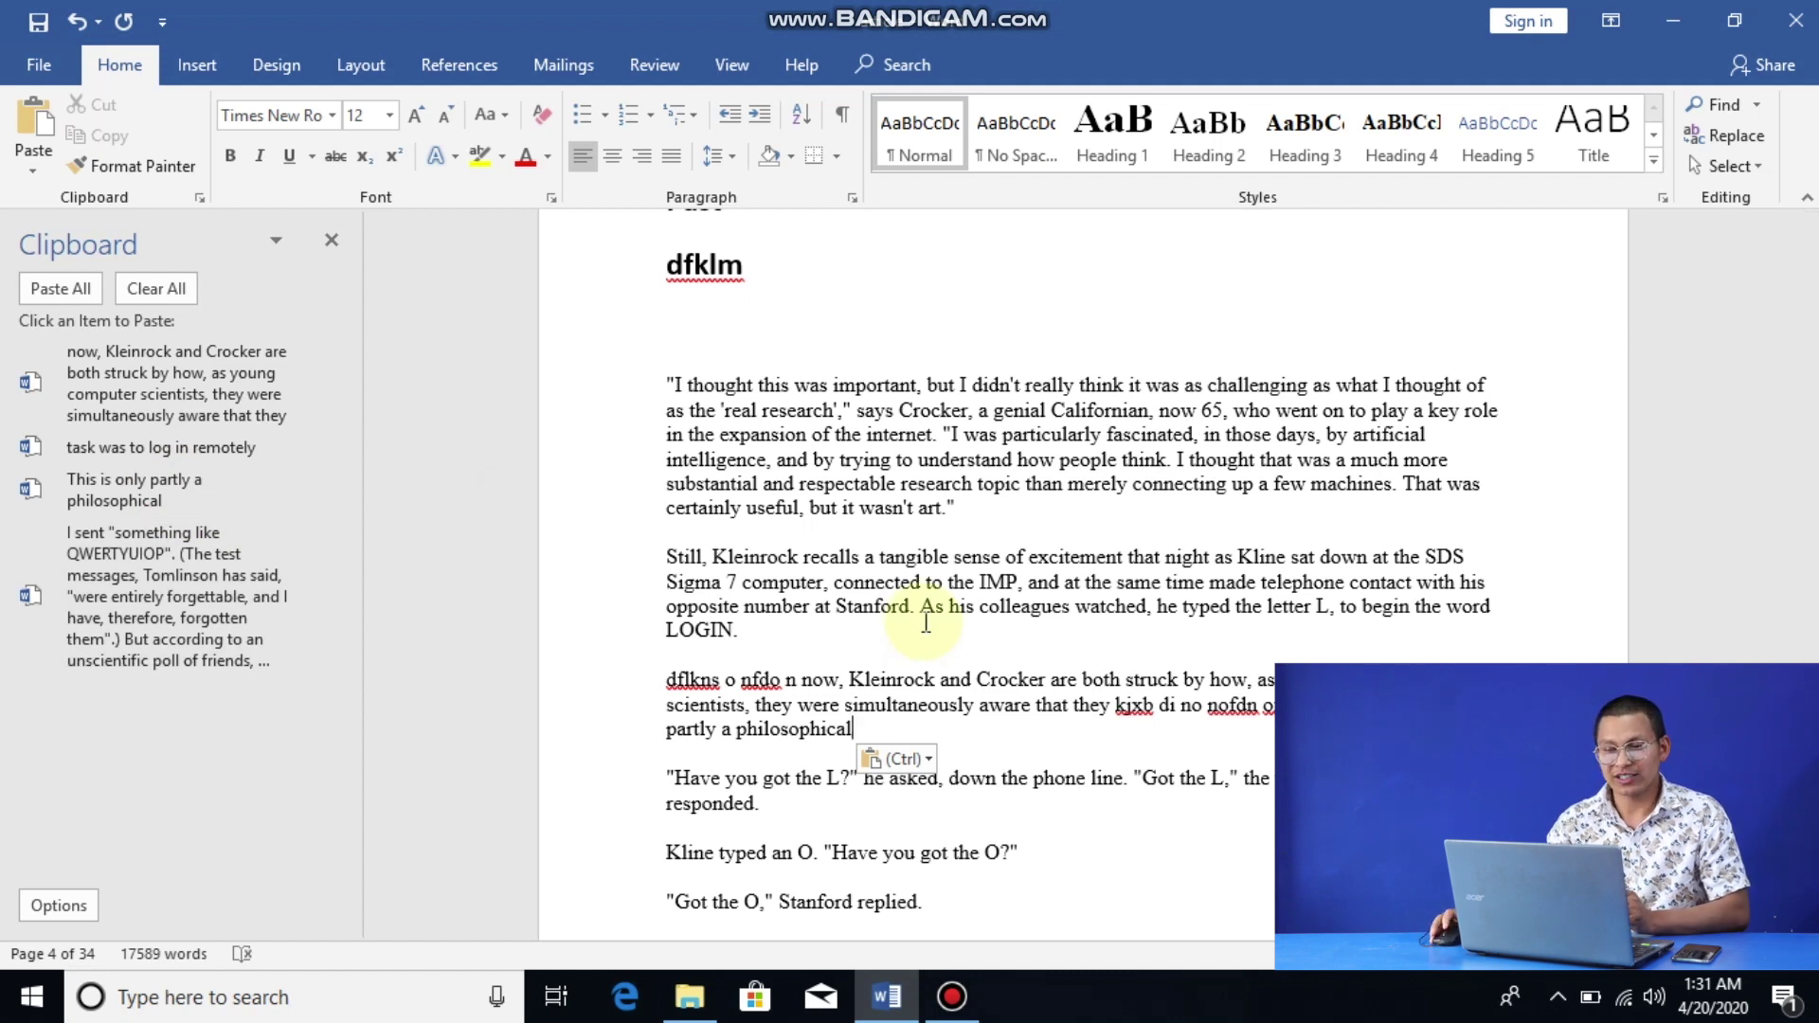
Step: Cut the passage from "Unless you are 15 years old" to "Facebook and" under "Advertisement" into the Spike
scroll(679, 636, "down", 5)
scroll(678, 636, "up", 15)
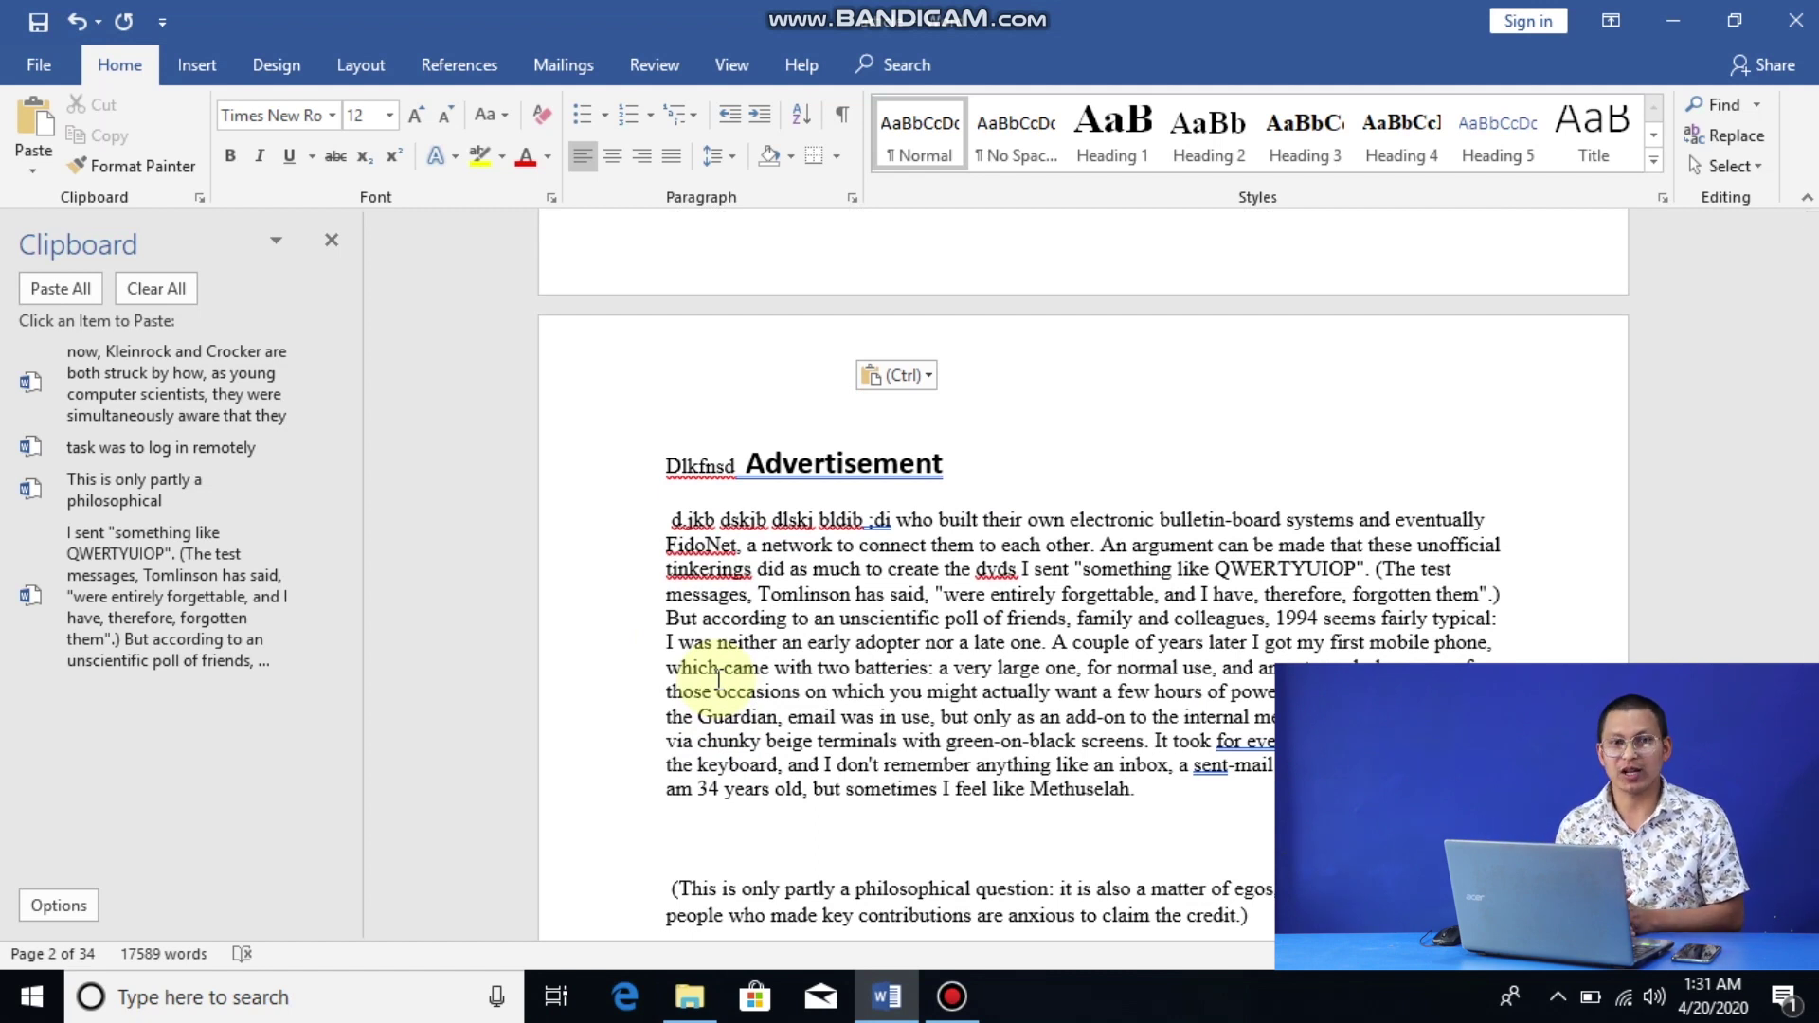
scroll(840, 673, "up", 1)
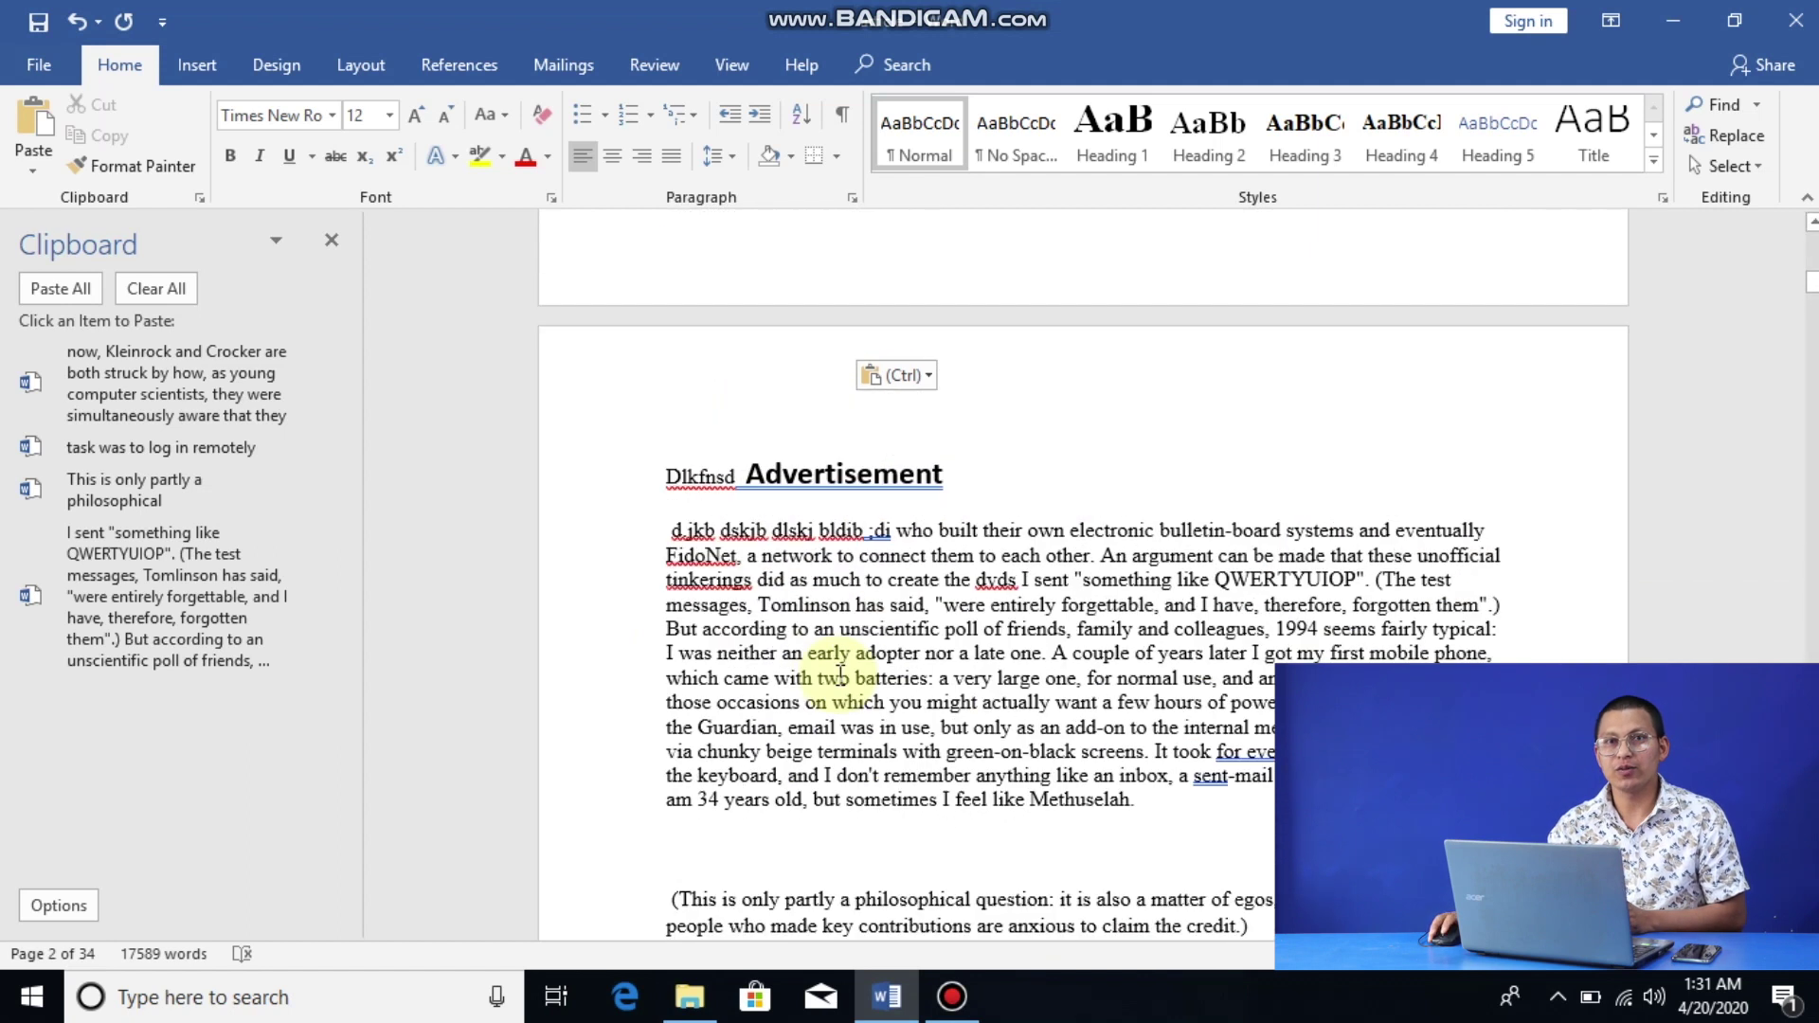
scroll(839, 674, "up", 8)
left_click(663, 524)
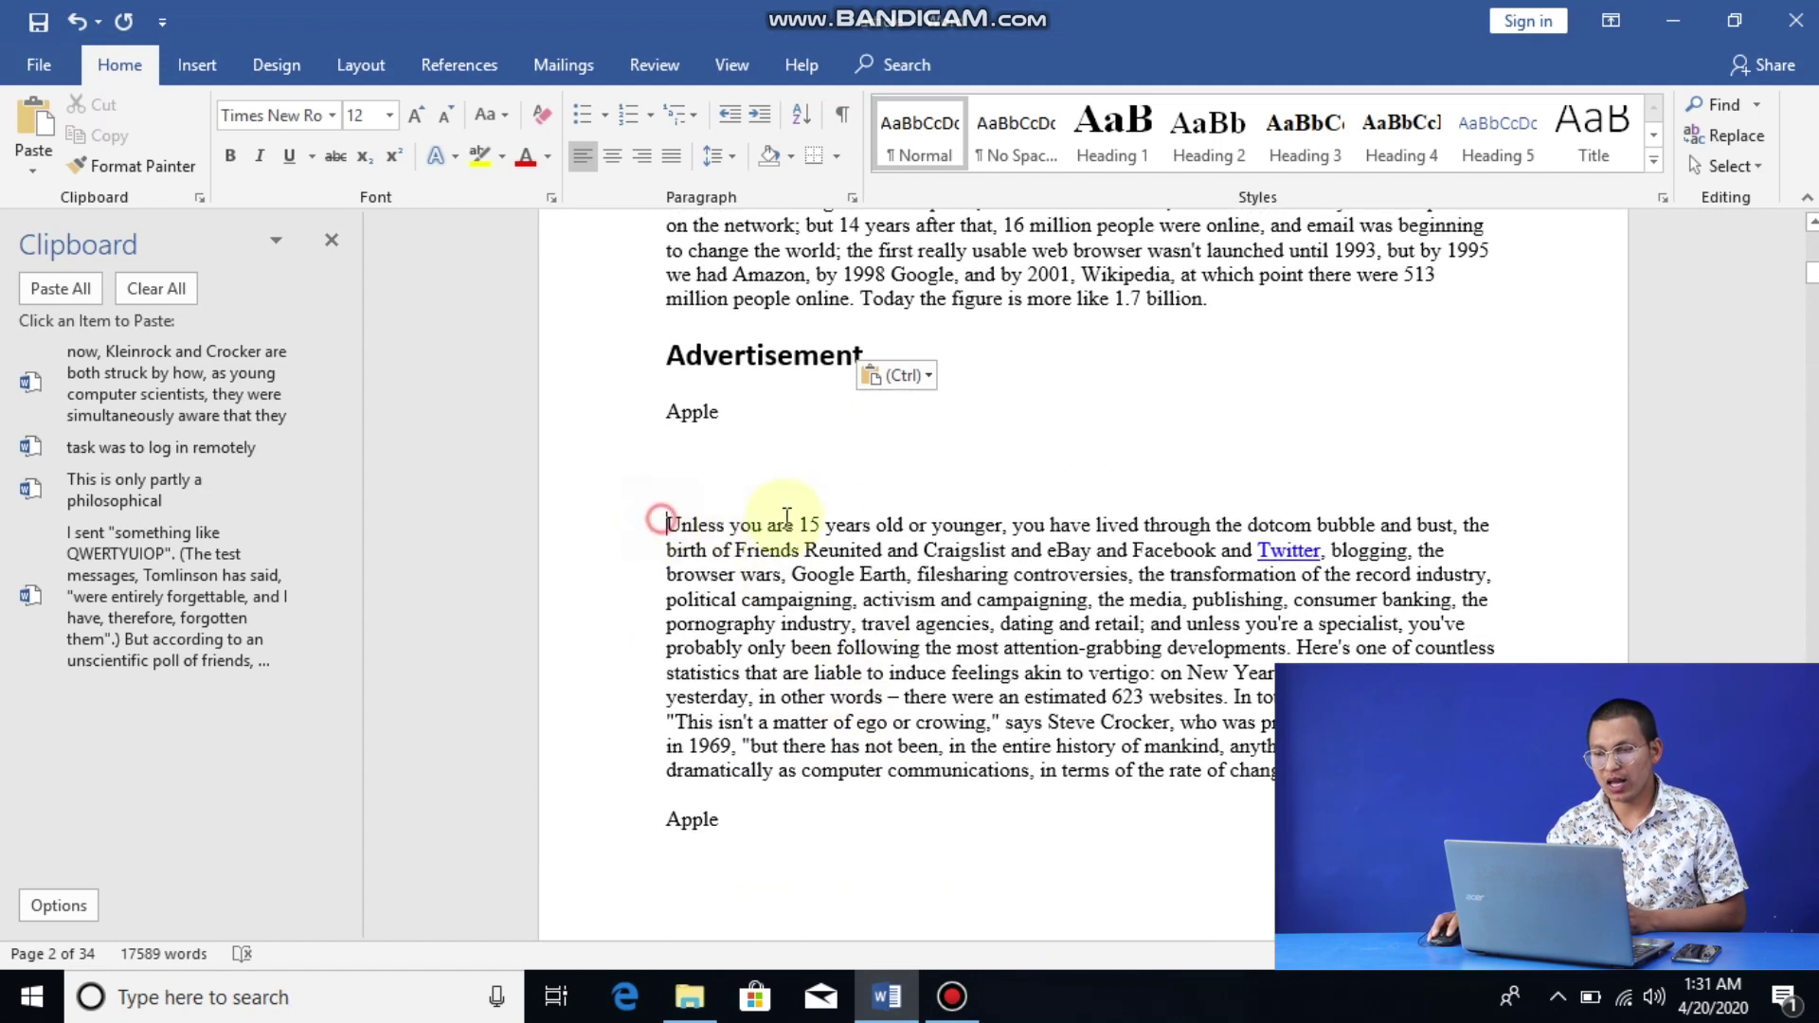
left_click_drag(786, 516, 1270, 563)
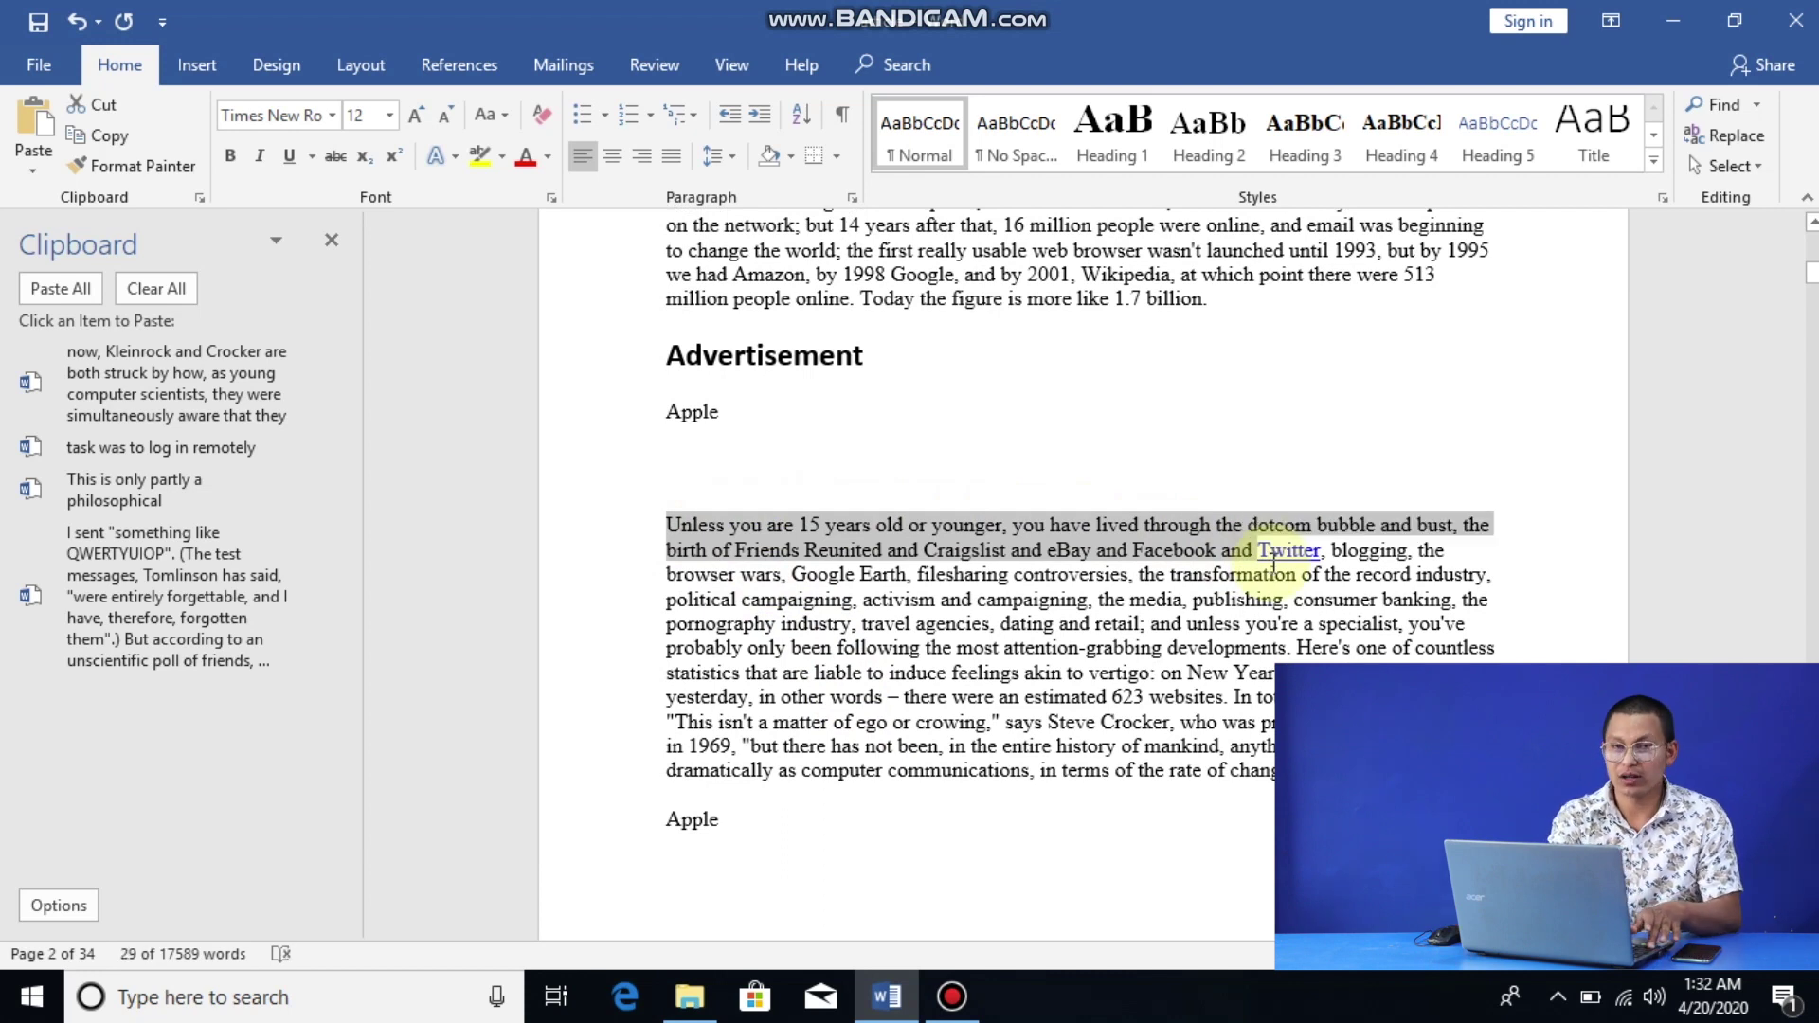
key("ctrl+F3")
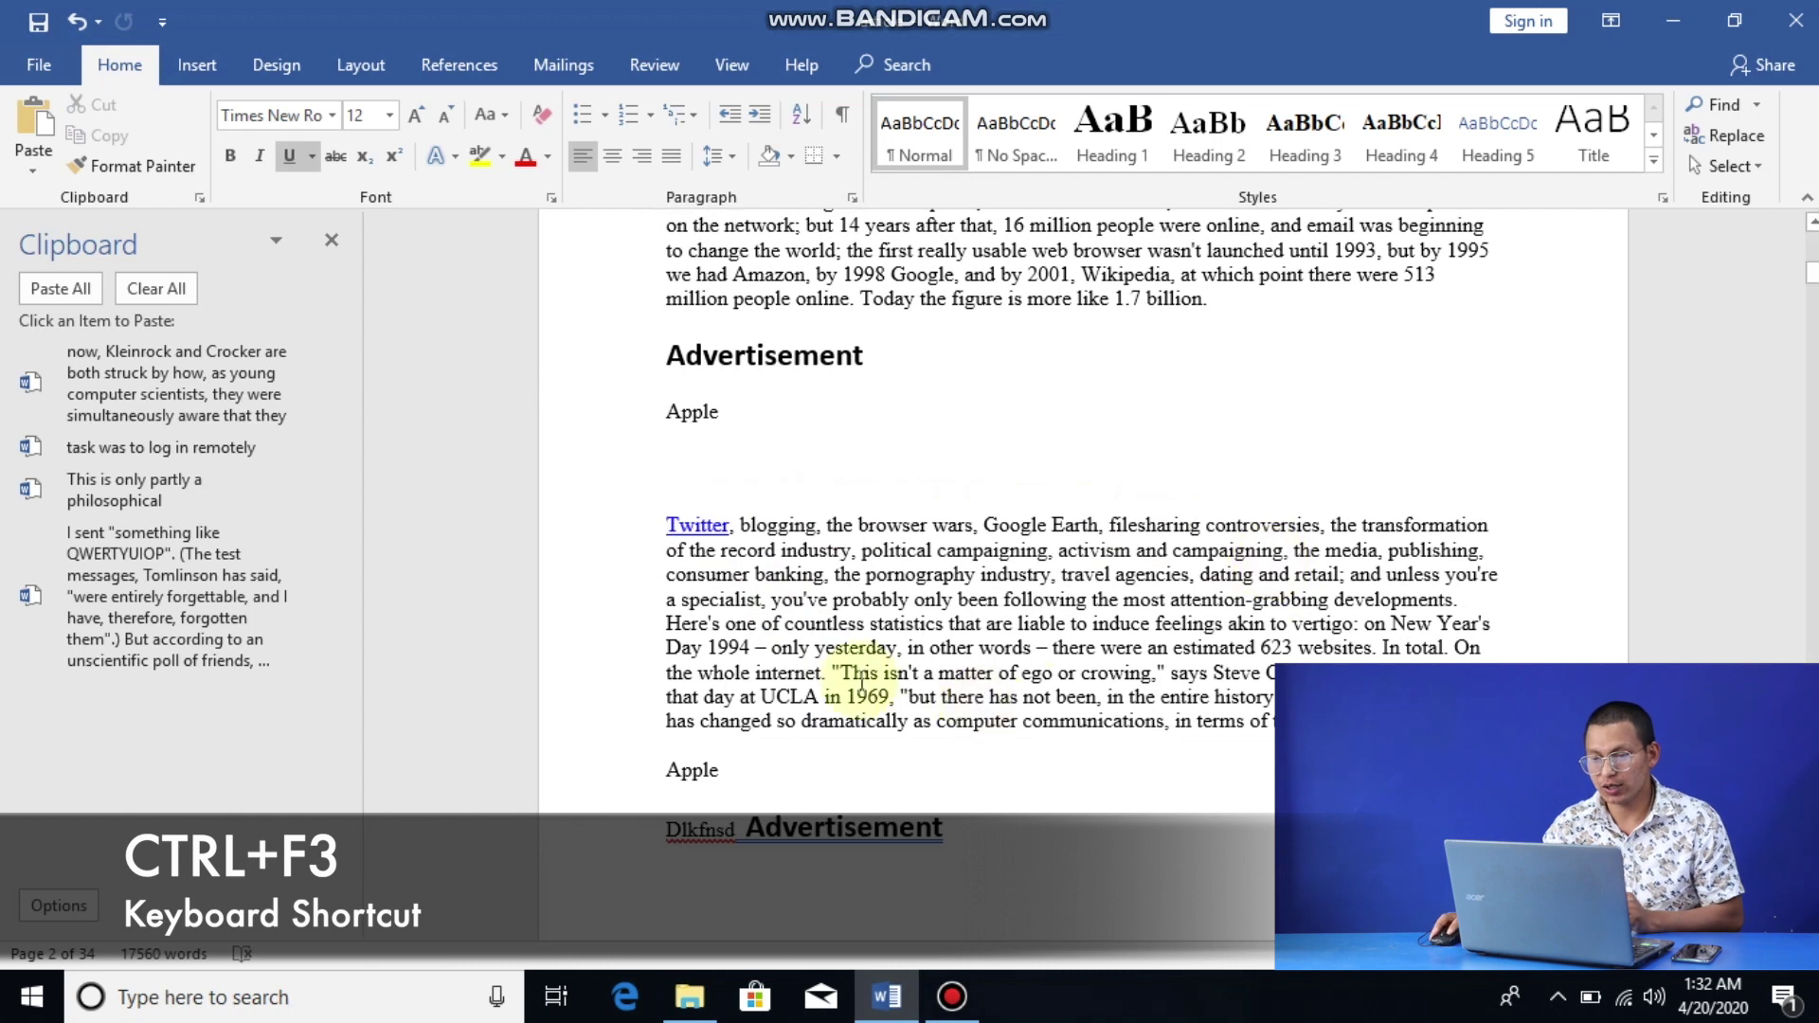
Step: Cut the passage from "This isn't a matter of ego or crowing" to "at UCLA in 1969," into the Spike
left_click(825, 666)
mouse_move(871, 673)
left_mouse_down()
mouse_move(917, 692)
mouse_move(896, 698)
left_mouse_up()
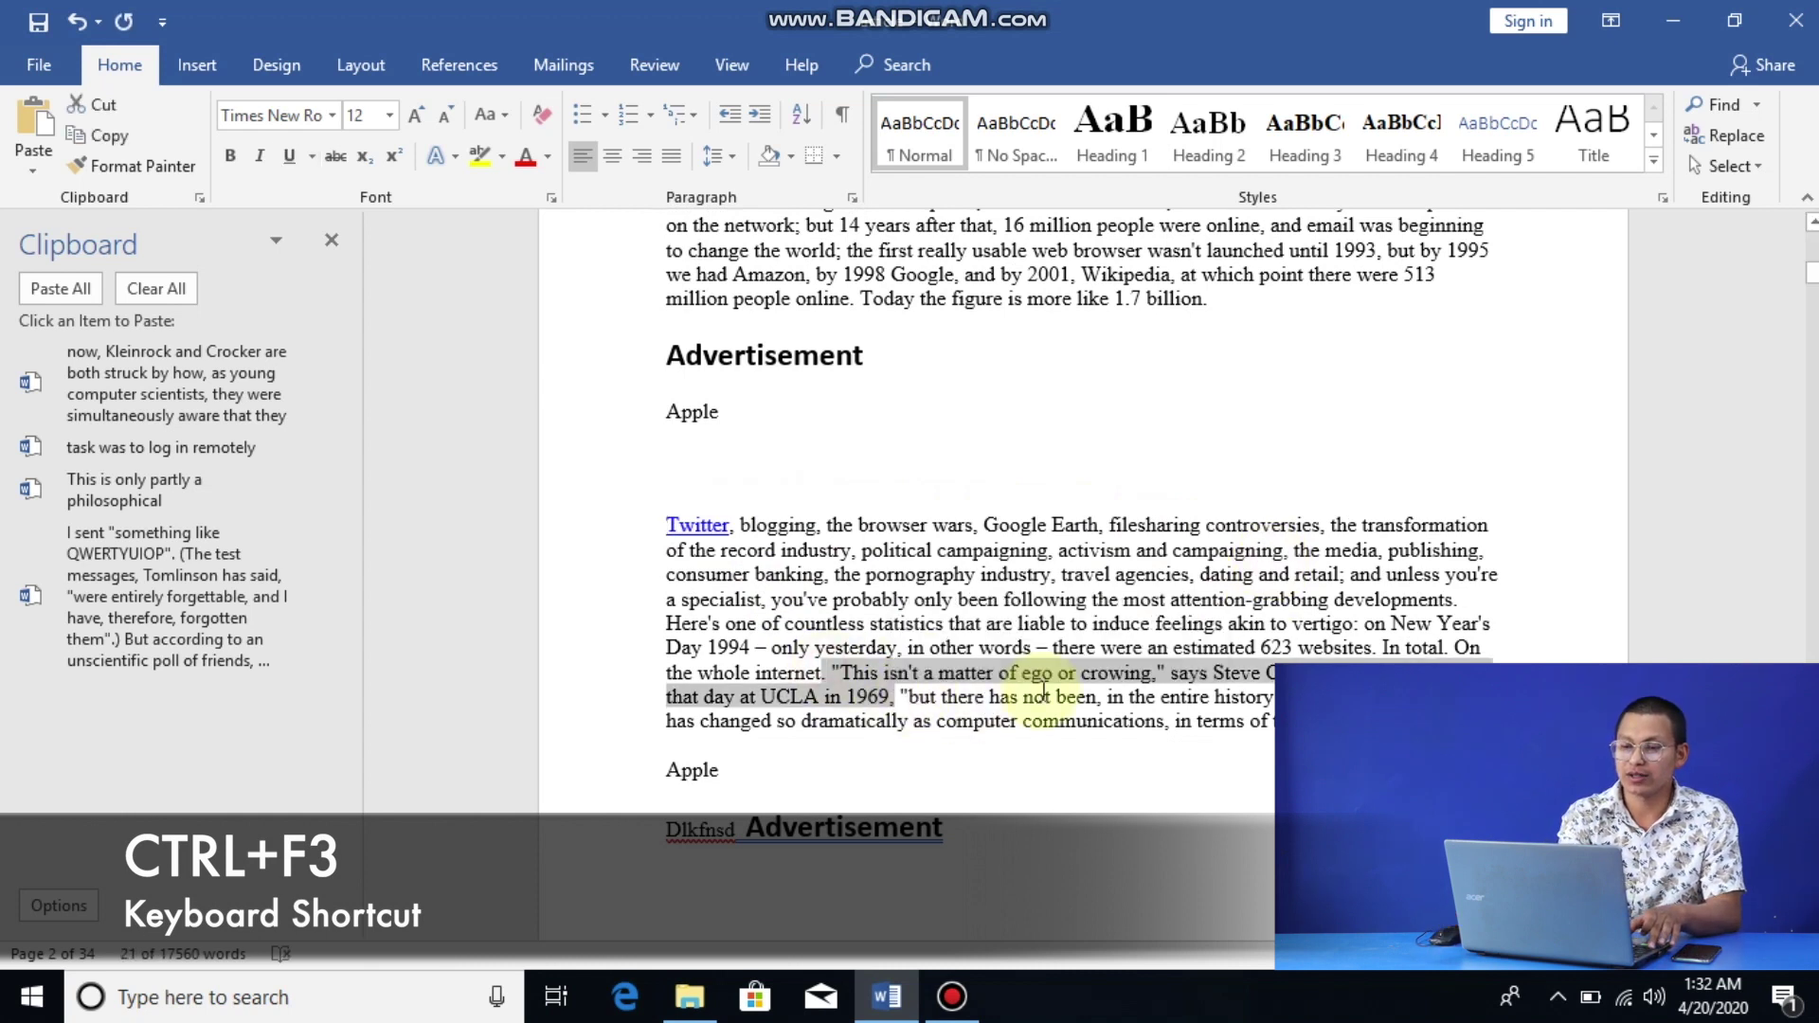
key("ctrl+F3")
Step: Cut the passage from "It's interesting to compare" to "on the global stage since 1969" into the Spike
scroll(1042, 693, "up", 8)
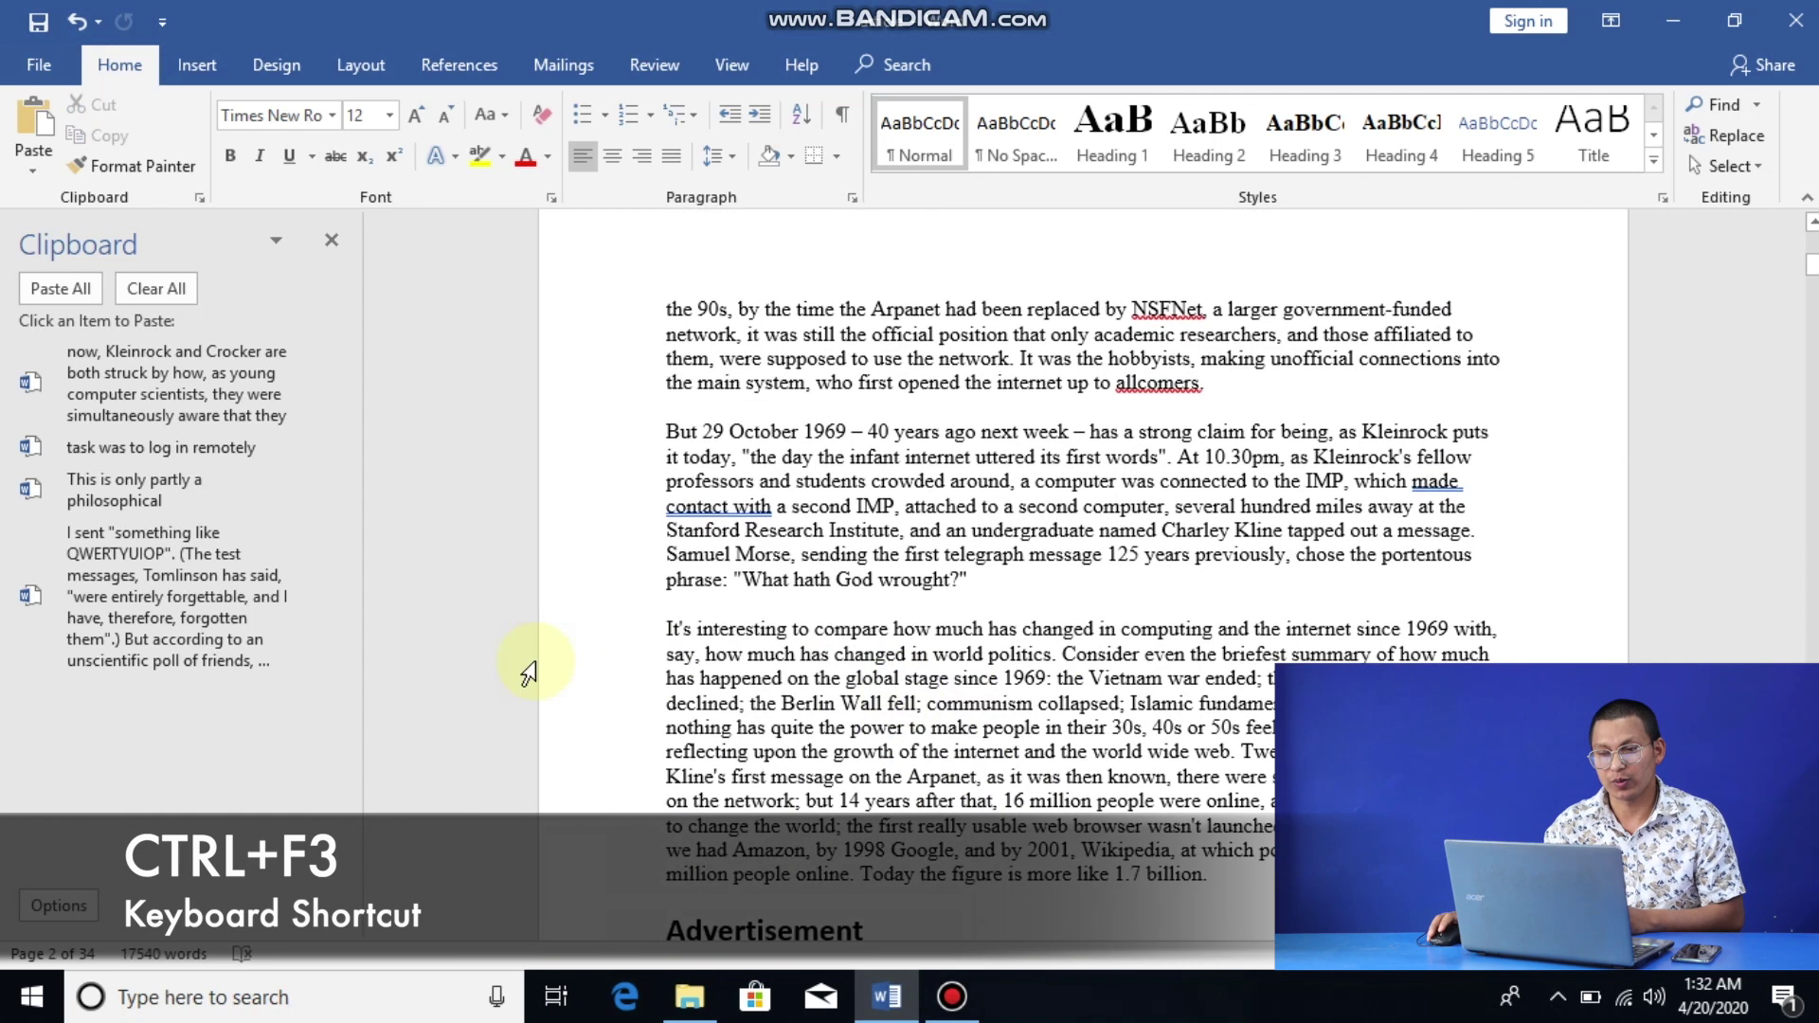
left_click(659, 627)
left_click(1045, 678, "shift")
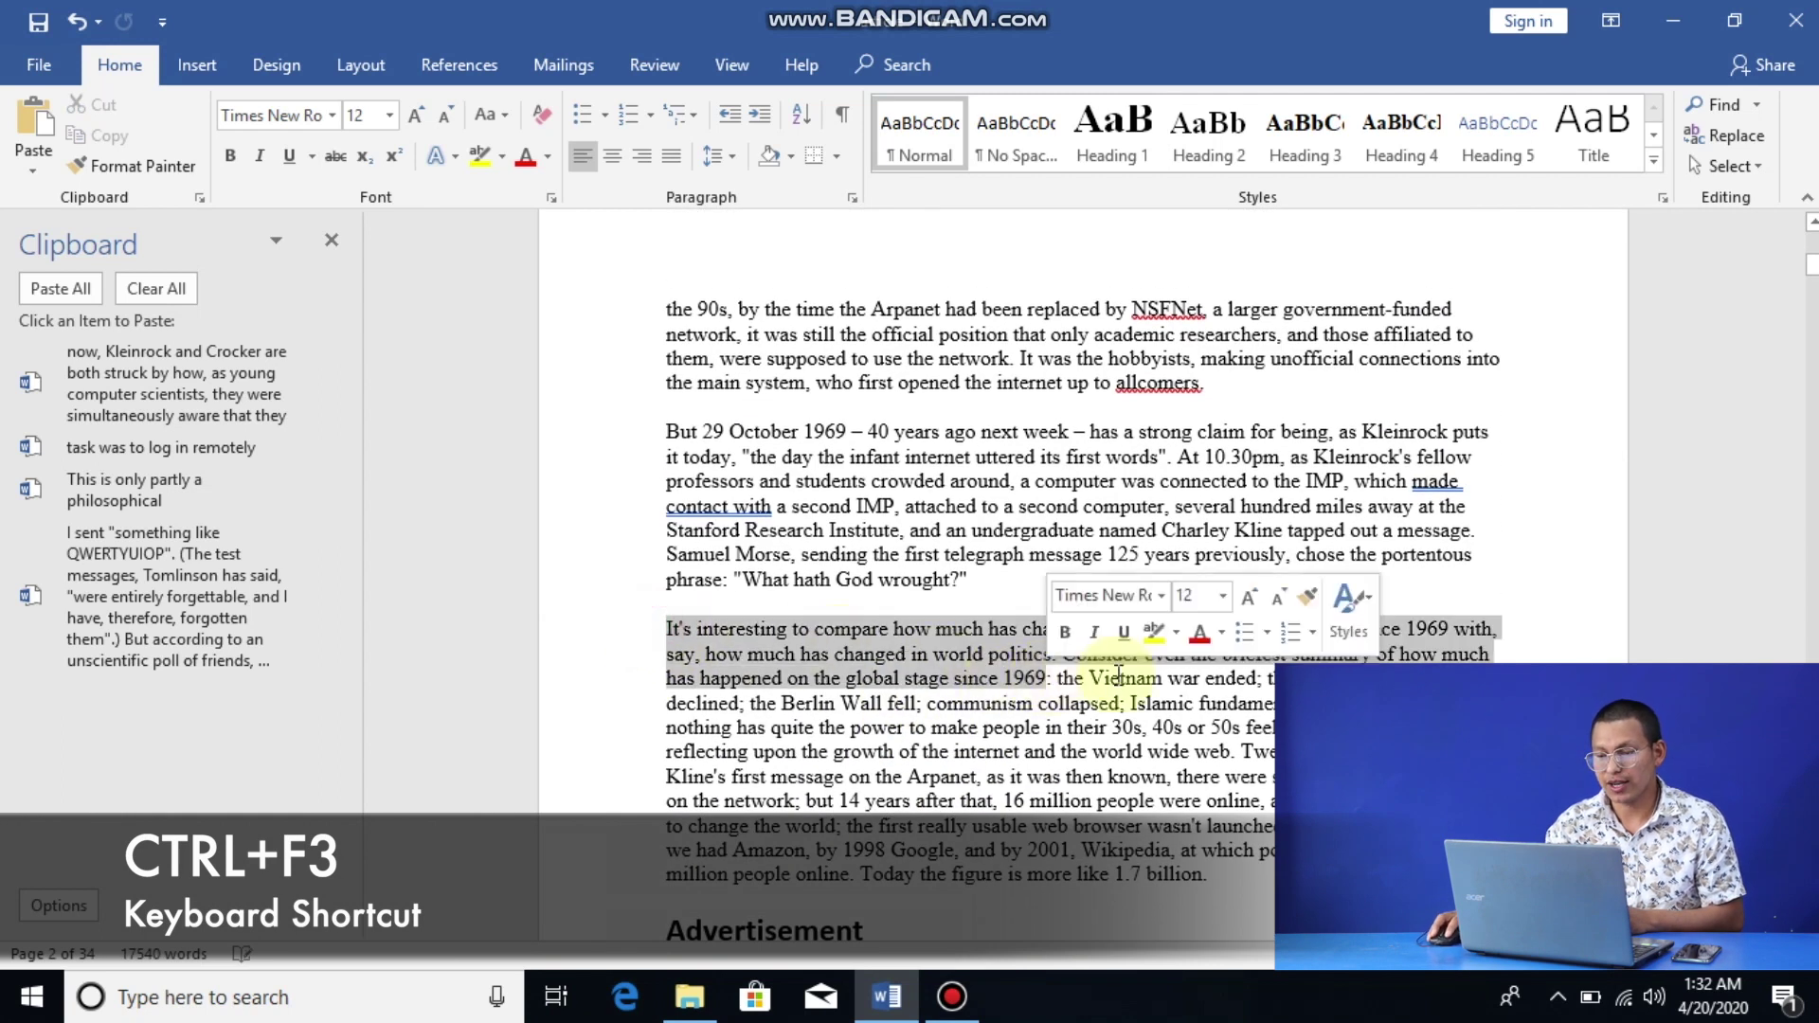
key("ctrl+F3")
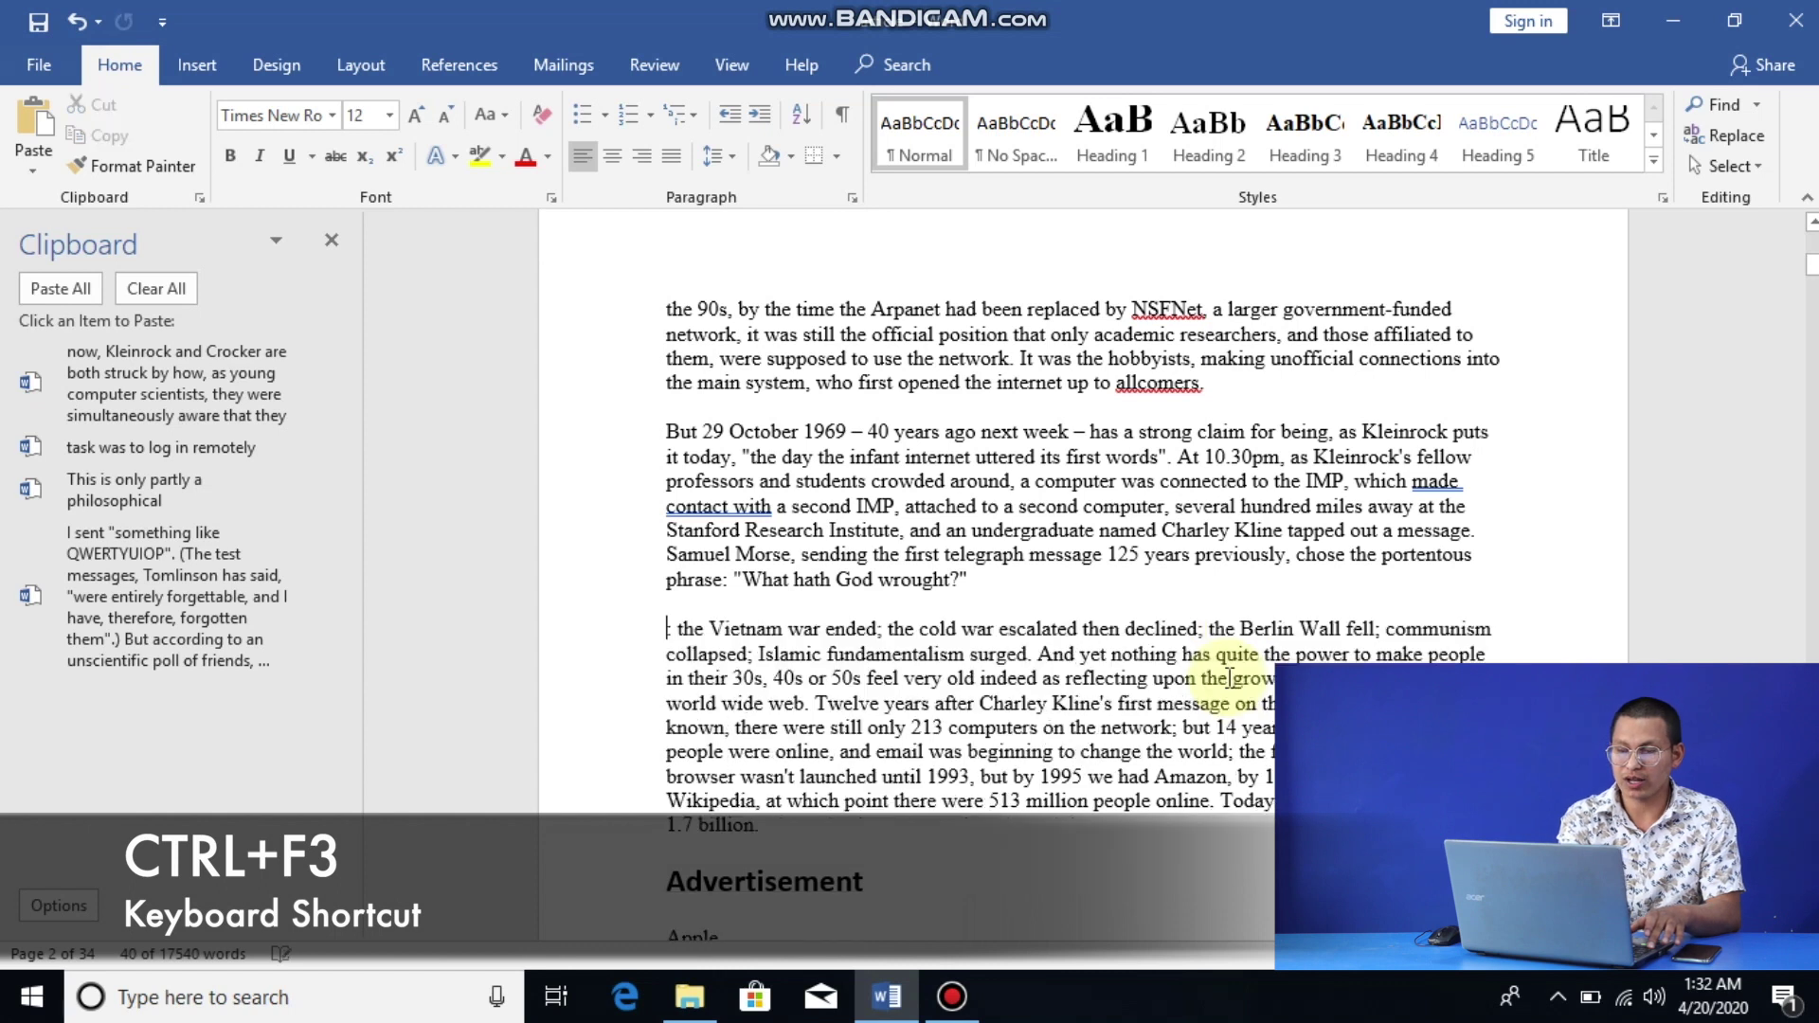
Step: Add blank lines at the end of the document and insert all the Spike's collected passages there
left_click_drag(1812, 263, 1811, 938)
left_click(1220, 624)
key("Return")
key("Return")
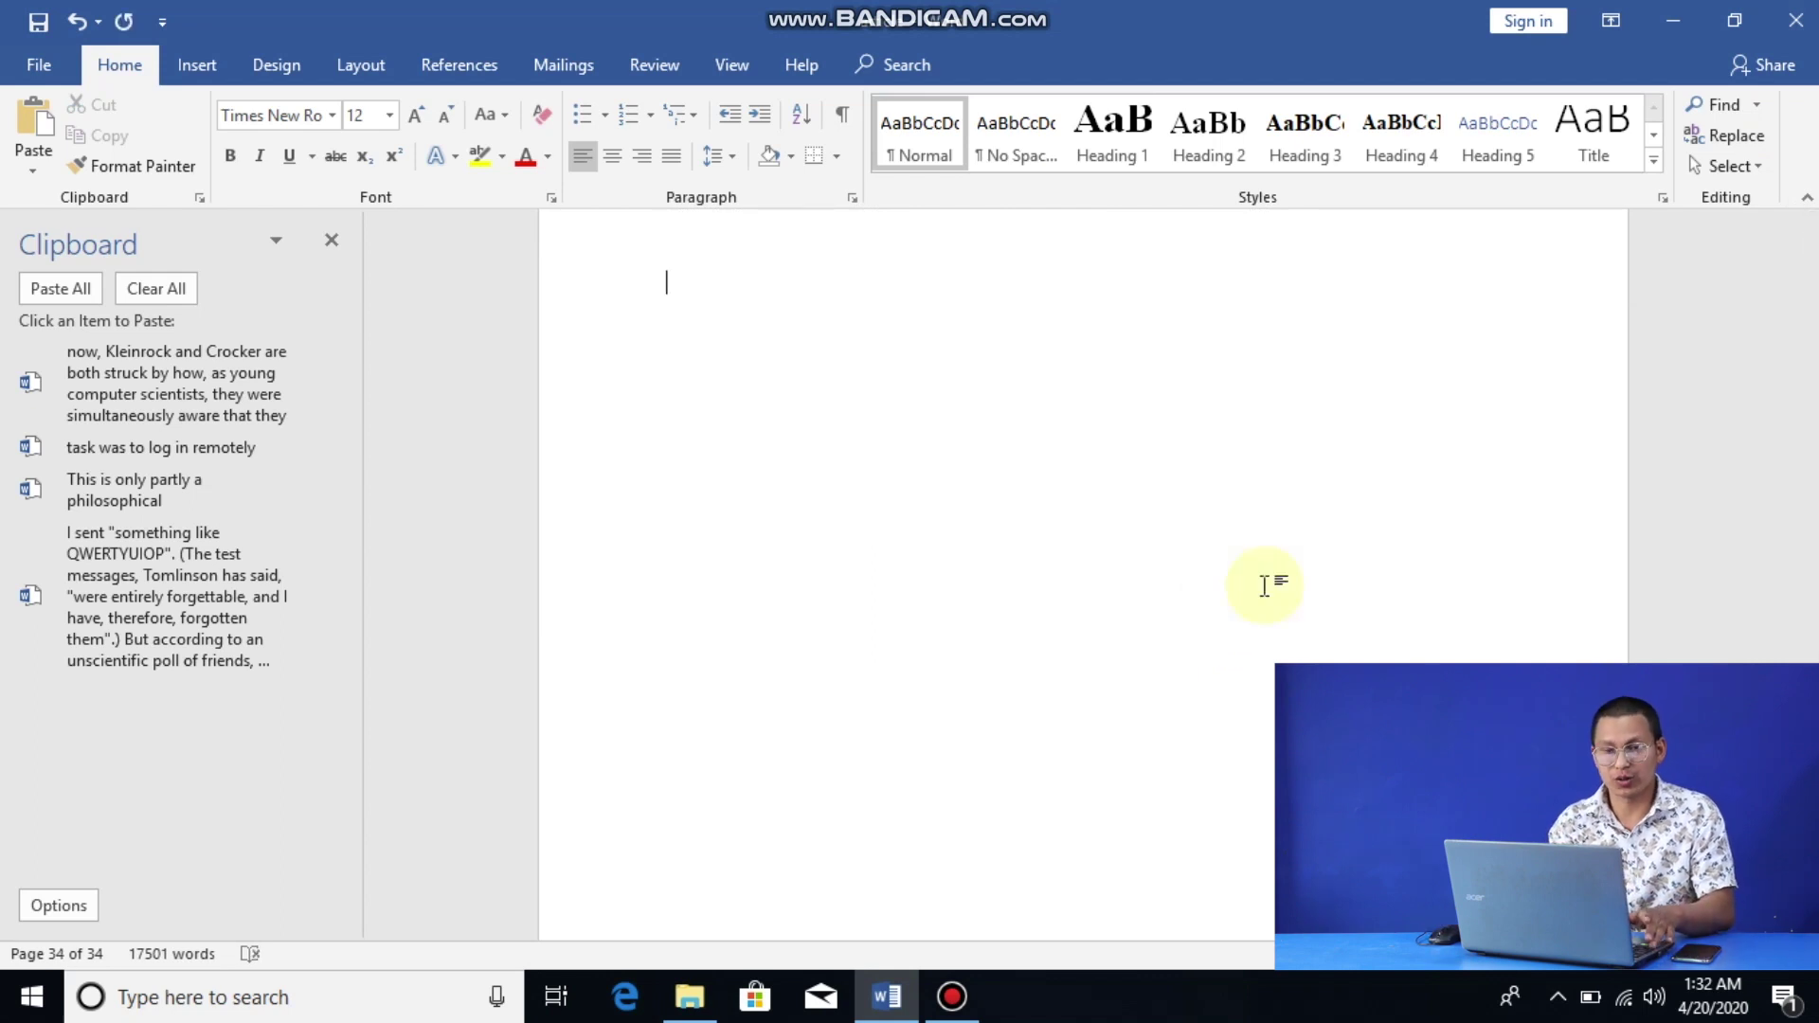
key("ctrl+shift+F3")
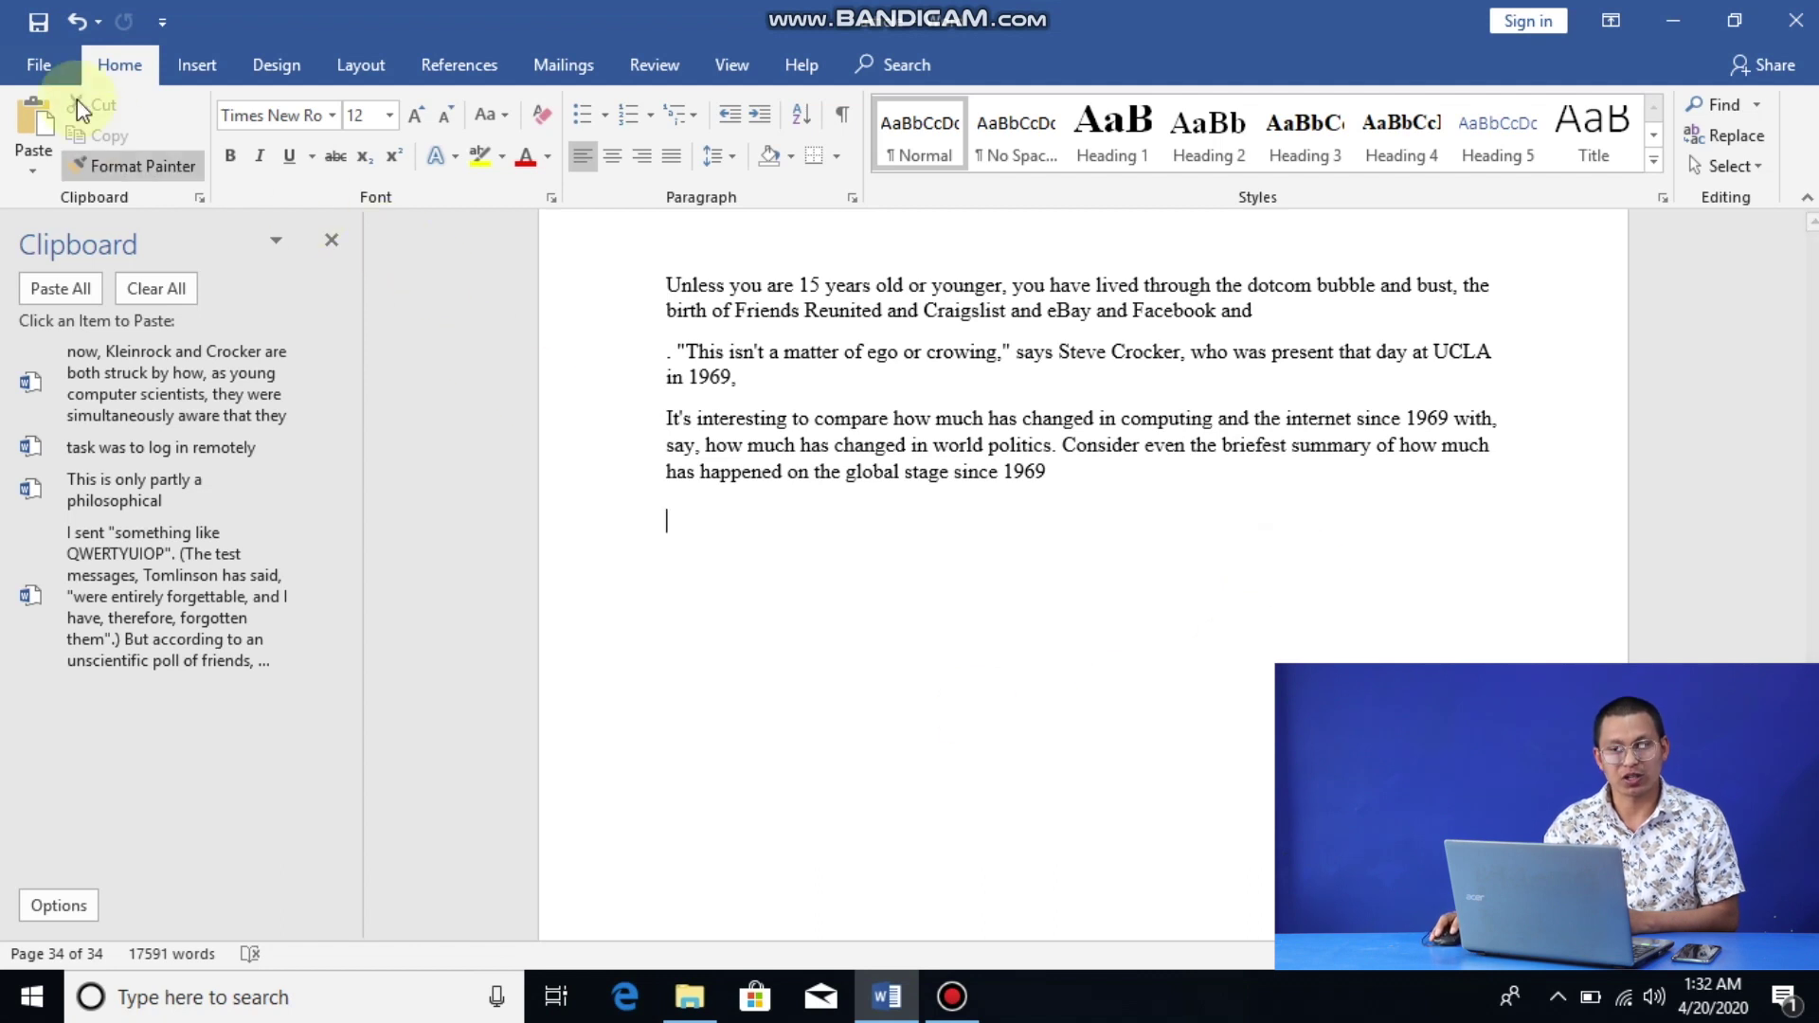
Step: Create a new blank document and close the Clipboard
left_click(28, 63)
left_click(65, 176)
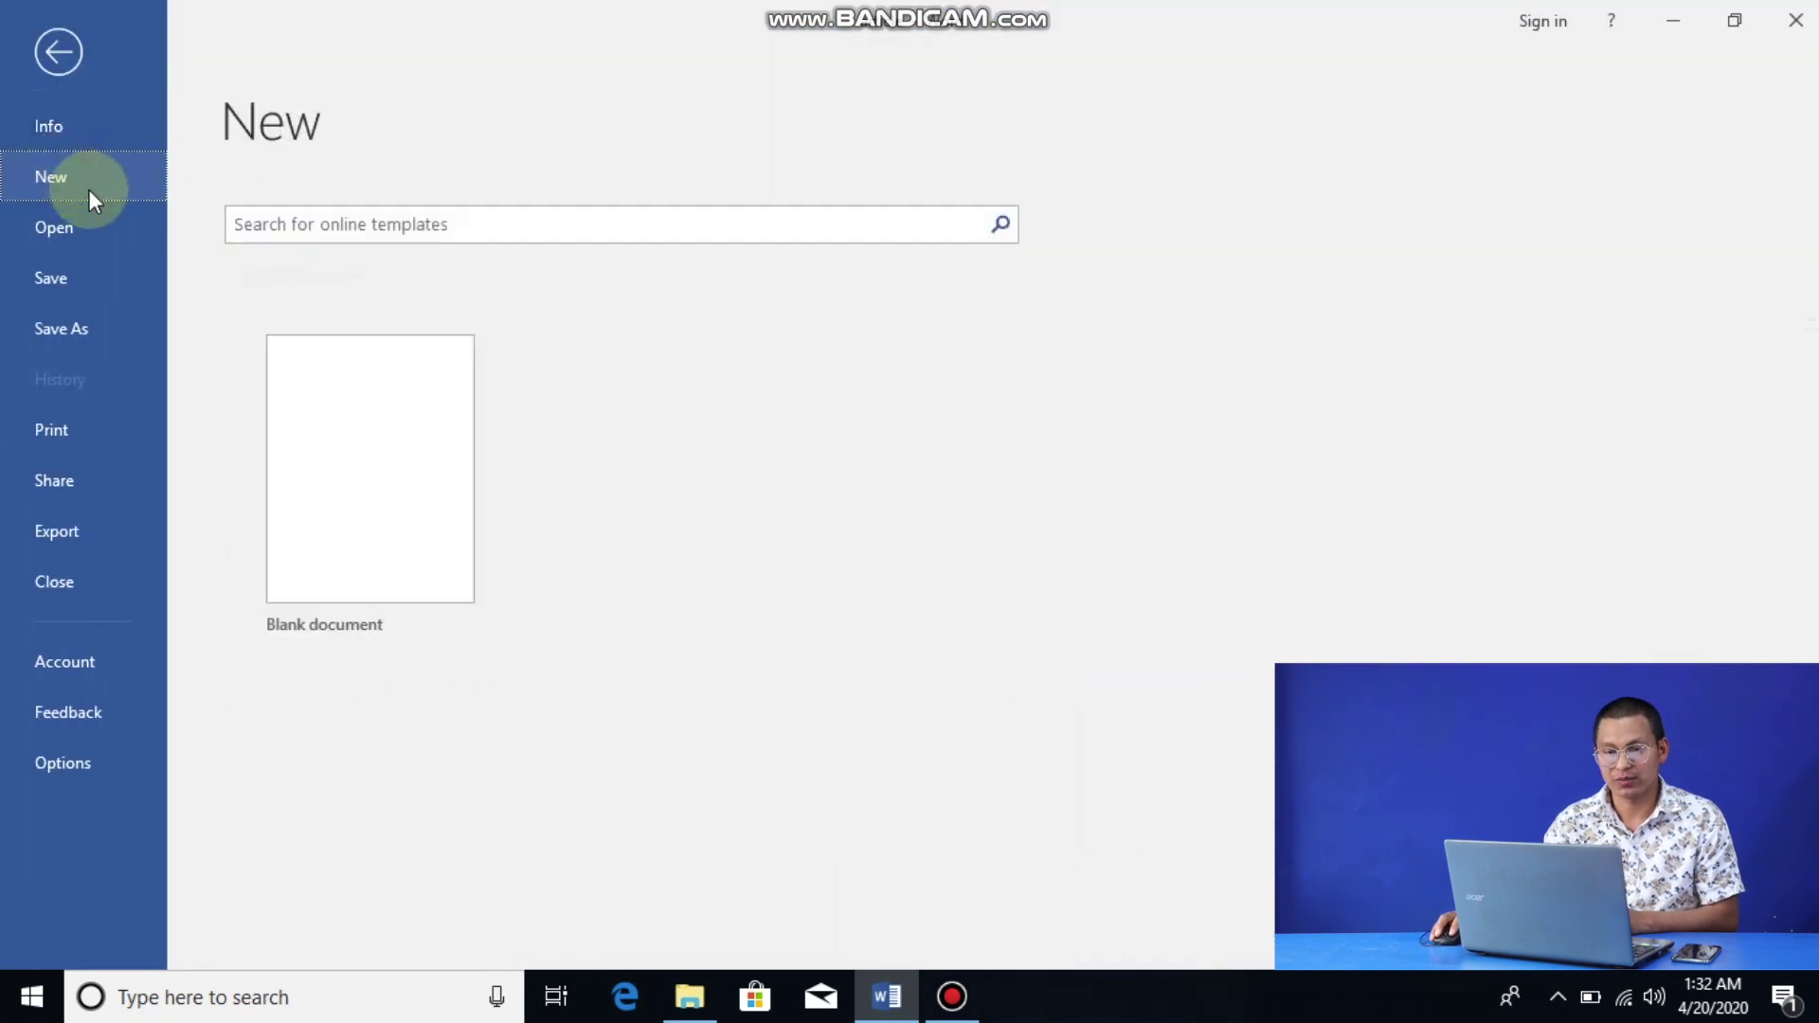
left_click(292, 423)
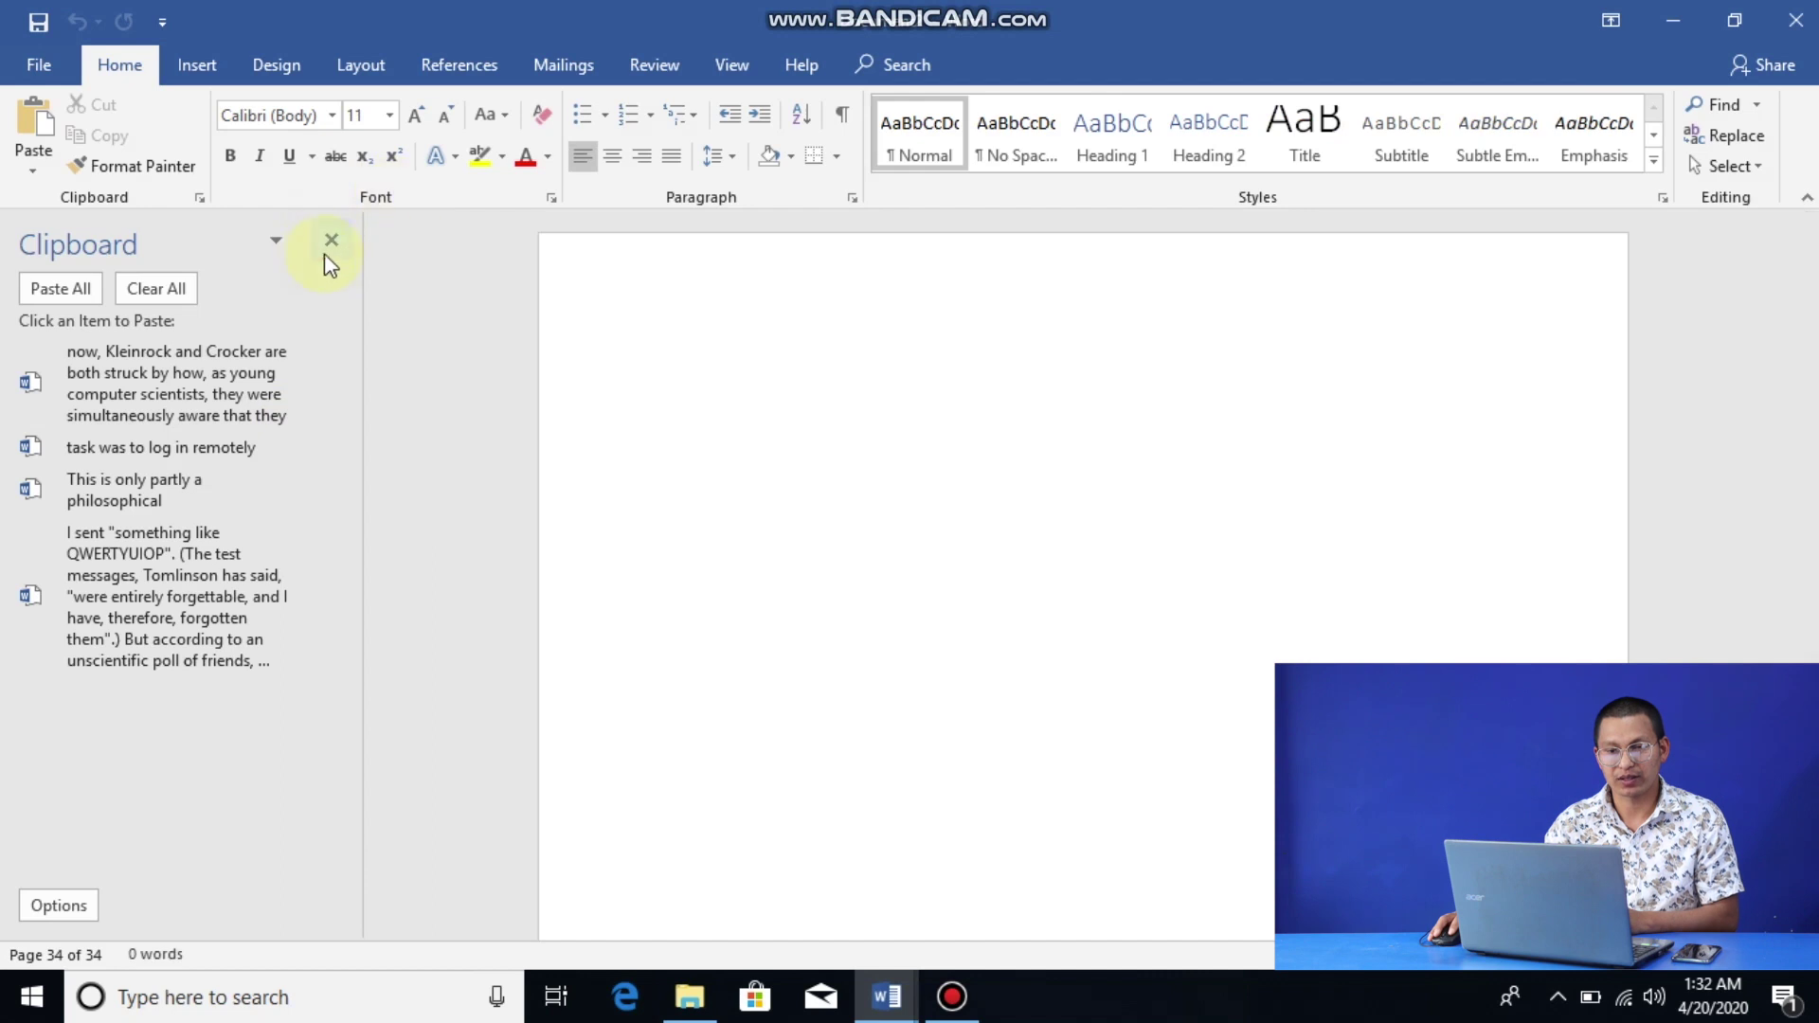
left_click(331, 240)
Step: Set the blank document's font to Preeti at size 18
left_click(279, 115)
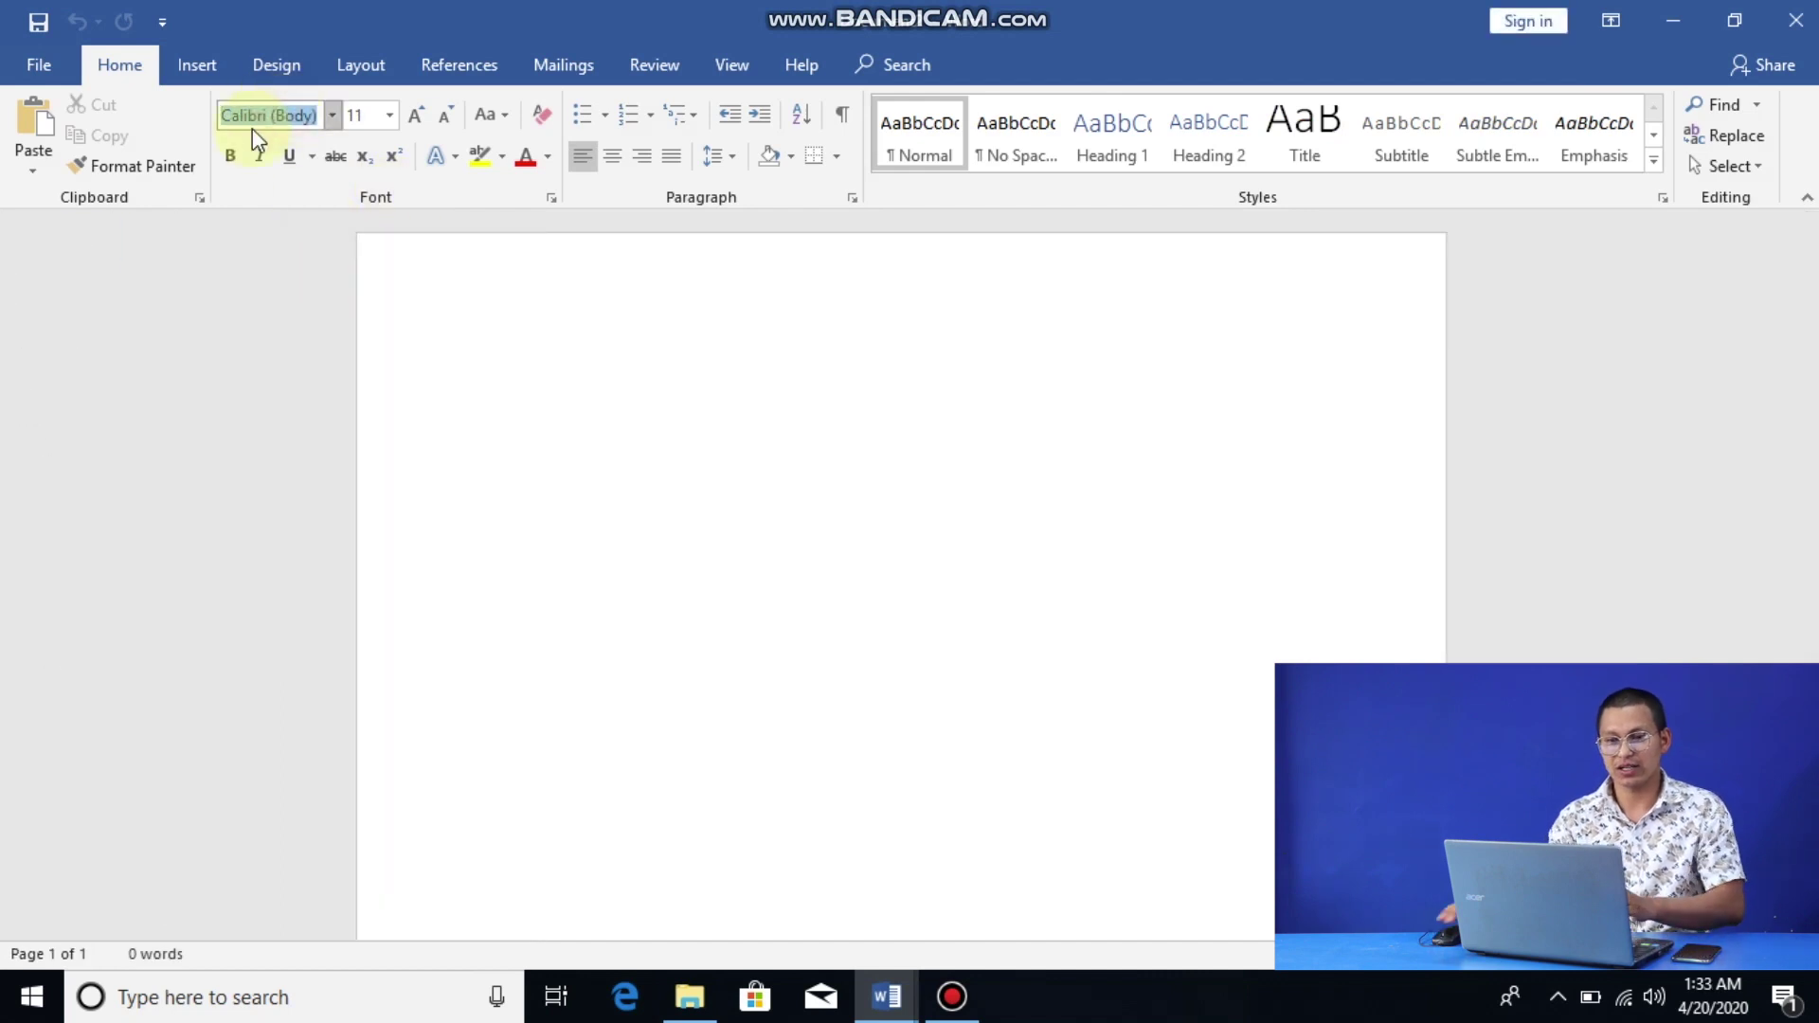
type("Preeti")
key("Return")
left_click(391, 120)
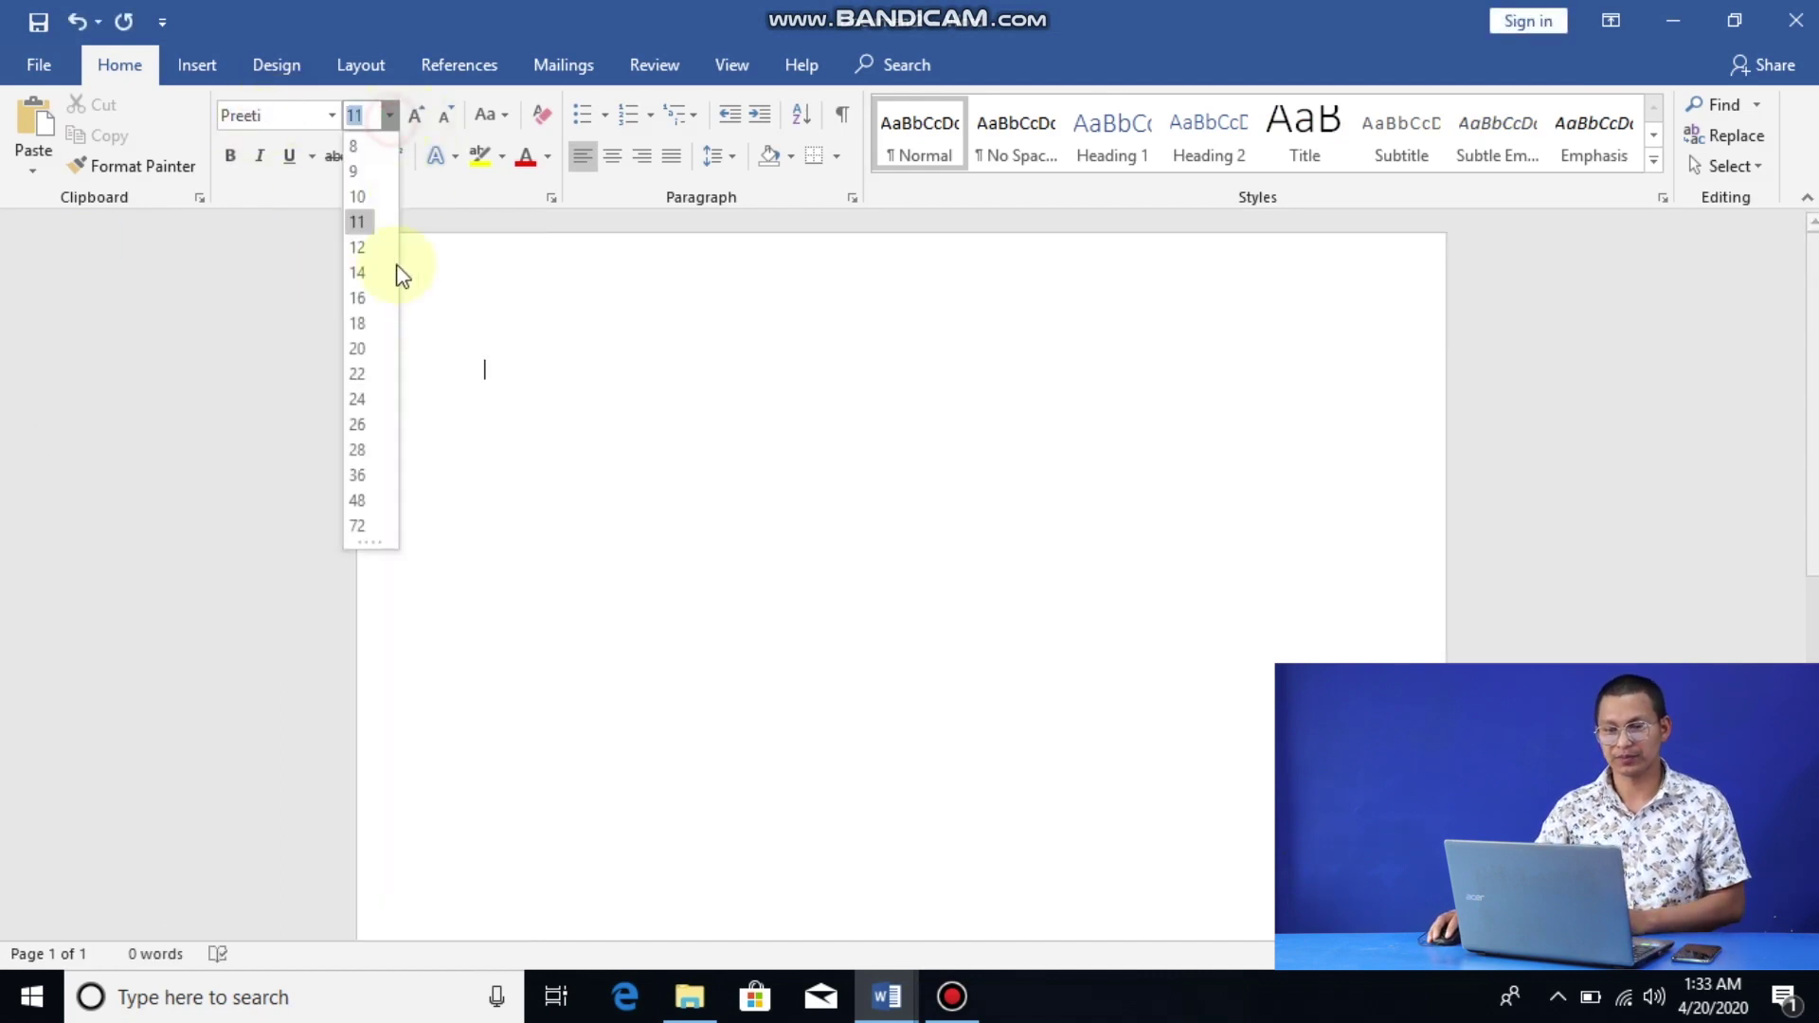
left_click(349, 334)
left_click(549, 338)
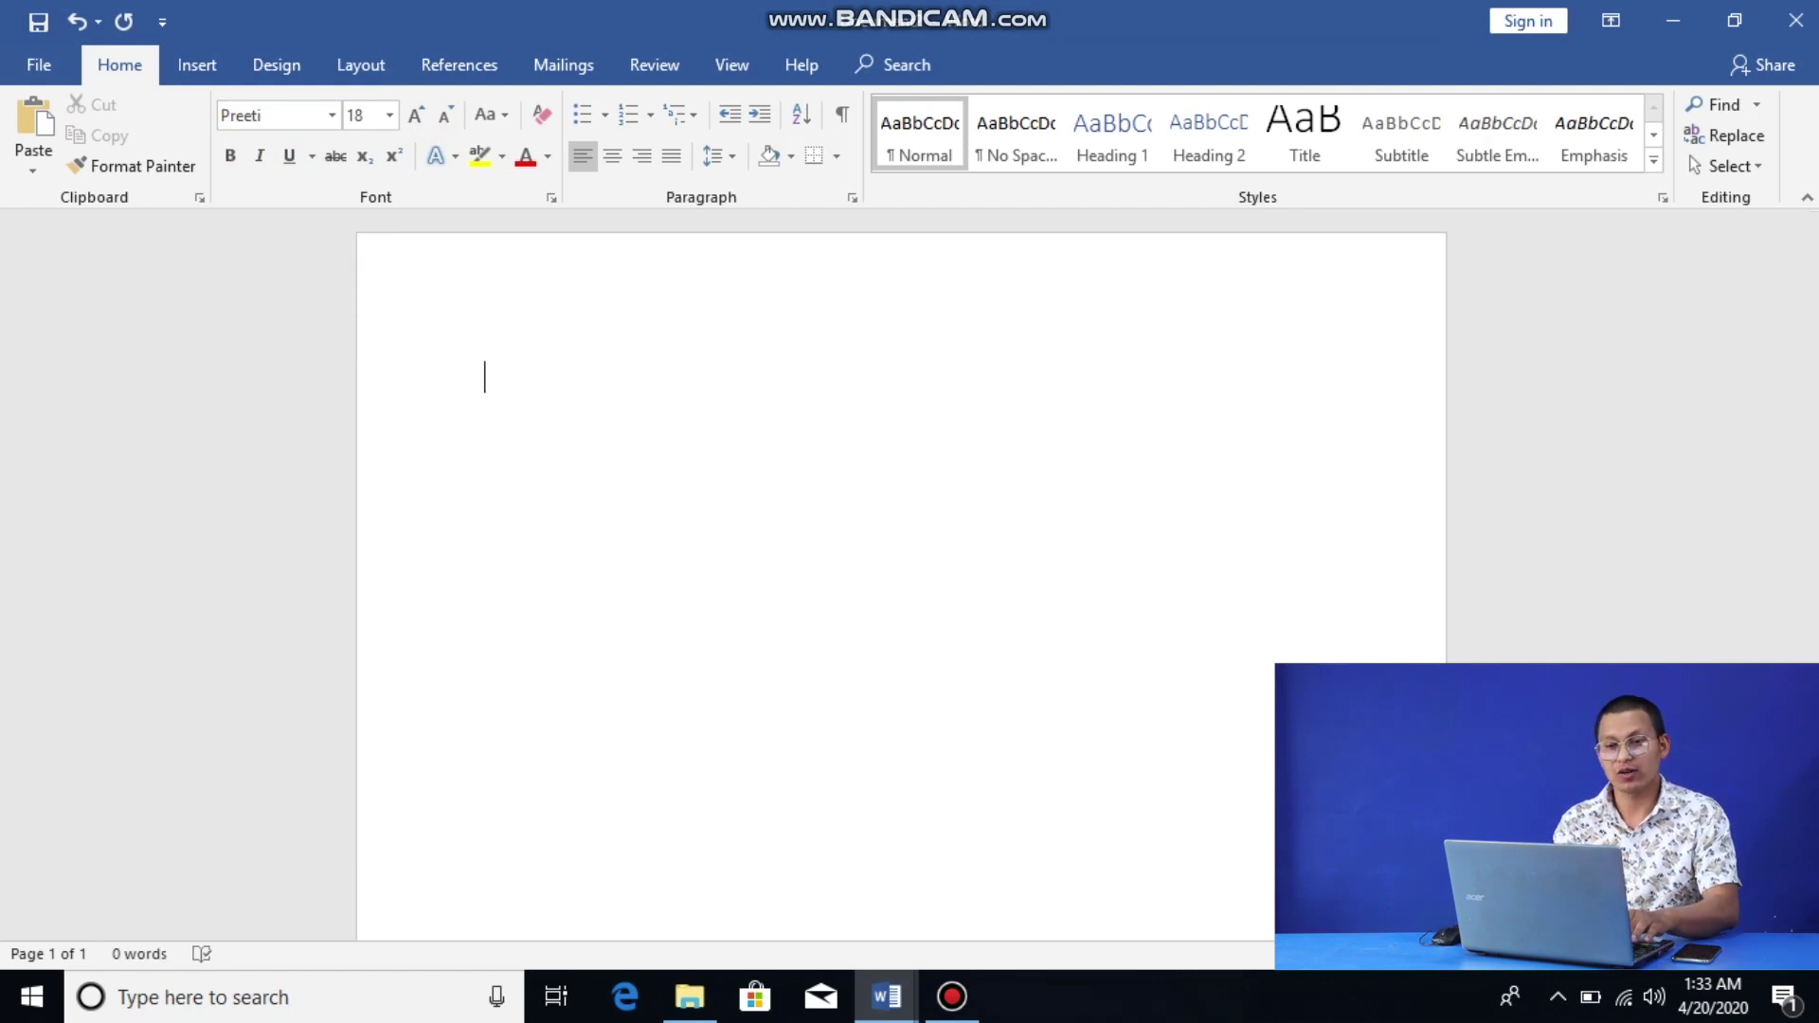
Step: Test the Preeti font by entering "s" and "s'" on the blank page, and erase the test characters
type("s")
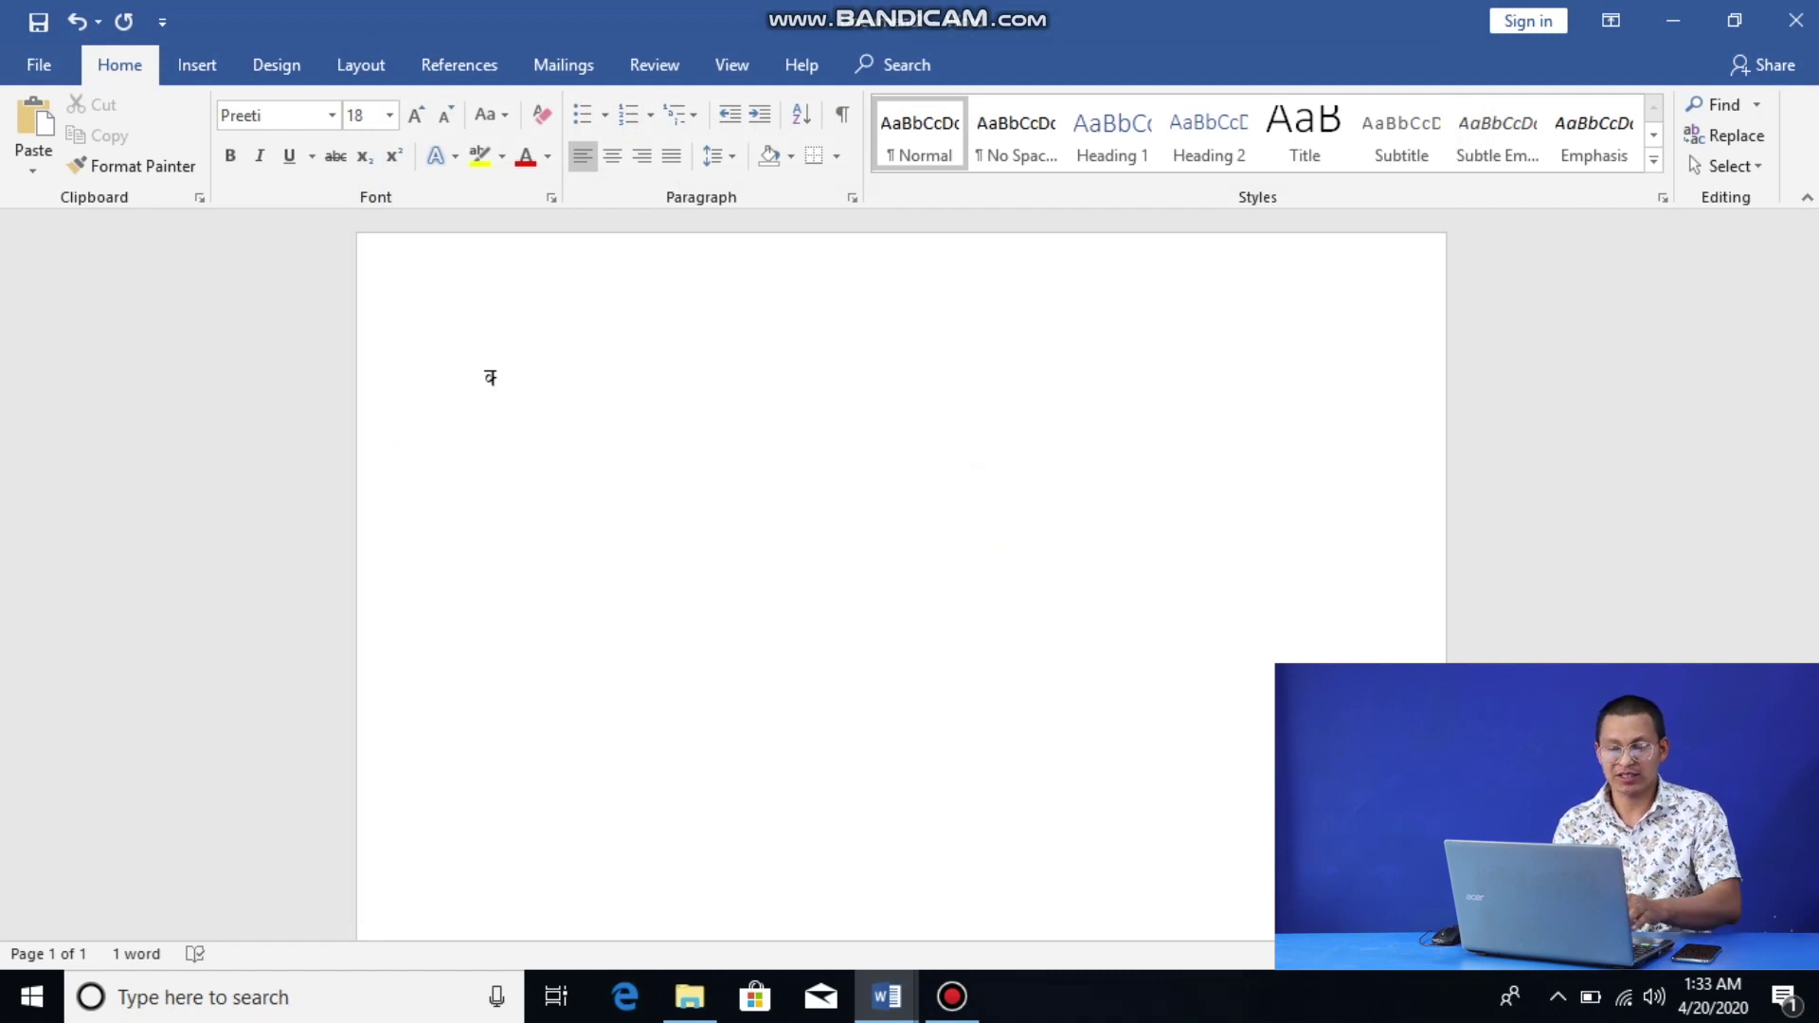
type("s'")
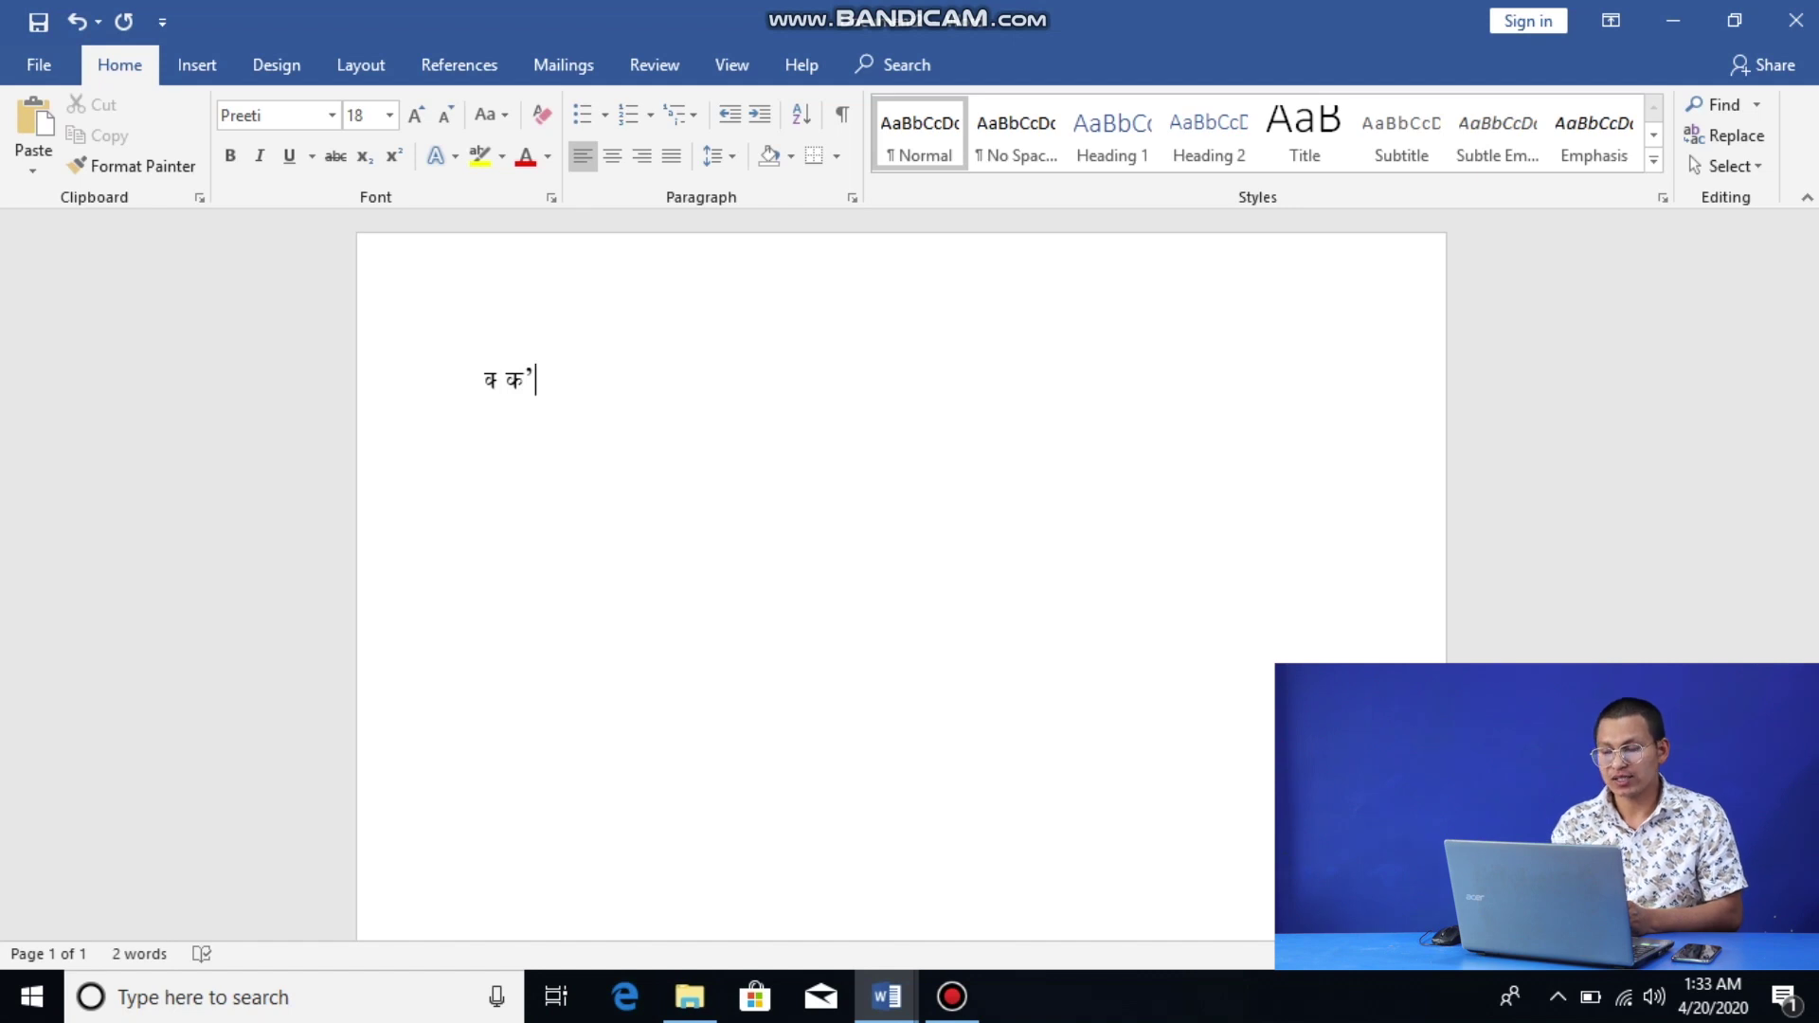
key("BackSpace")
key("BackSpace")
key("BackSpace")
key("BackSpace")
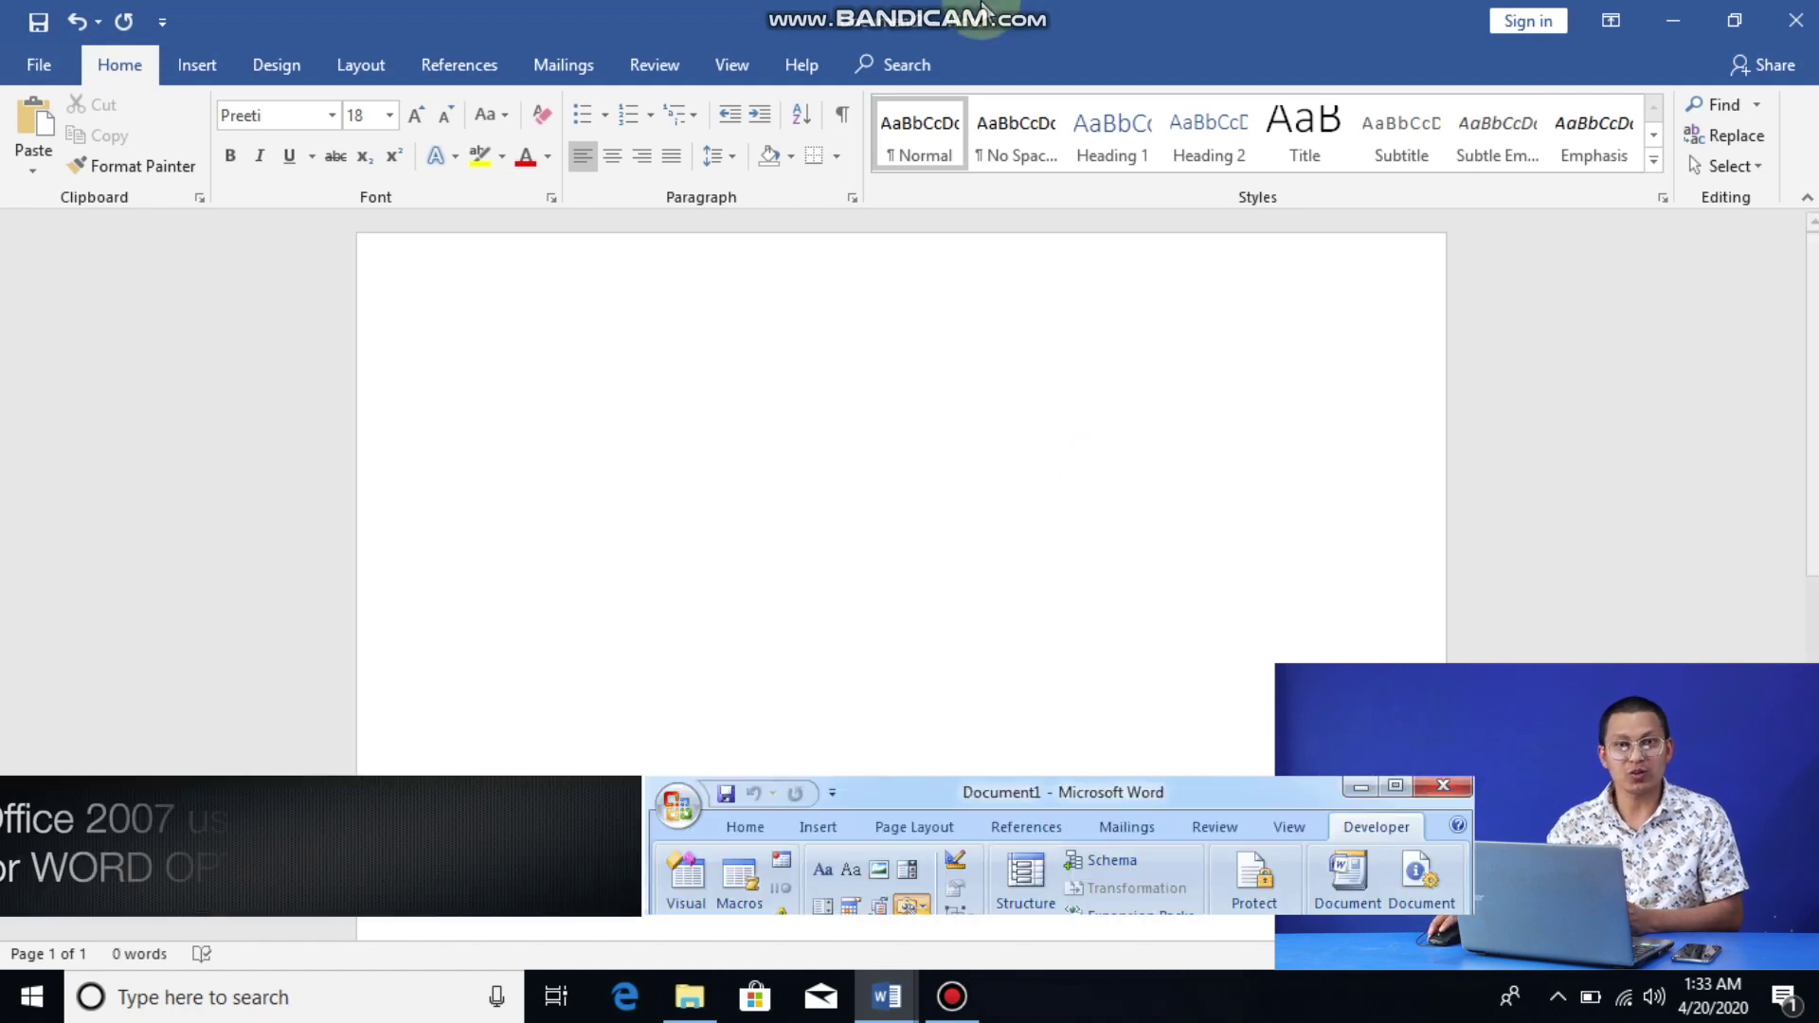
Step: In Word's AutoCorrect proofing options, turn off capitalizing the first letter of sentences and of table cells
left_click(38, 65)
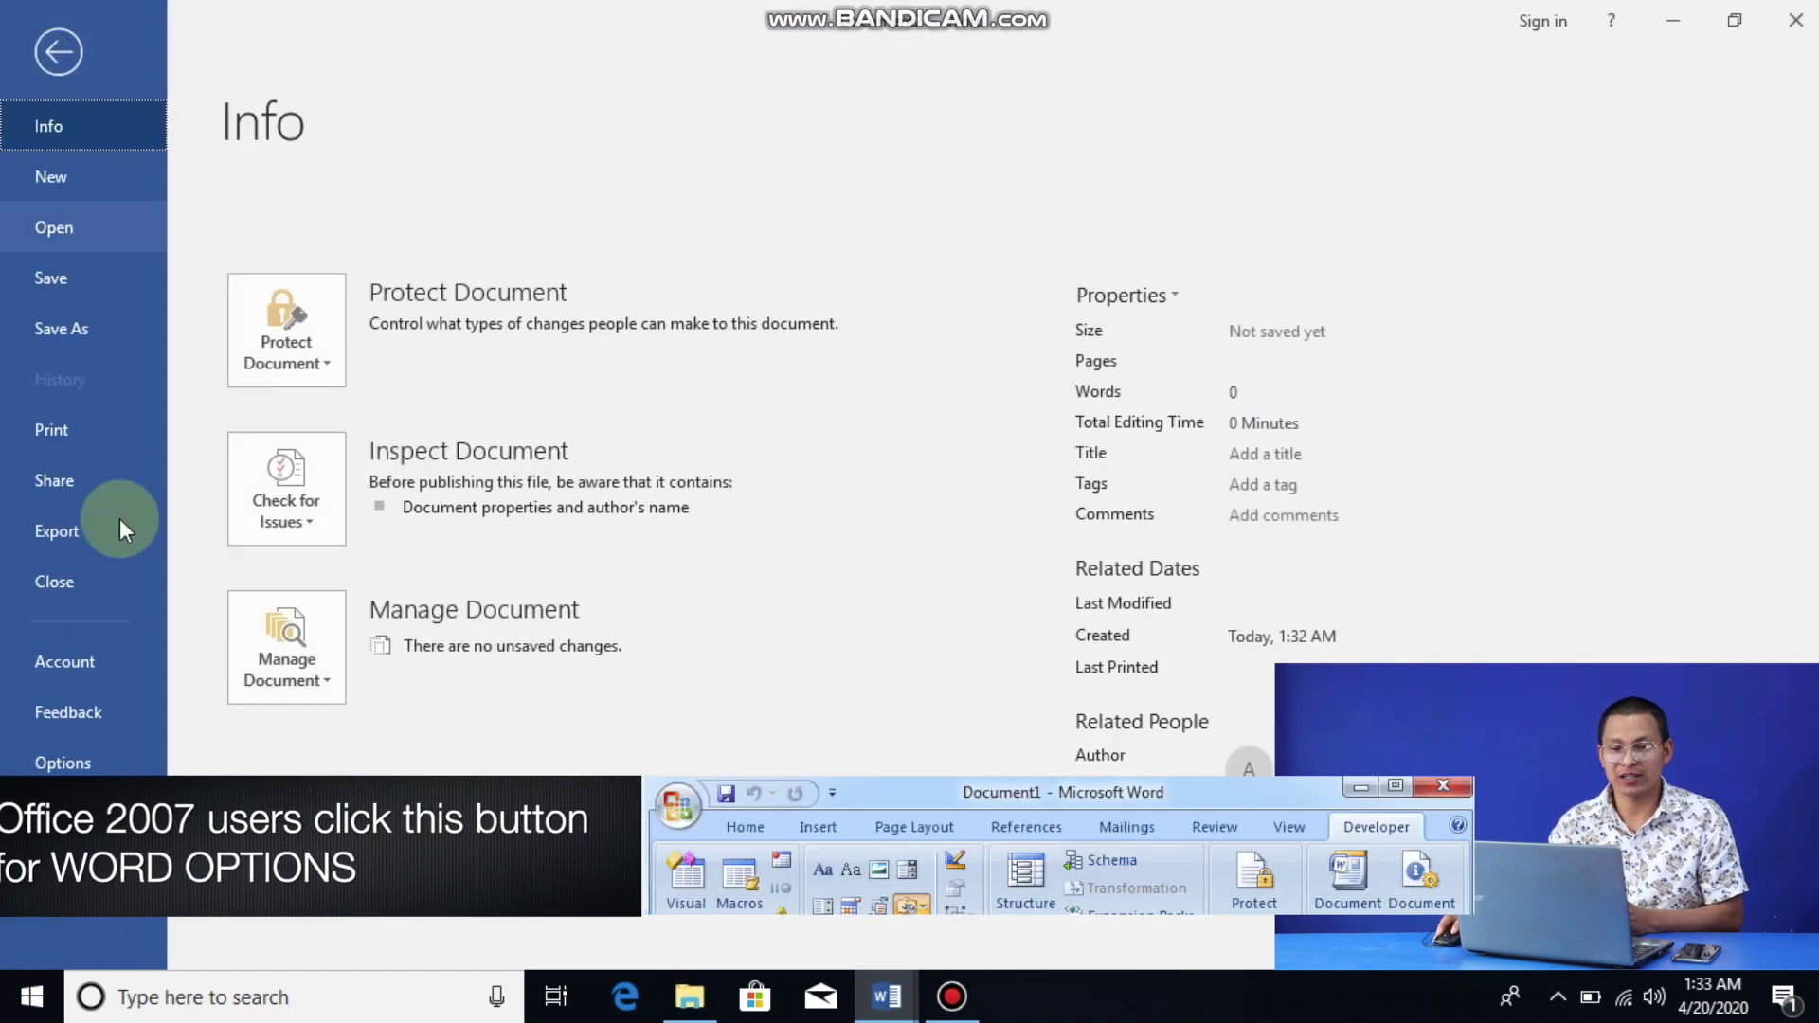
left_click(59, 762)
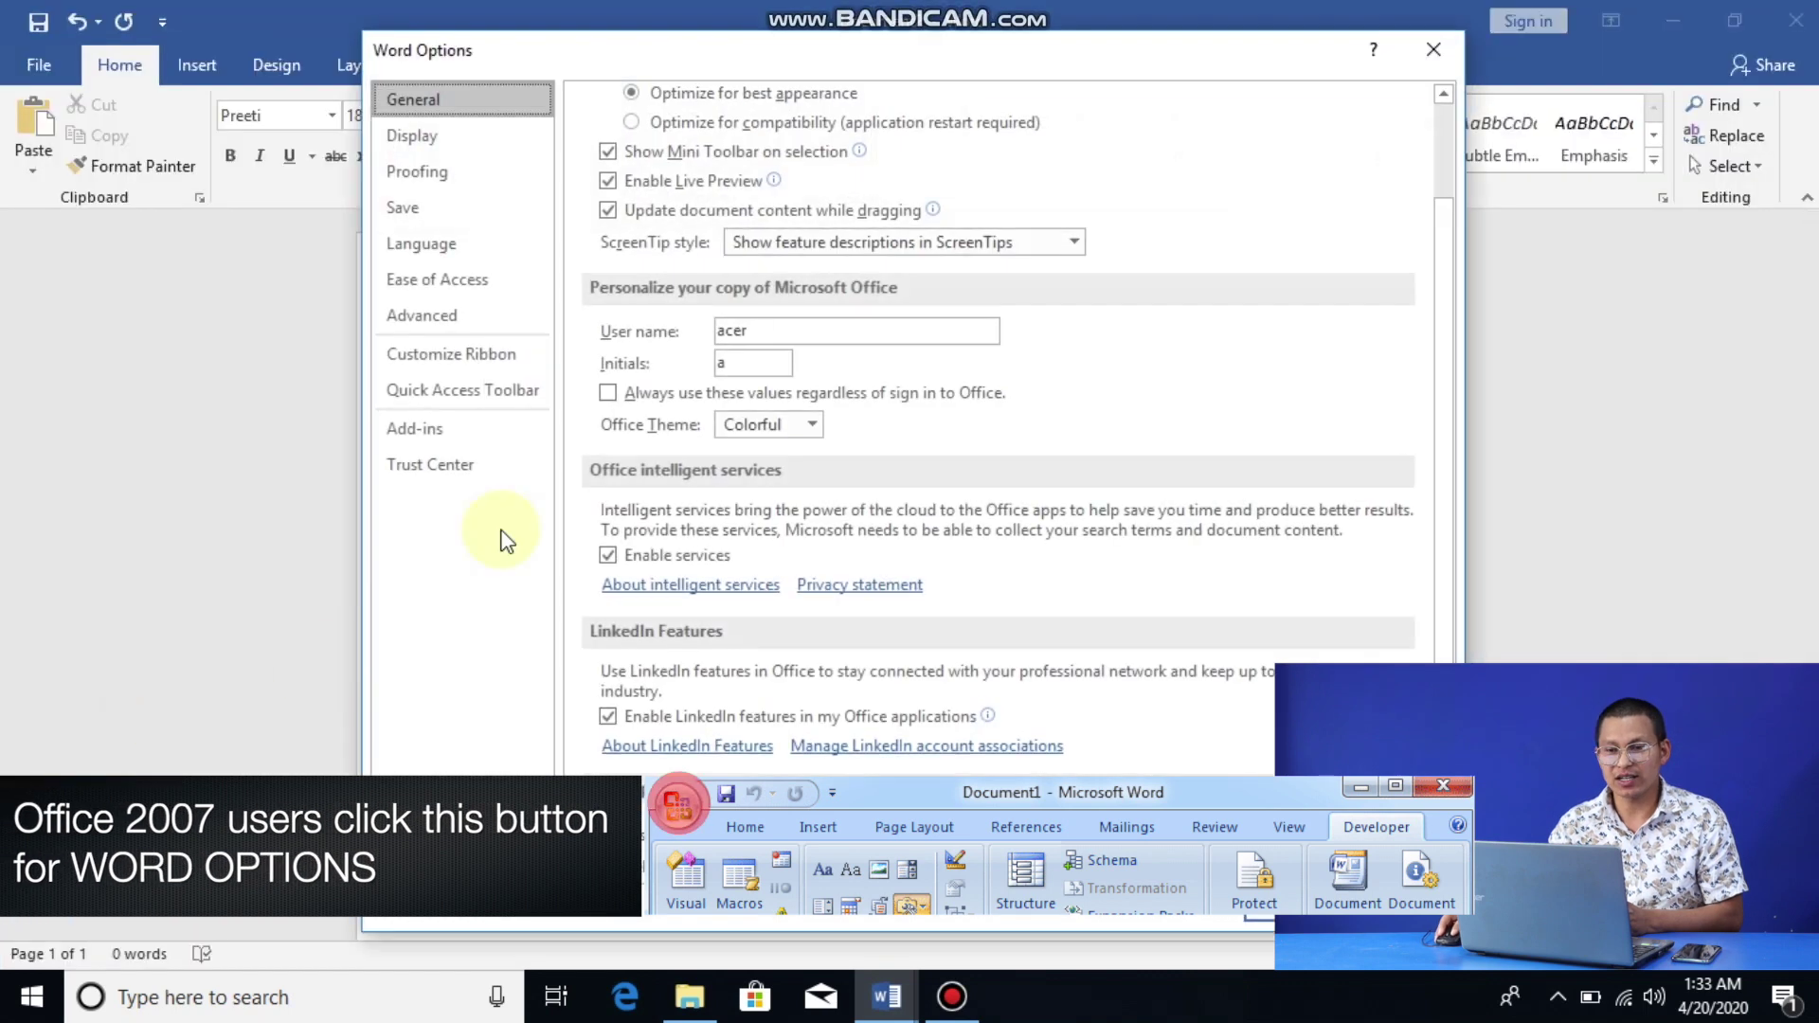
left_click(472, 171)
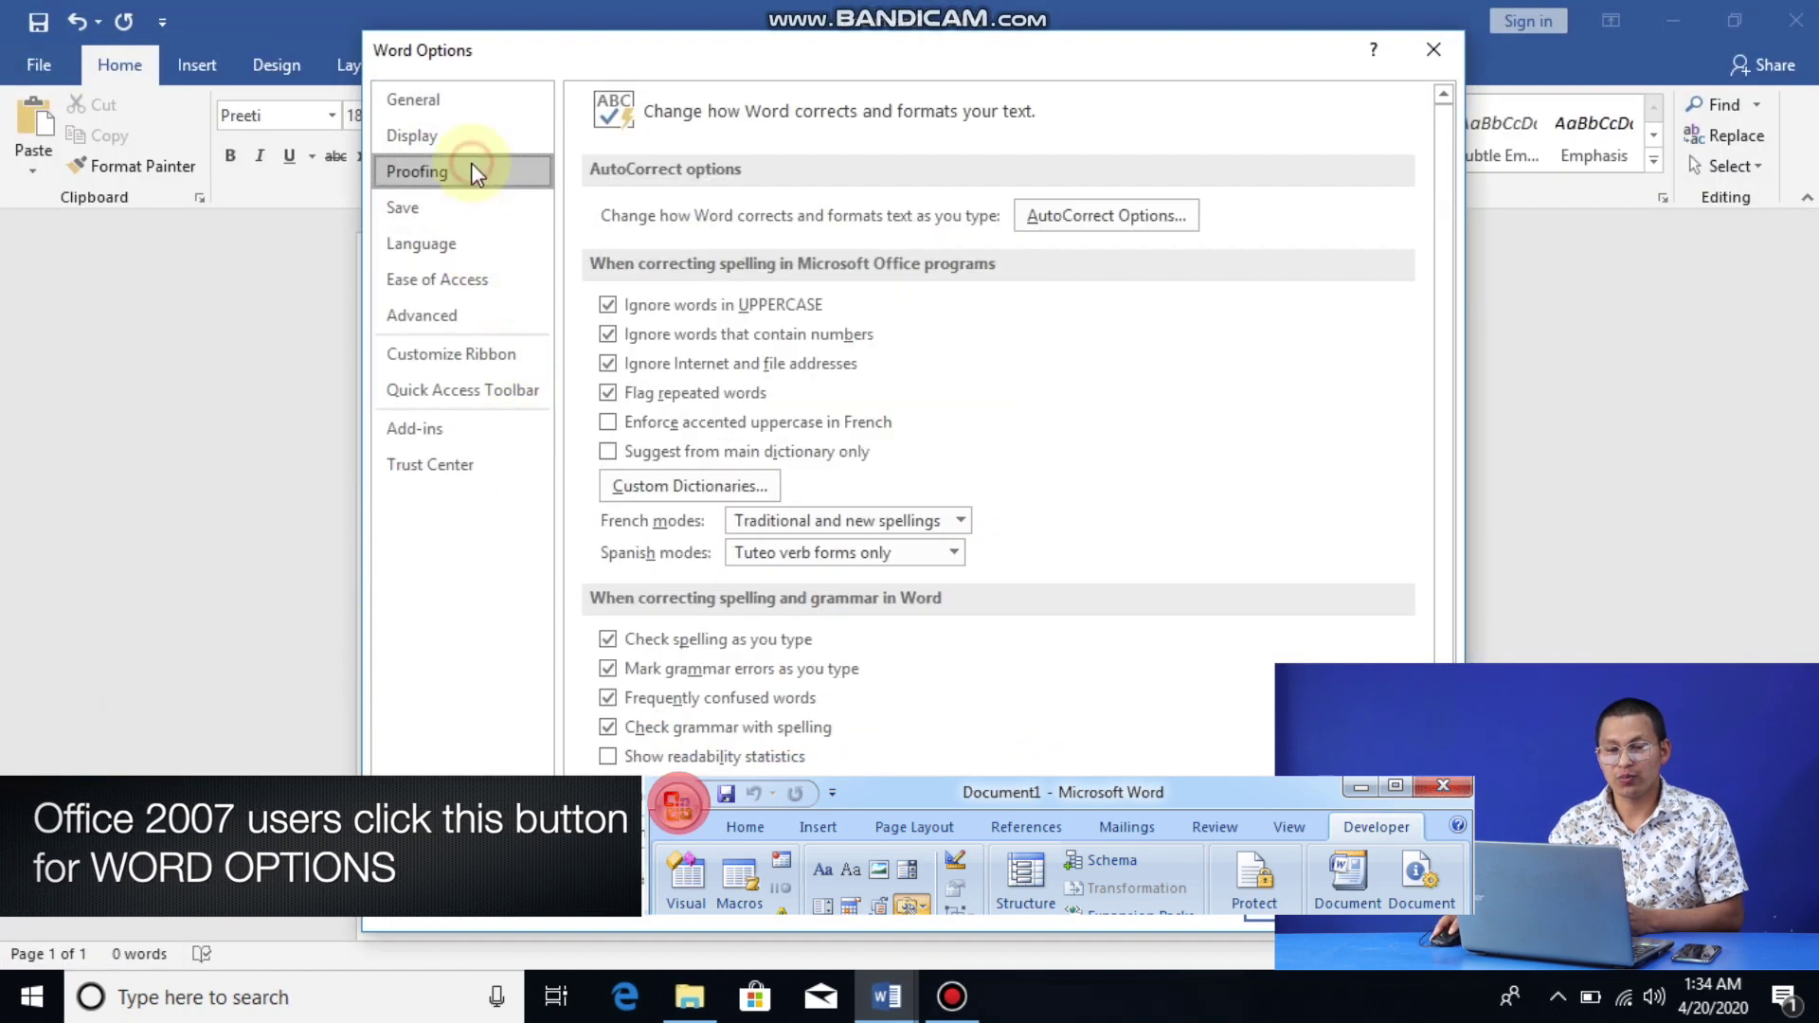
left_click(1089, 214)
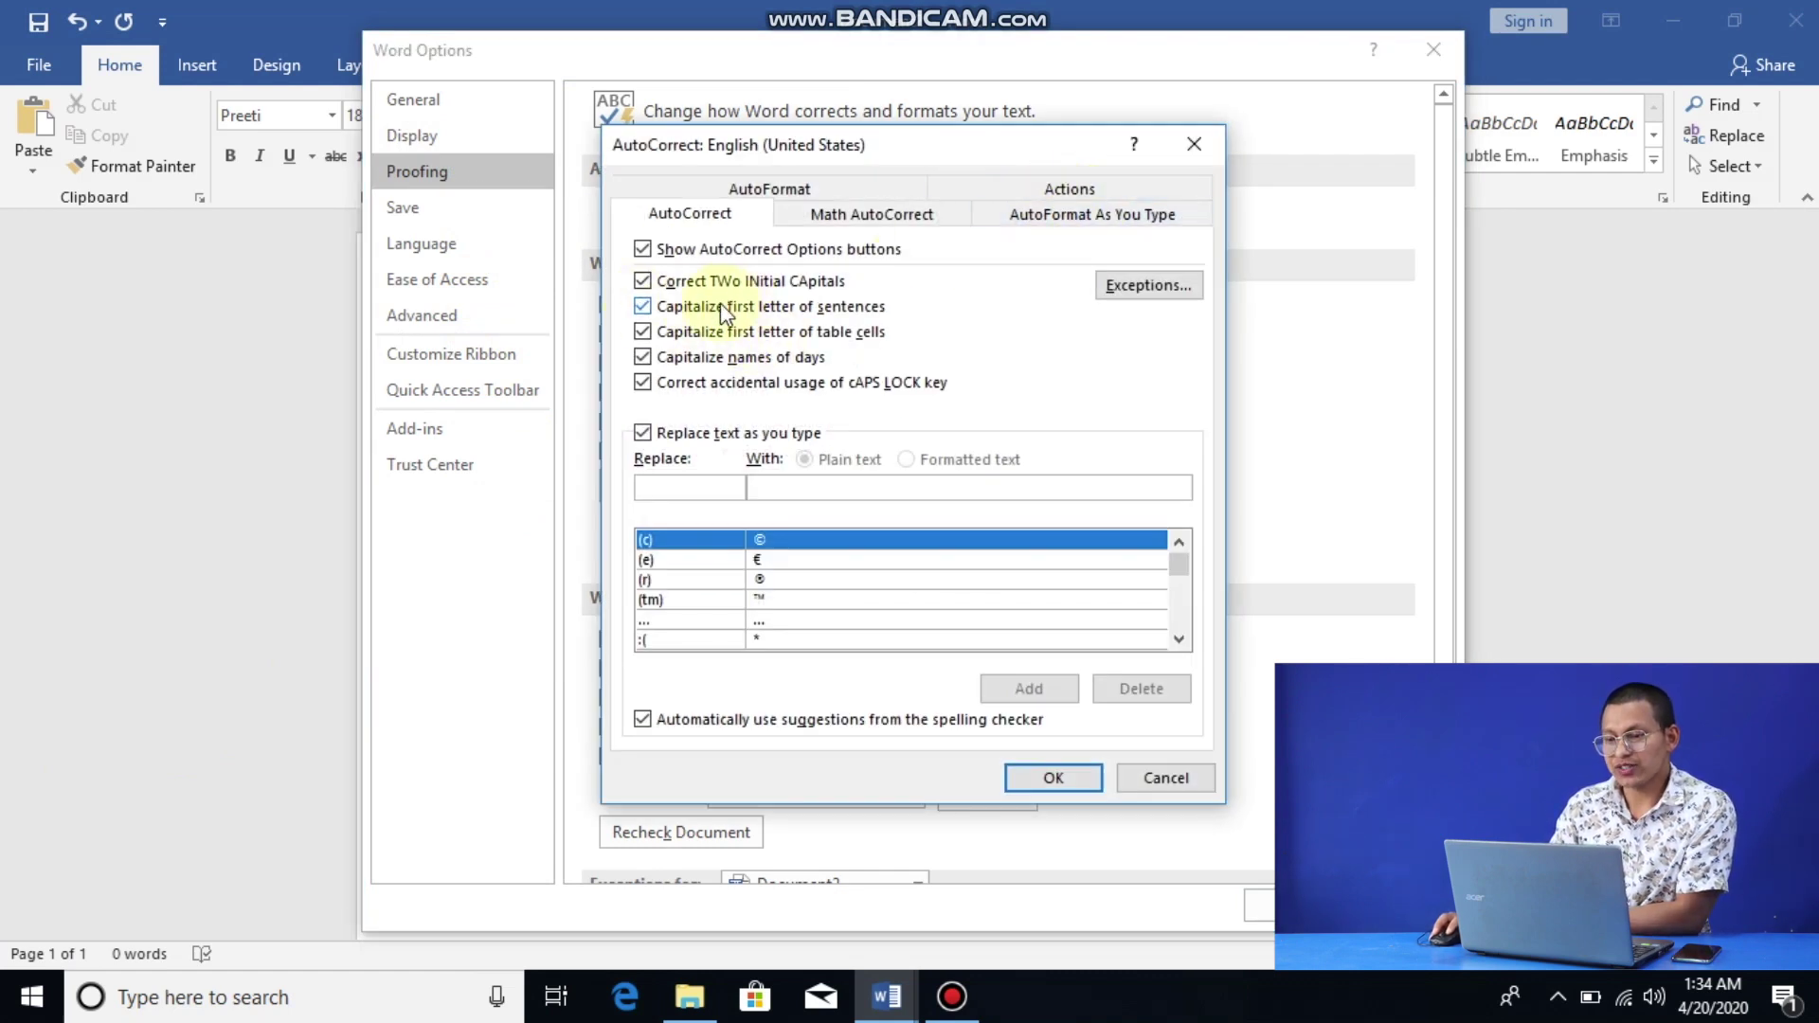
left_click(644, 306)
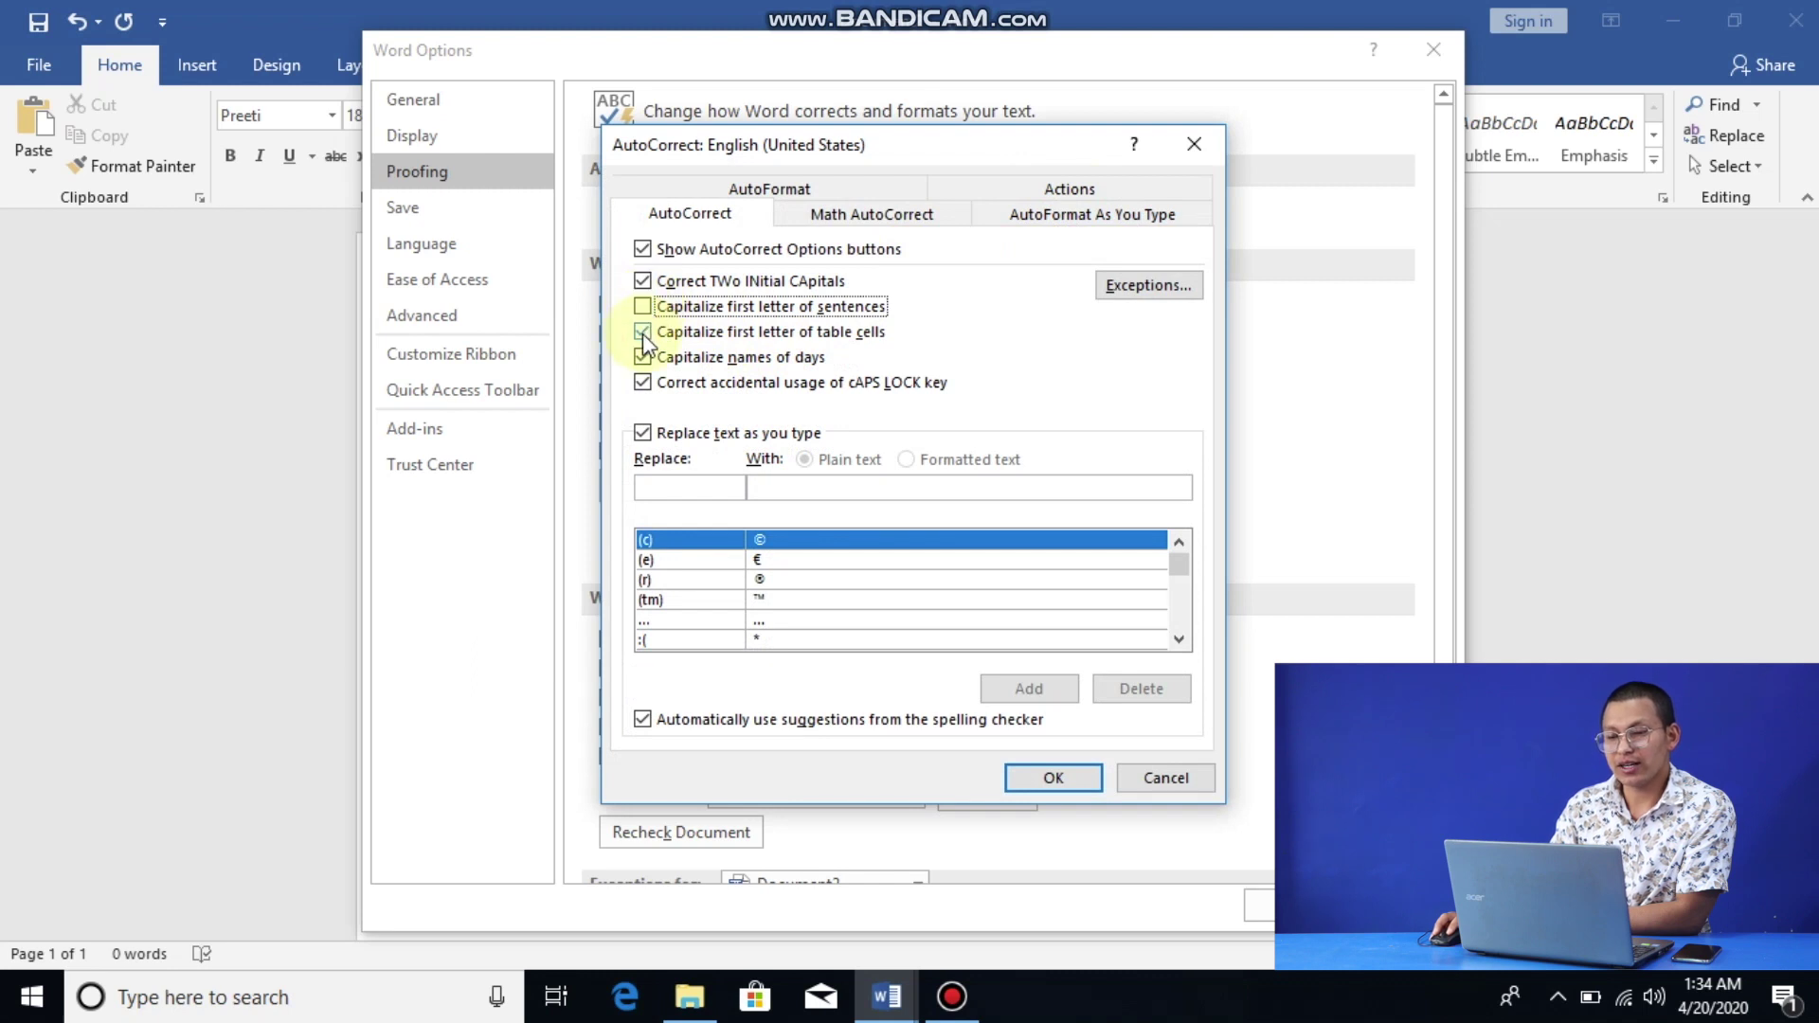
left_click(644, 331)
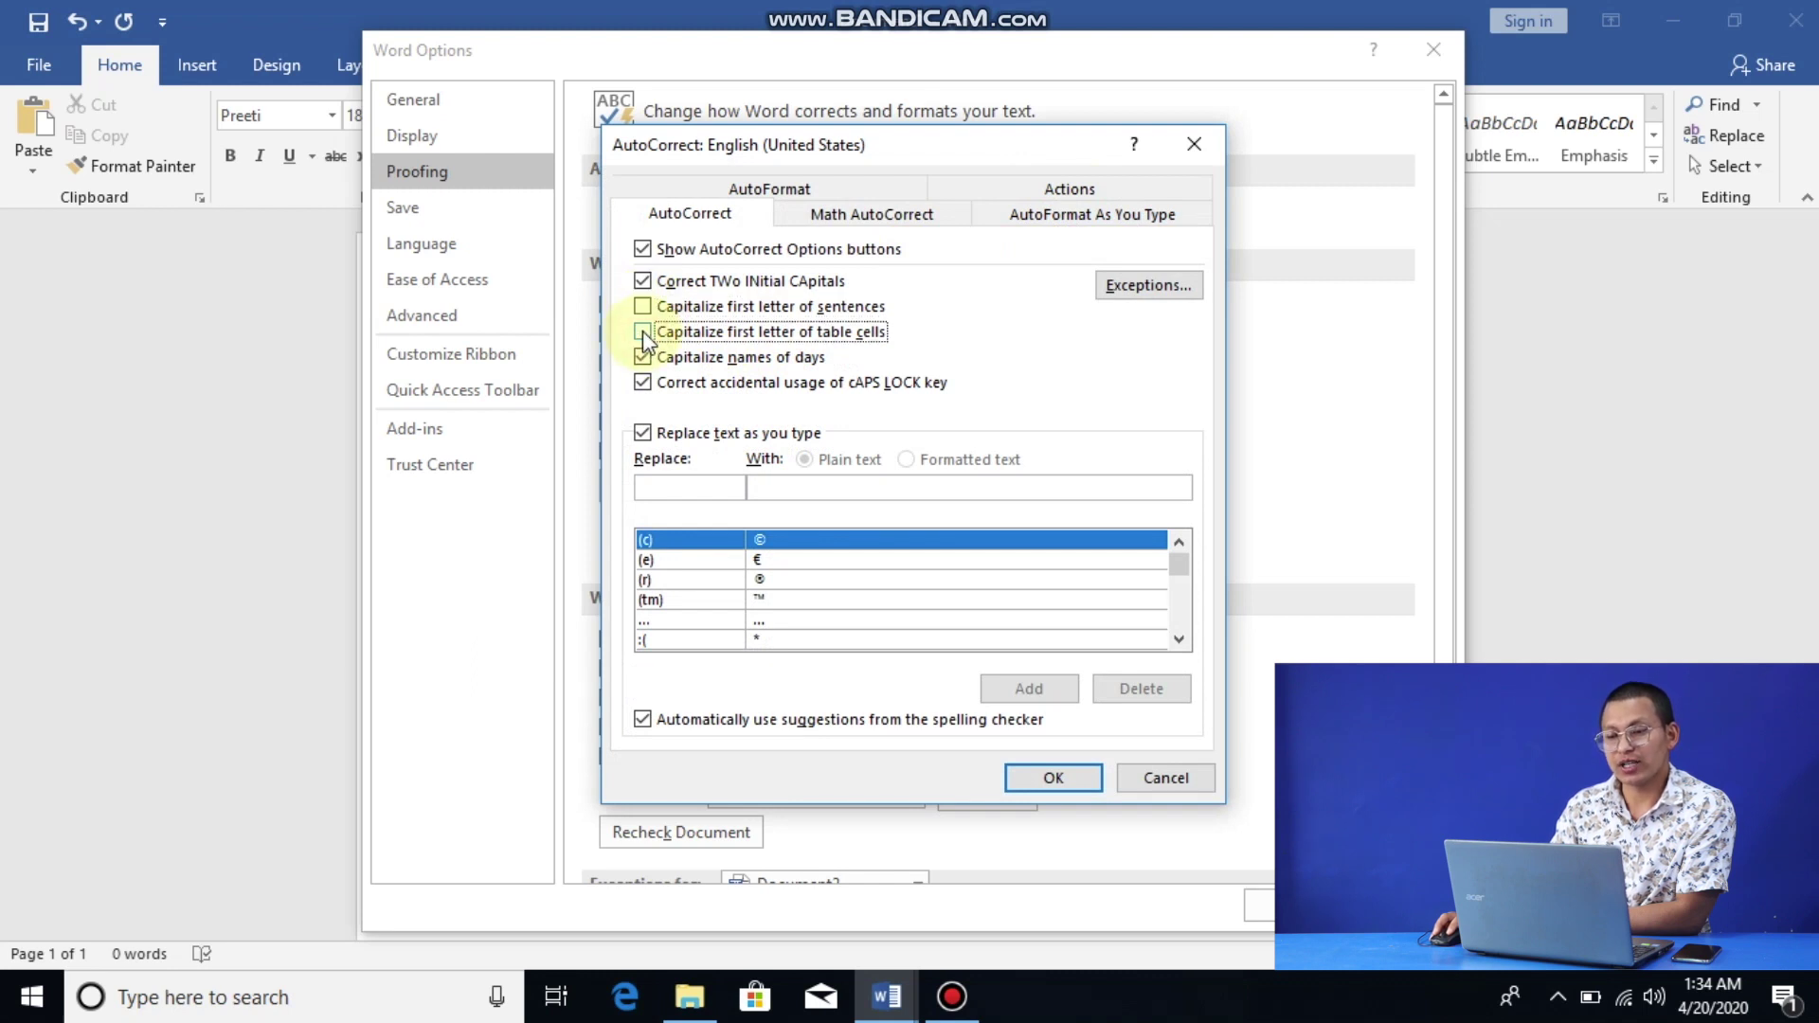
Step: Turn off replacing straight quotes with smart quotes for both AutoFormat As You Type and AutoFormat, and save the Word options
left_click(1042, 220)
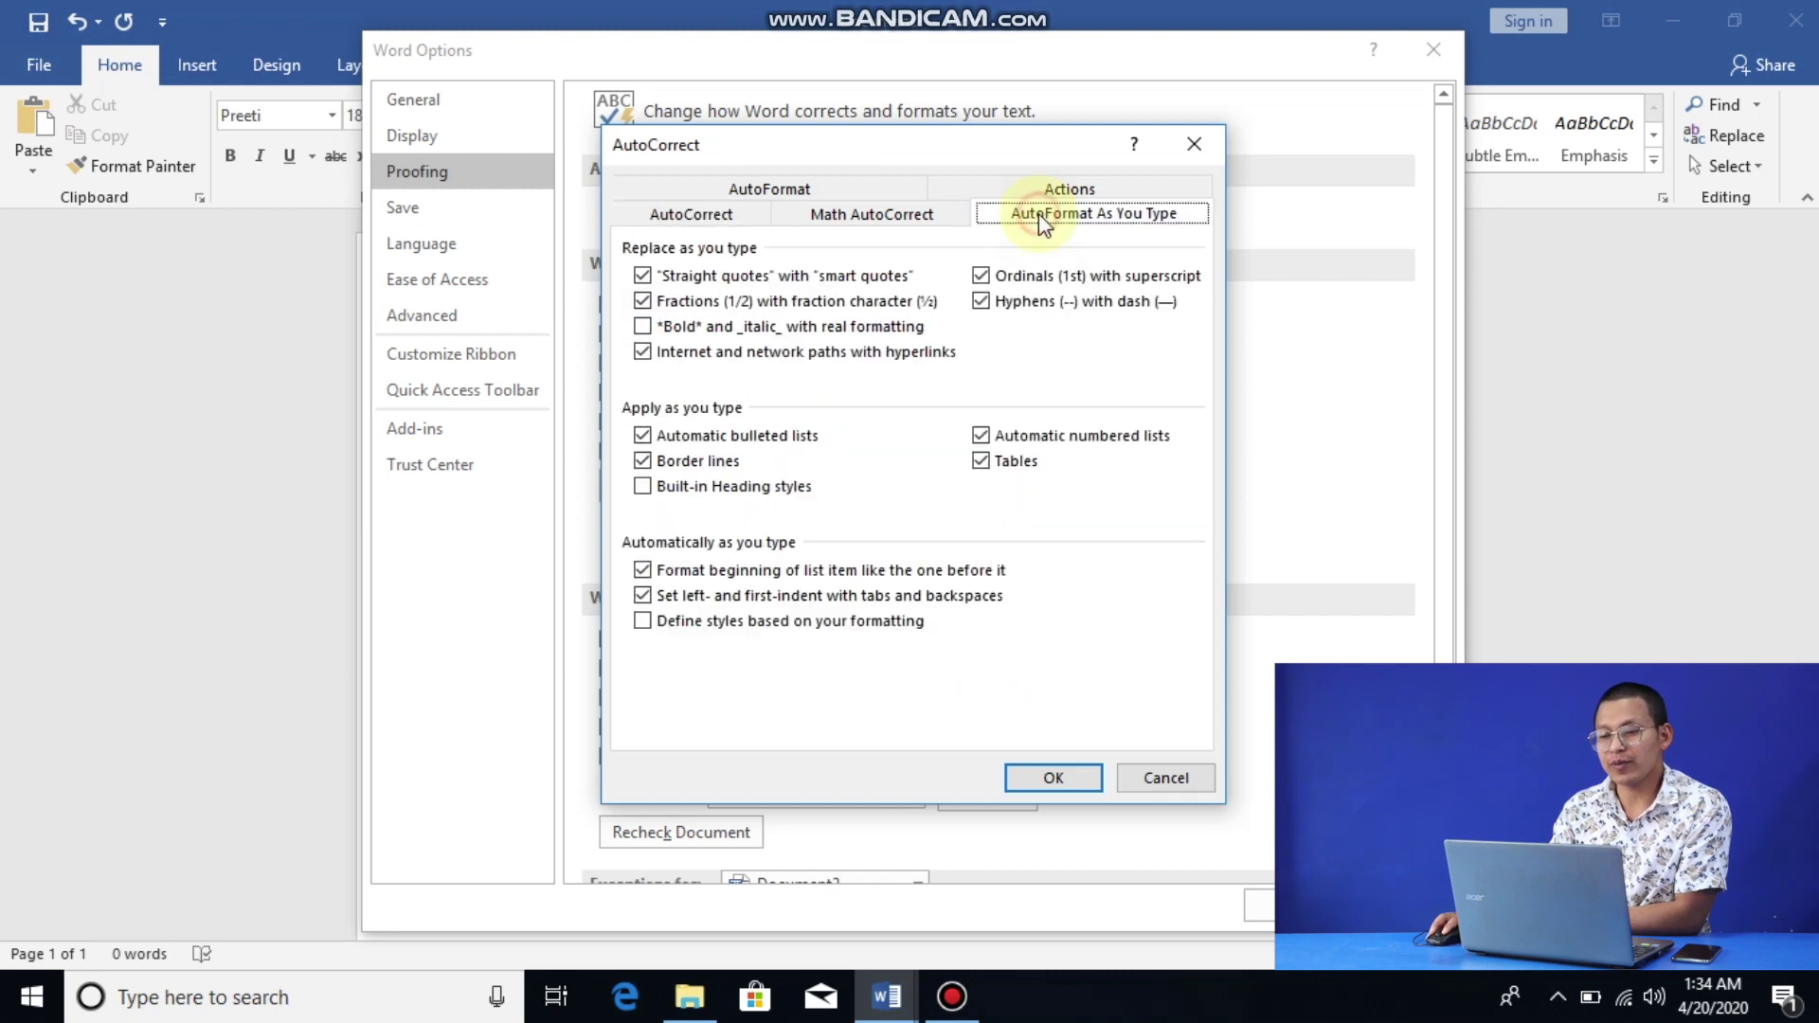
left_click(644, 278)
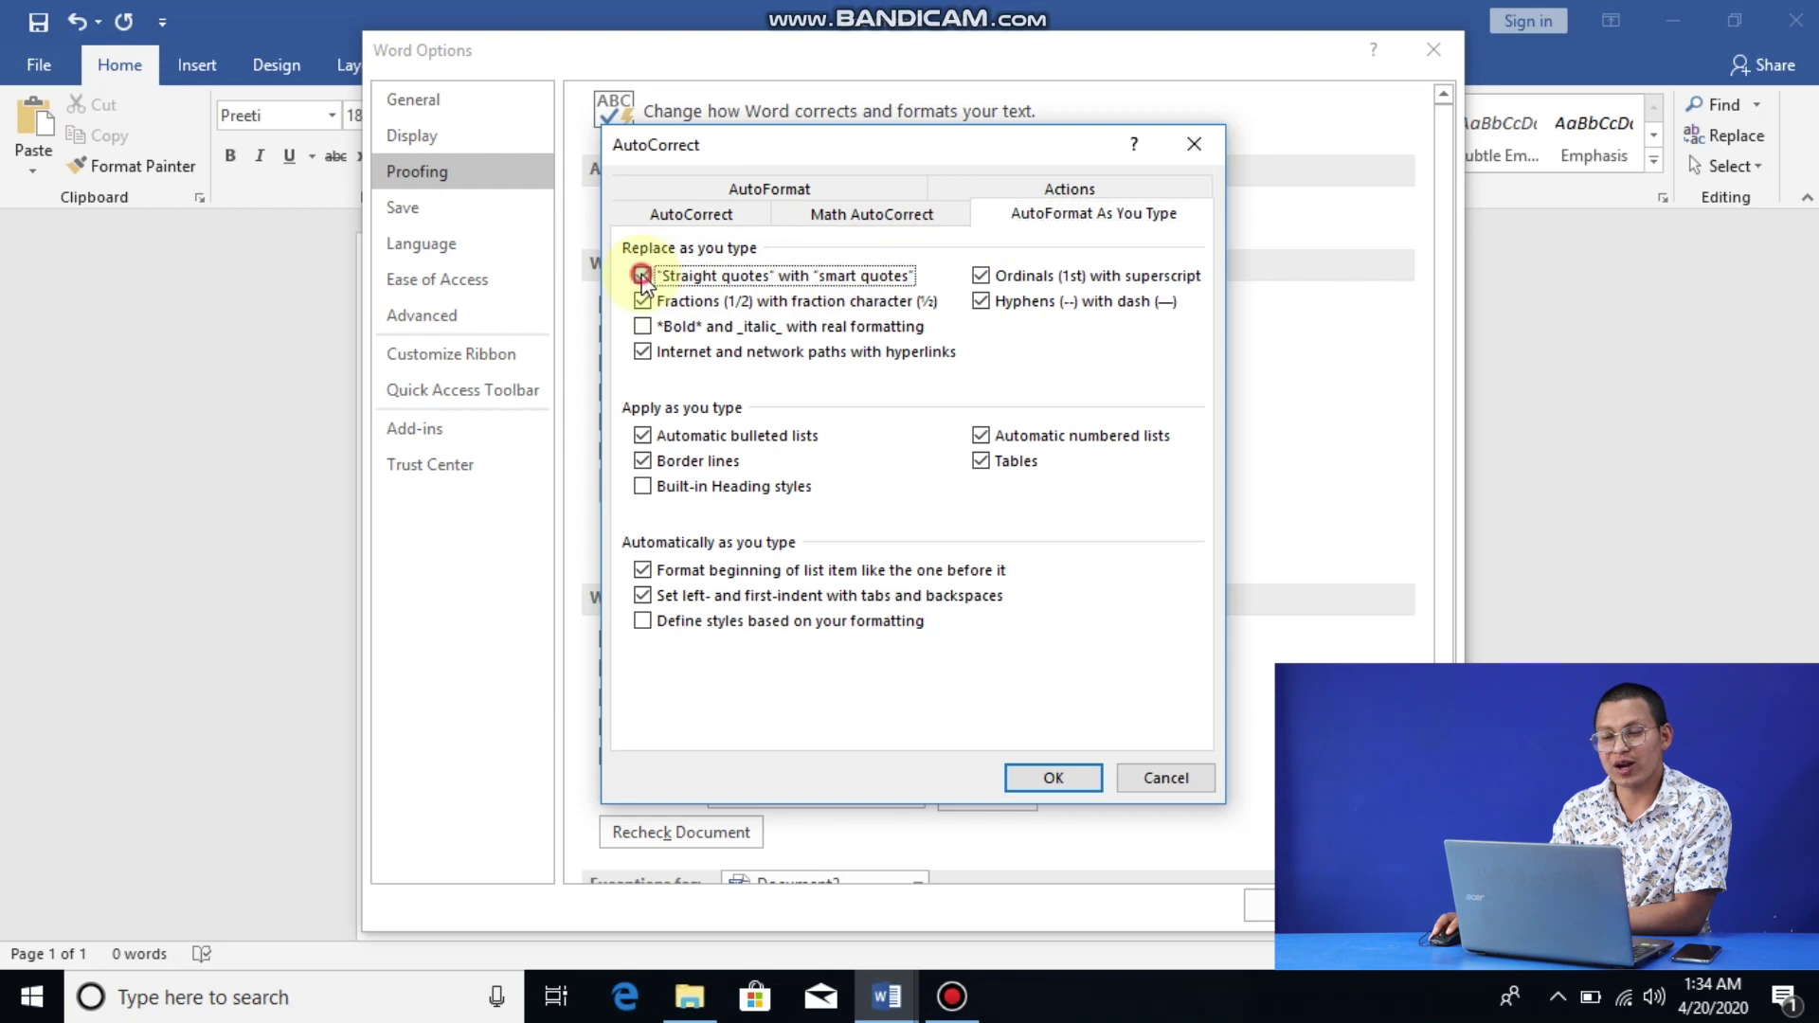
left_click(771, 189)
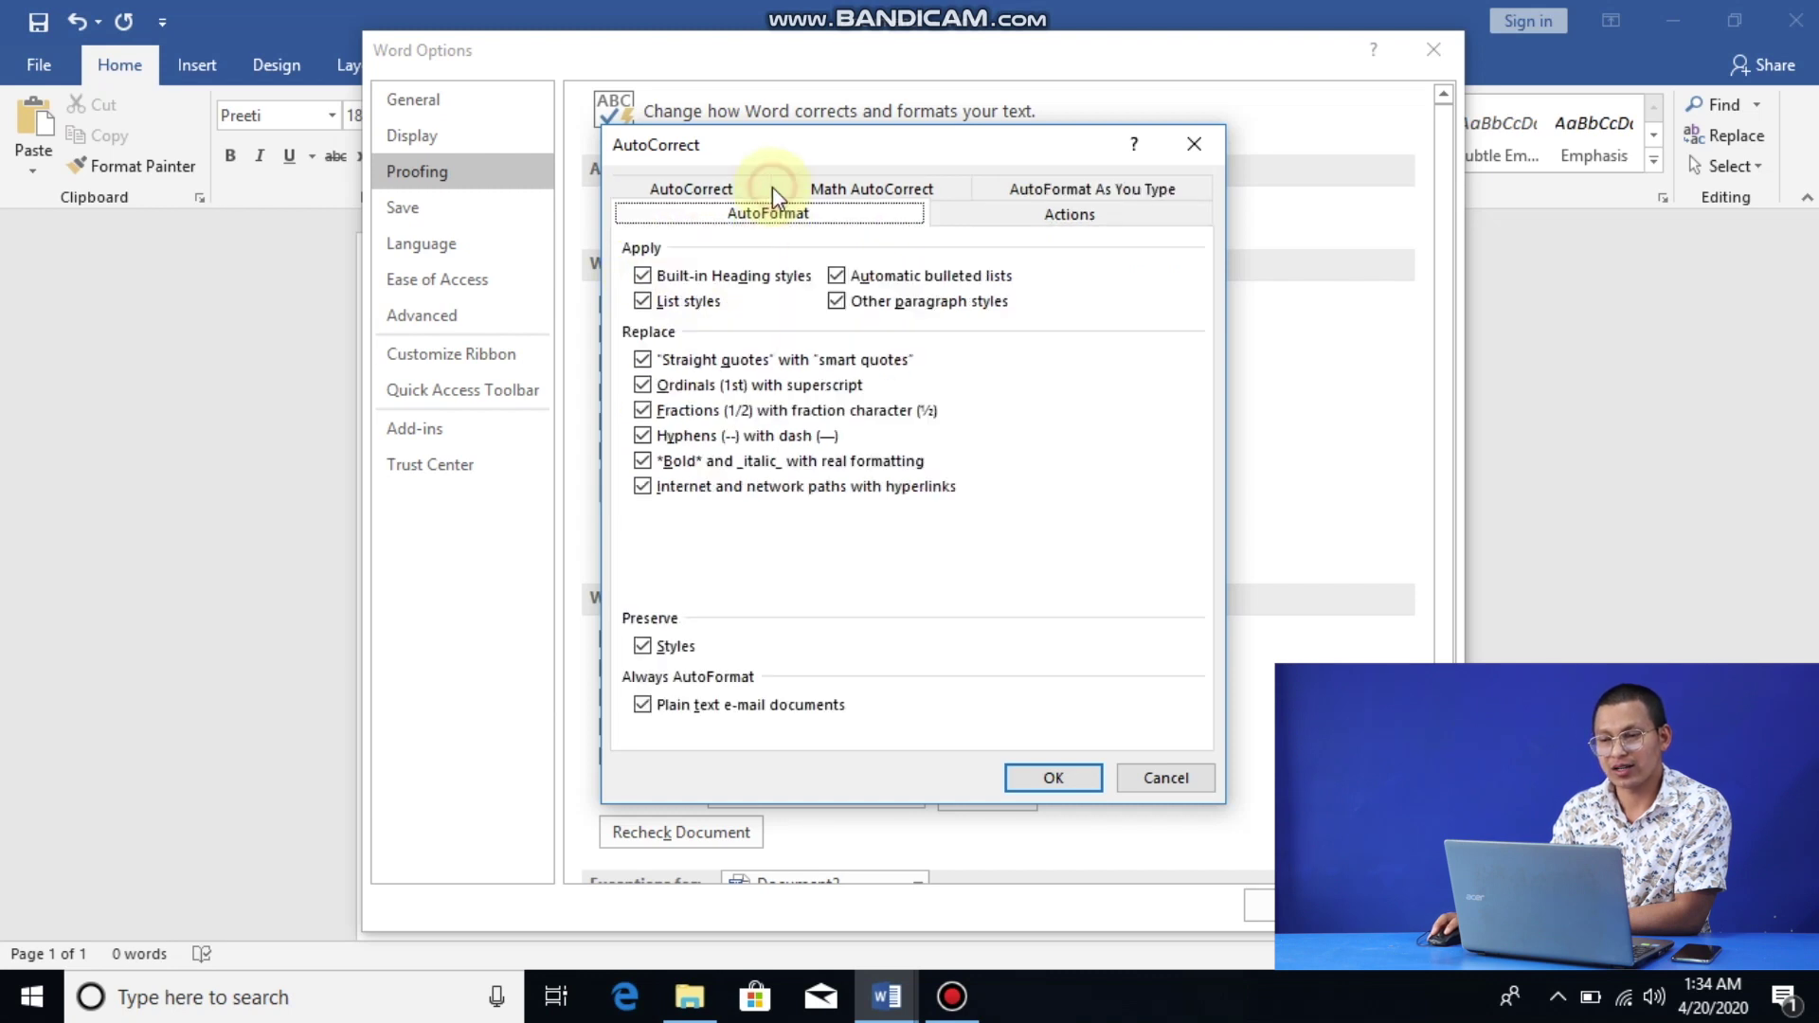
left_click(659, 360)
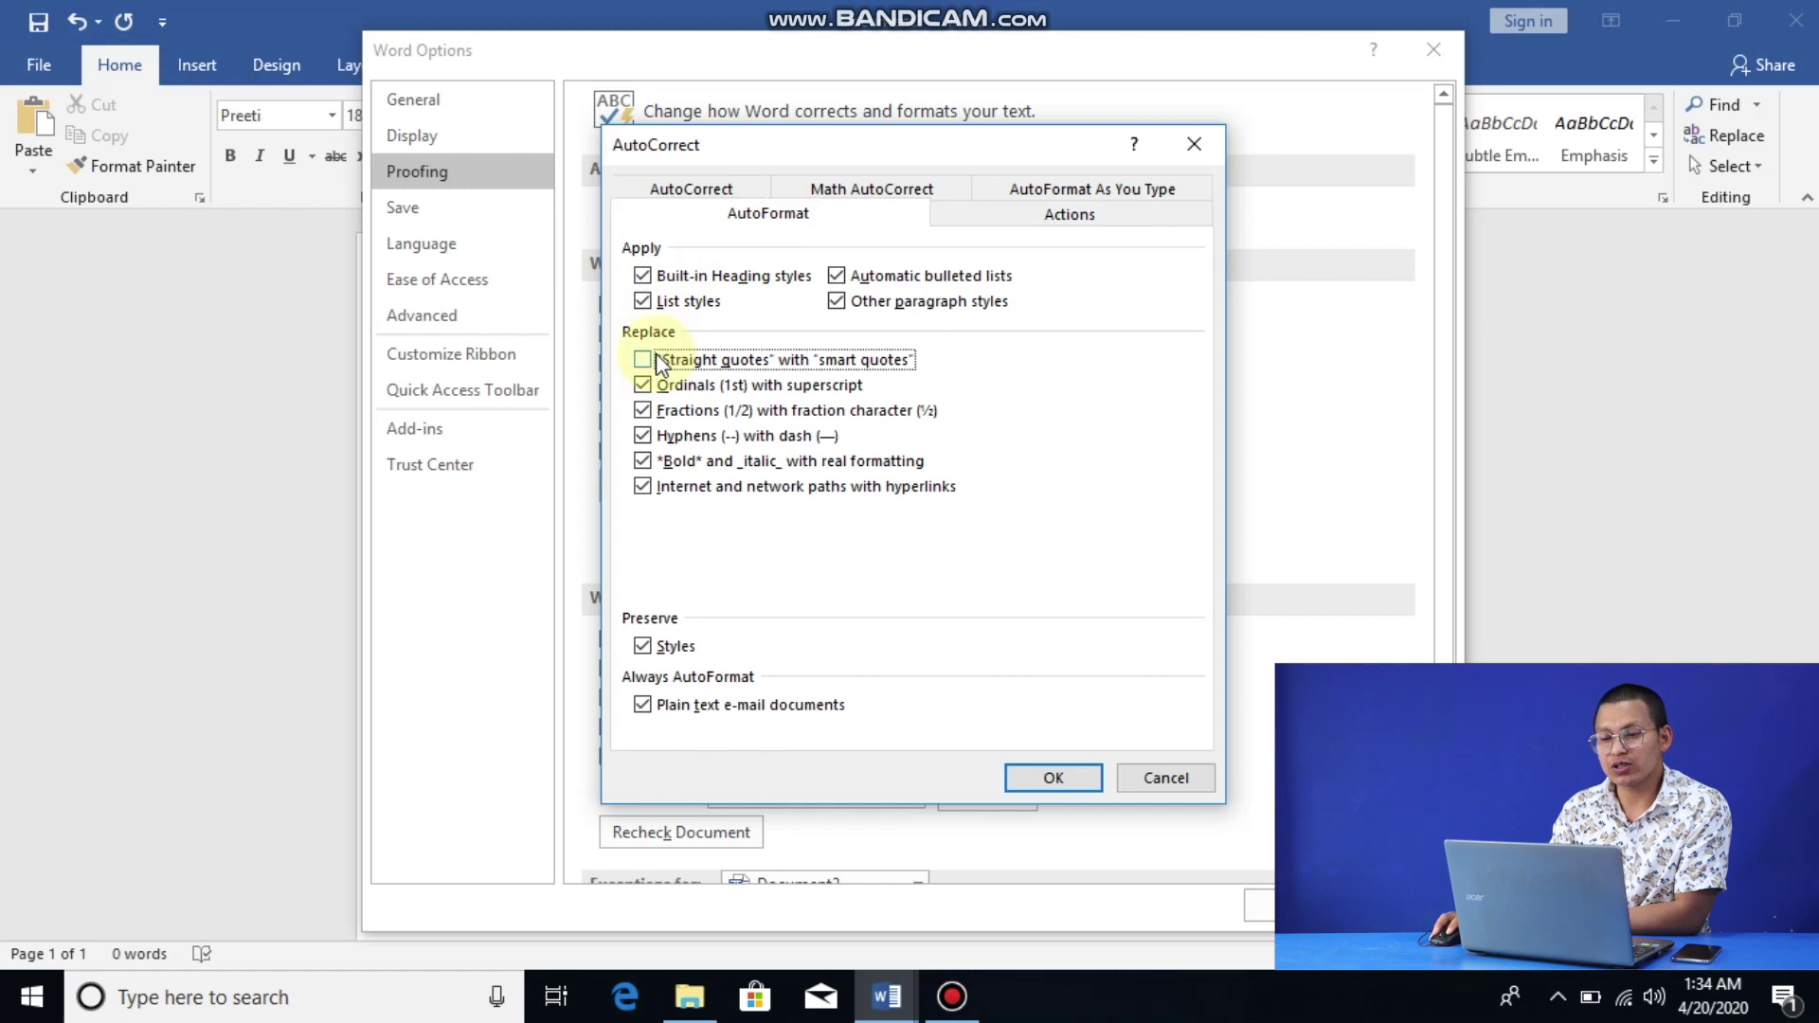
left_click(1054, 778)
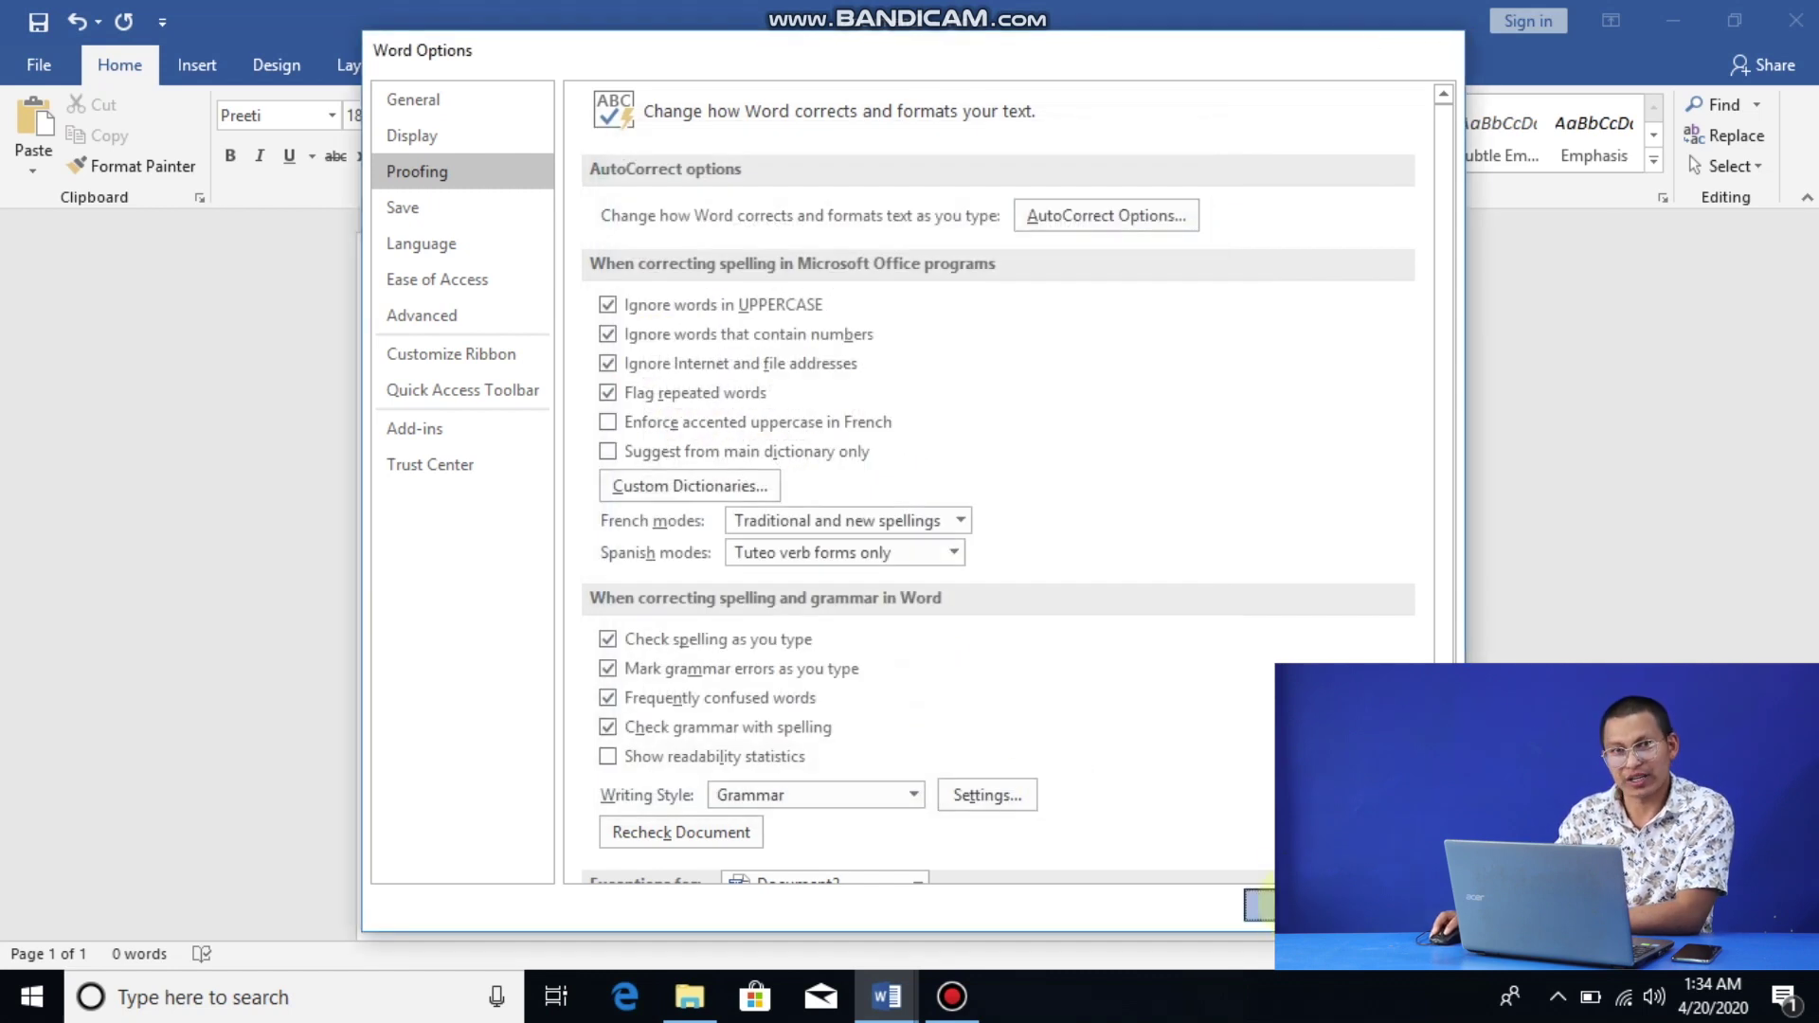
left_click(1288, 906)
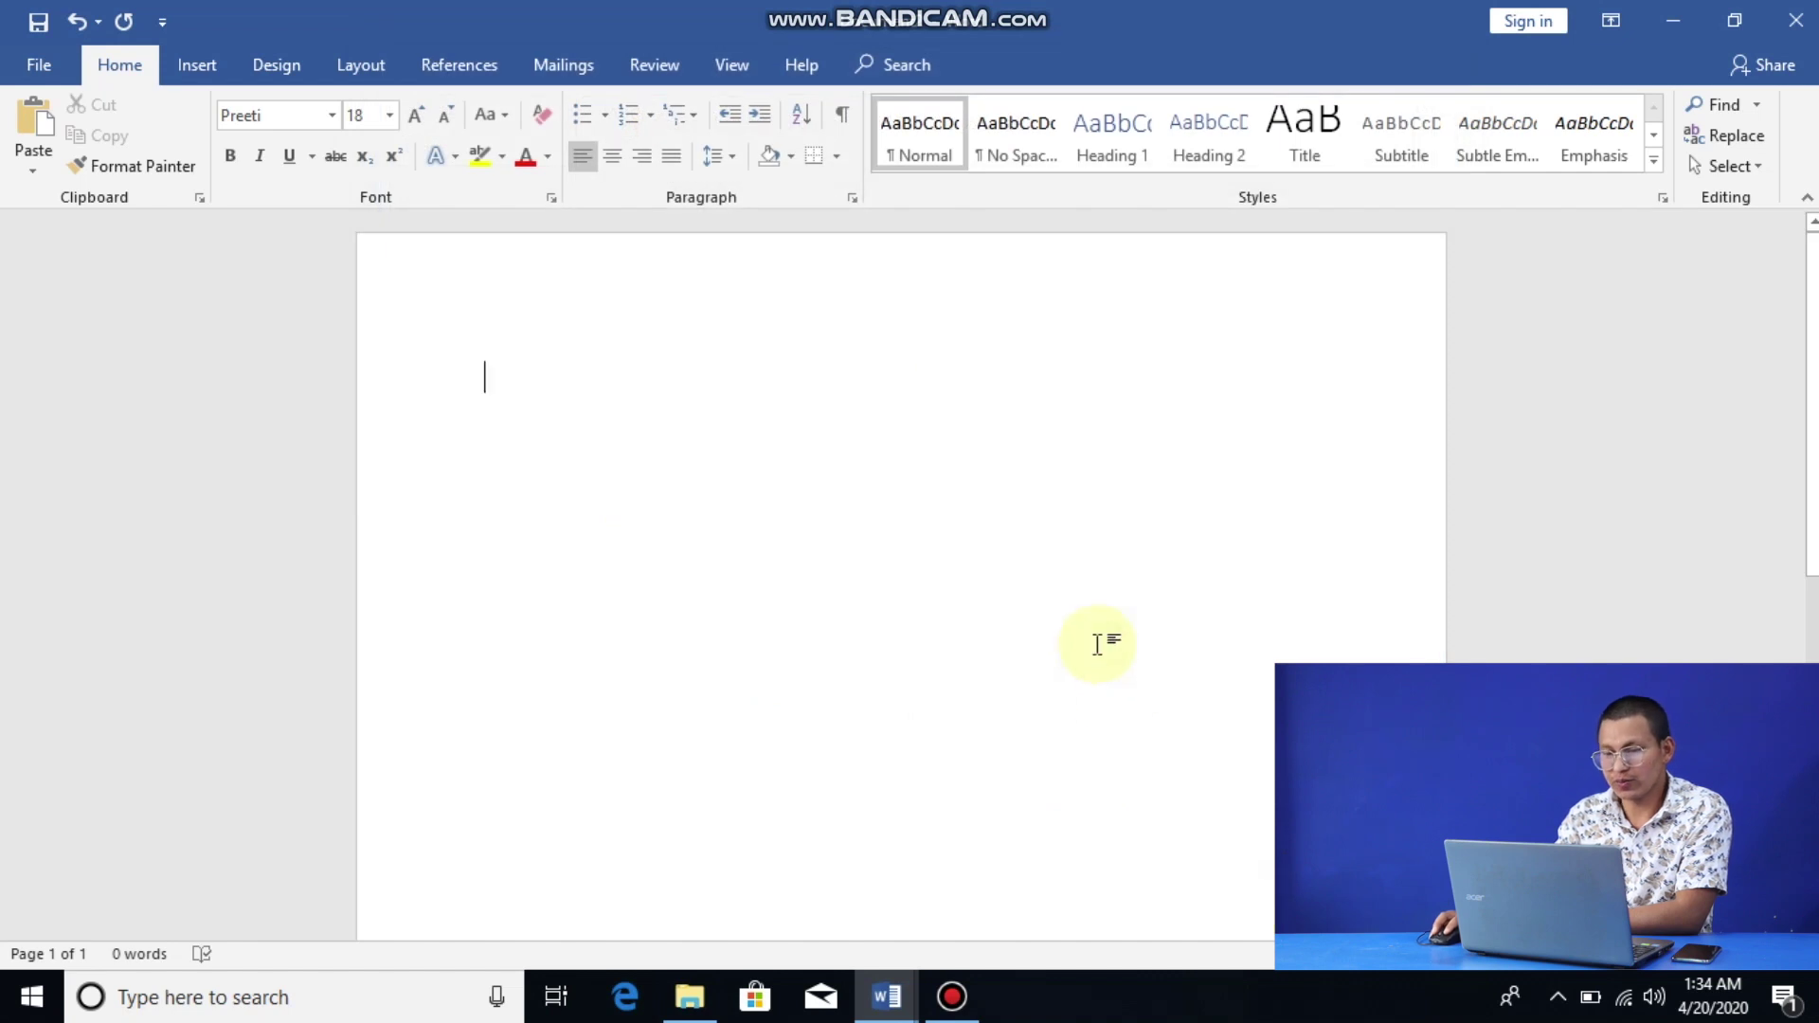
Step: Test Preeti typing on the blank page by entering "s s' df lk" followed by "slgs"
type("s s' df lk")
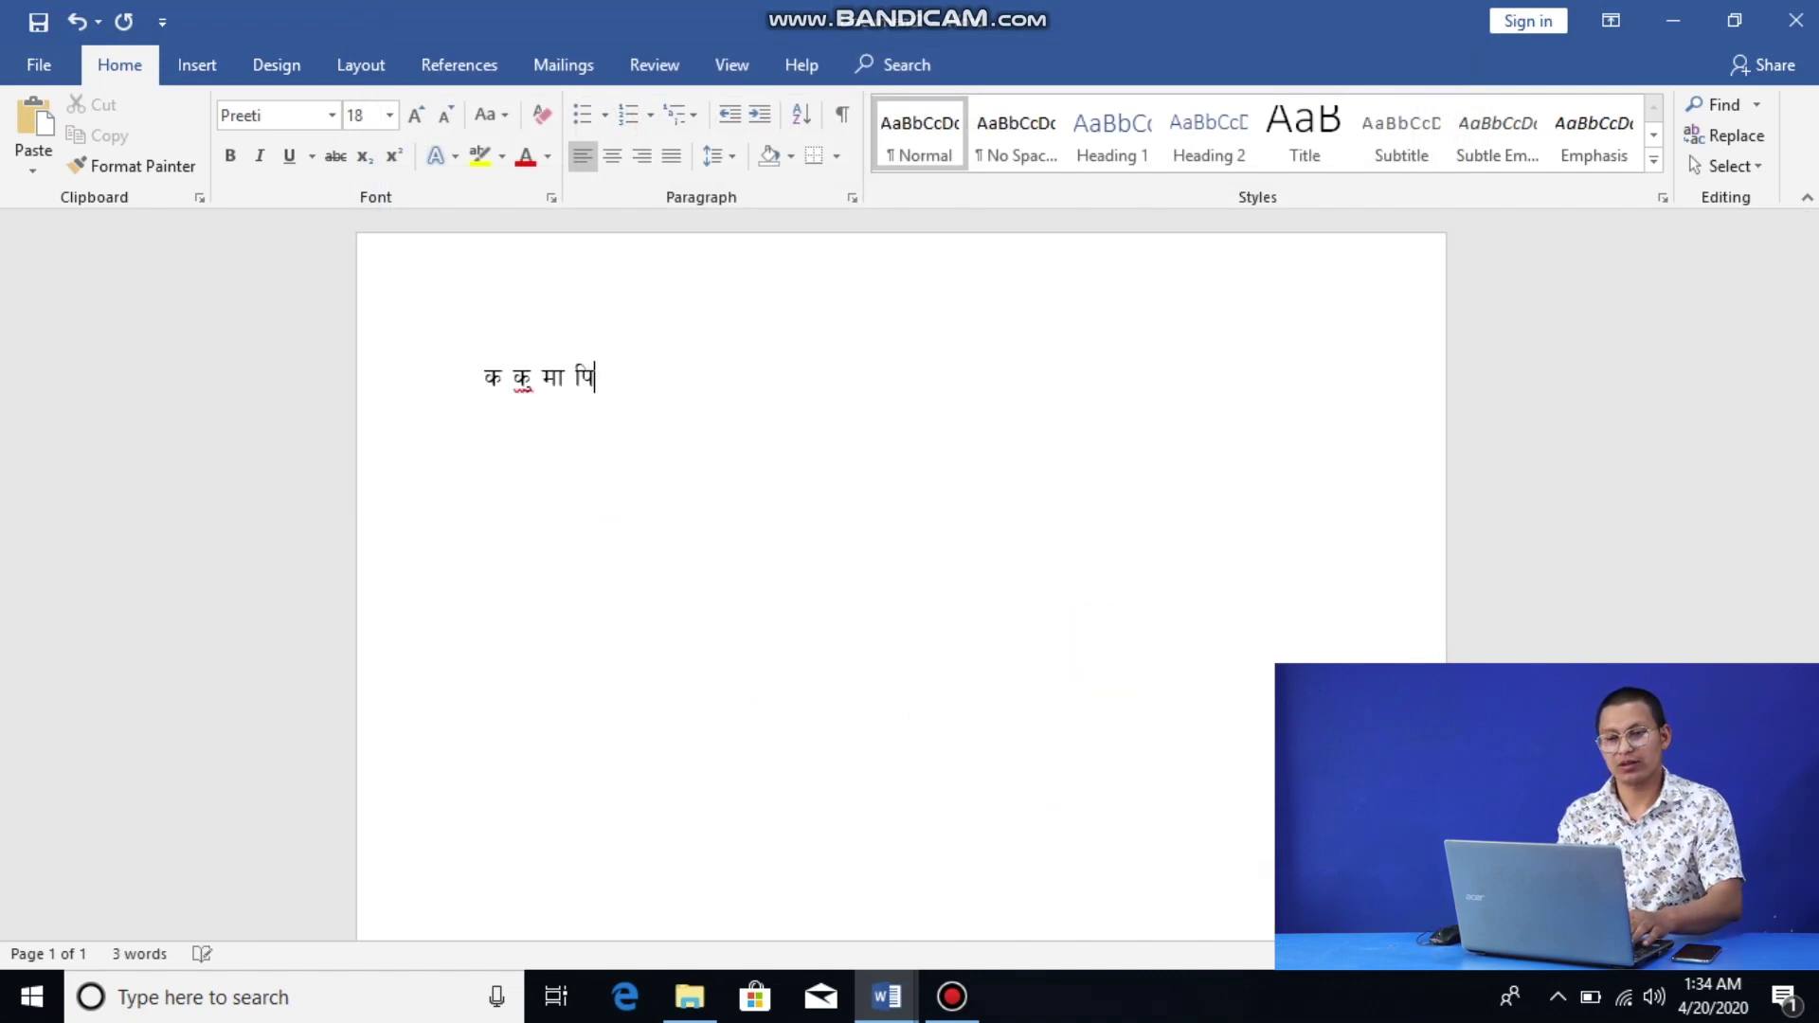
type("slgs")
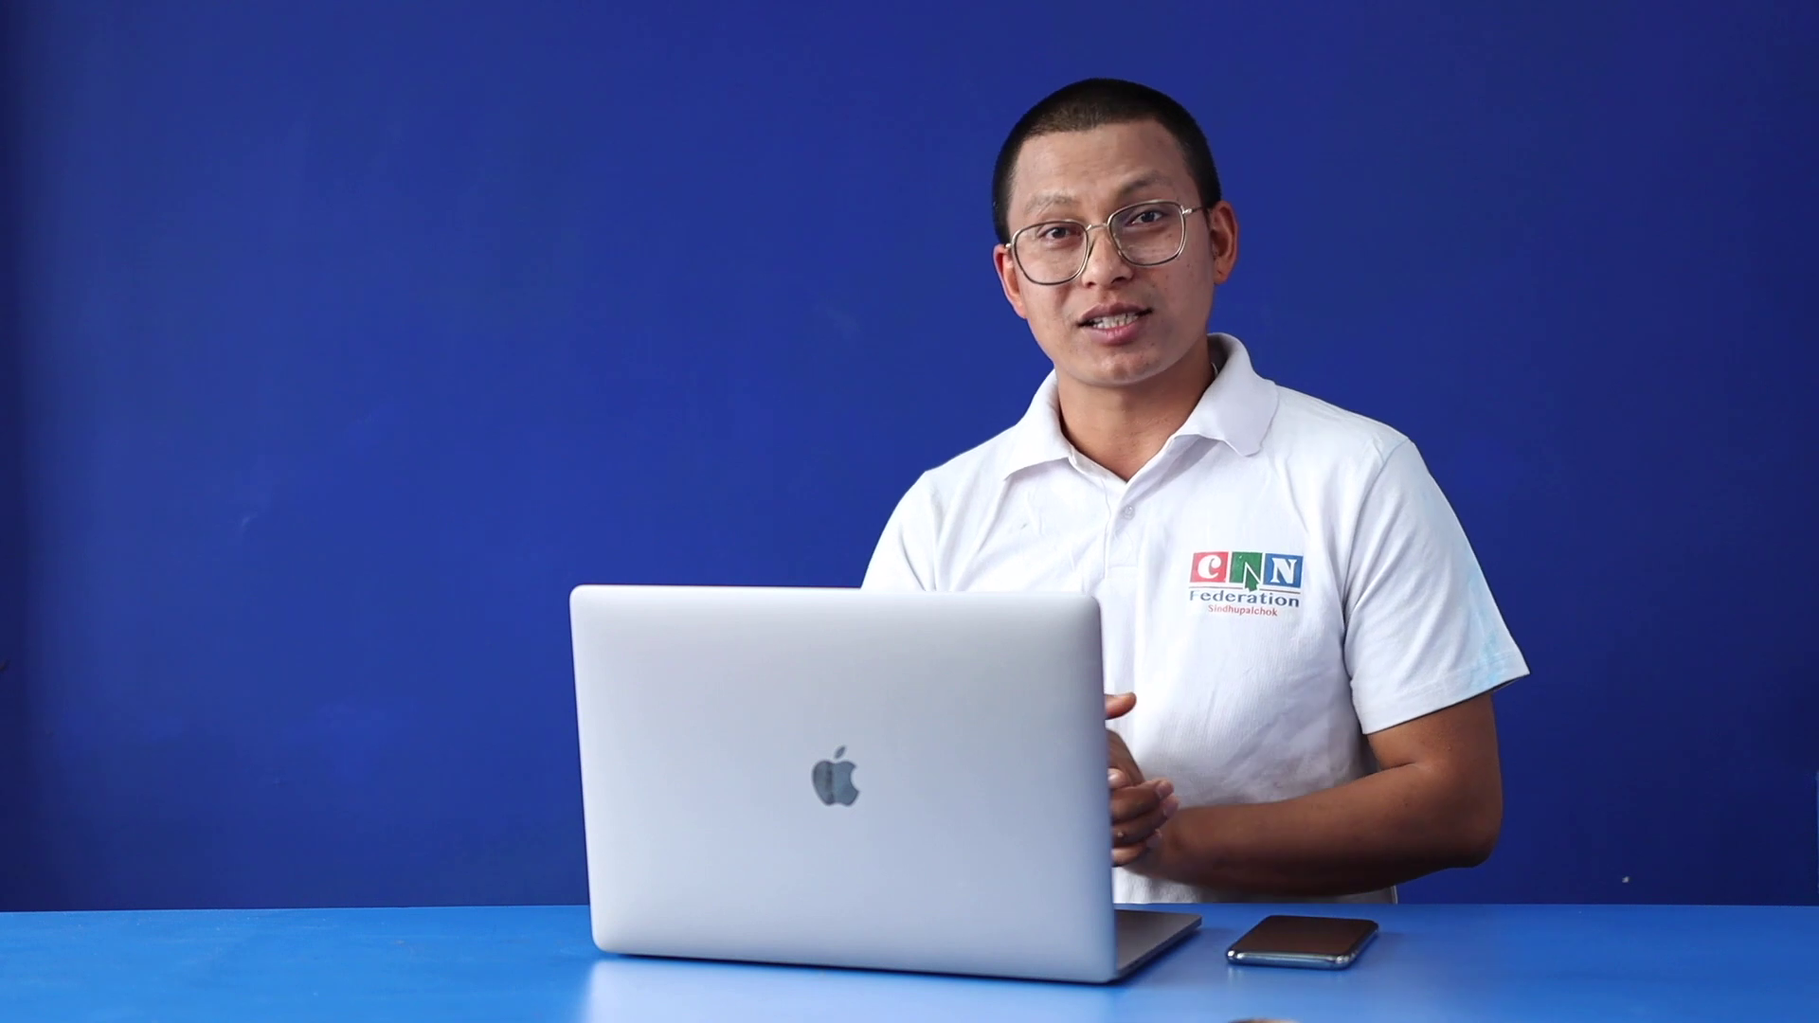